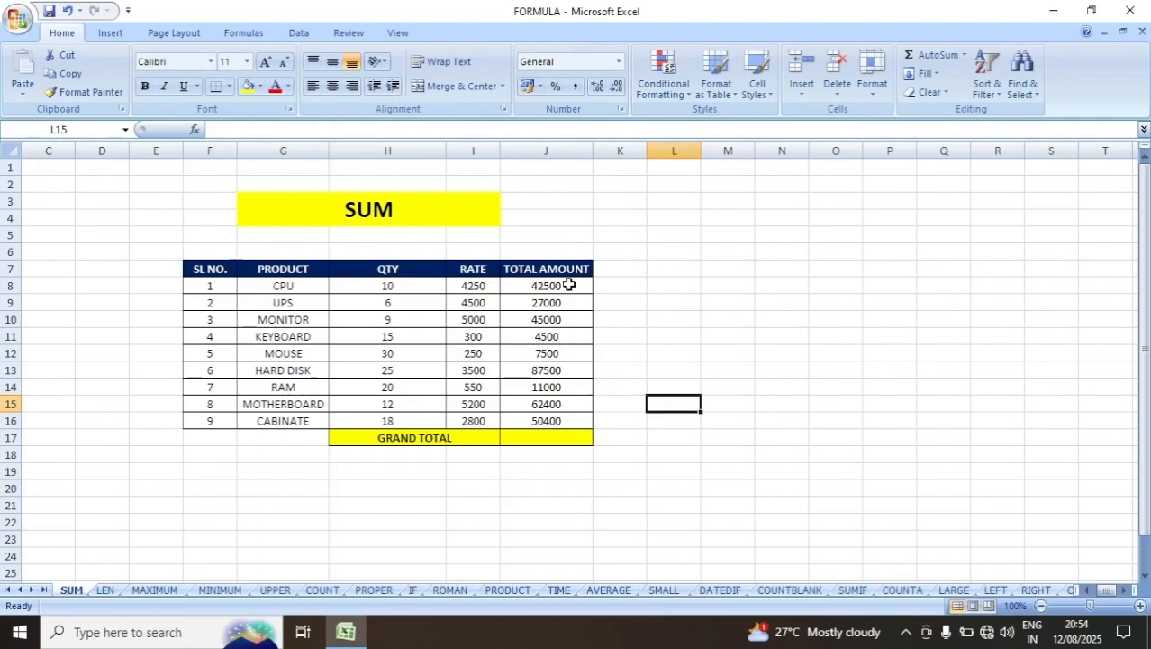
Calculate the grand total of the TOTAL AMOUNT column in cell J17 with the formula =SUM(J8:J16).
{"action": "mouse_move", "coordinate": [570, 284]}
{"action": "left_mouse_down"}
{"action": "mouse_move", "coordinate": [565, 414]}
{"action": "mouse_move", "coordinate": [564, 285]}
{"action": "left_mouse_up"}
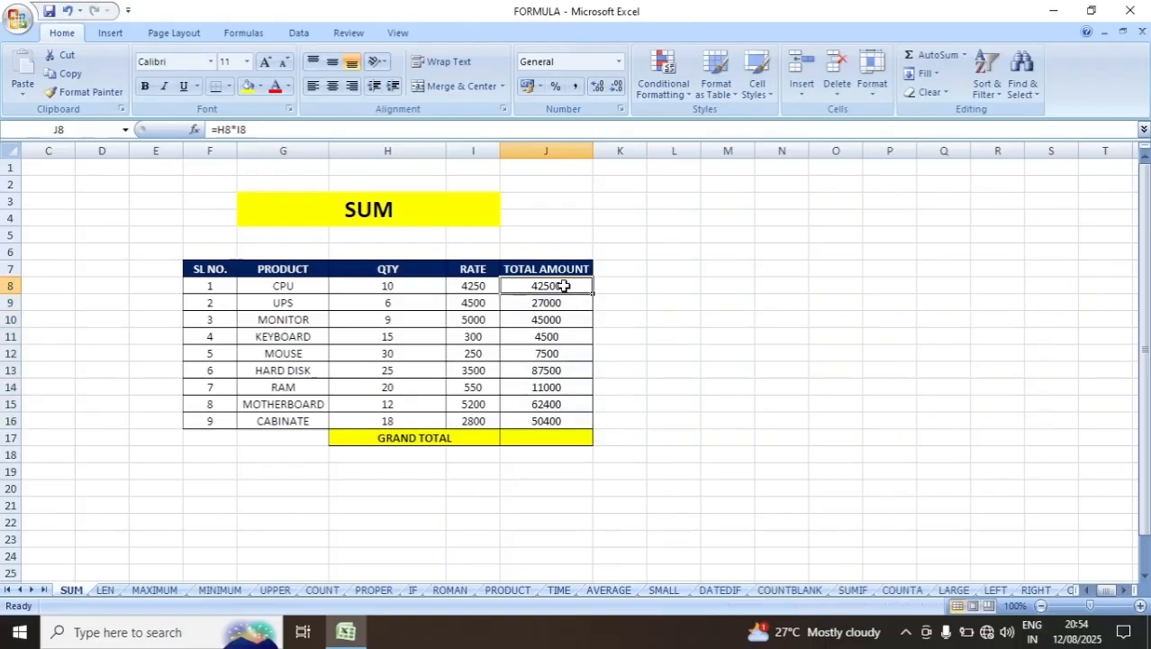
{"action": "left_click", "coordinate": [537, 441]}
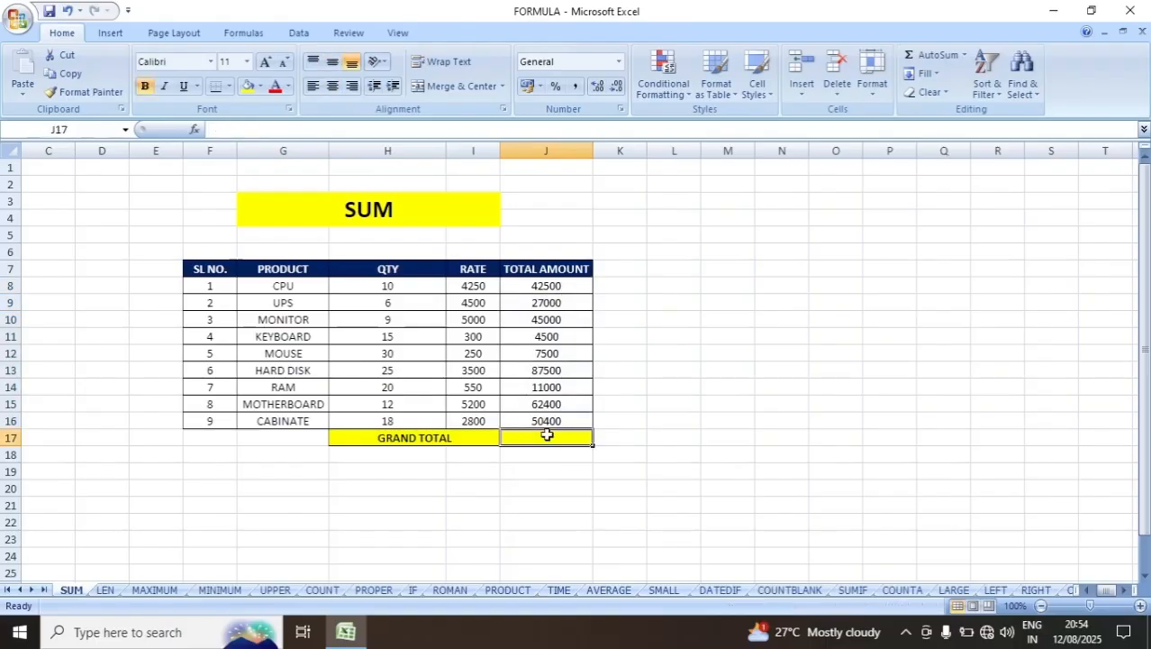
{"action": "type", "text": "="}
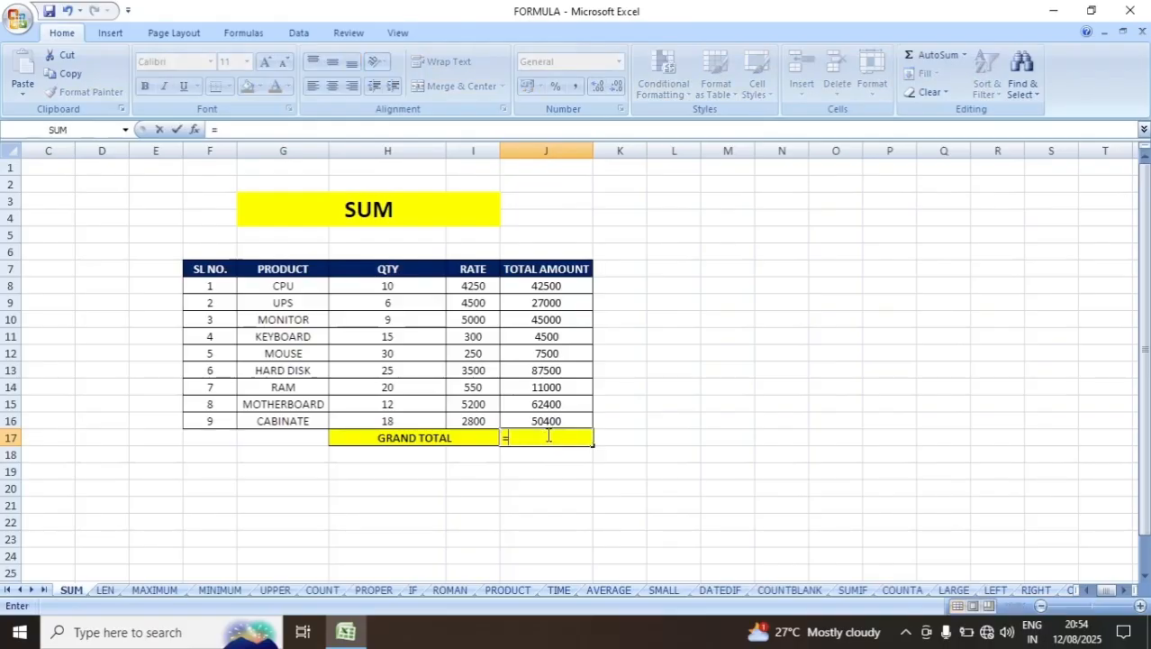
{"action": "type", "text": "sum"}
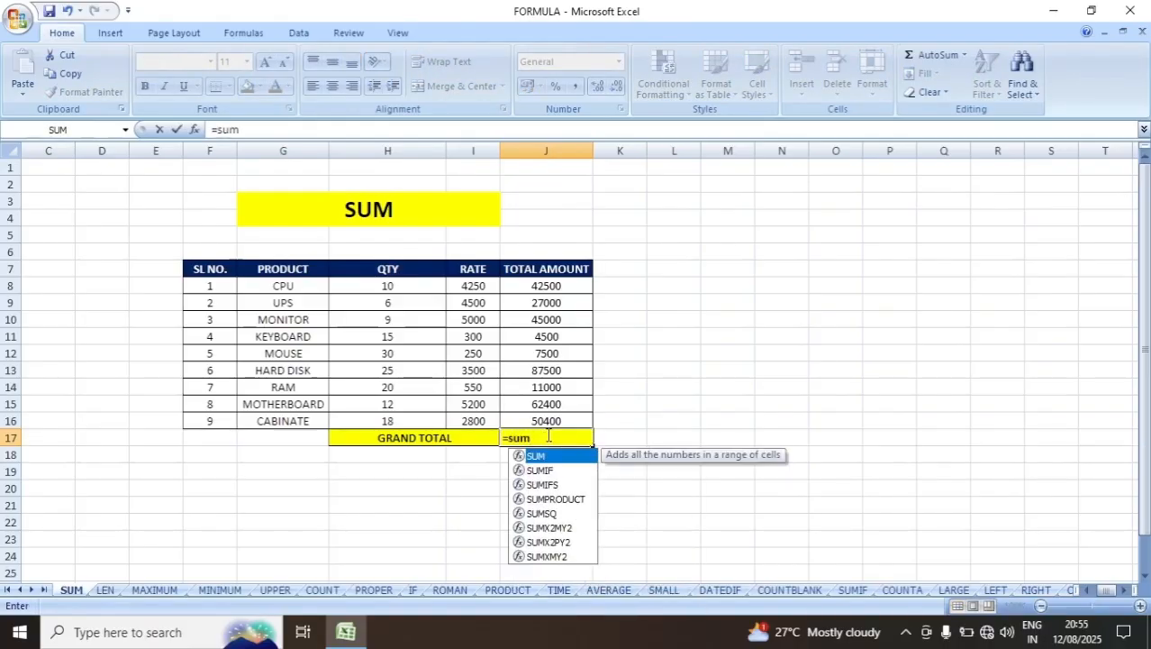
{"action": "type", "text": "("}
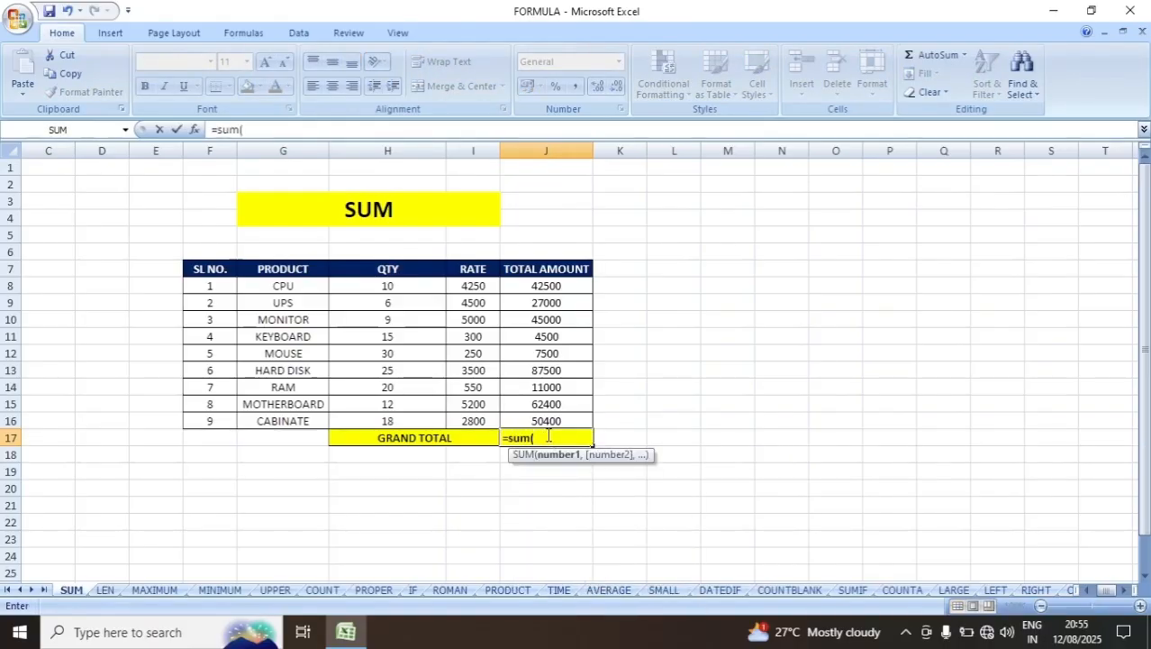
{"action": "left_click", "coordinate": [545, 285]}
{"action": "left_click_drag", "start_coordinate": [545, 285], "coordinate": [560, 420]}
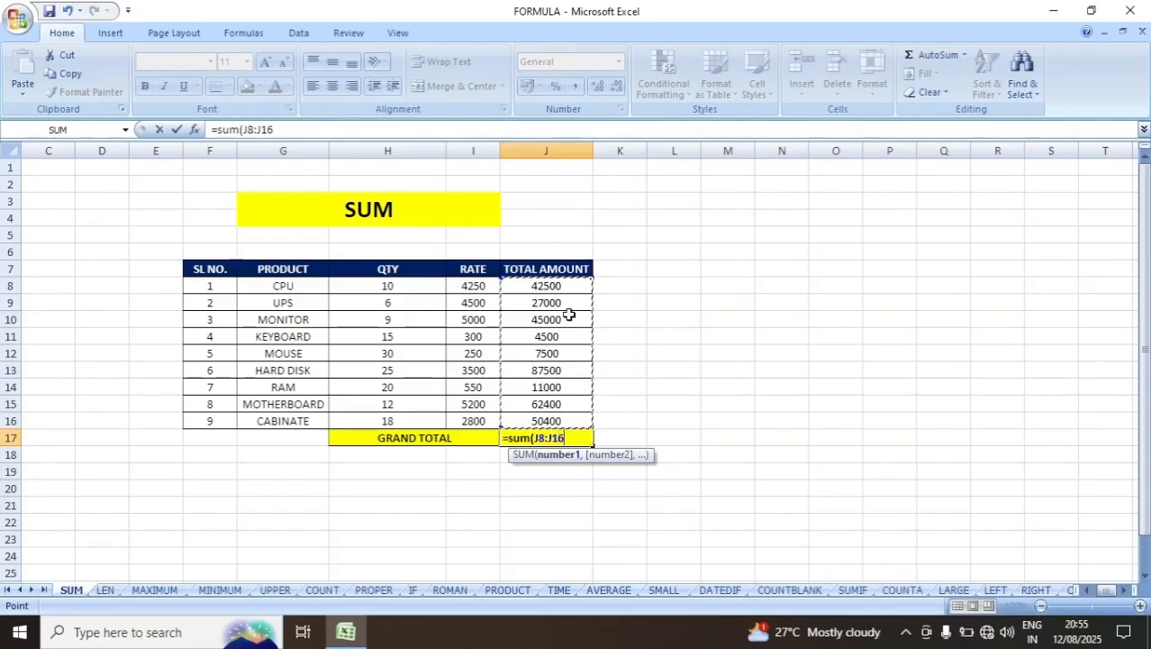
{"action": "type", "text": ")"}
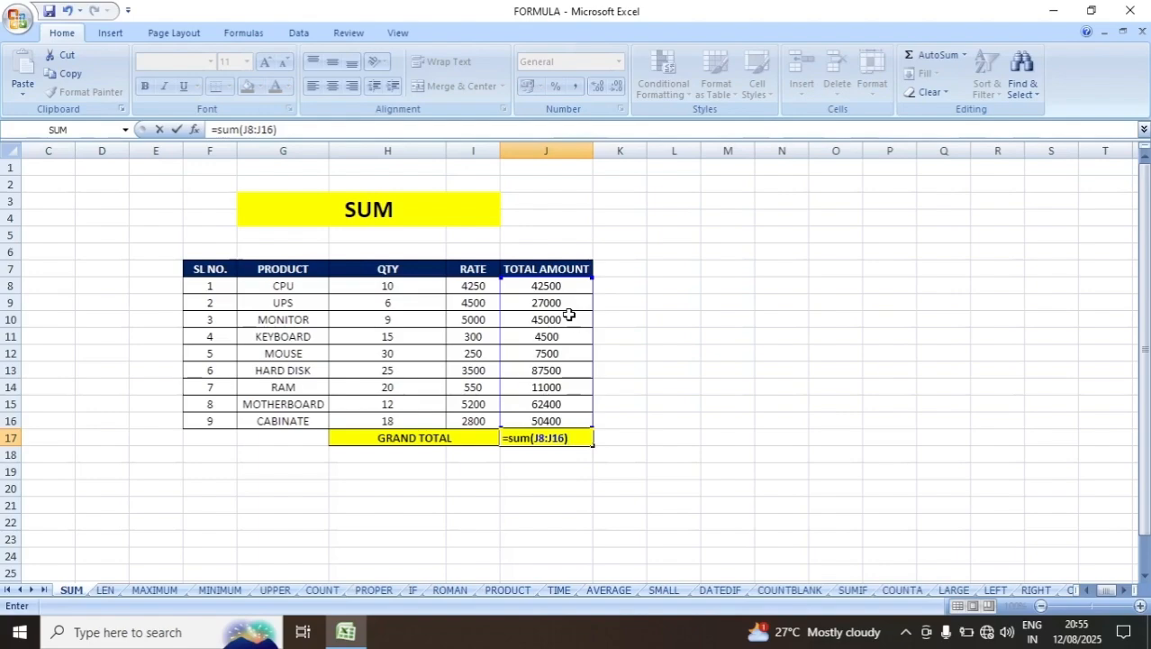
{"action": "key", "text": "Return"}
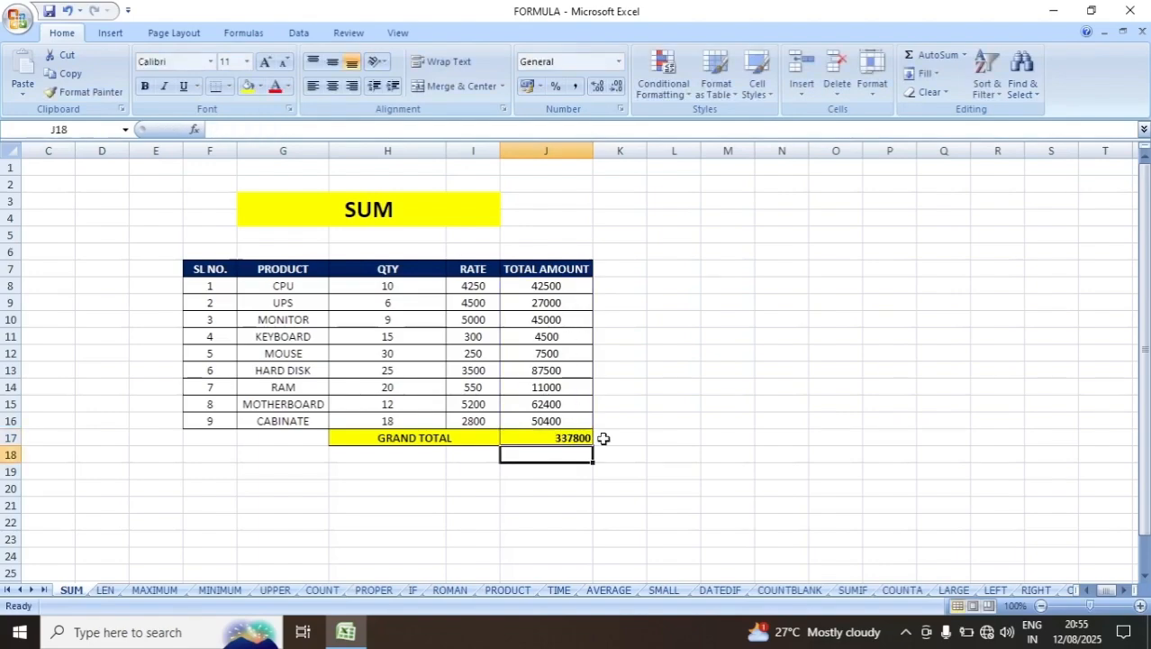
On the LEN sheet, count each product name's characters with =LEN(H10) in cell I10, filled down to I18.
{"action": "left_click", "coordinate": [105, 591]}
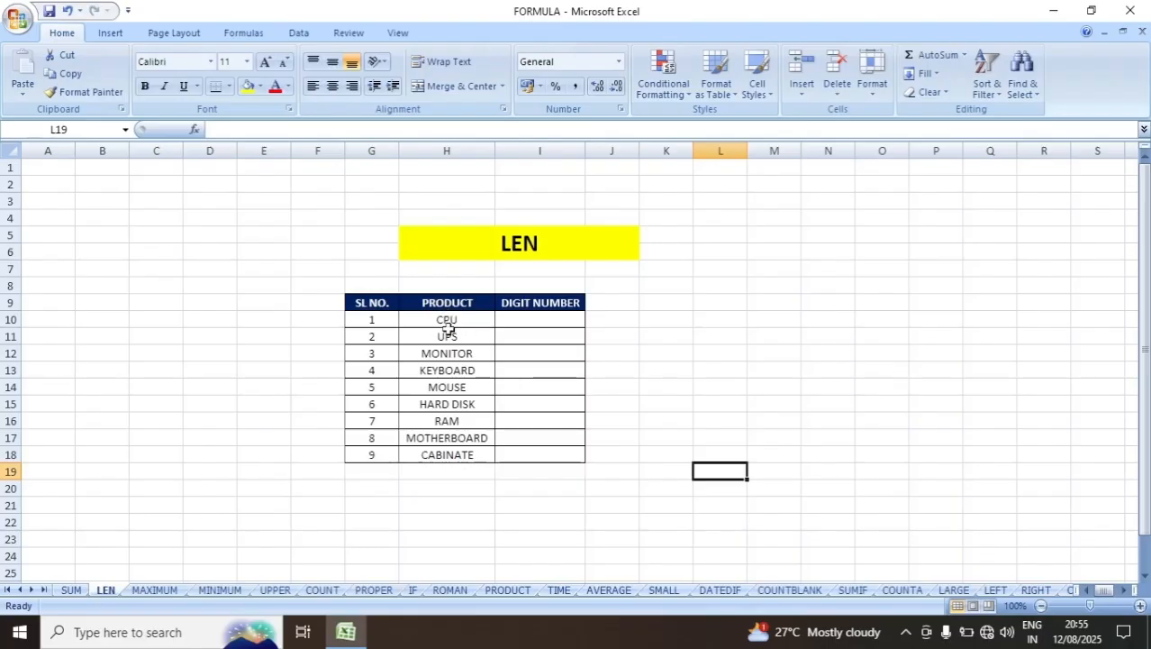
{"action": "left_click_drag", "start_coordinate": [445, 326], "coordinate": [462, 454]}
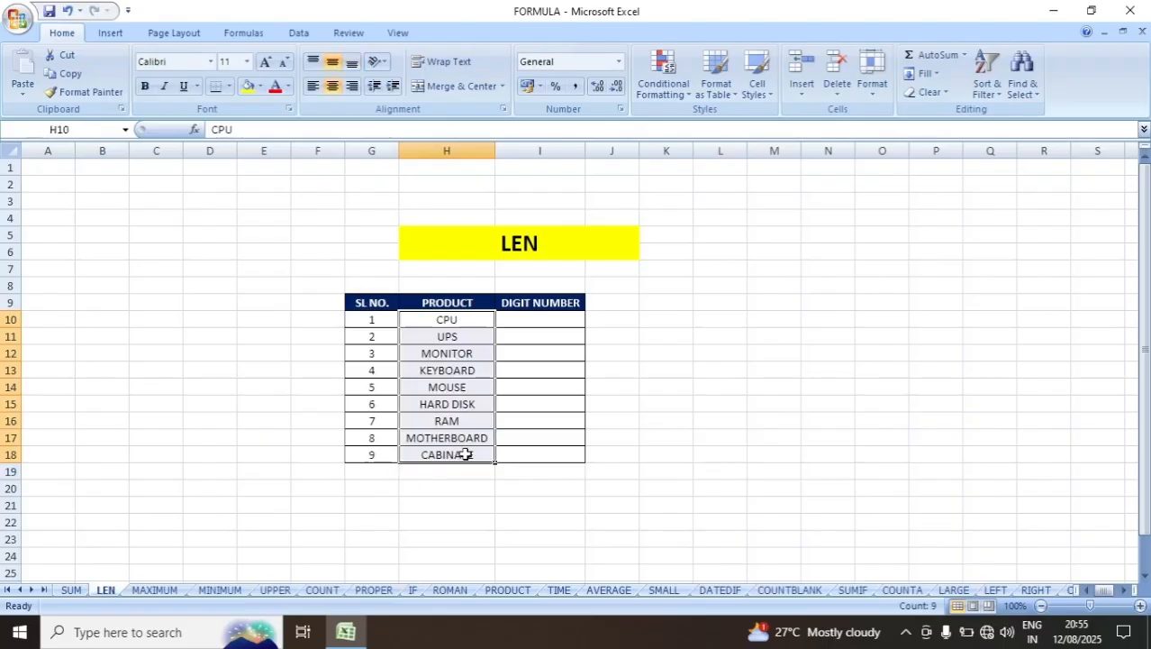
{"action": "left_click", "coordinate": [543, 319]}
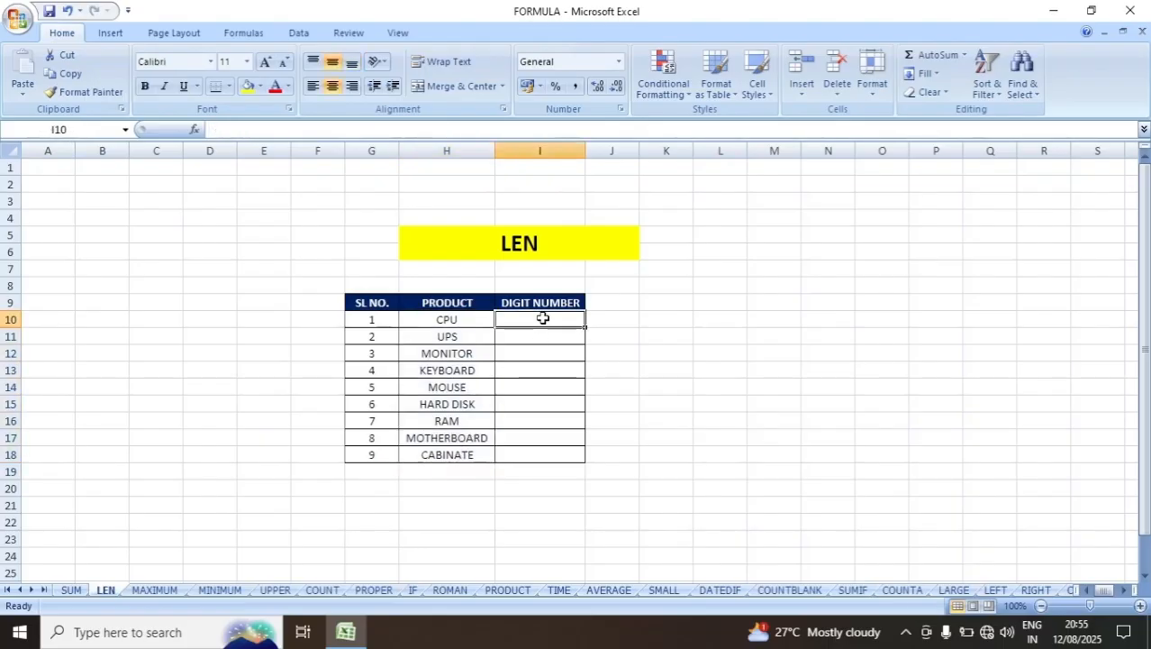
{"action": "type", "text": "="}
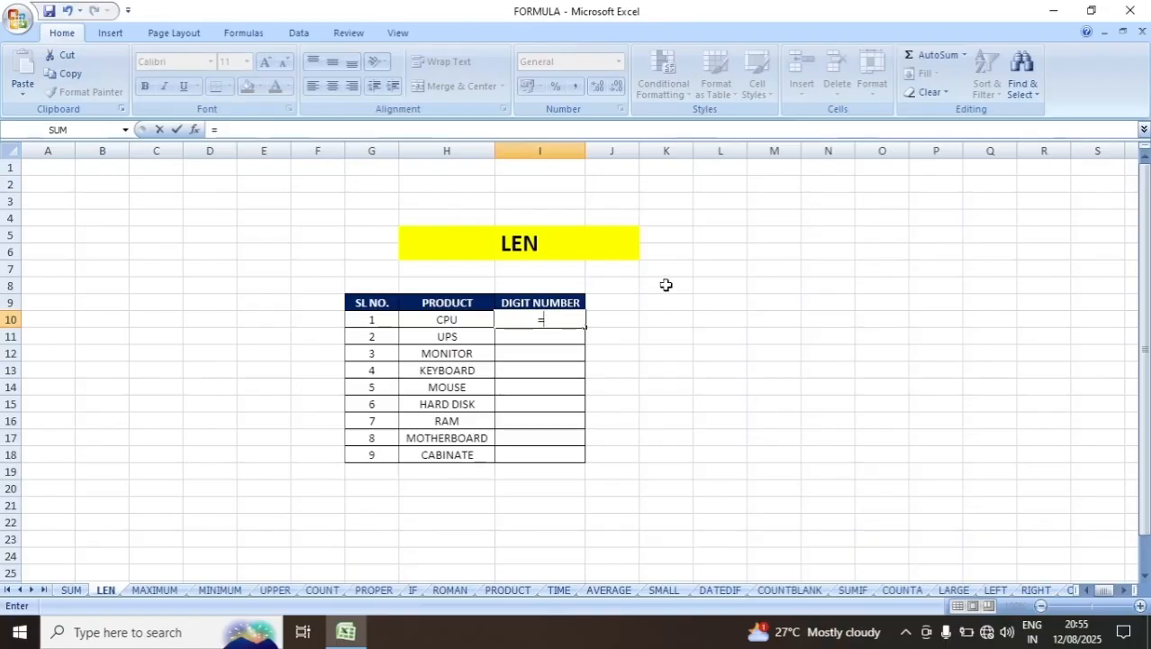
{"action": "type", "text": "L"}
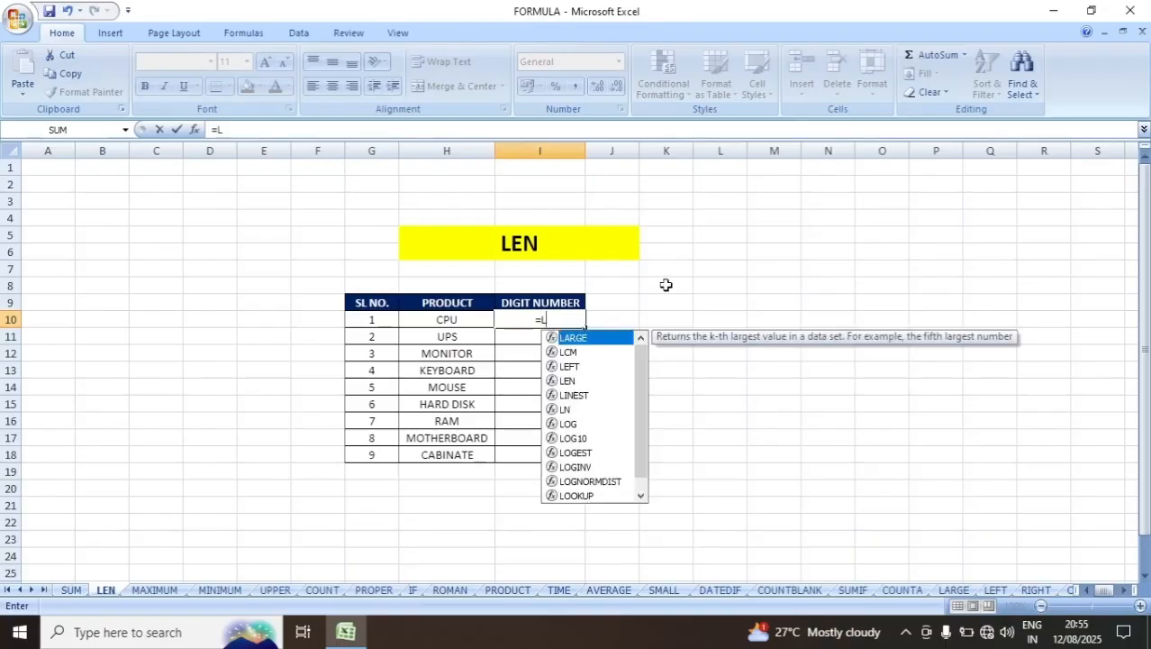
{"action": "type", "text": "EN("}
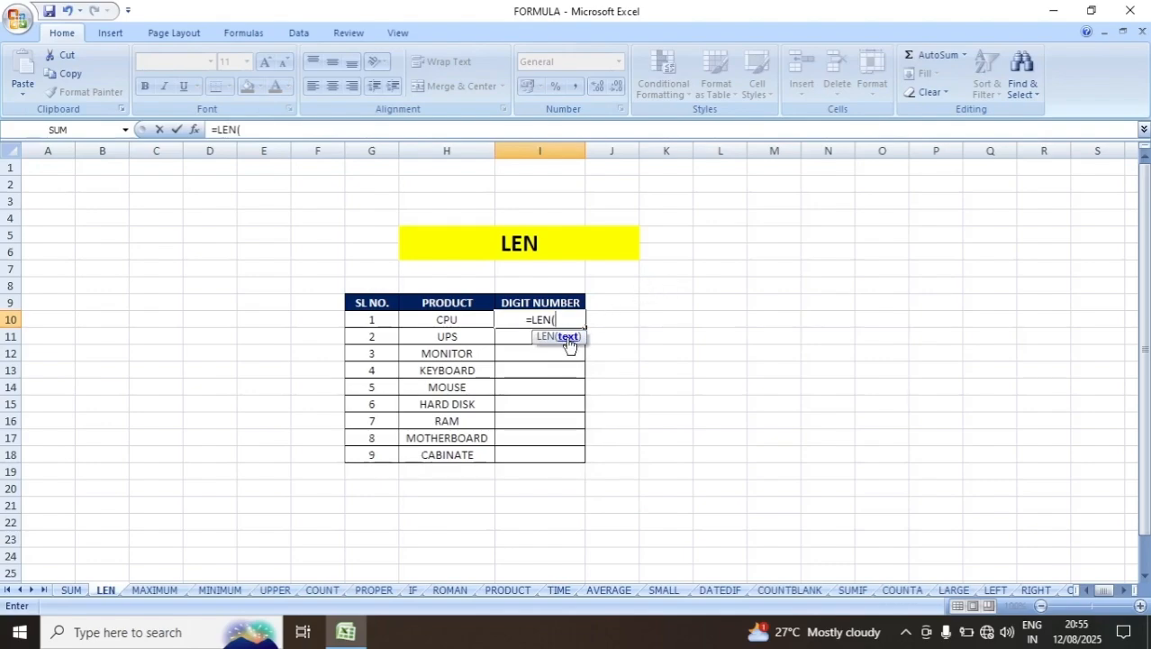
{"action": "left_click", "coordinate": [448, 322]}
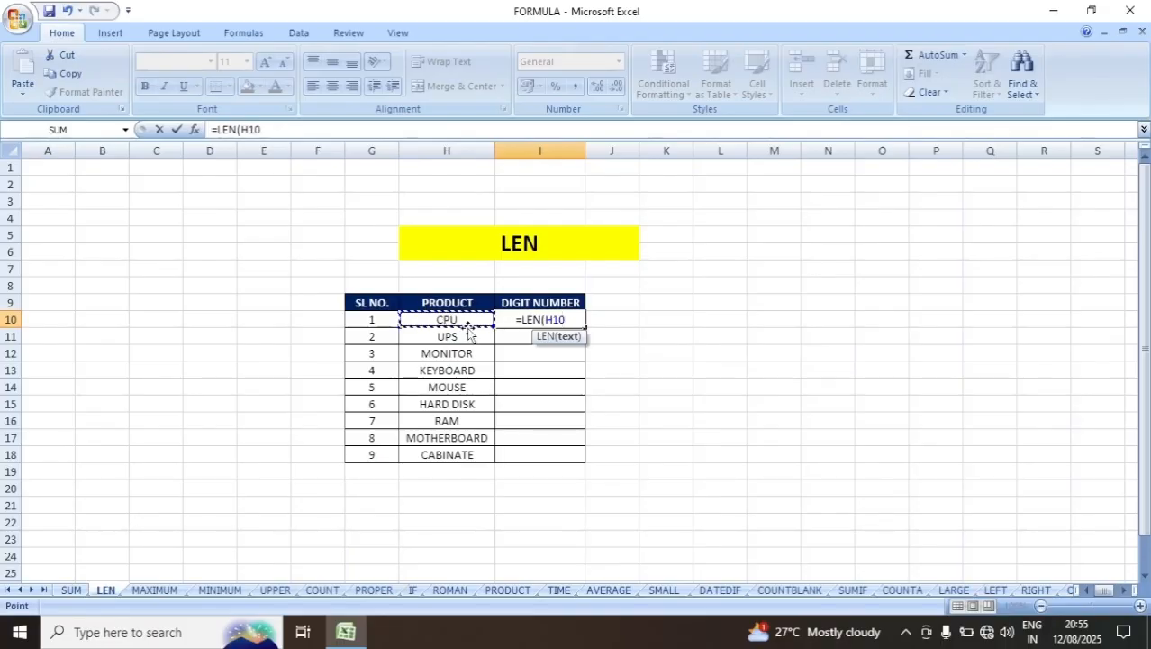
{"action": "type", "text": ")"}
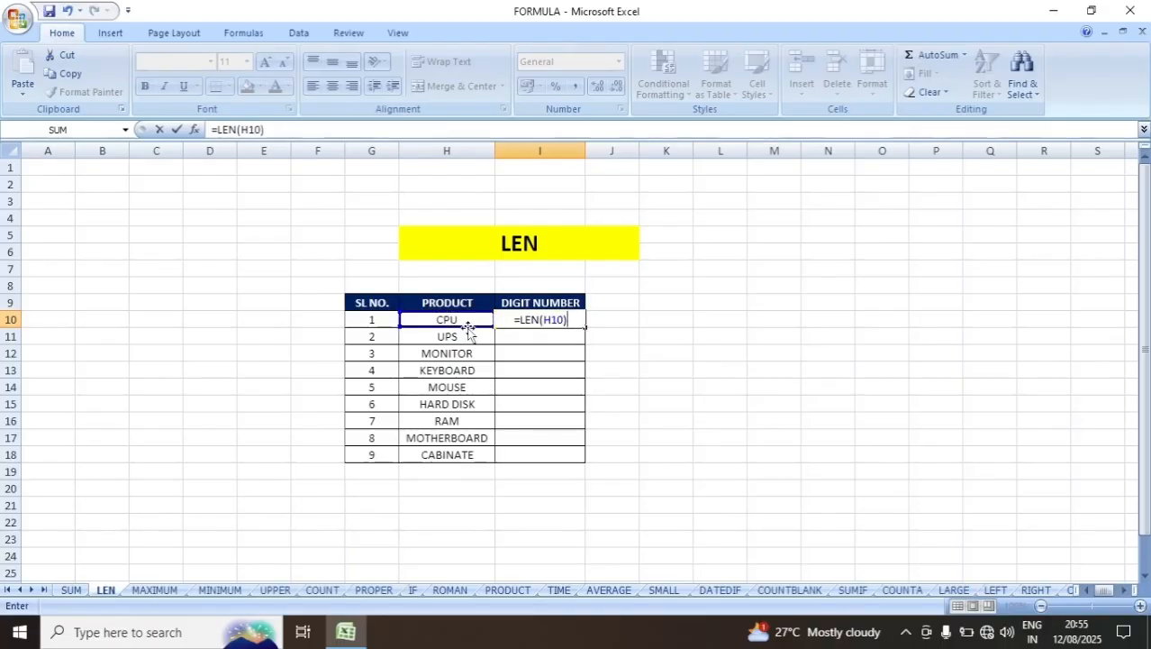
{"action": "key", "text": "Return"}
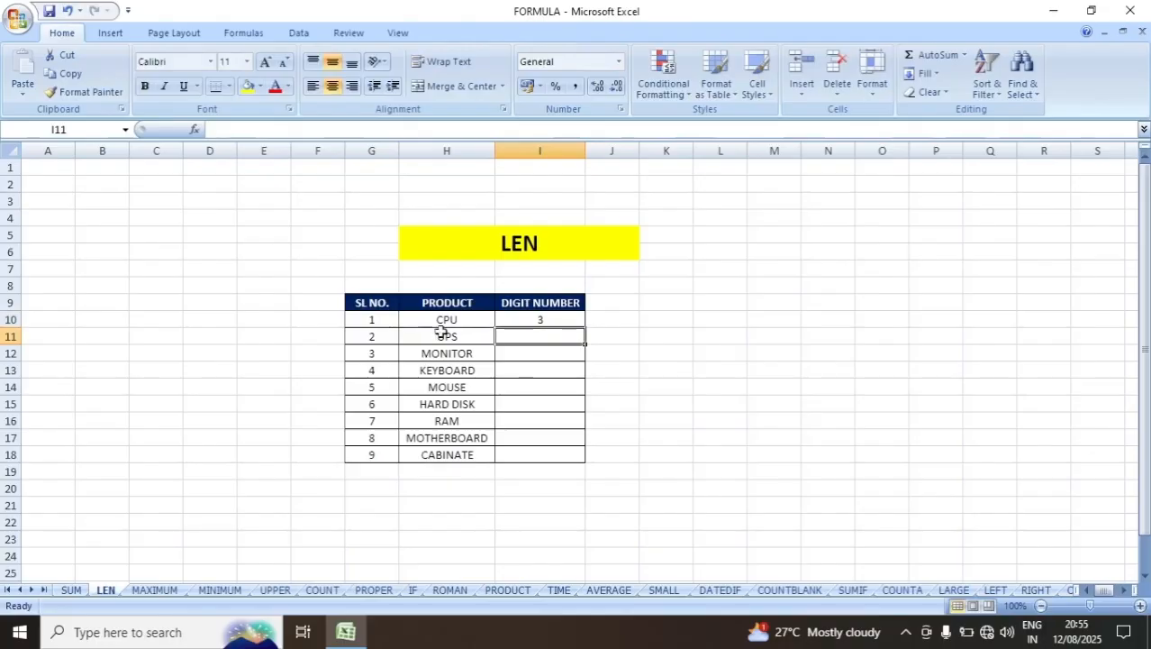
{"action": "left_click", "coordinate": [538, 320]}
{"action": "left_click_drag", "start_coordinate": [585, 327], "coordinate": [602, 460]}
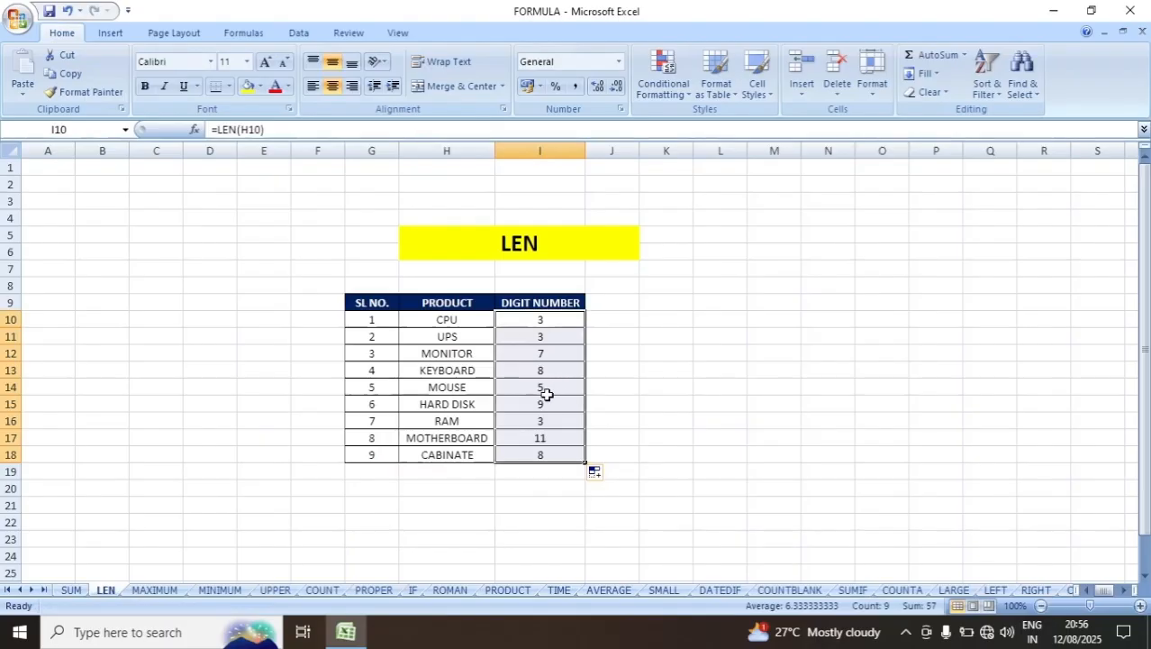
On the MAXIMUM sheet, find the highest rate in the MAXIMUM MARKS cell K11 with the formula =MAX(I12:I20).
{"action": "left_click", "coordinate": [159, 590]}
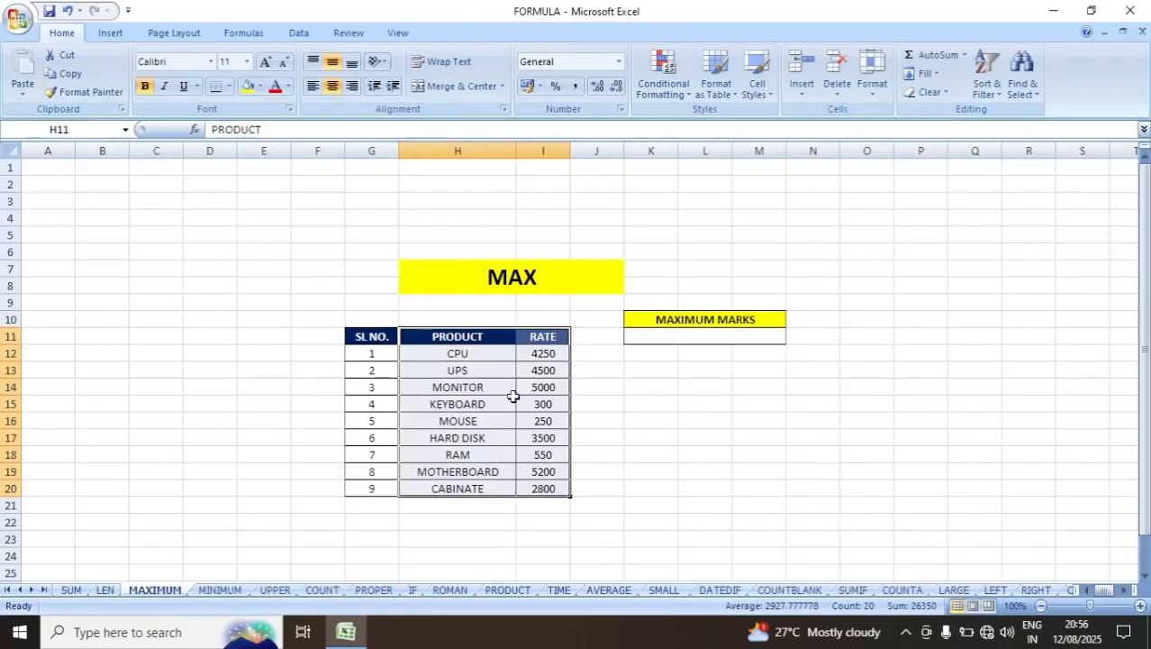
{"action": "left_click", "coordinate": [689, 336]}
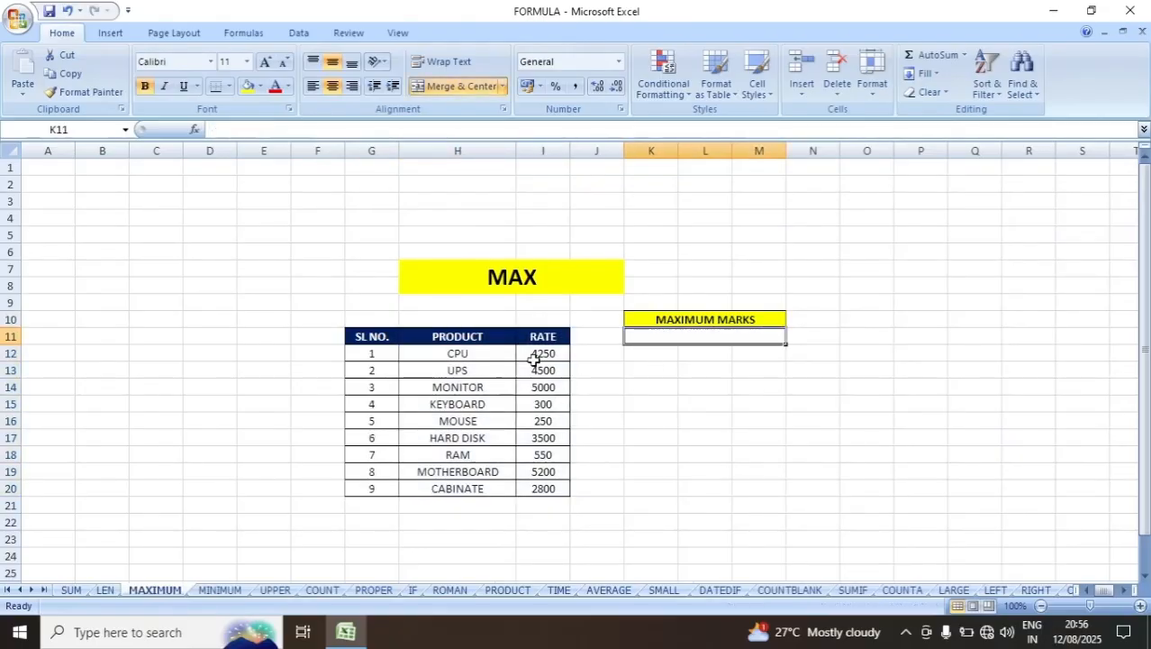
{"action": "left_click_drag", "start_coordinate": [537, 357], "coordinate": [547, 486]}
{"action": "left_click_drag", "start_coordinate": [548, 353], "coordinate": [548, 488]}
{"action": "left_click", "coordinate": [695, 337]}
{"action": "type", "text": "="}
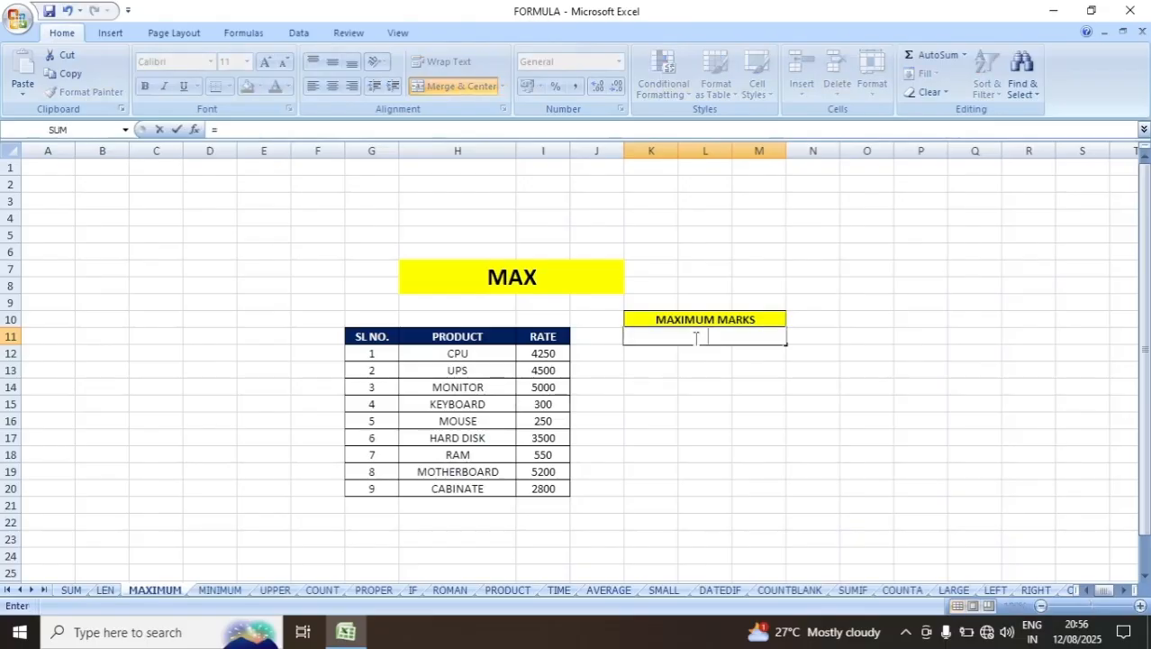
{"action": "type", "text": "="}
{"action": "key", "text": "BackSpace"}
{"action": "type", "text": "MAZ"}
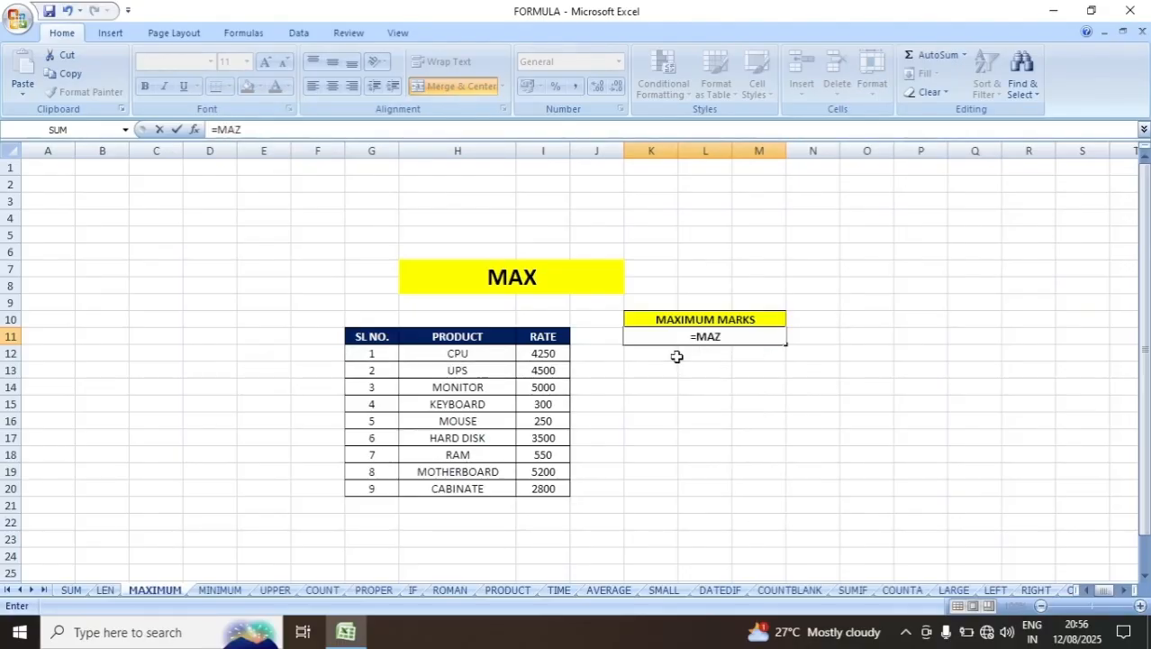
{"action": "key", "text": "BackSpace"}
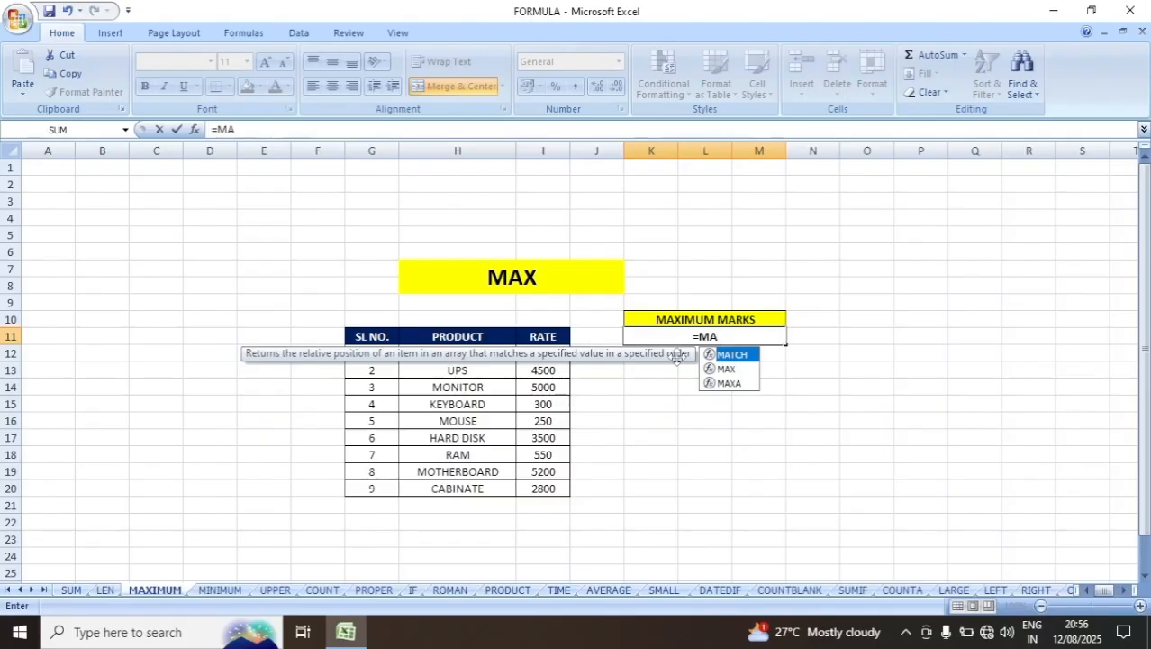
{"action": "type", "text": "X"}
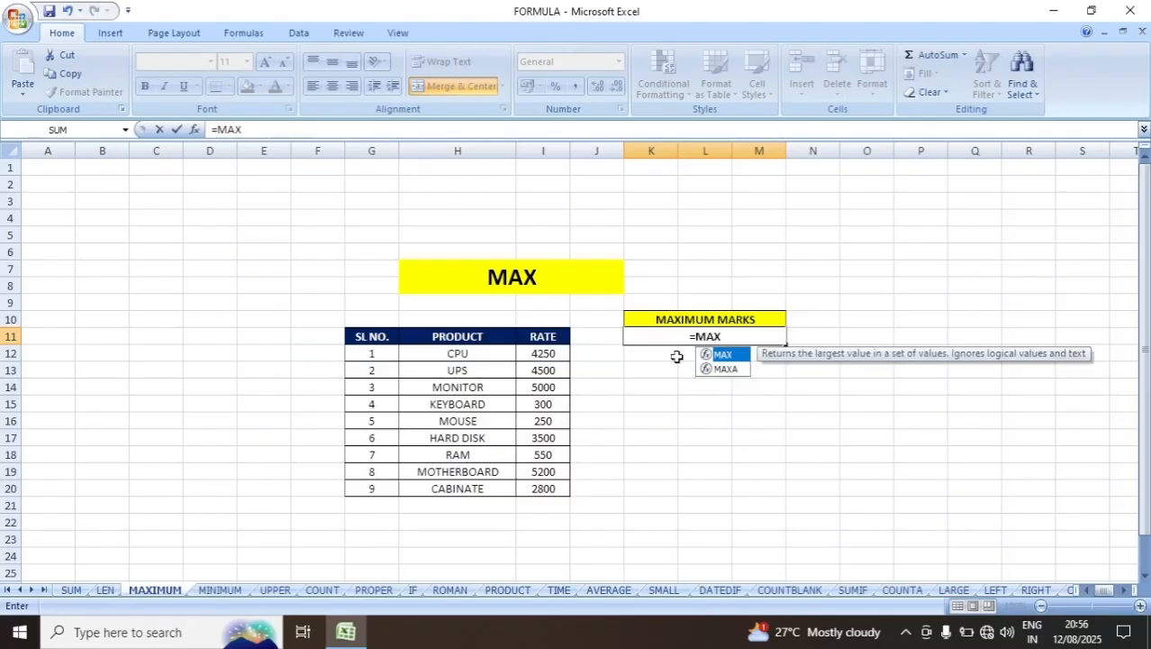
{"action": "type", "text": "("}
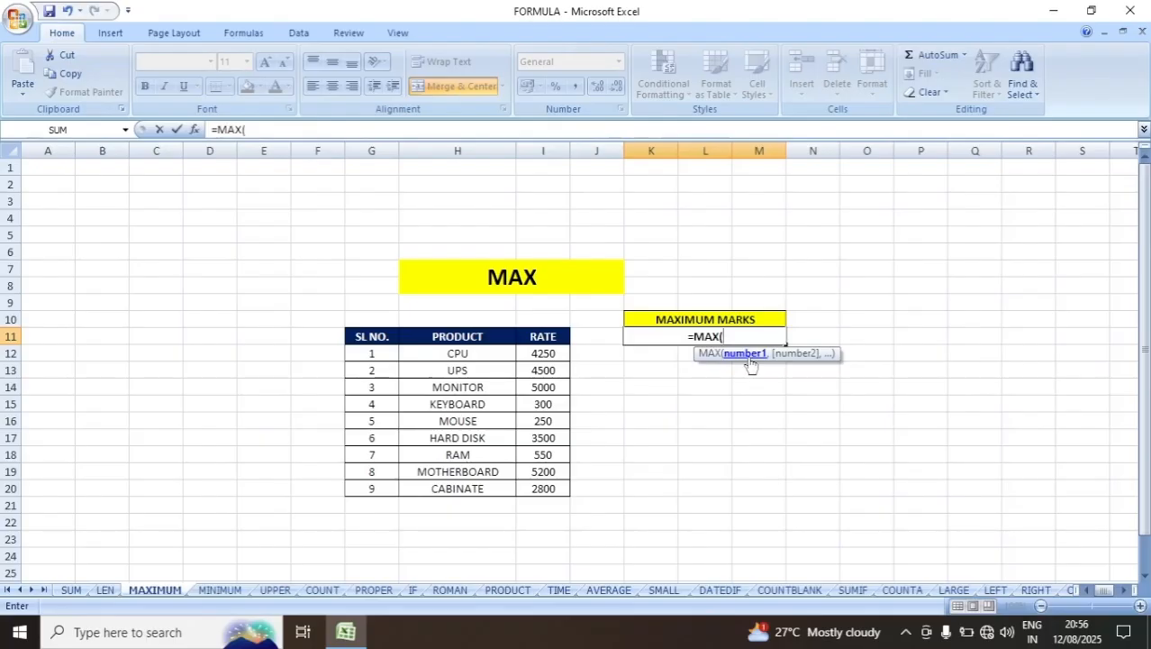
{"action": "left_click", "coordinate": [551, 354]}
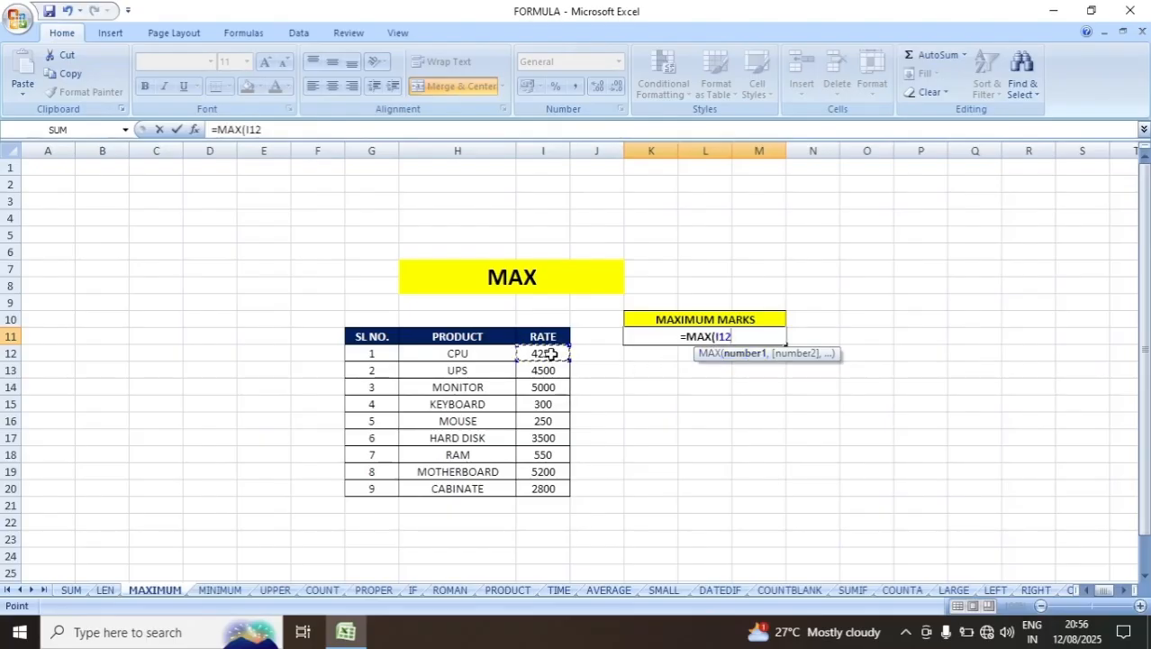
{"action": "left_click_drag", "start_coordinate": [550, 354], "coordinate": [553, 485]}
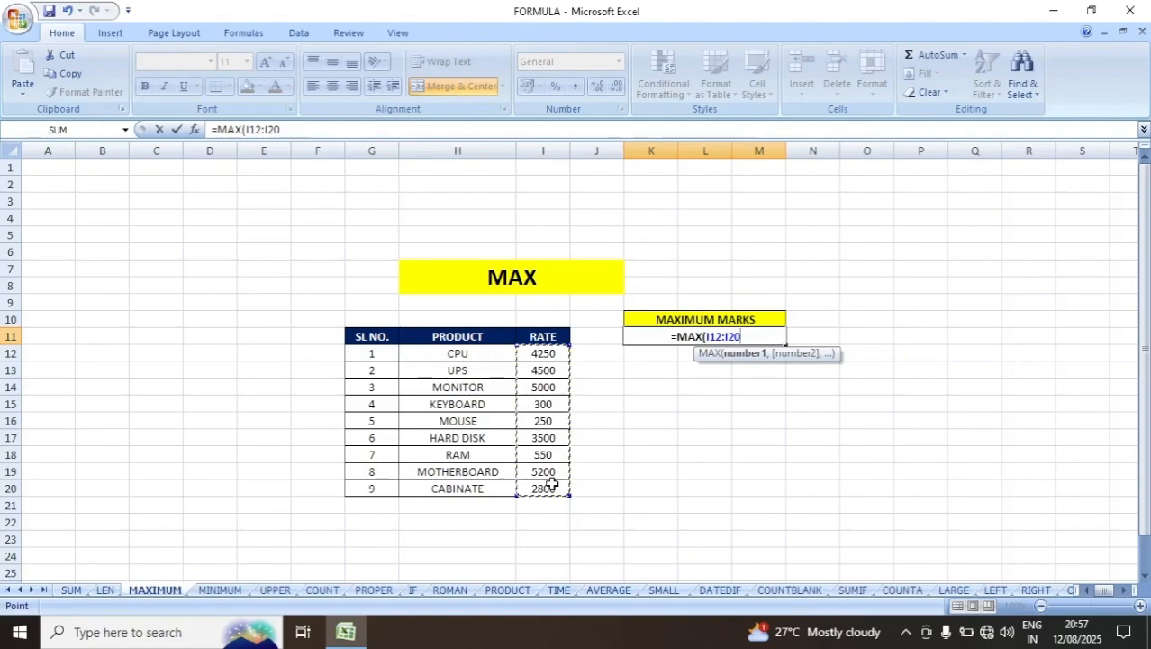
{"action": "type", "text": ")"}
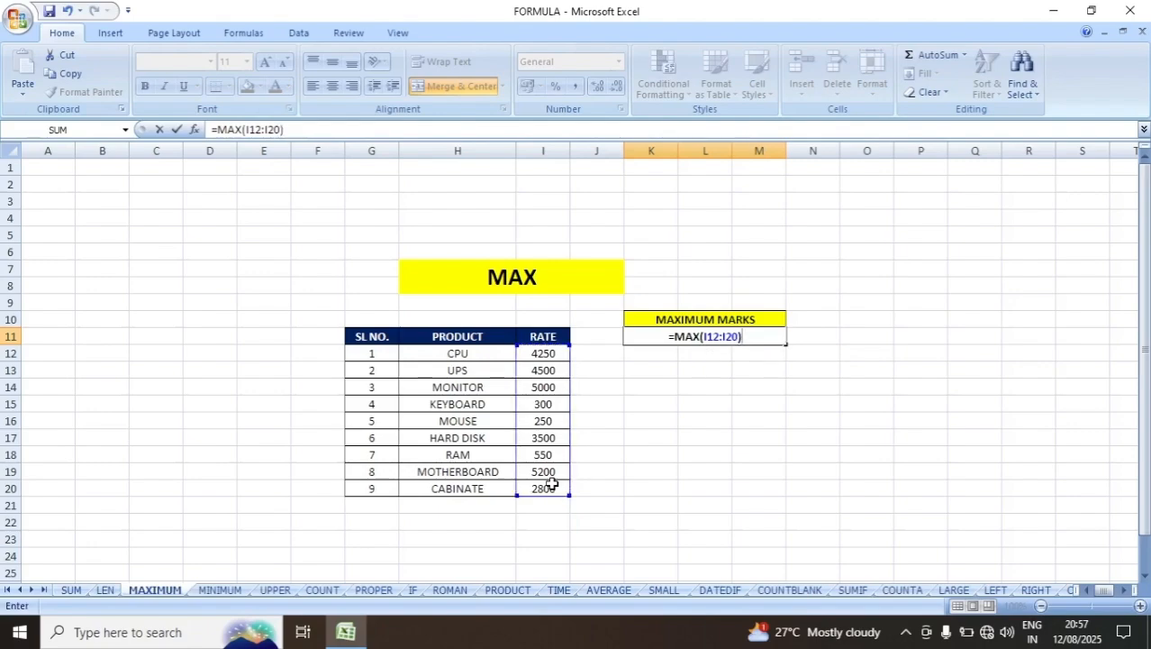
{"action": "key", "text": "Return"}
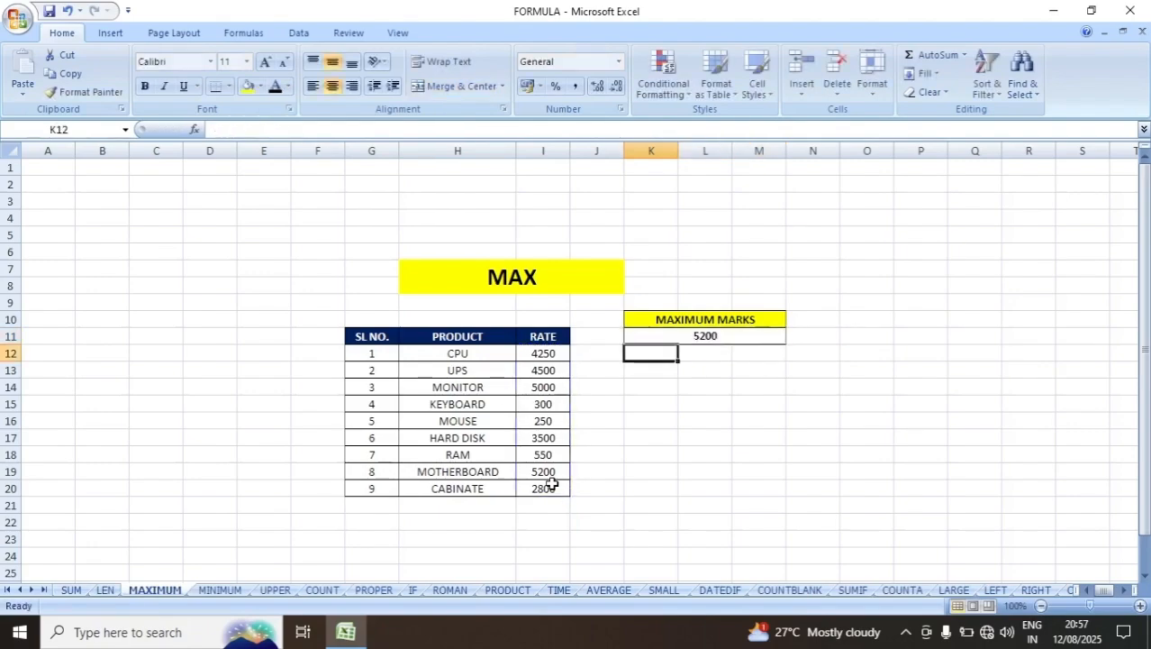
{"action": "left_click", "coordinate": [708, 336]}
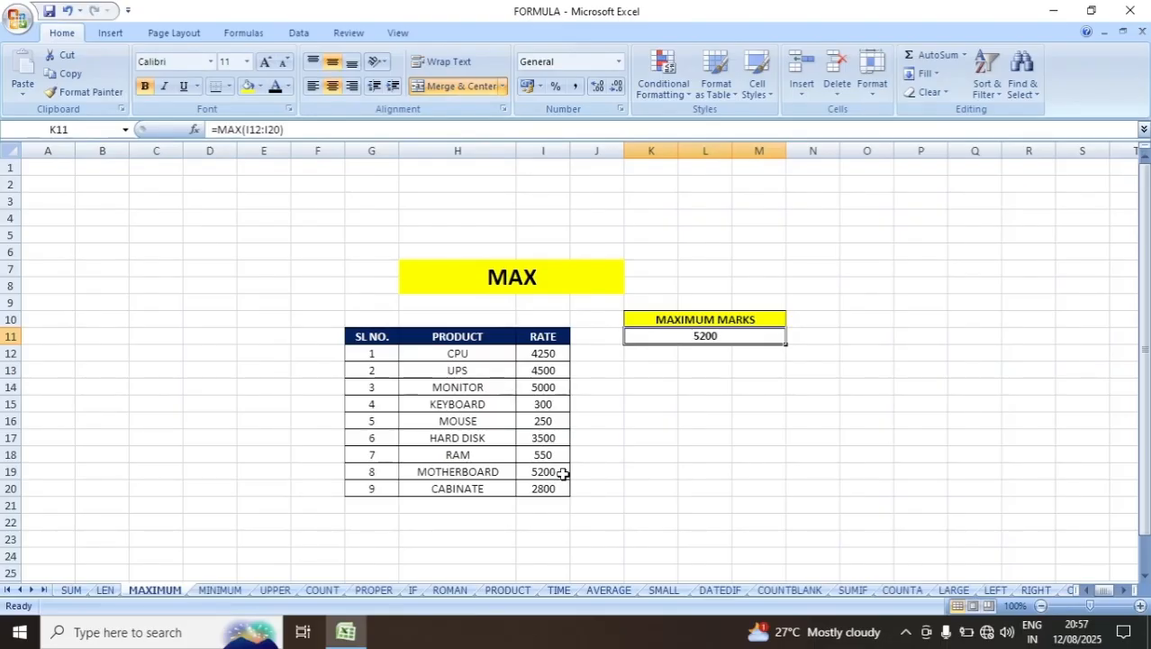
On the MINIMUM sheet, find the lowest rate in the MINIMUM MARKS cell L12 with the formula =MIN(J13:J21).
{"action": "left_click", "coordinate": [238, 595]}
{"action": "left_click", "coordinate": [797, 352]}
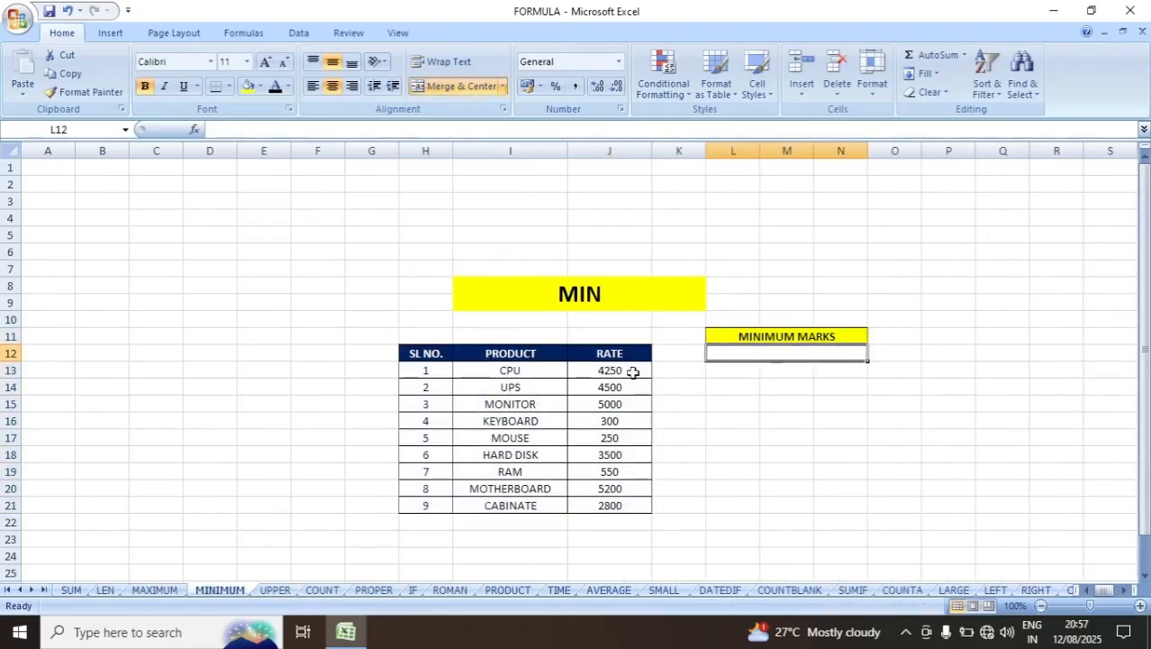
{"action": "type", "text": "="}
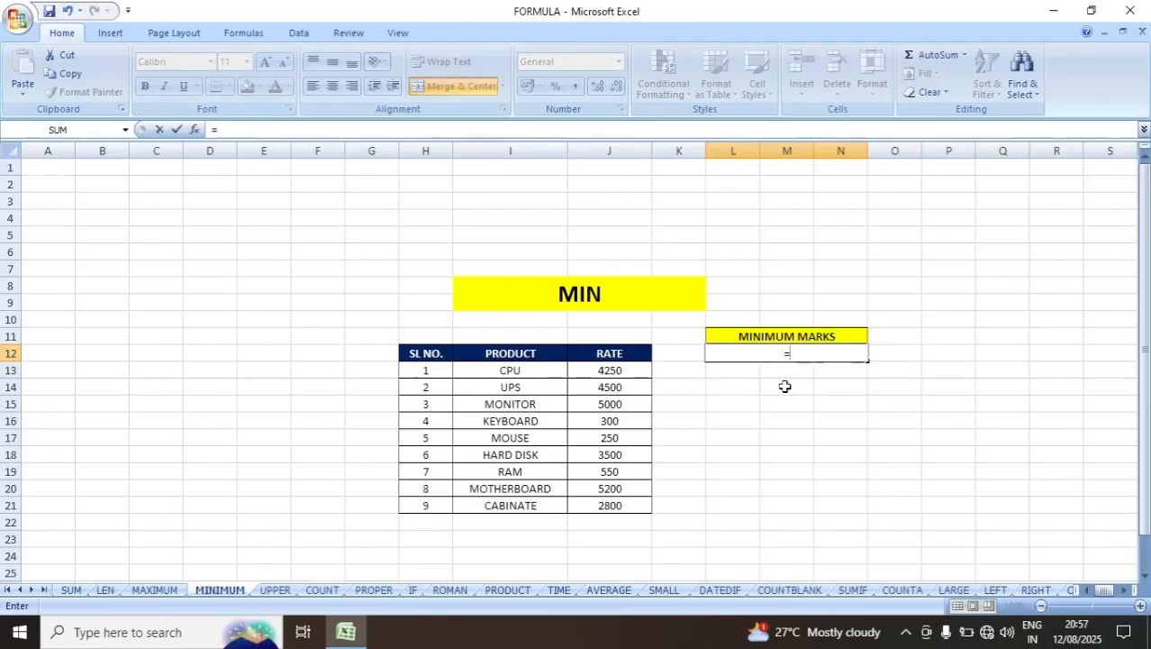
{"action": "type", "text": "MIN"}
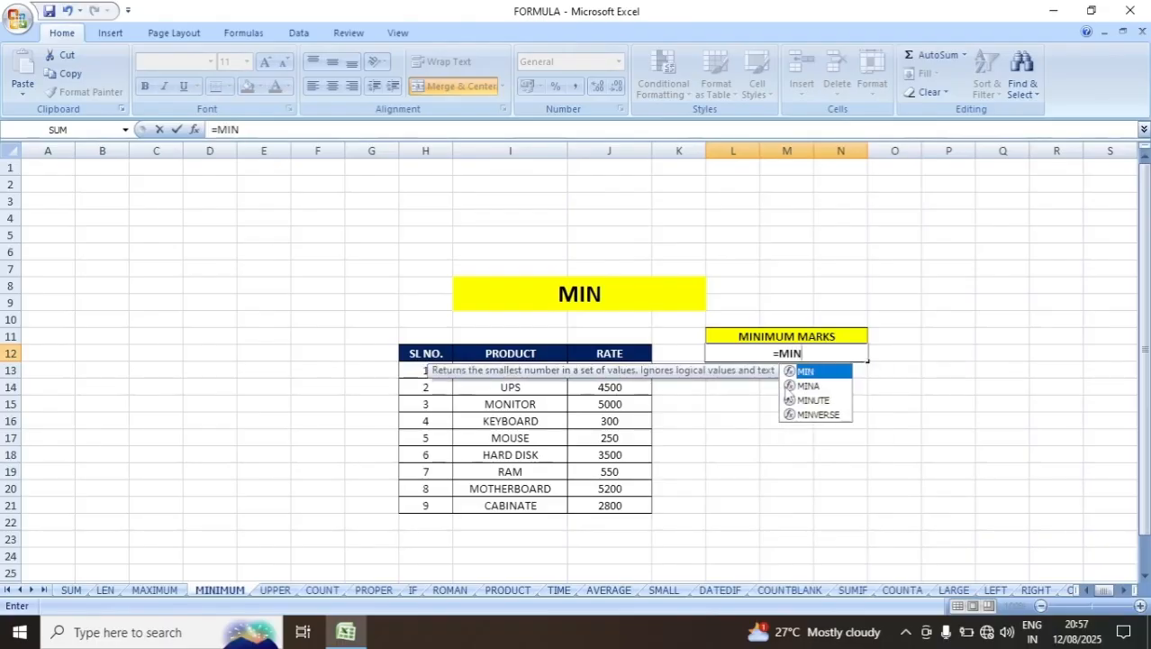
{"action": "type", "text": "("}
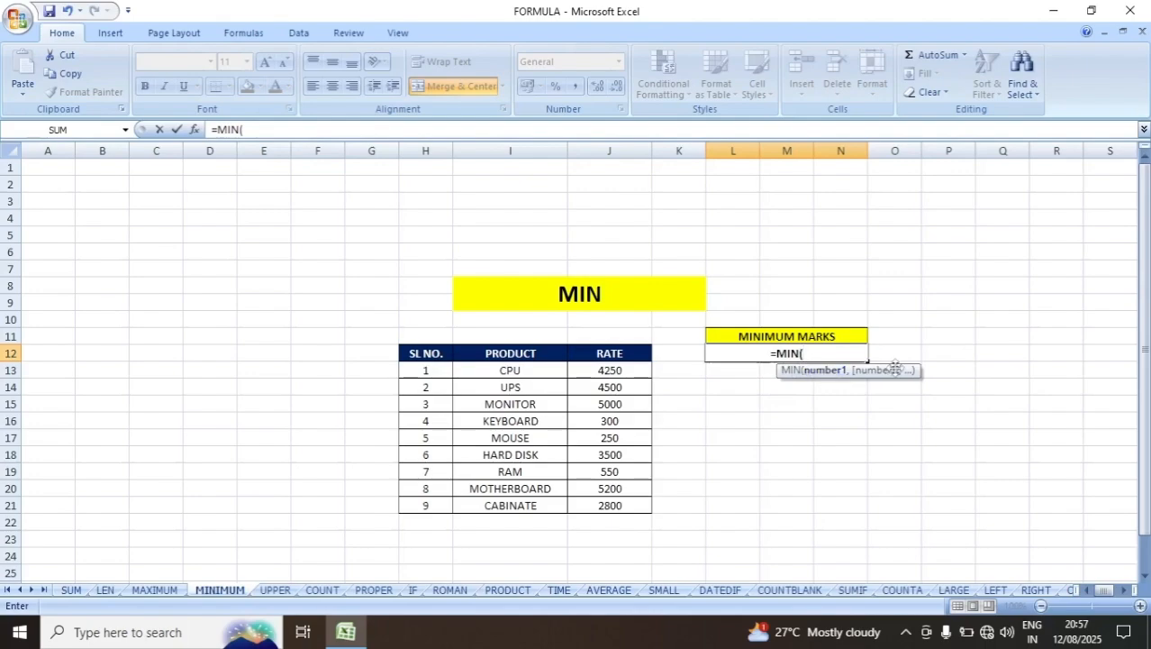
{"action": "left_click_drag", "start_coordinate": [611, 371], "coordinate": [623, 500]}
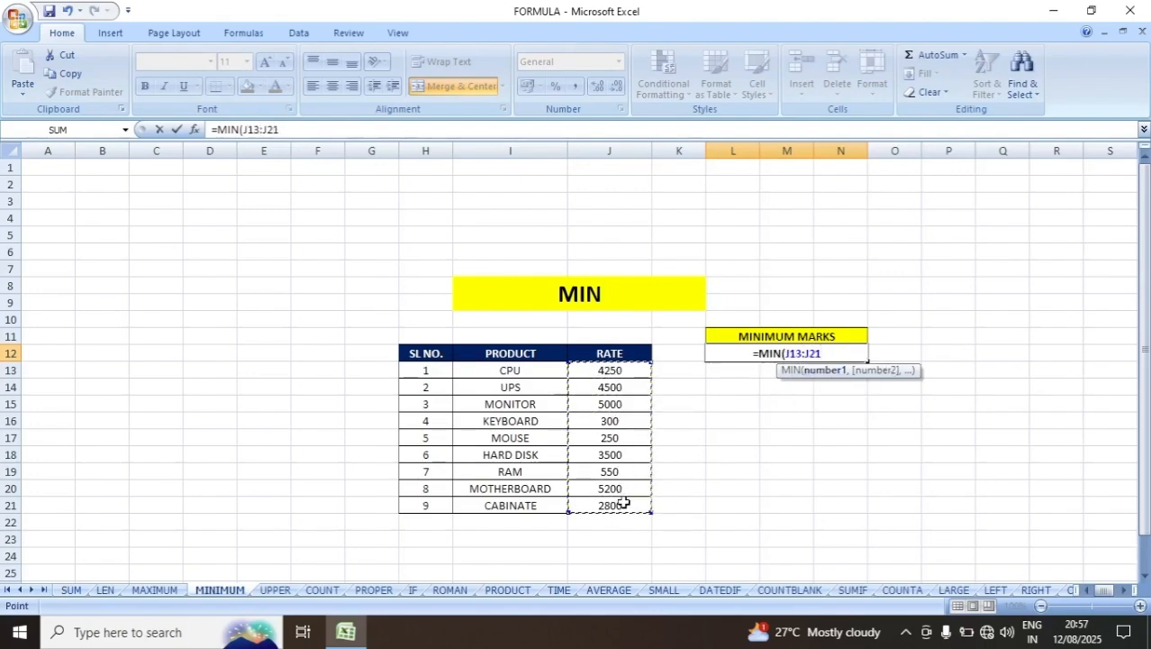
{"action": "type", "text": ")"}
{"action": "key", "text": "Return"}
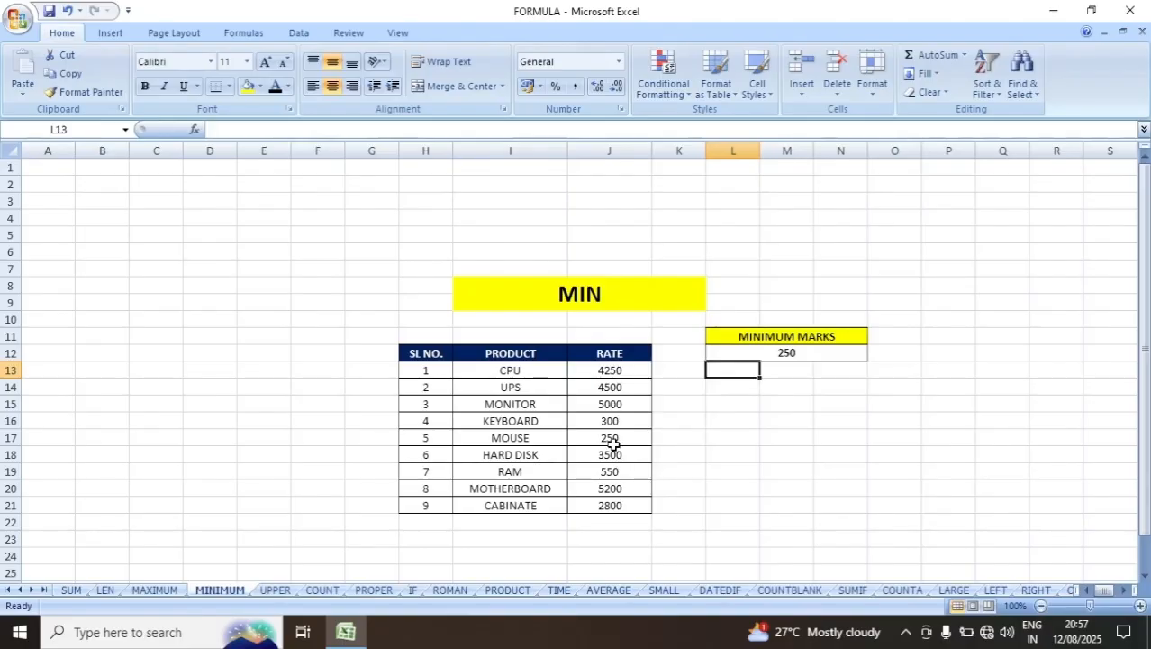
On the UPPER sheet, convert each listed name to capitals with =UPPER(H10) in cell I10, filled down to I15.
{"action": "left_click", "coordinate": [276, 590]}
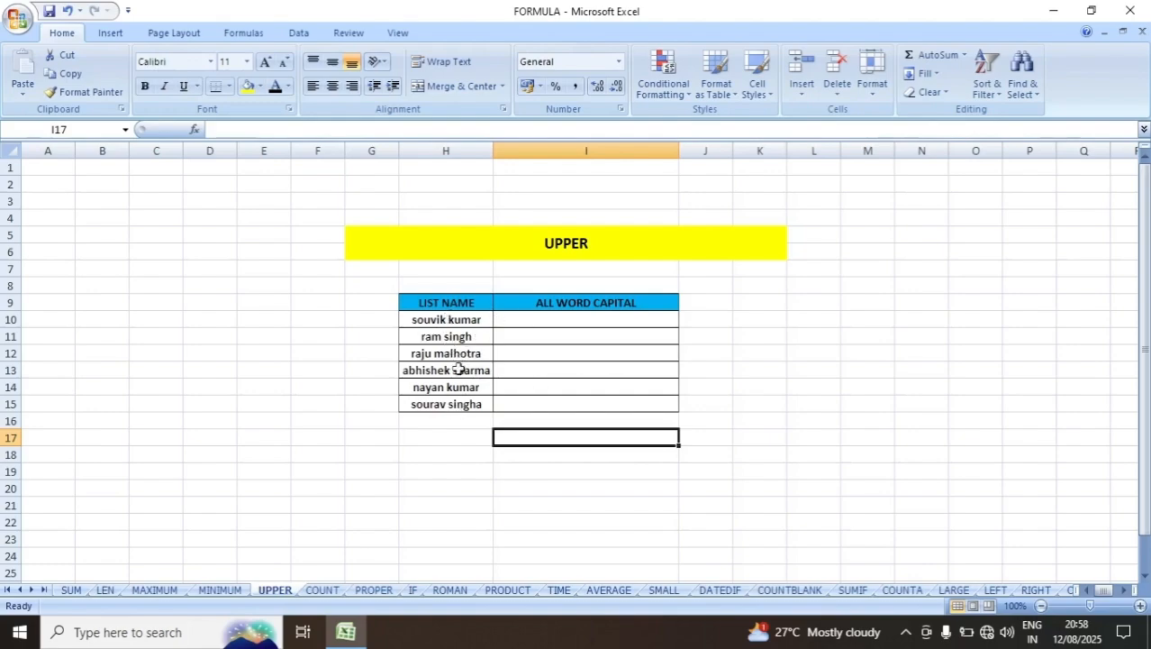
{"action": "left_click", "coordinate": [524, 321]}
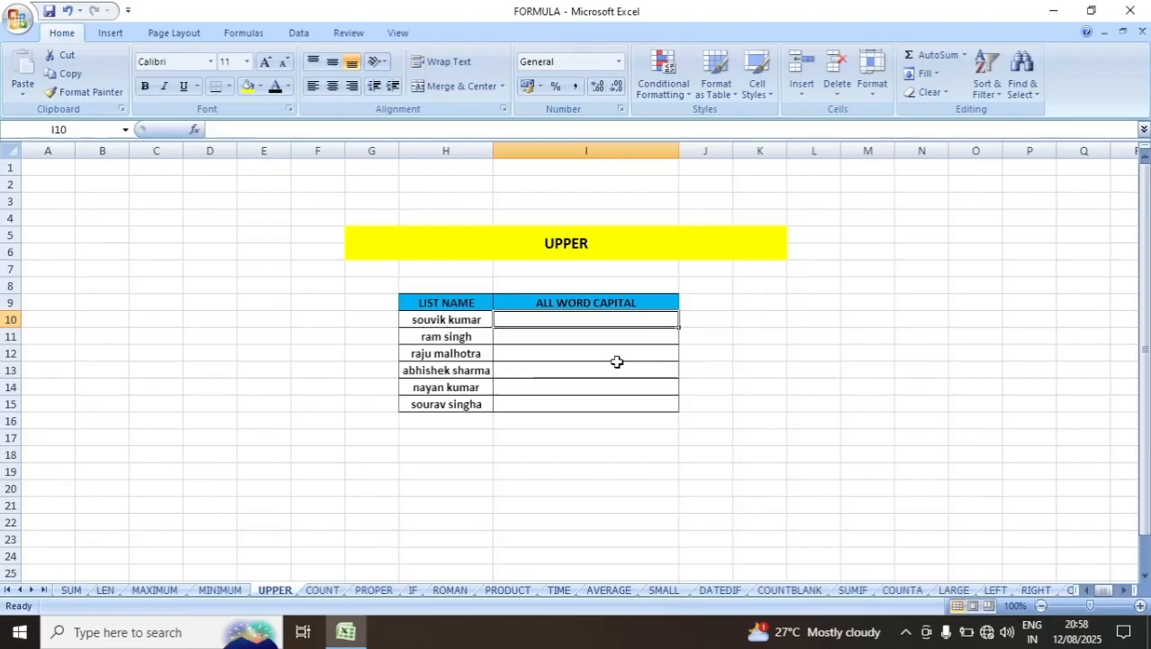
{"action": "type", "text": "="}
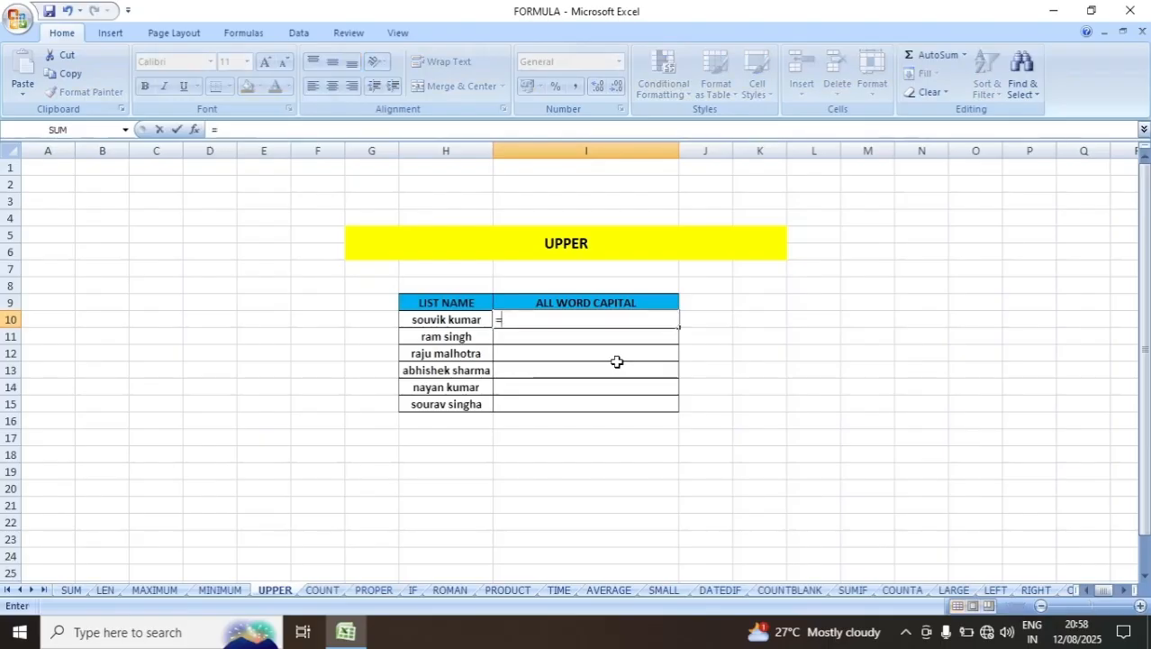
{"action": "type", "text": "UPPER"}
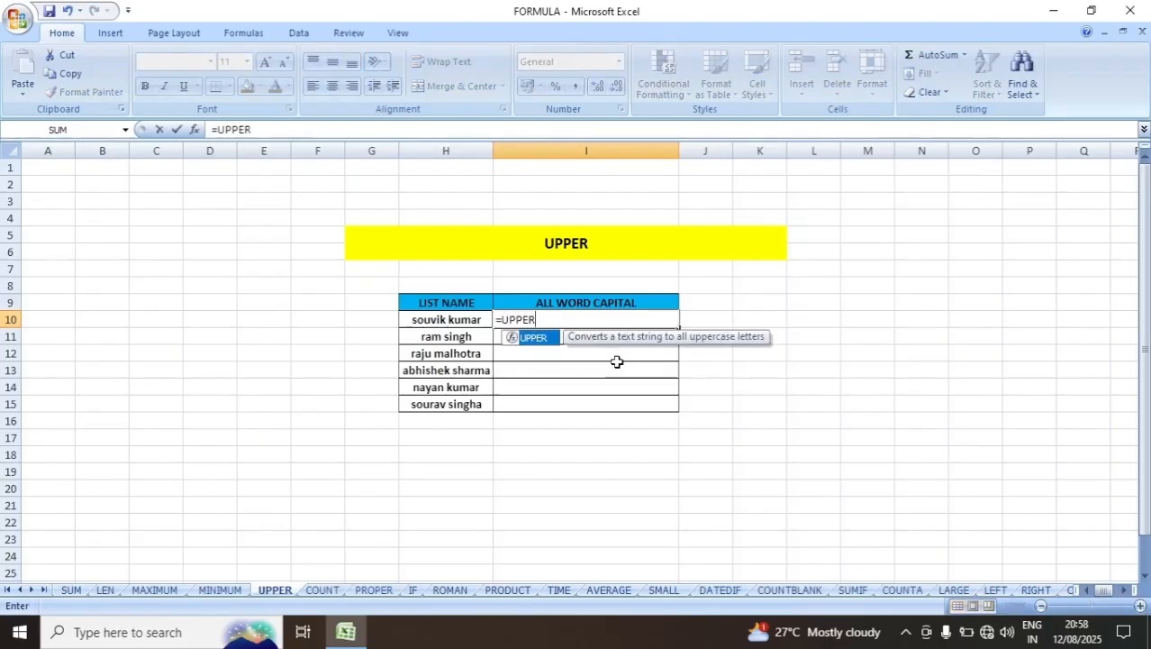
{"action": "type", "text": "("}
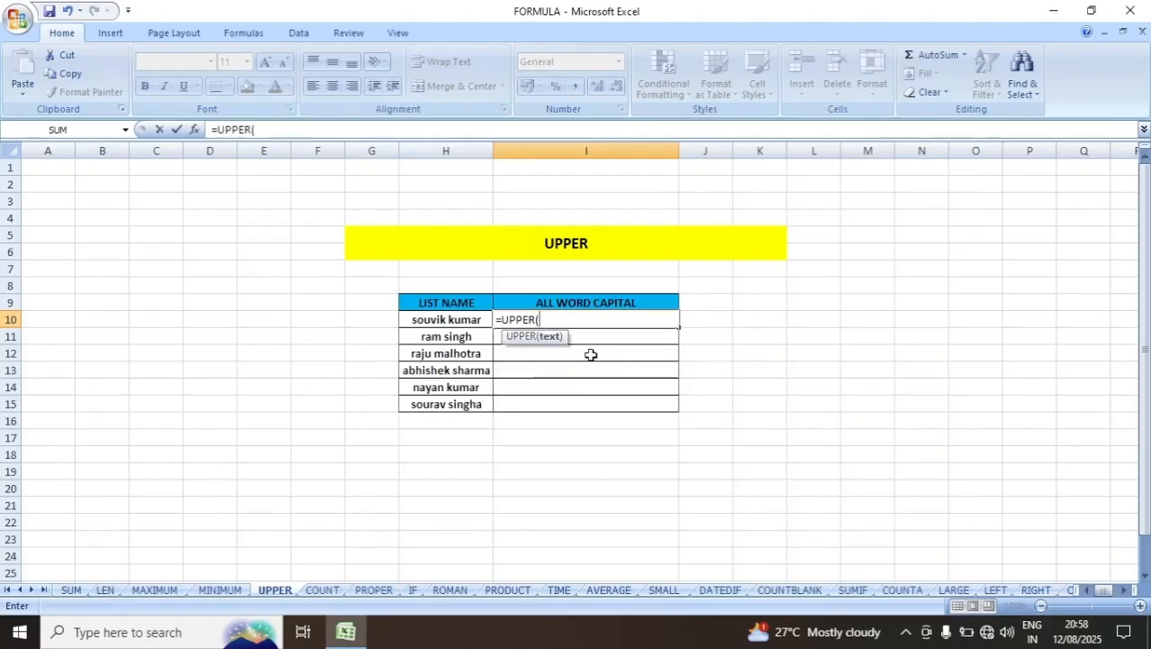
{"action": "left_click", "coordinate": [457, 323]}
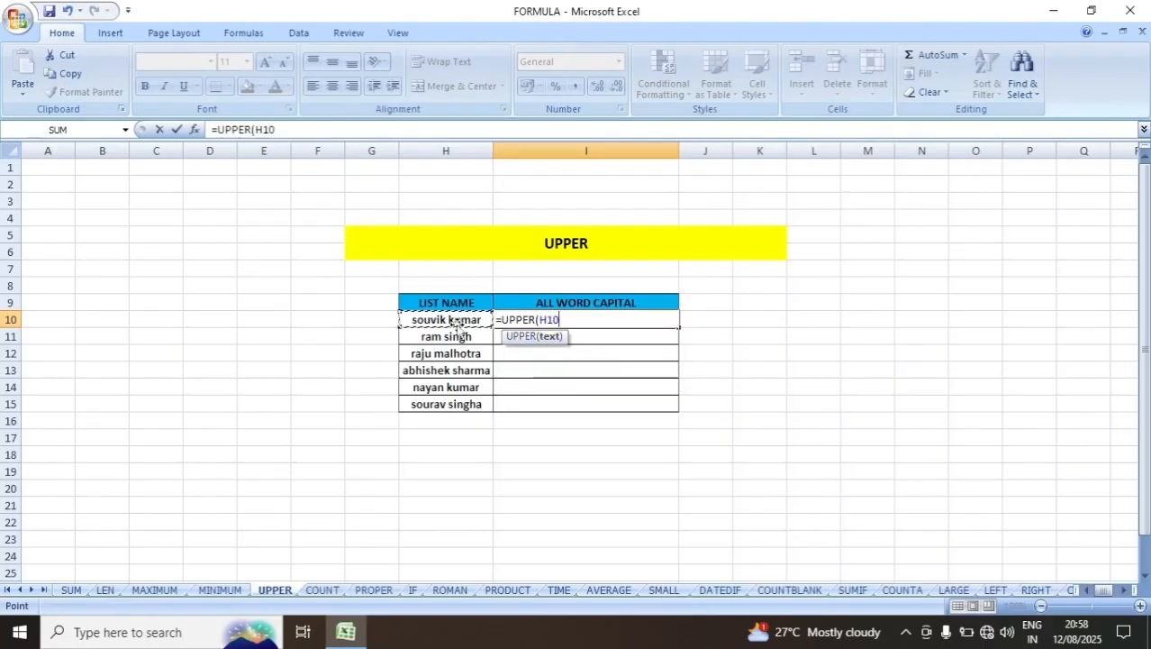
{"action": "type", "text": ")"}
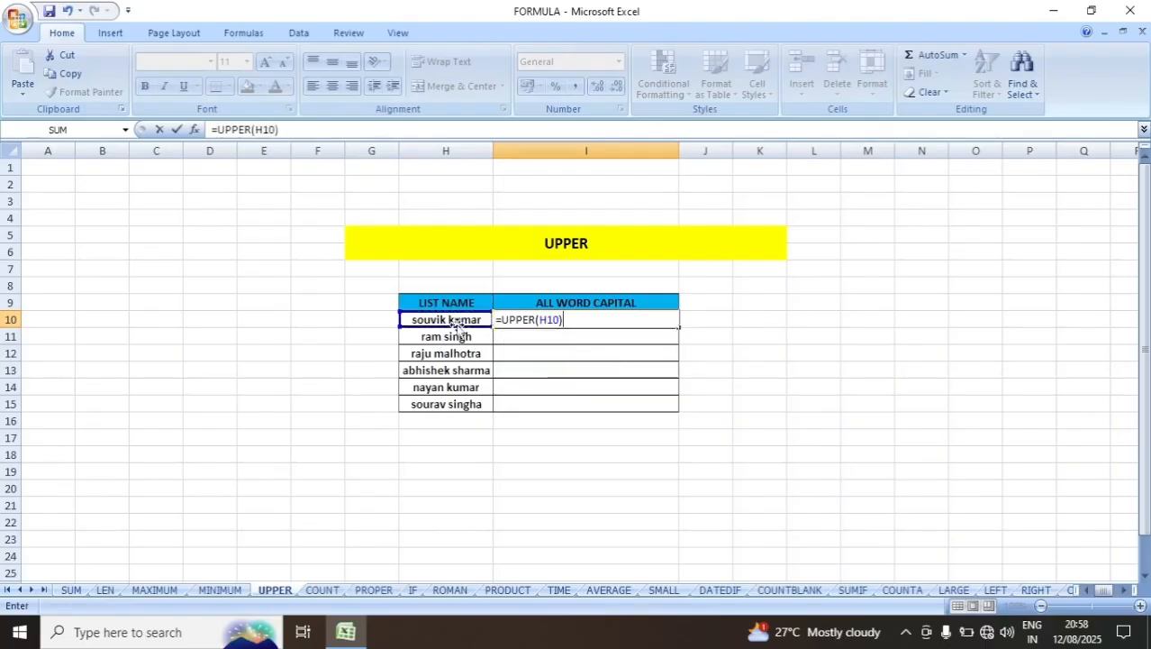
{"action": "key", "text": "Return"}
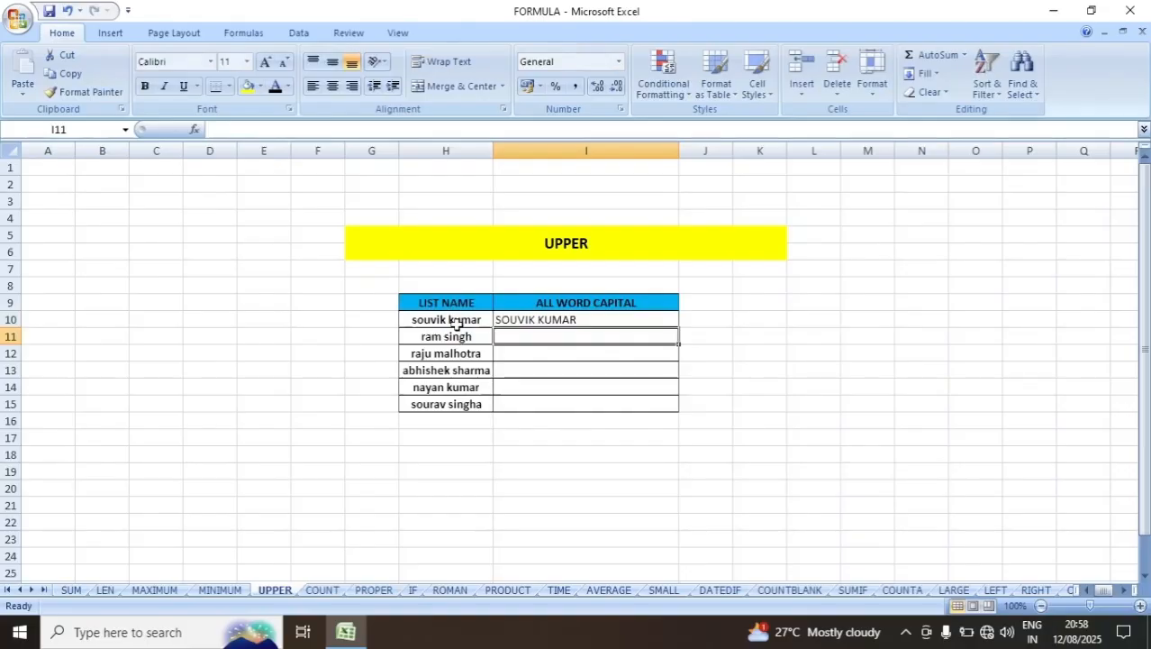
{"action": "left_click", "coordinate": [562, 320]}
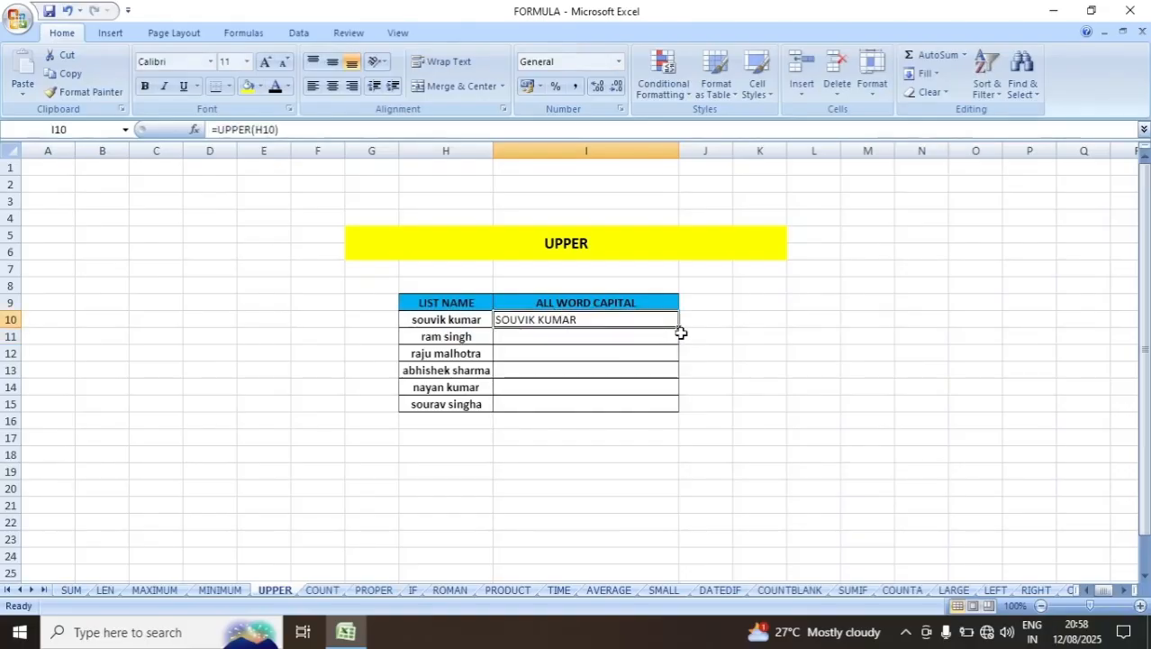
{"action": "left_click_drag", "start_coordinate": [682, 328], "coordinate": [686, 410]}
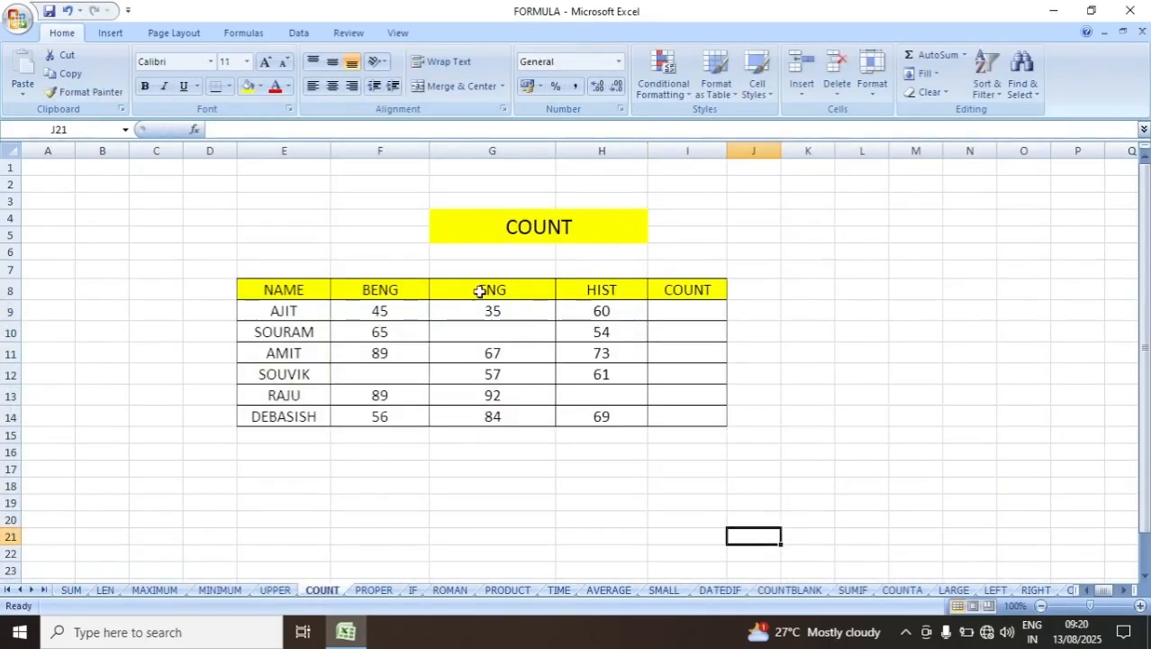
On the COUNT sheet, examine the marks table and its blank cells G10, F12 and H13.
{"action": "left_click_drag", "start_coordinate": [328, 292], "coordinate": [685, 412]}
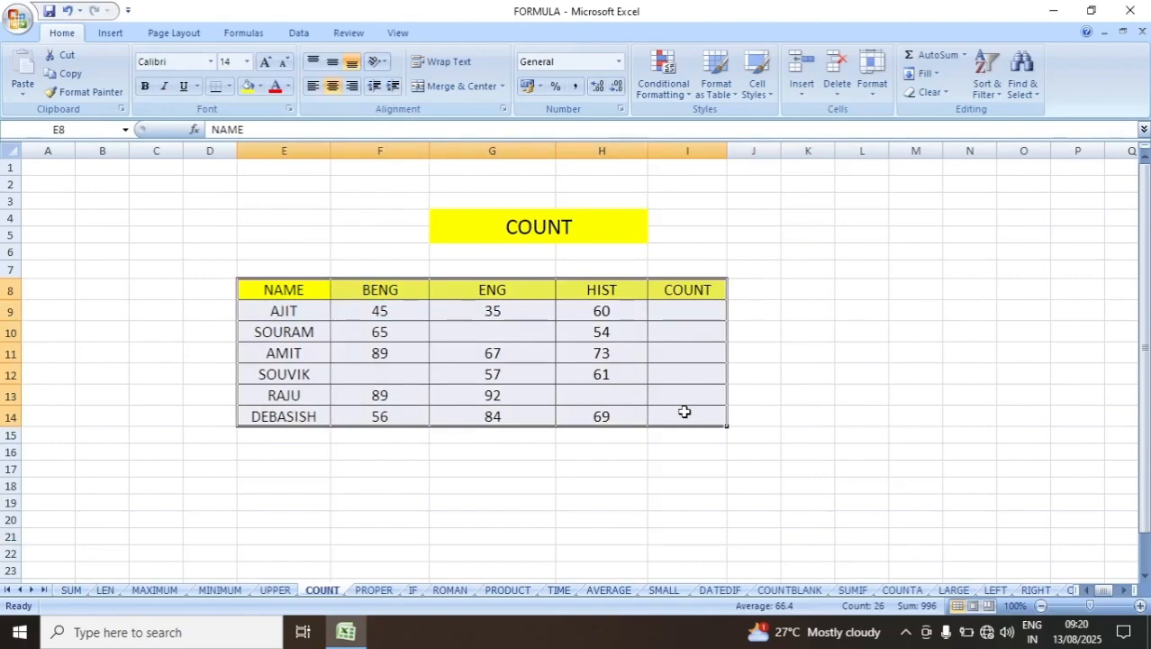
{"action": "left_click", "coordinate": [515, 334]}
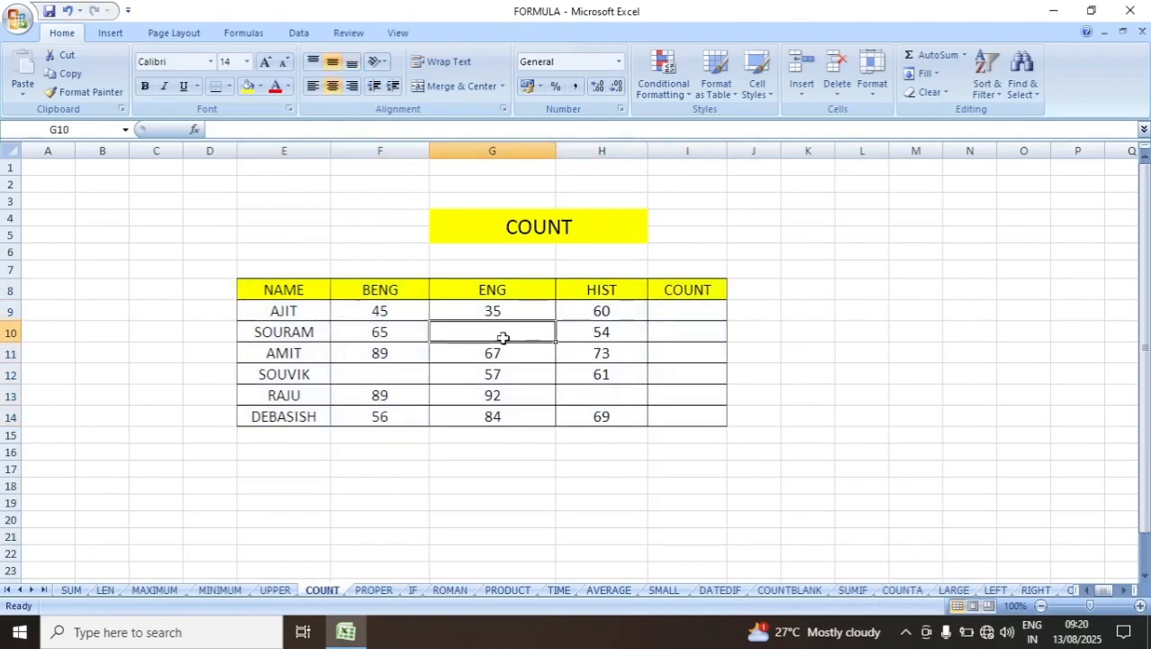
{"action": "left_click", "coordinate": [410, 374]}
{"action": "left_click", "coordinate": [567, 396]}
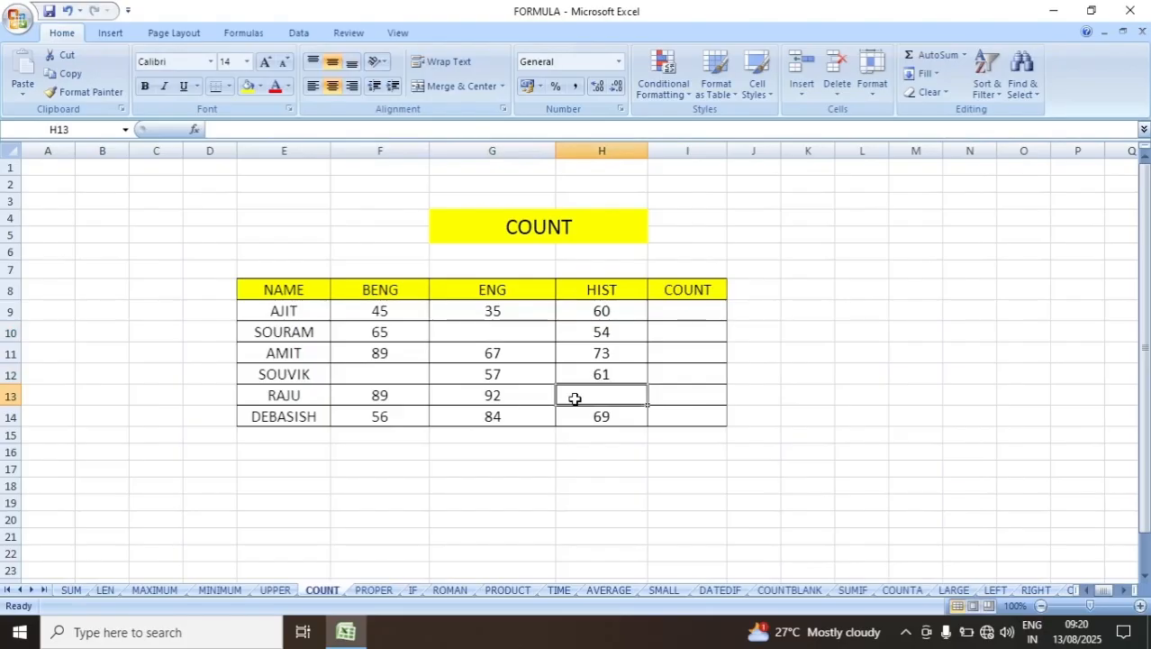
{"action": "left_click", "coordinate": [482, 333]}
{"action": "left_click", "coordinate": [406, 371]}
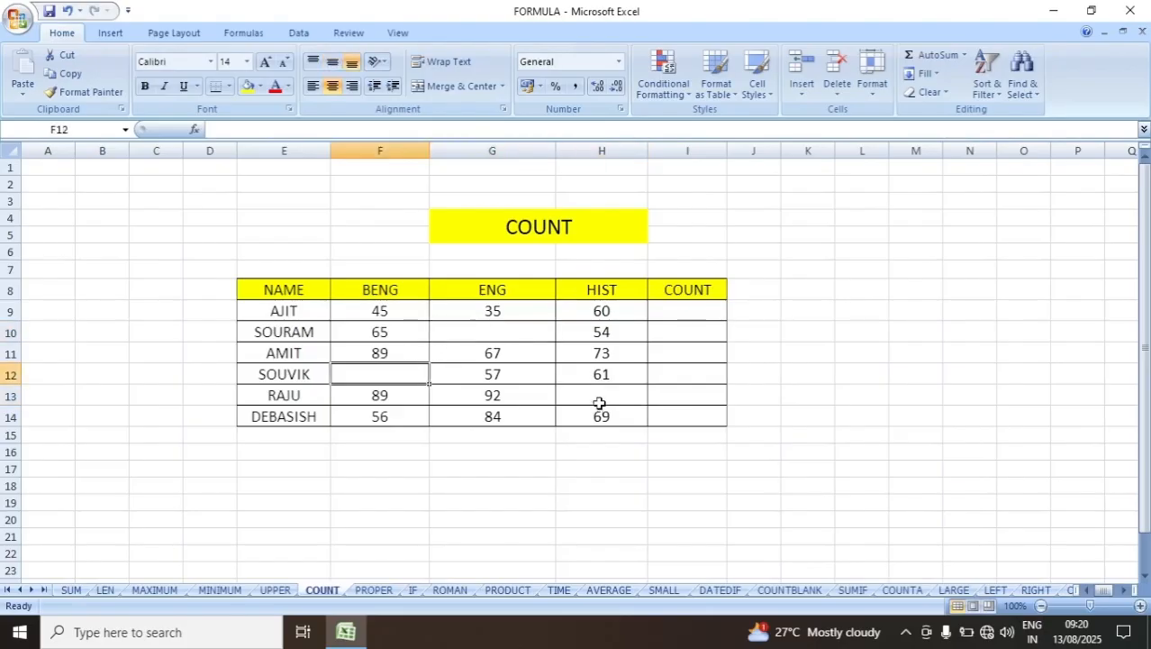
{"action": "left_click", "coordinate": [599, 398]}
Count each student's entered marks in the COUNT column with =COUNT(F9:H9) in cell I9, filled down to I14.
{"action": "left_click", "coordinate": [708, 311]}
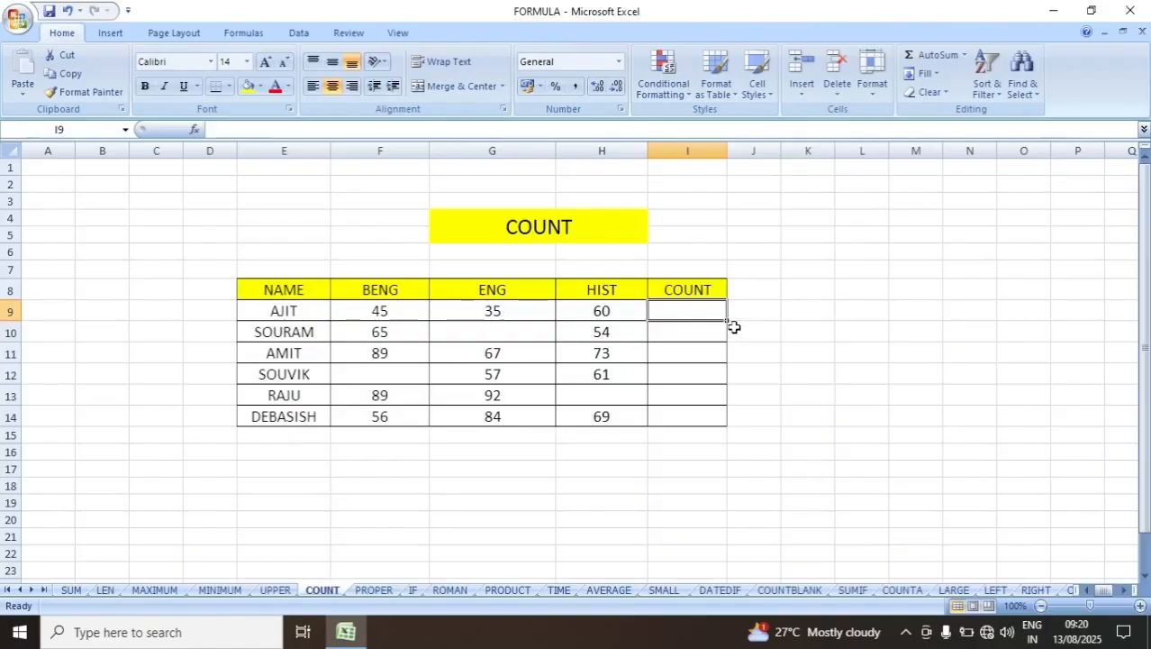
{"action": "type", "text": "=c"}
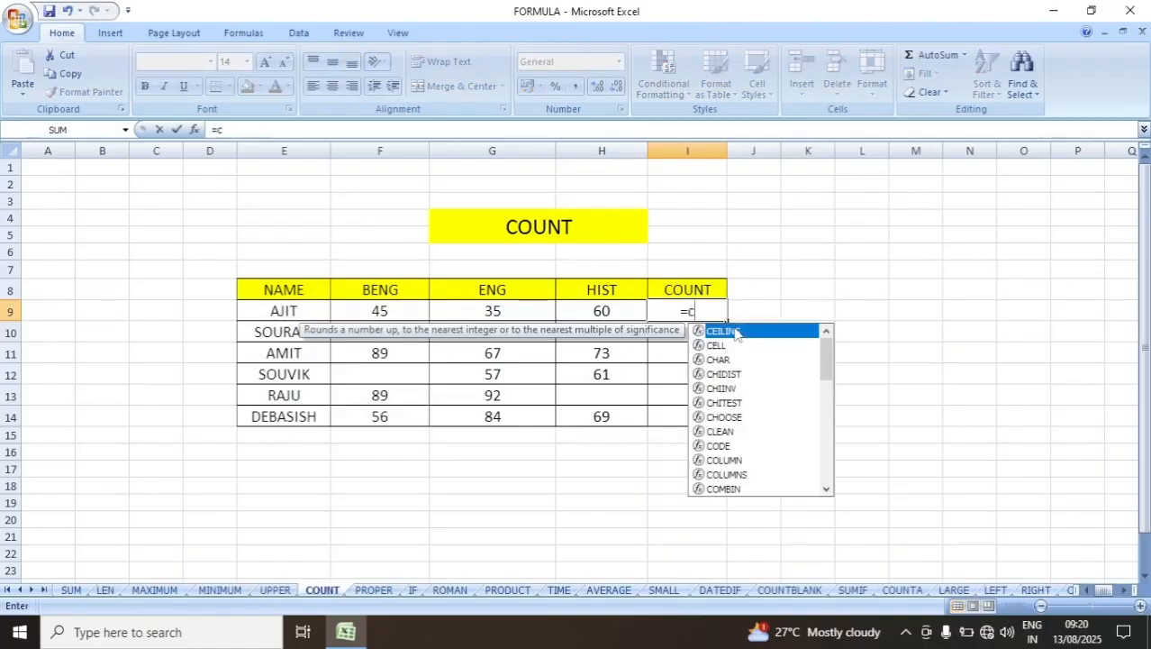
{"action": "type", "text": "ount"}
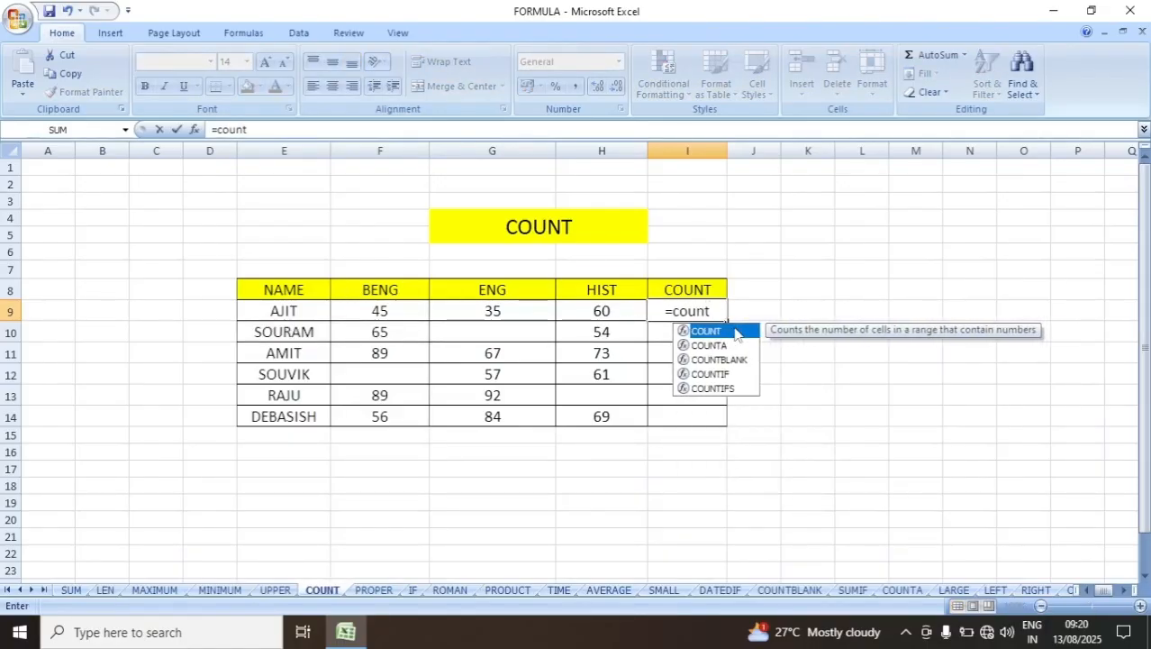
{"action": "type", "text": "("}
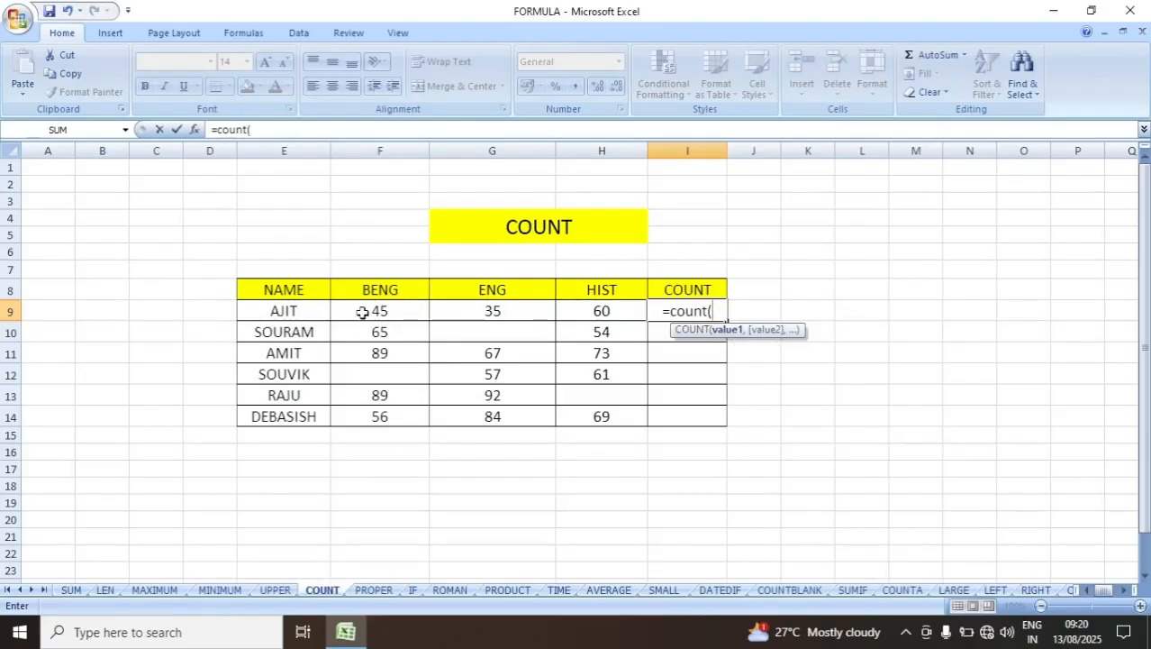
{"action": "left_click_drag", "start_coordinate": [362, 313], "coordinate": [603, 314]}
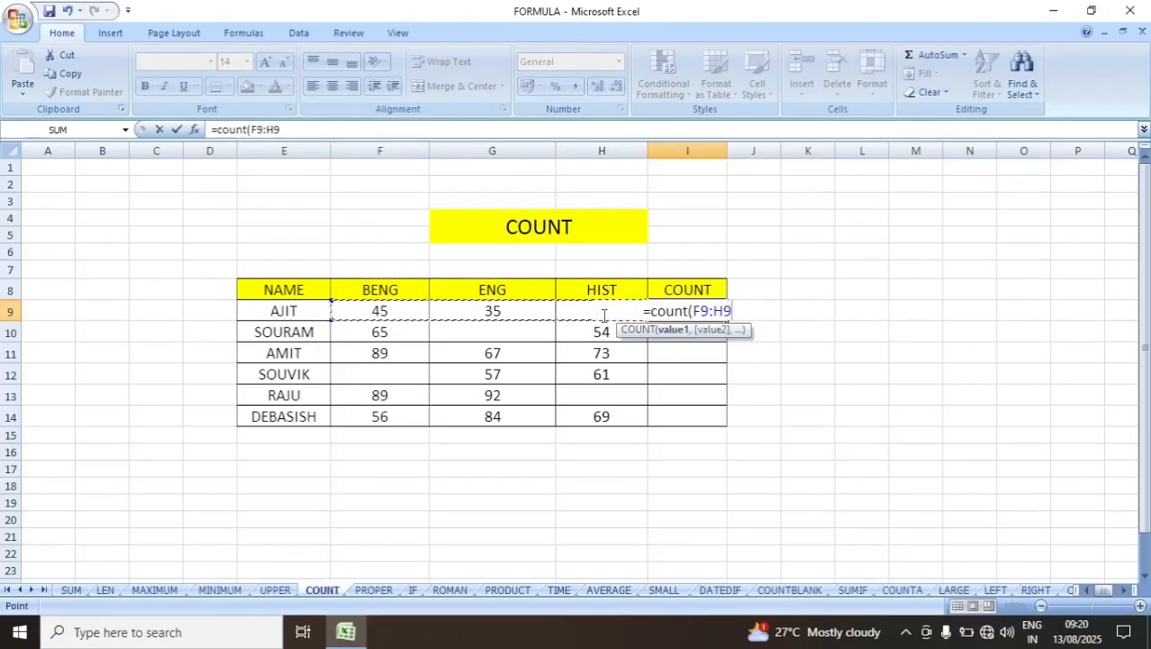
{"action": "type", "text": ")"}
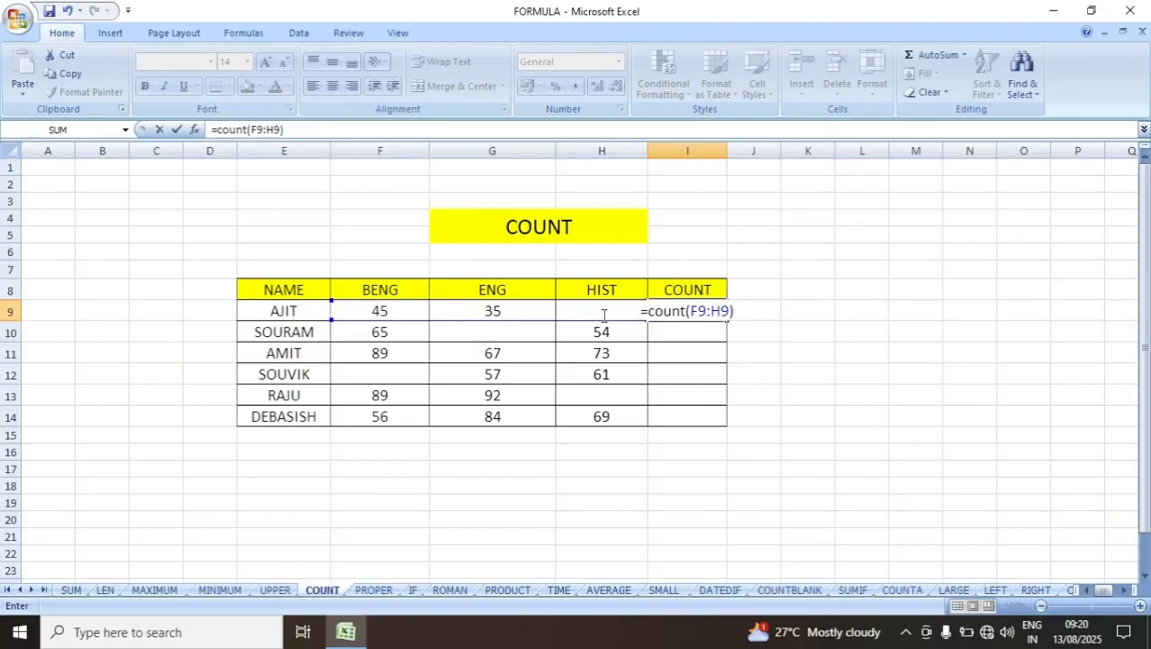
{"action": "key", "text": "Return"}
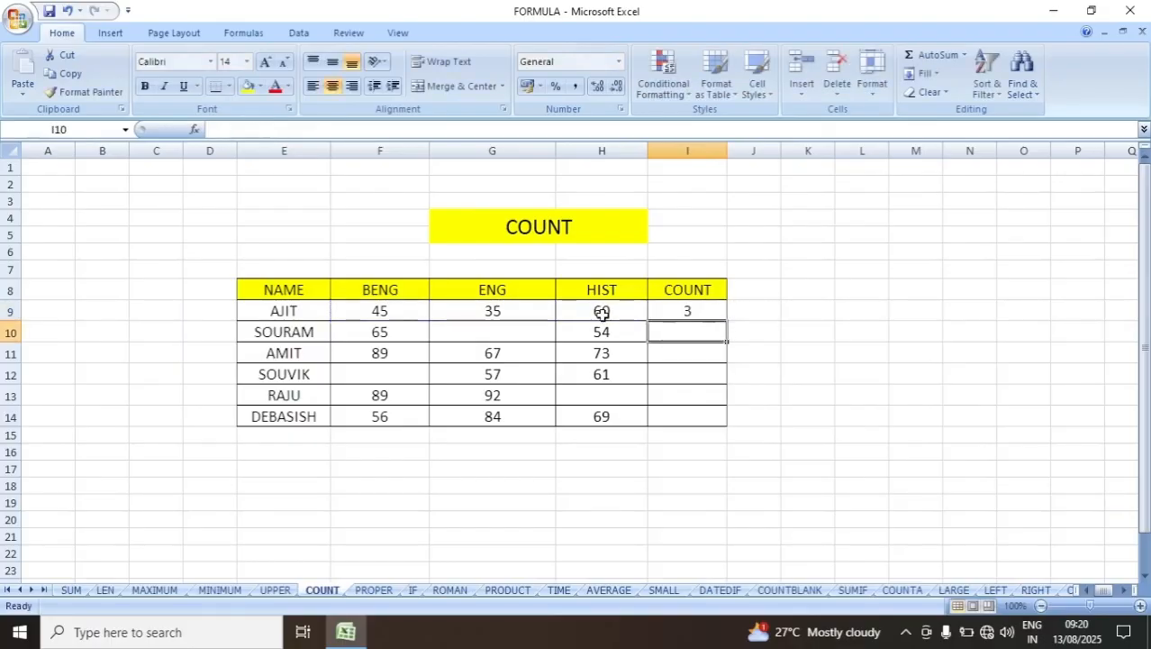
{"action": "left_click", "coordinate": [692, 311]}
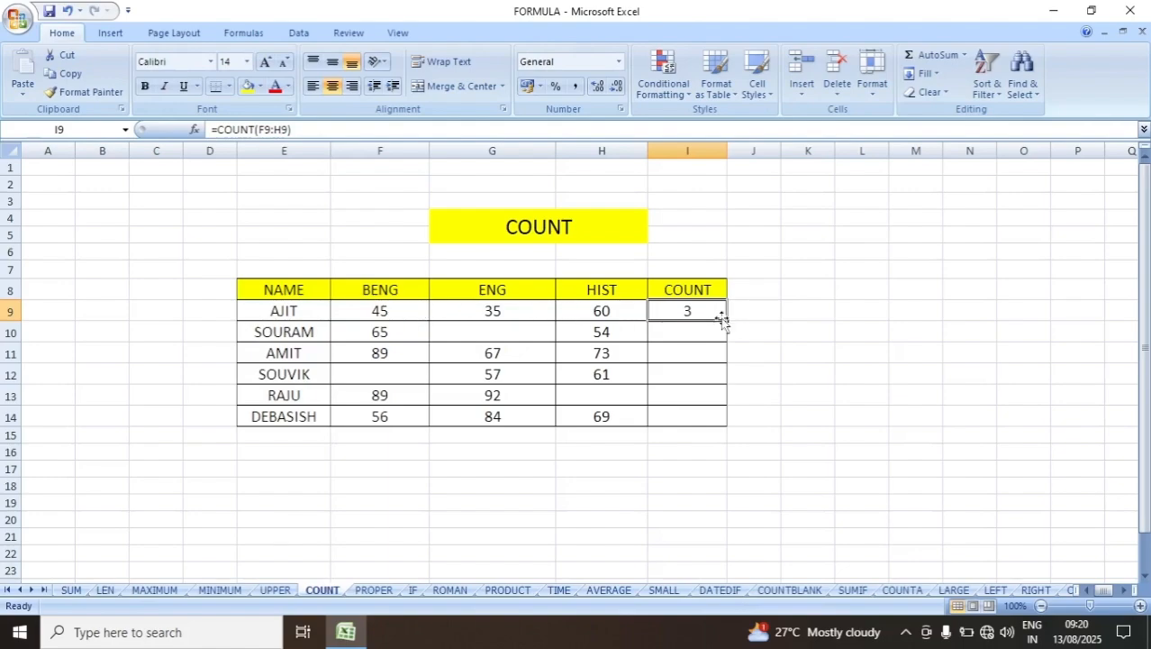
{"action": "left_click_drag", "start_coordinate": [726, 320], "coordinate": [736, 430]}
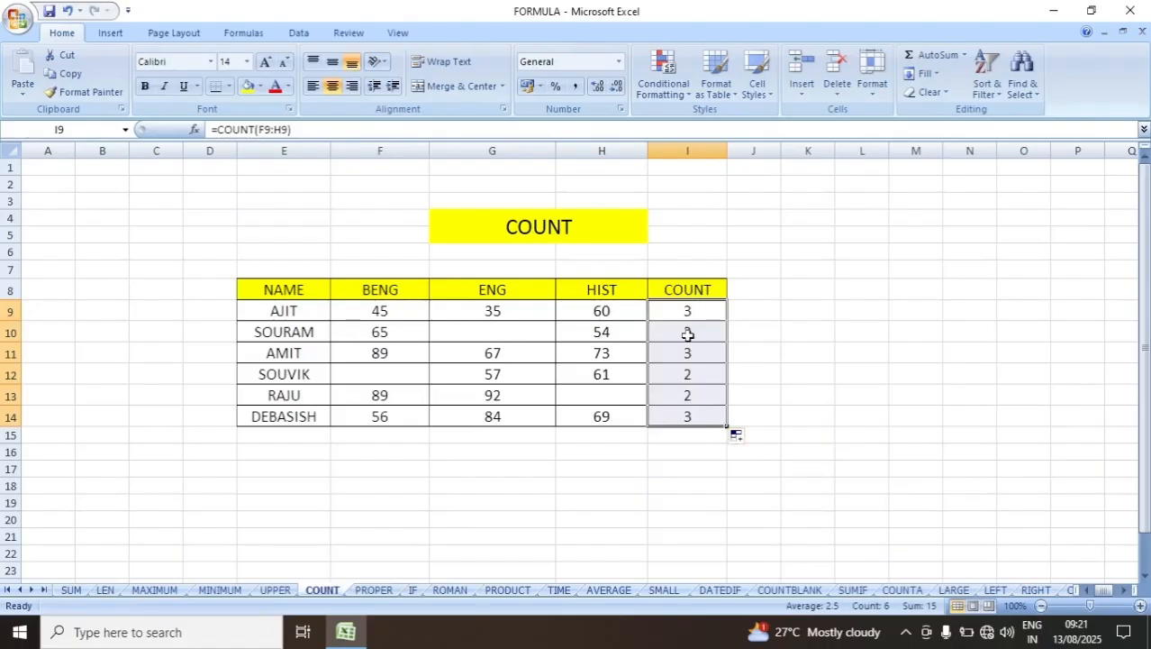
{"action": "left_click", "coordinate": [485, 333]}
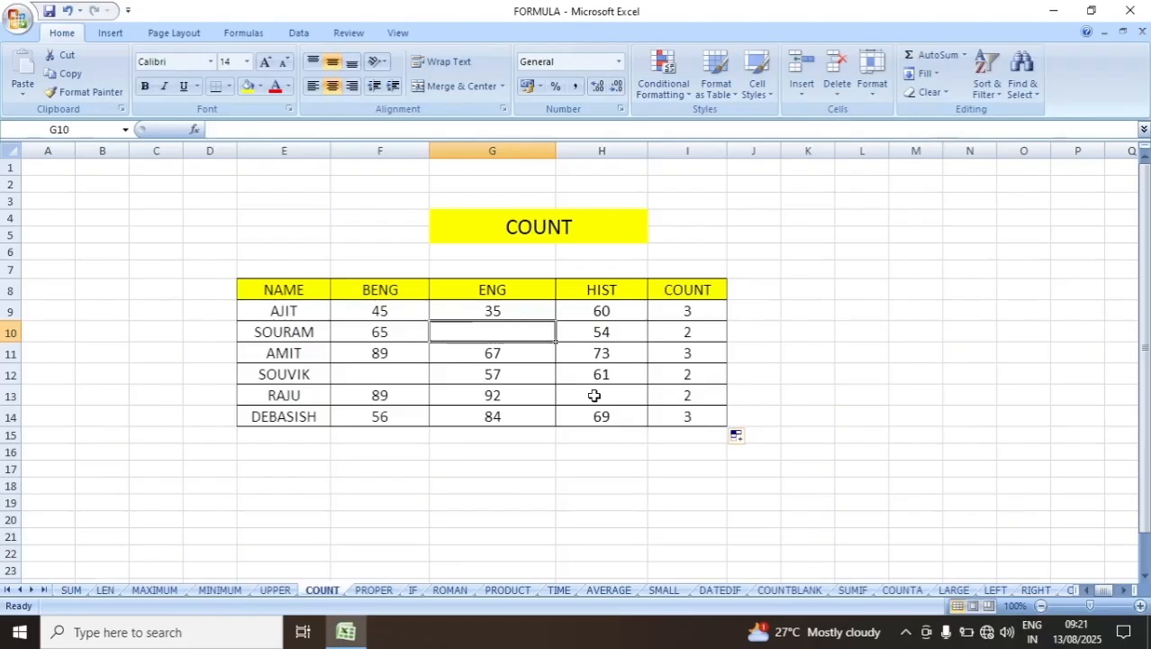
On the PROPER sheet, capitalize the first listed name's words with the formula =PROPER(I9) in cell J9.
{"action": "left_click", "coordinate": [373, 590]}
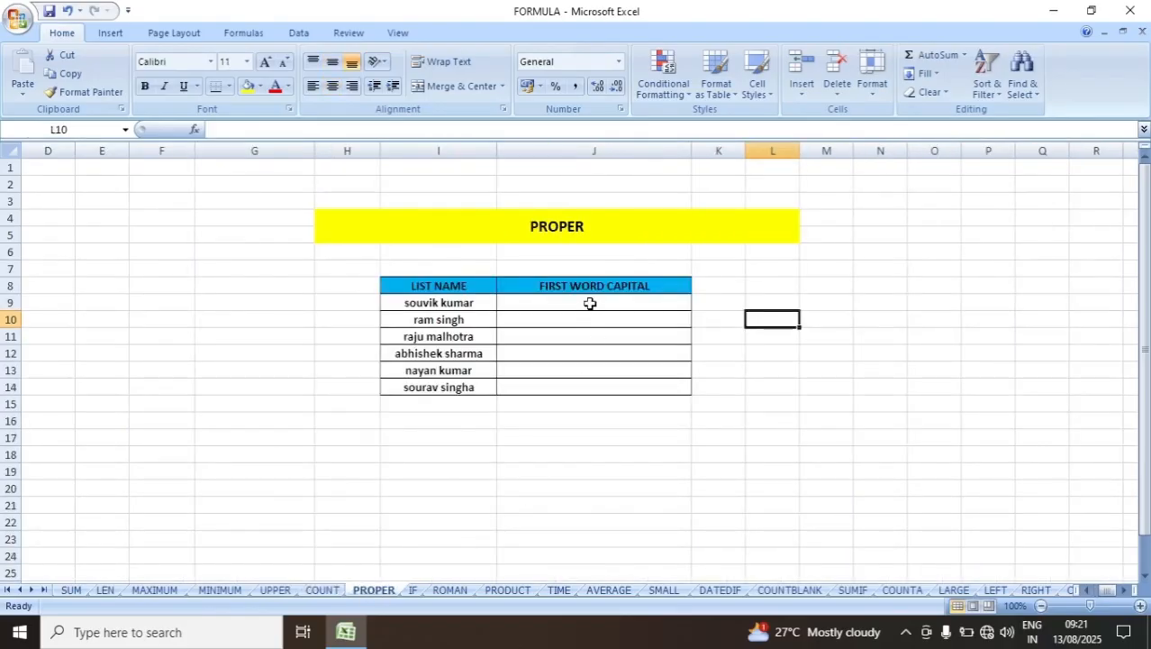
{"action": "left_click", "coordinate": [590, 303]}
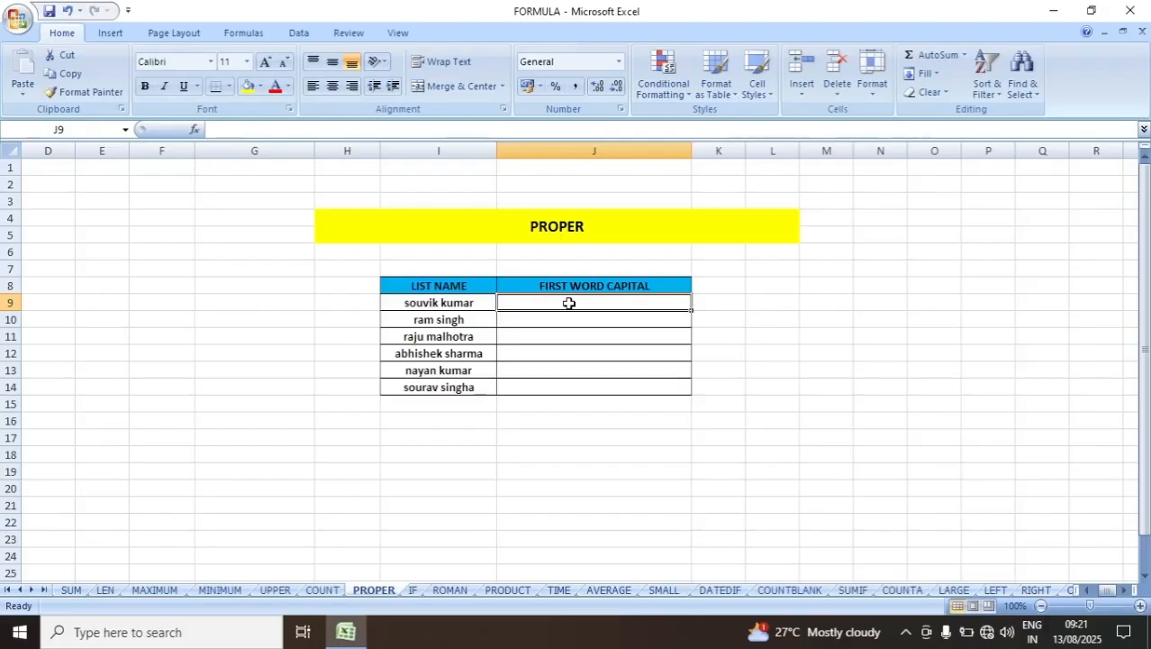
{"action": "type", "text": "="}
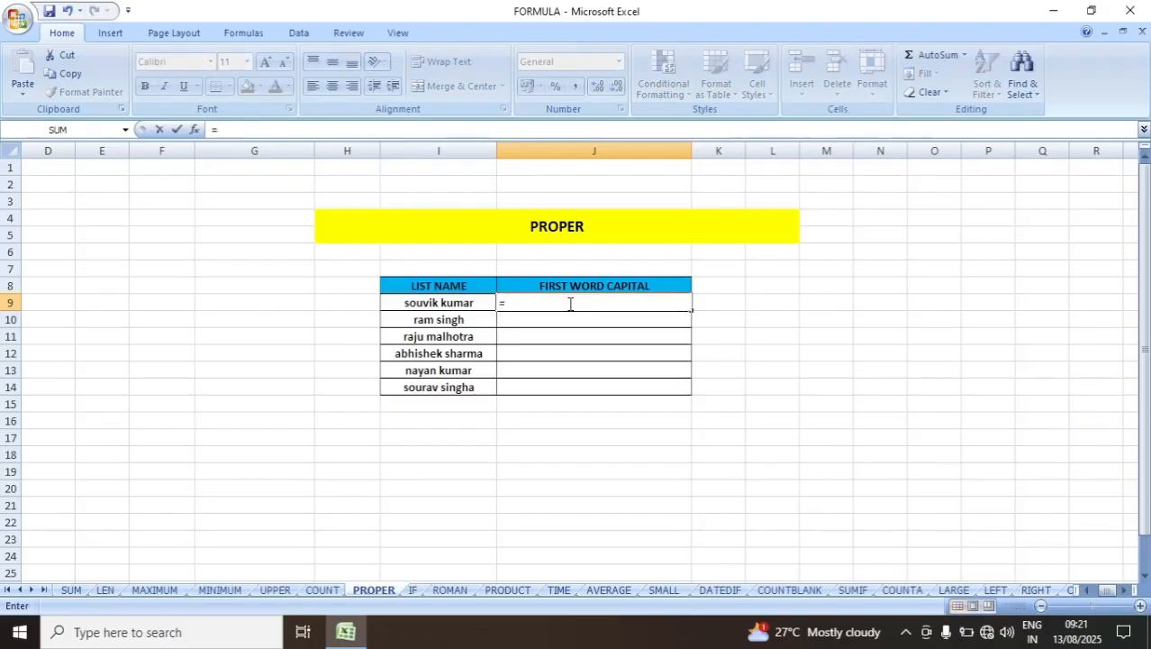
{"action": "type", "text": "pro"}
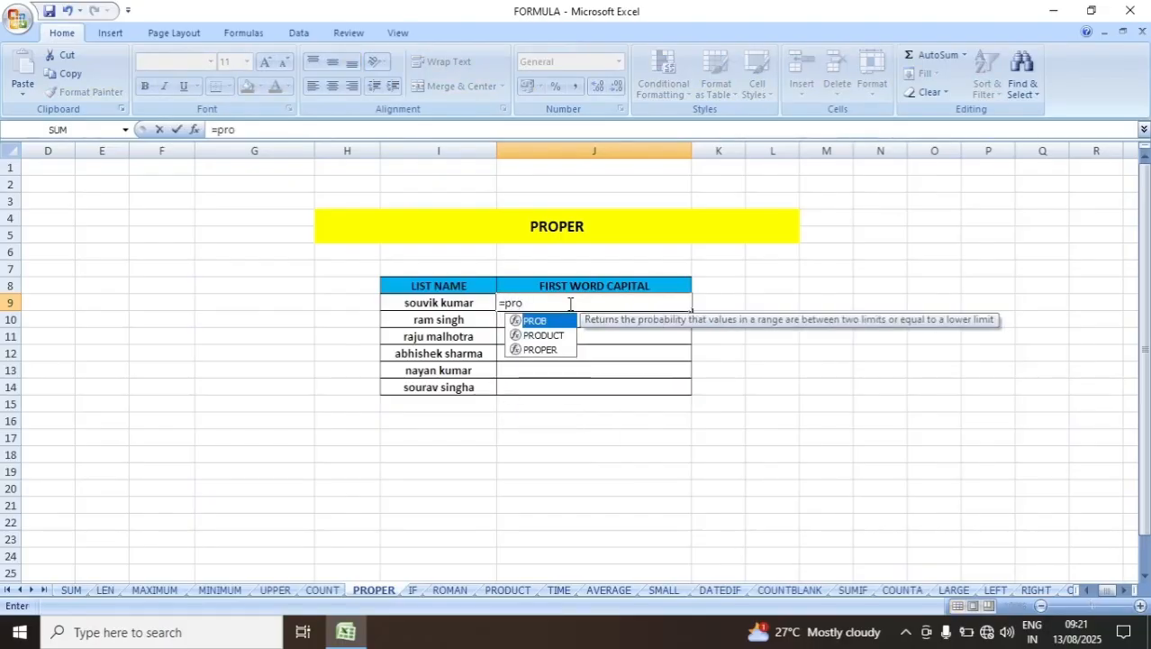
{"action": "key", "text": "BackSpace"}
{"action": "key", "text": "BackSpace"}
{"action": "key", "text": "BackSpace"}
{"action": "type", "text": "PROPER"}
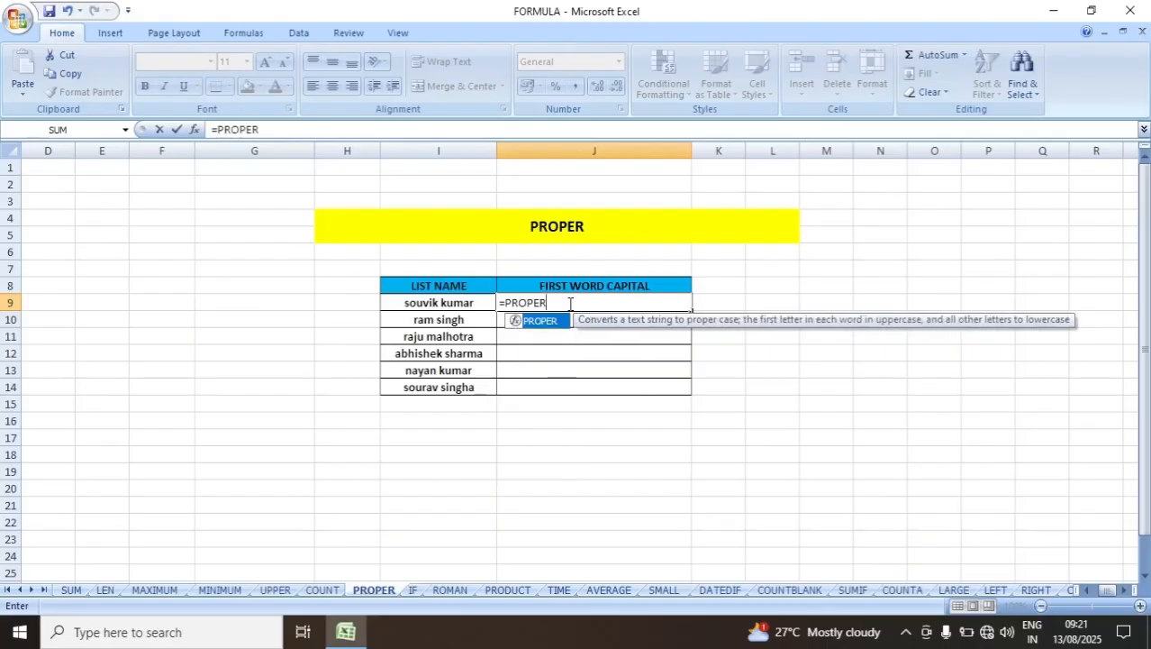
{"action": "type", "text": "("}
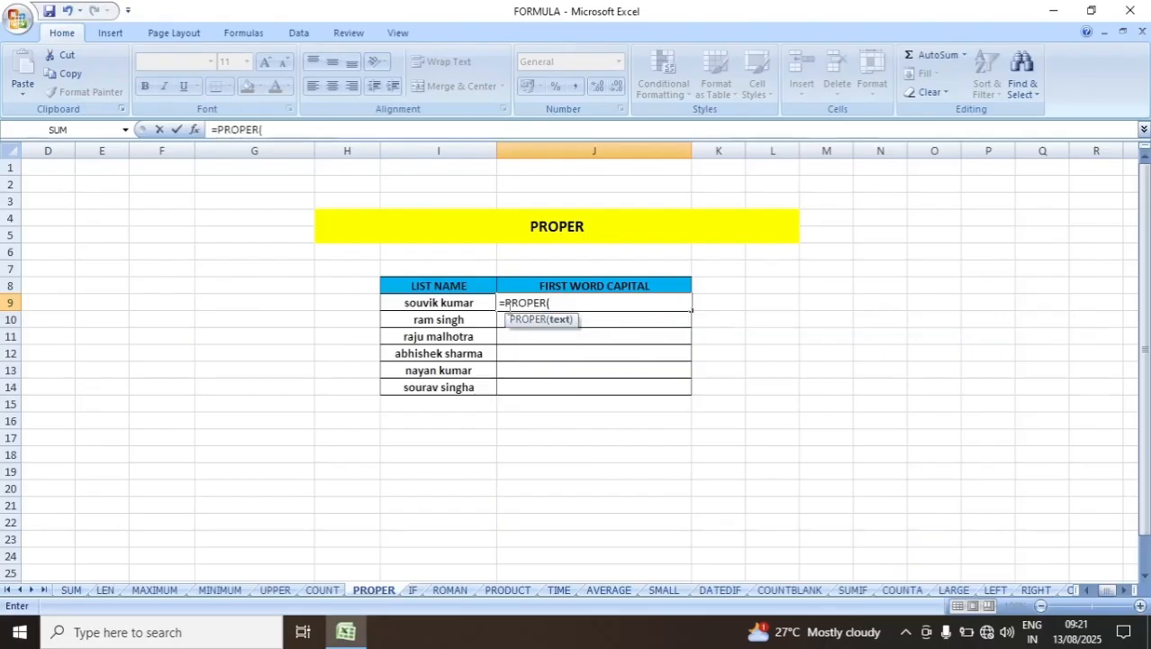
{"action": "left_click", "coordinate": [460, 304]}
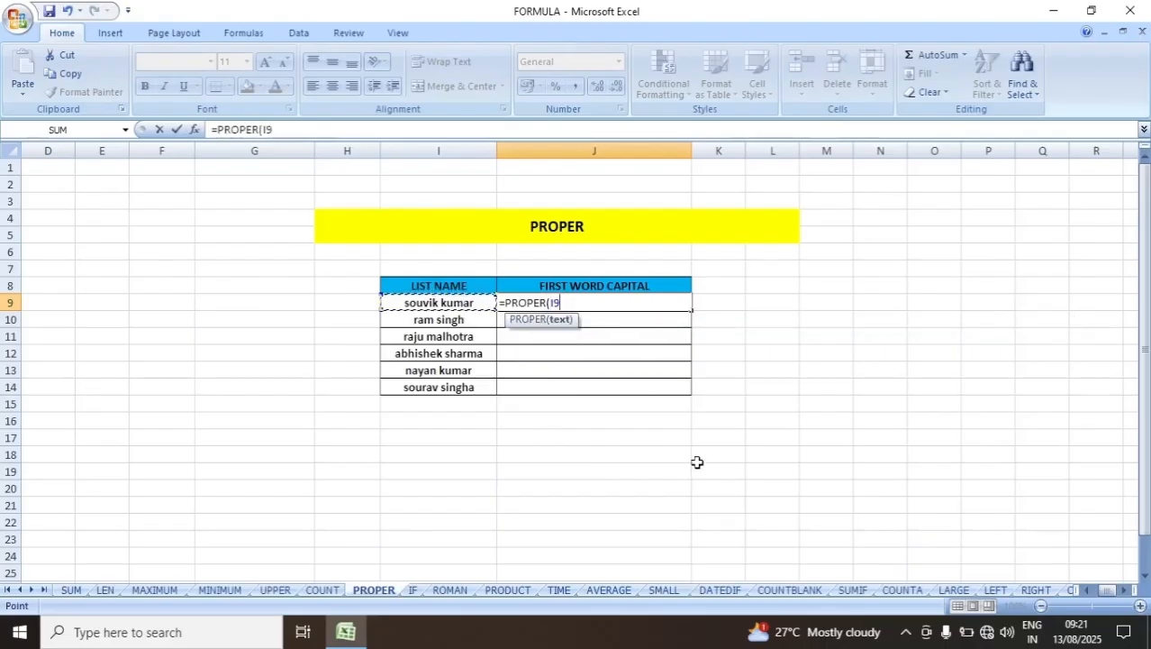
{"action": "type", "text": ")"}
{"action": "key", "text": "Return"}
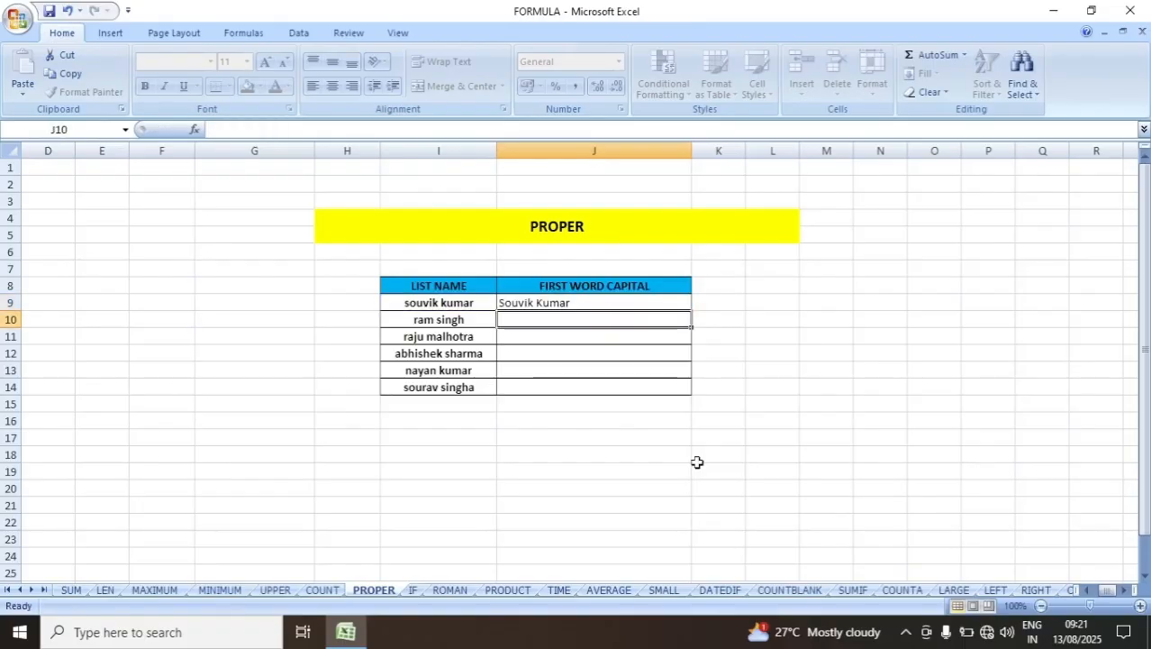
Fill the PROPER formula from J9 down through J14 for the remaining names.
{"action": "left_click", "coordinate": [524, 303]}
{"action": "left_click_drag", "start_coordinate": [692, 310], "coordinate": [699, 400]}
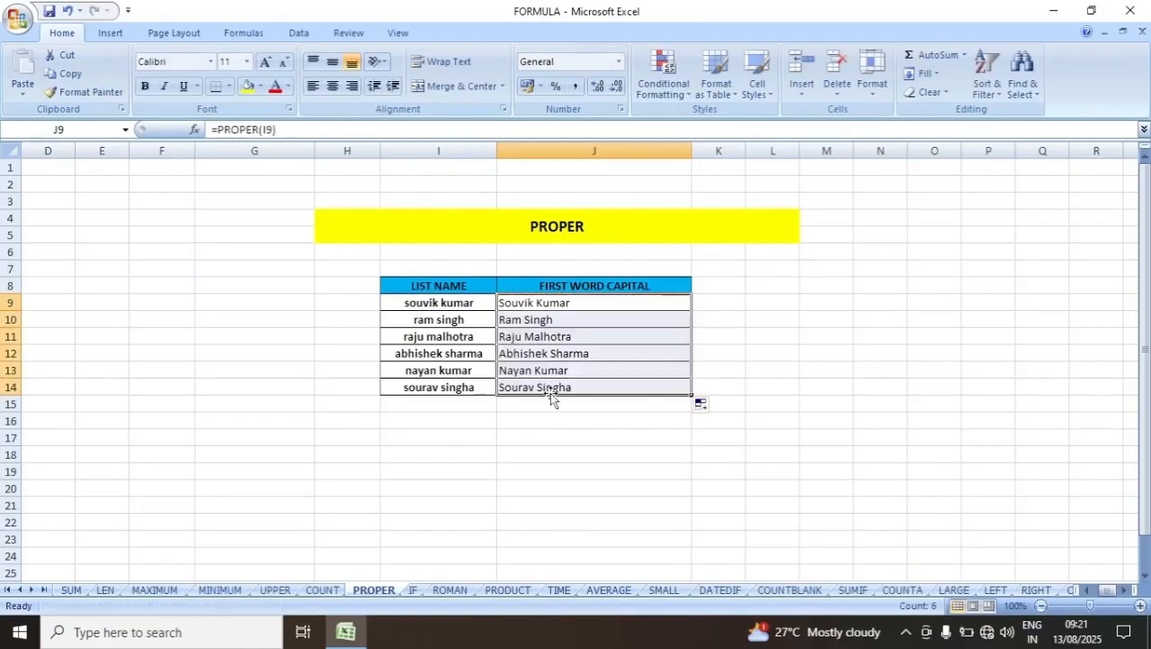
{"action": "left_click", "coordinate": [593, 421]}
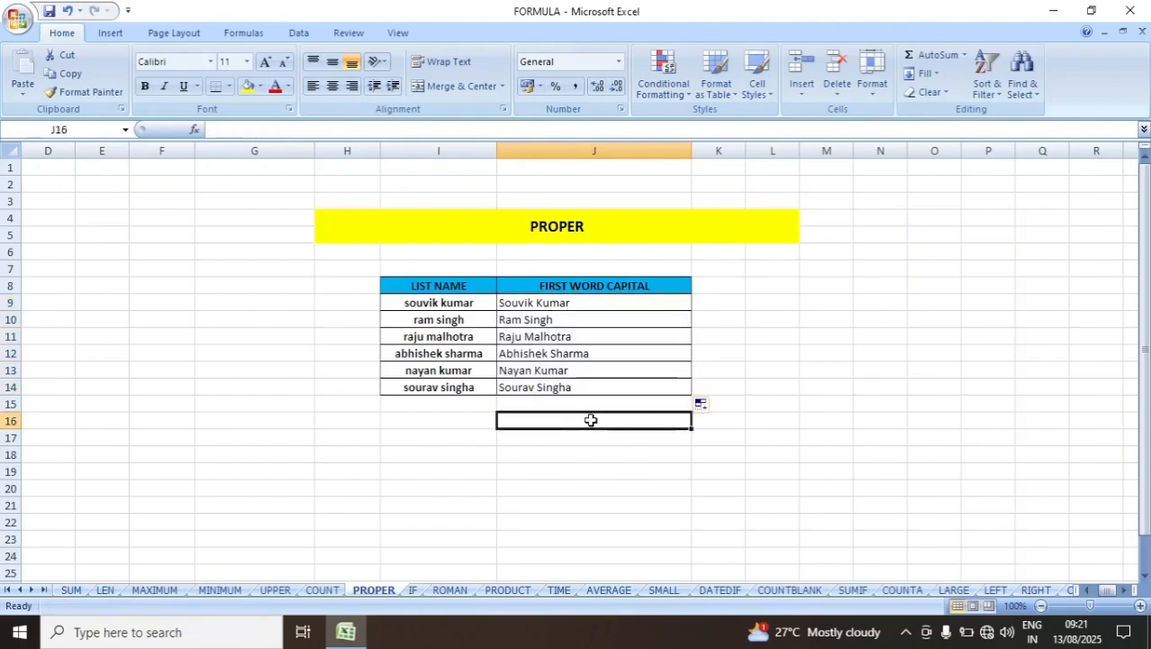
On the IF sheet, assign the first seller's prize in cell G7 with the formula =IF(F7>=50000,"Byke","Mobile").
{"action": "left_click", "coordinate": [413, 590]}
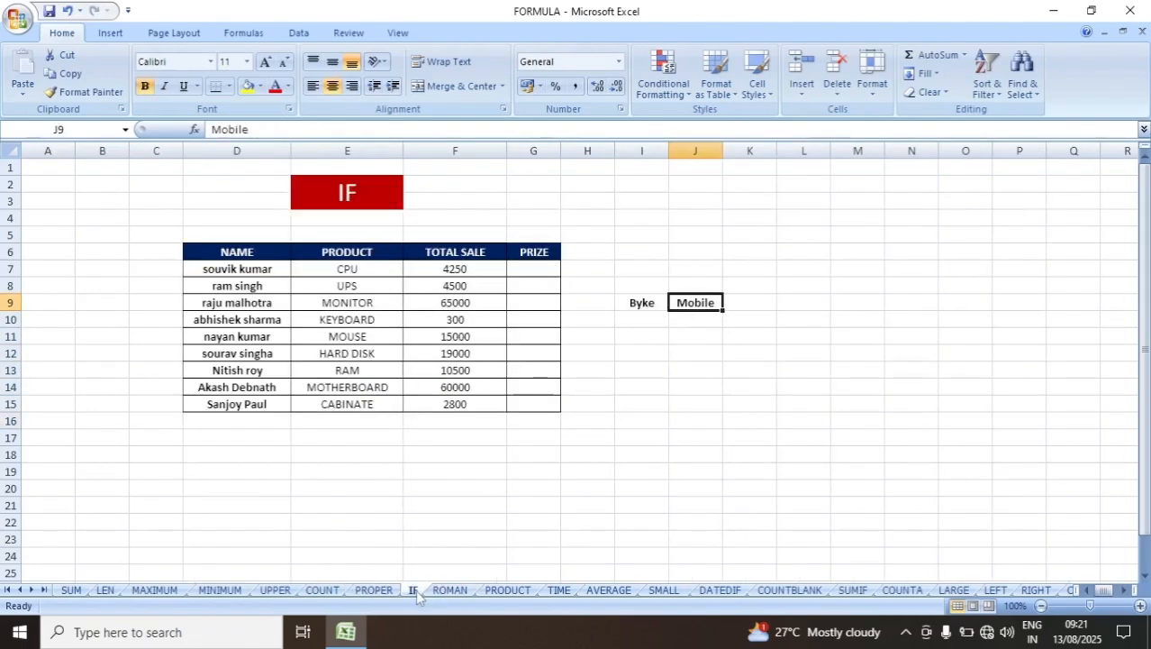
{"action": "left_click", "coordinate": [538, 272]}
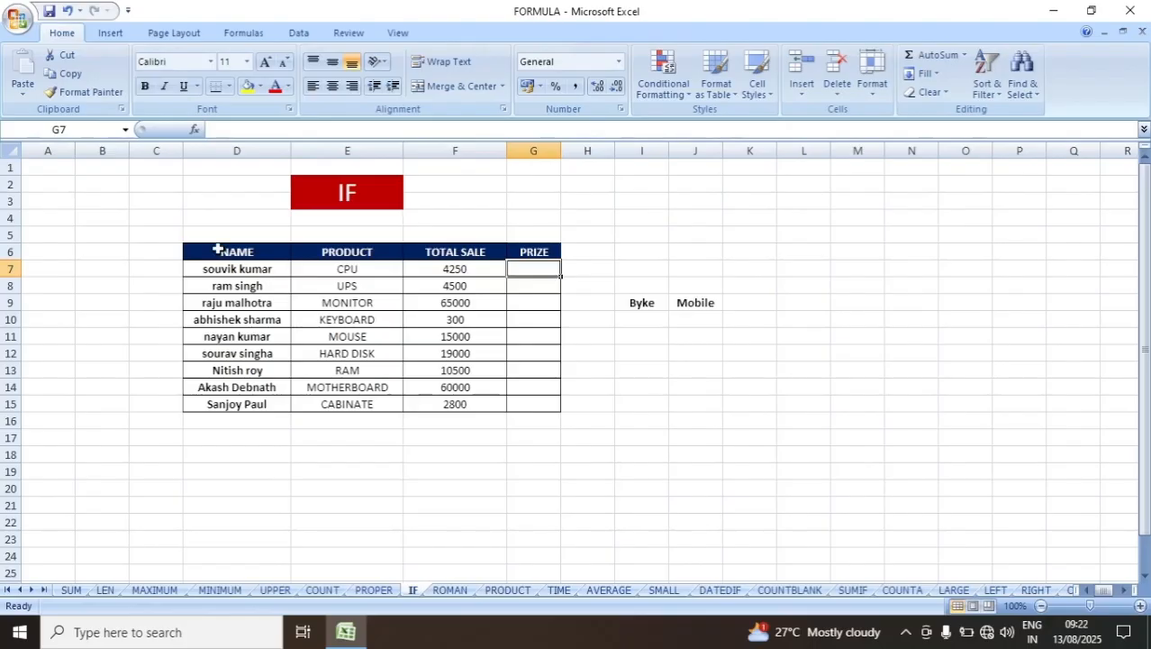
{"action": "left_click_drag", "start_coordinate": [224, 251], "coordinate": [539, 388]}
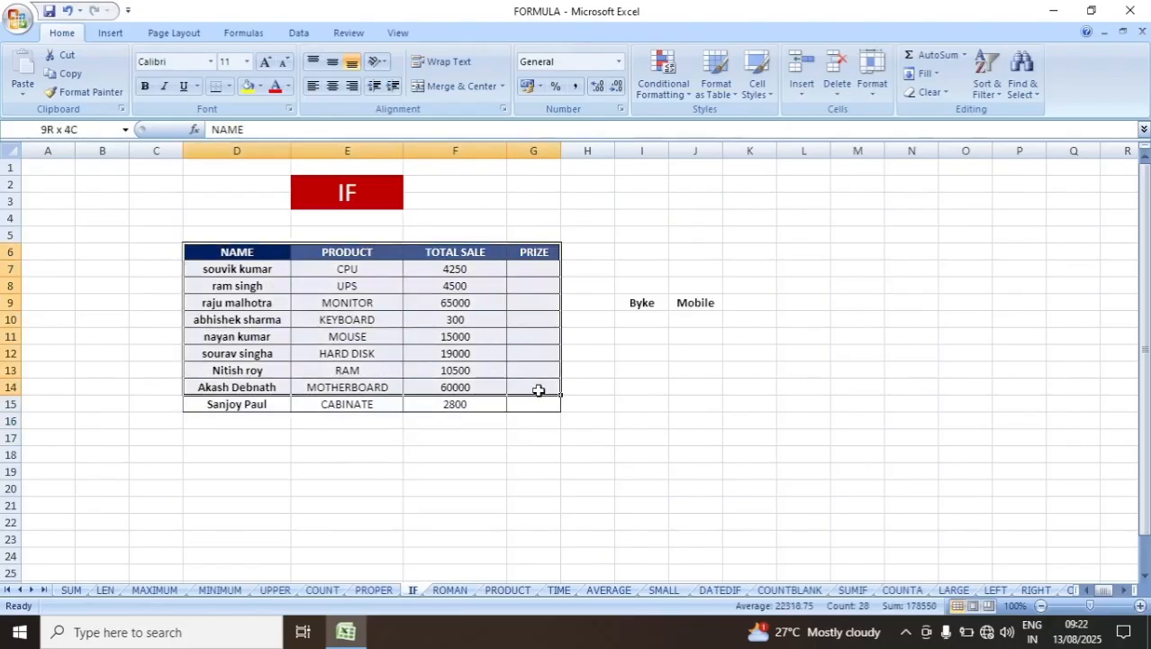
{"action": "left_click", "coordinate": [622, 306]}
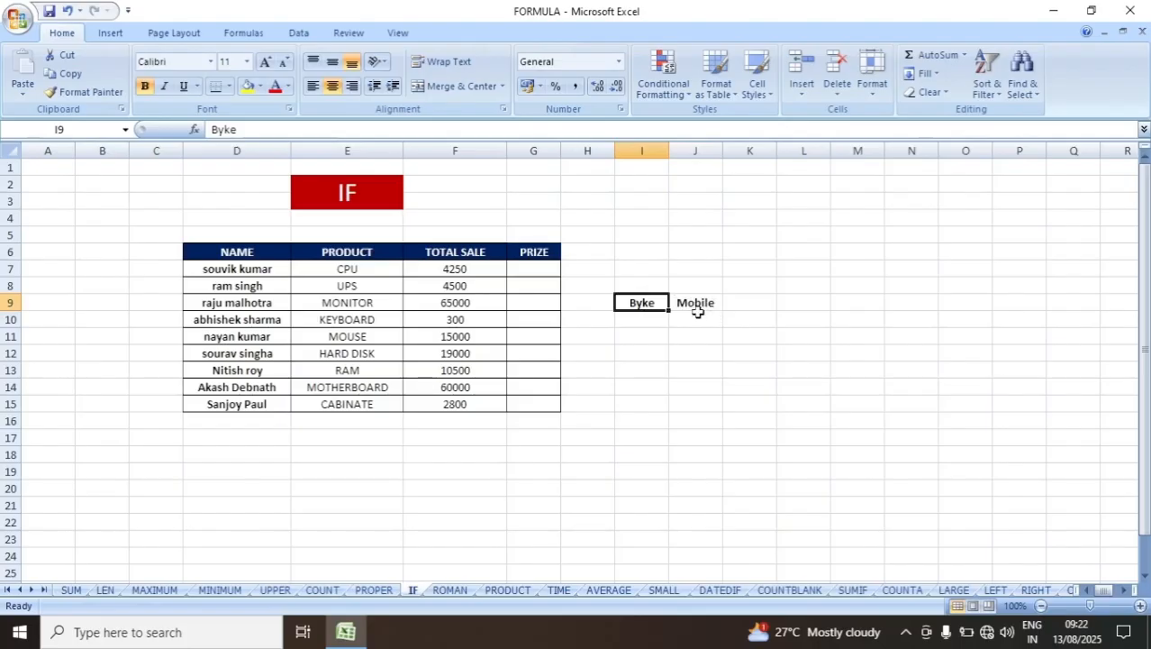
{"action": "left_click", "coordinate": [531, 269]}
{"action": "type", "text": "="}
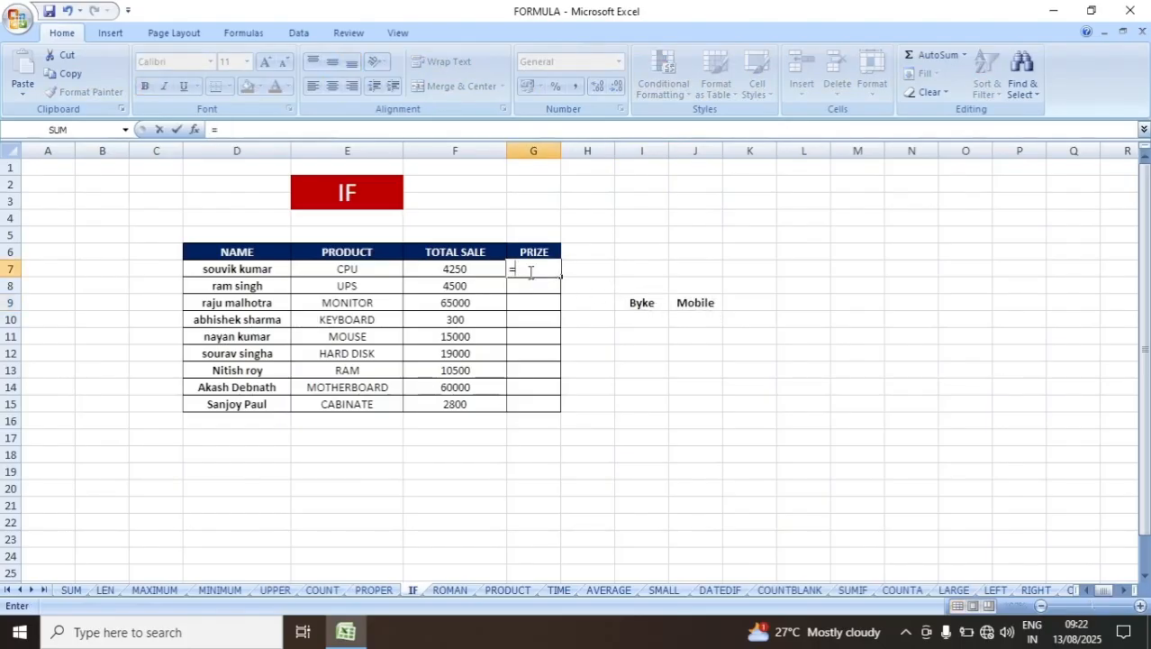
{"action": "type", "text": "IF("}
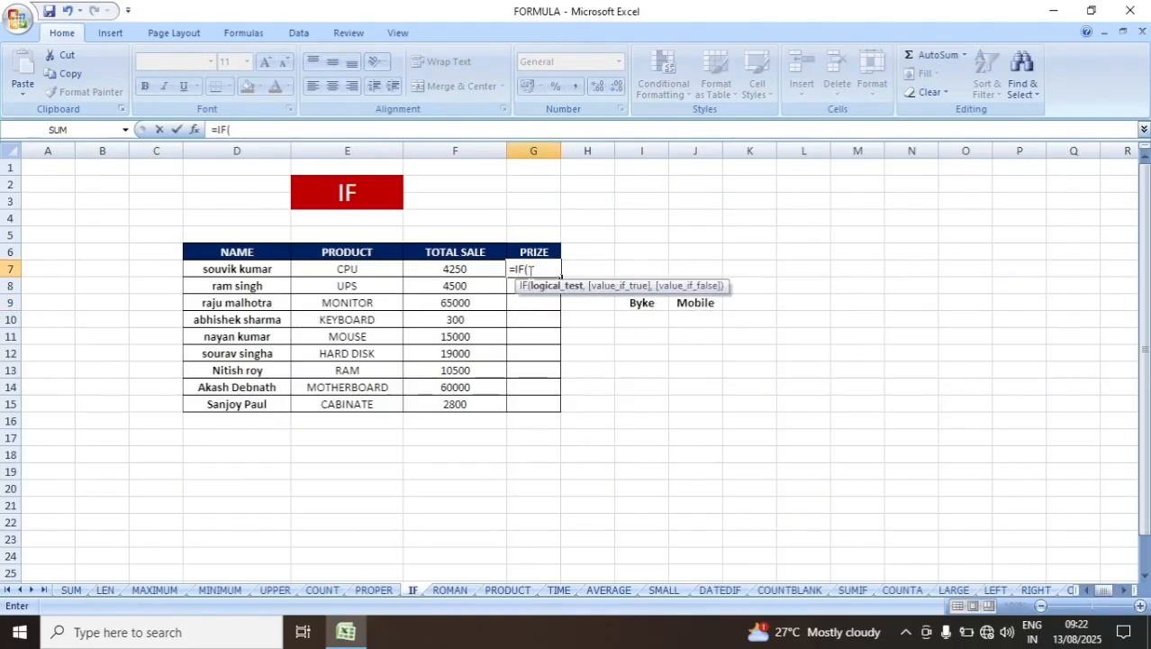
{"action": "left_click", "coordinate": [460, 270]}
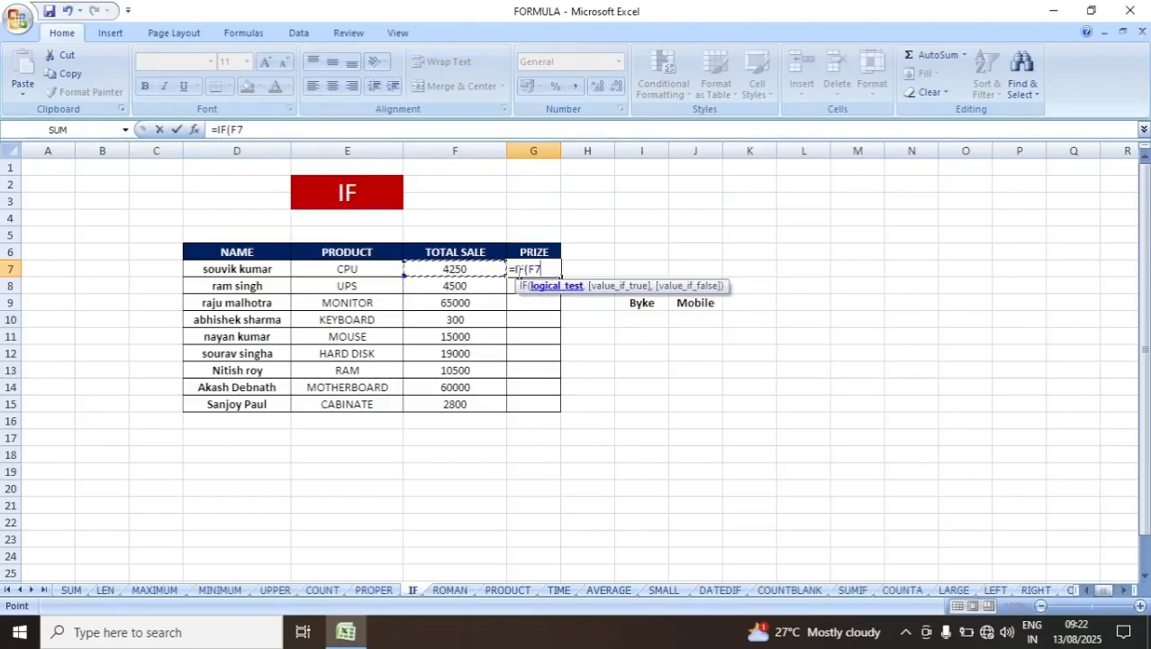
{"action": "type", "text": ","}
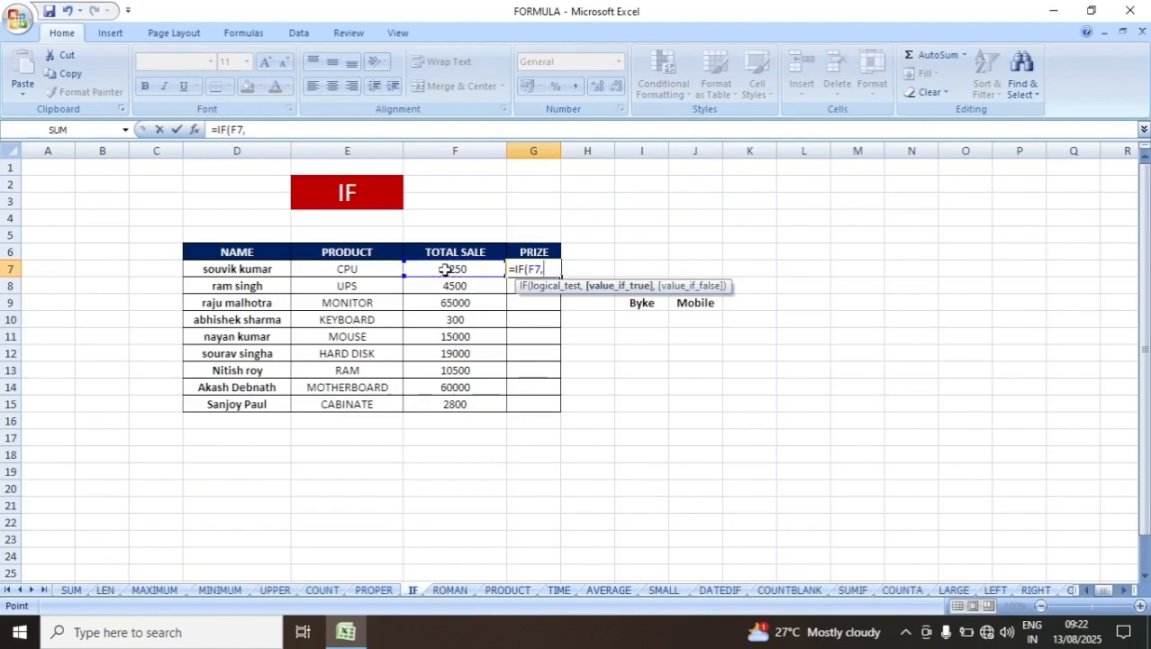
{"action": "key", "text": "BackSpace"}
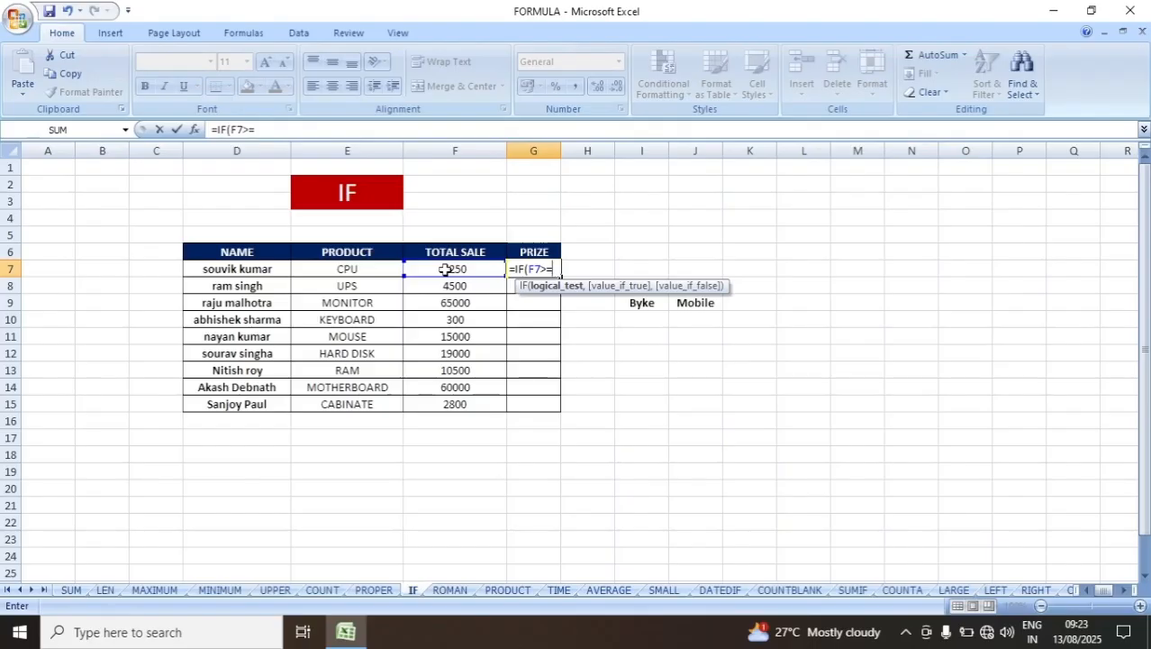
{"action": "type", "text": "50000,\""}
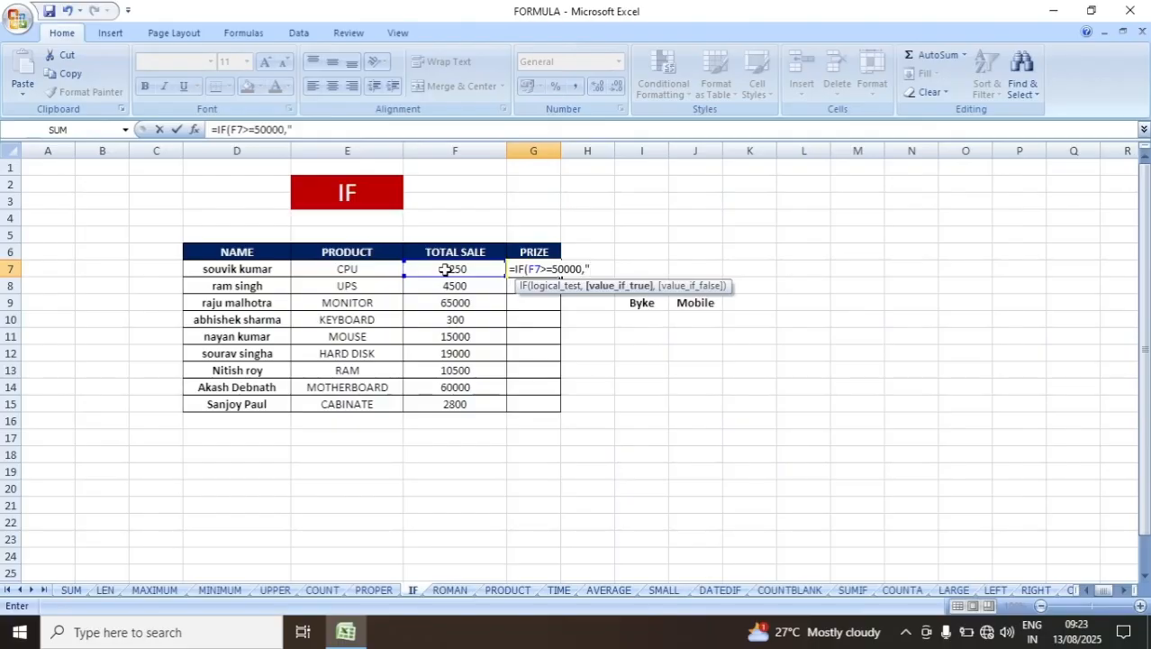
{"action": "type", "text": "b"}
{"action": "key", "text": "BackSpace"}
{"action": "type", "text": "Byke\","}
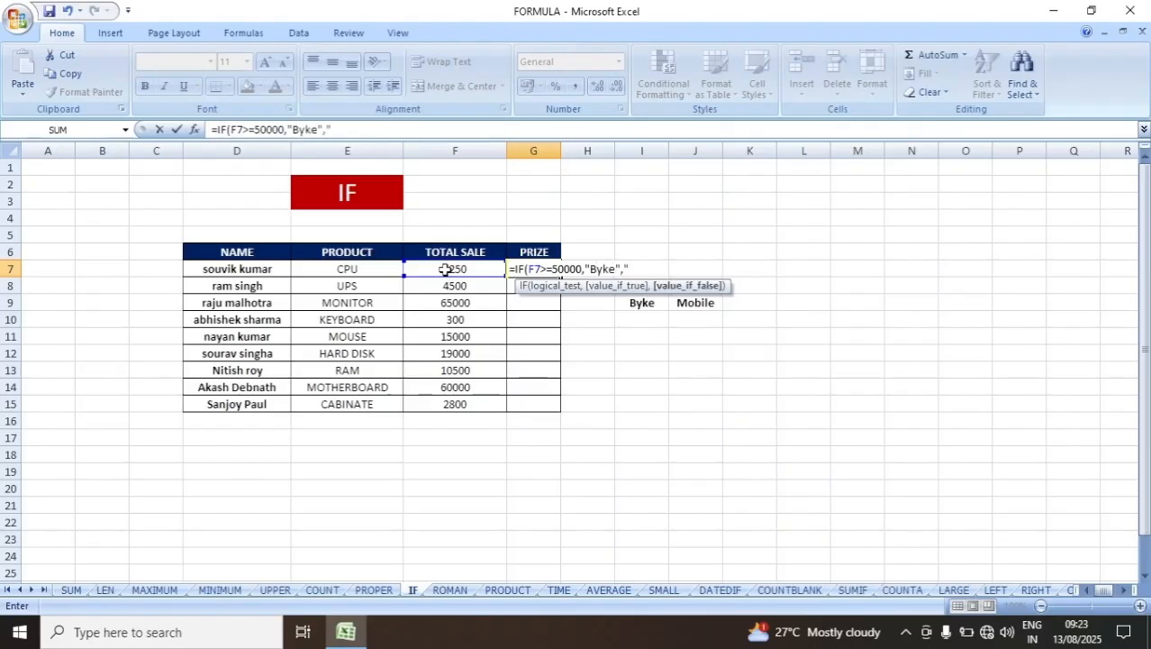
{"action": "type", "text": "\"Mobile"}
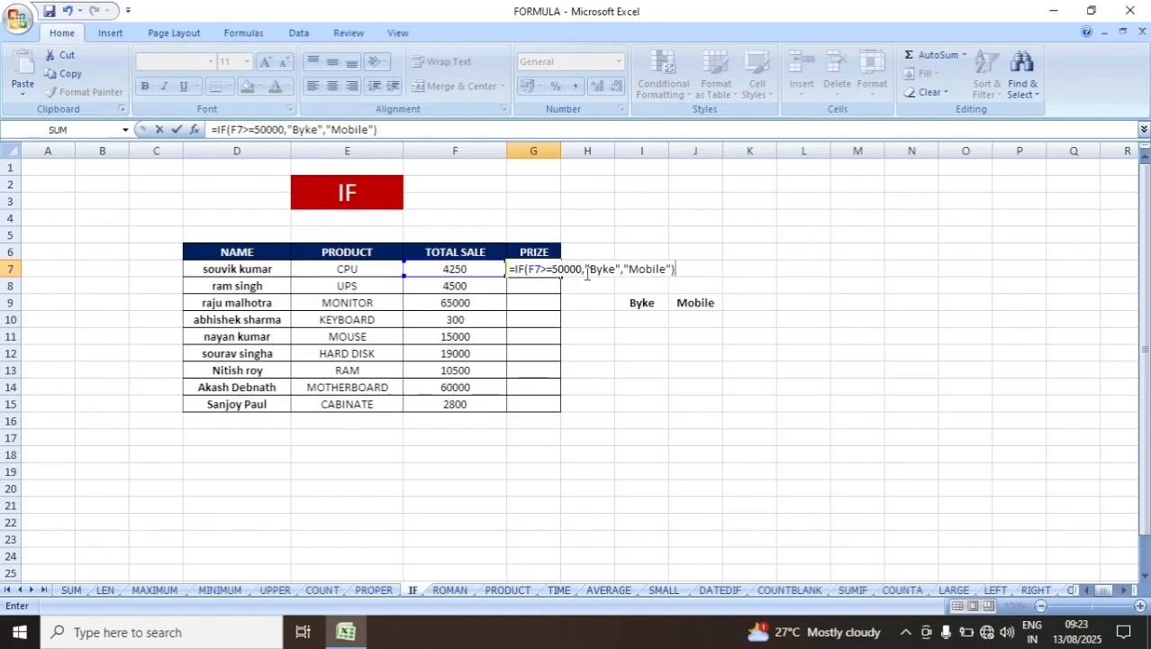
{"action": "key", "text": "Return"}
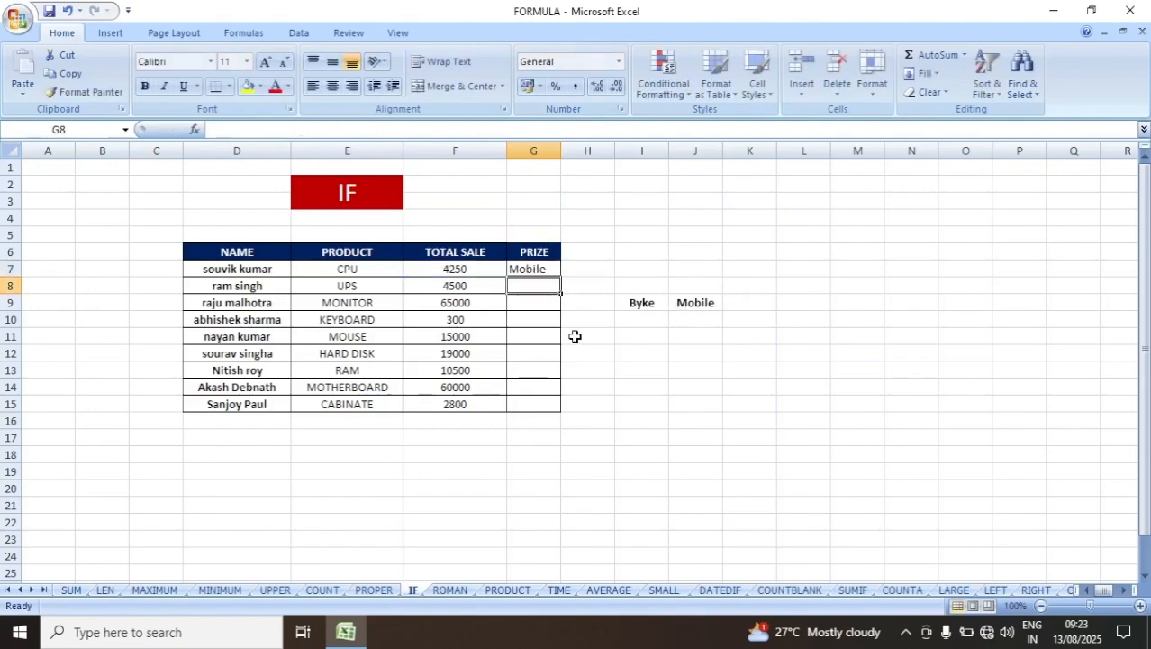
Fill the IF formula from G7 down the PRIZE column through G15.
{"action": "left_click", "coordinate": [534, 269]}
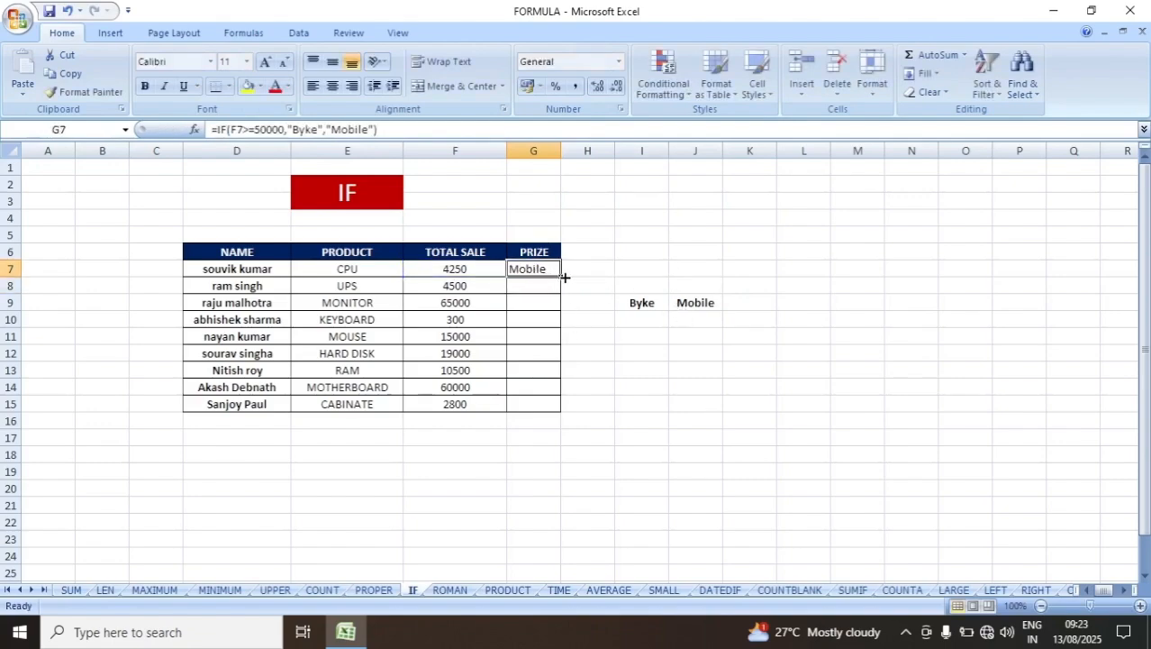
{"action": "left_click_drag", "start_coordinate": [561, 278], "coordinate": [570, 413]}
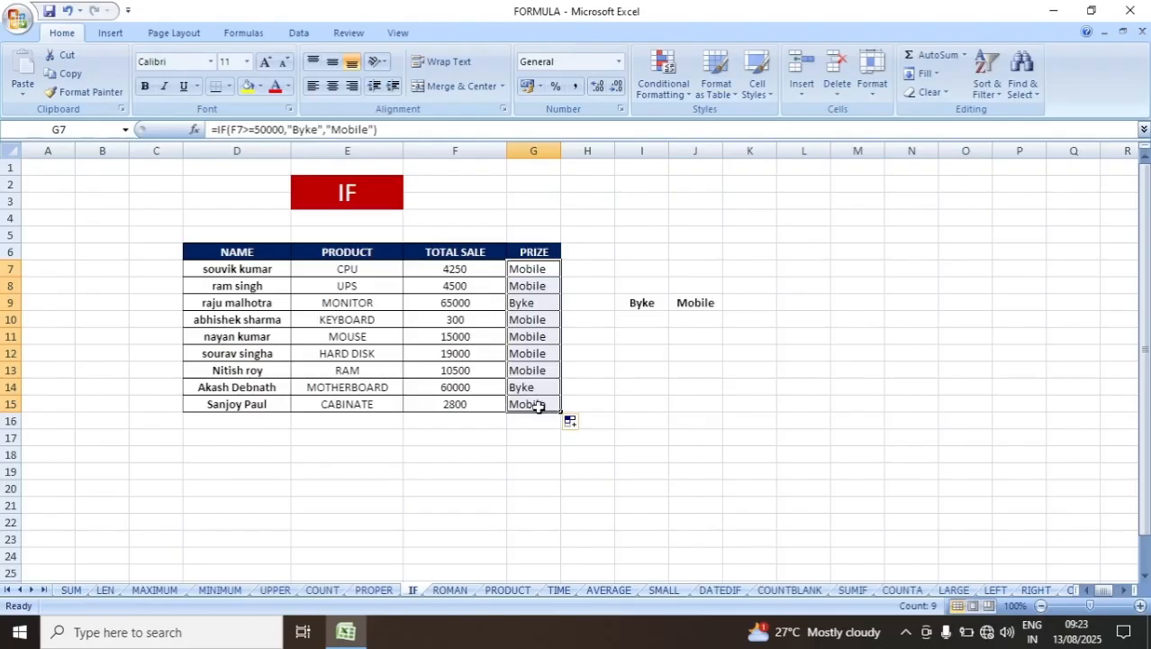
{"action": "left_click", "coordinate": [607, 406]}
On the ROMAN sheet, convert the first number to a Roman numeral with =ROMAN(H7) in cell I7.
{"action": "left_click", "coordinate": [450, 589]}
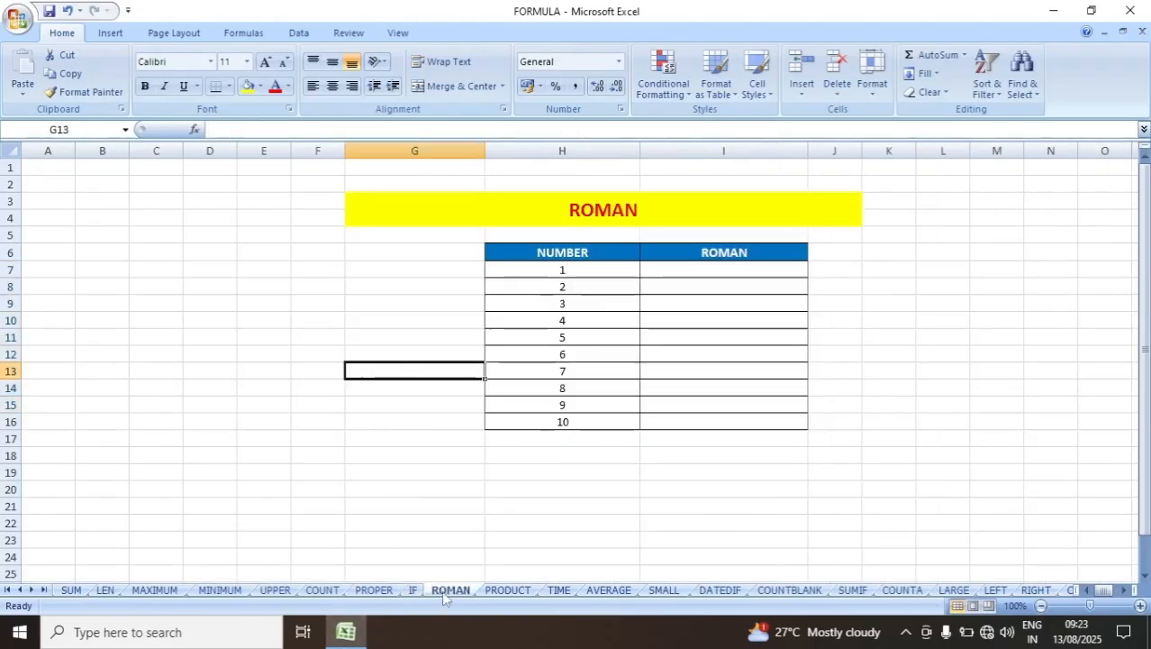
{"action": "left_click", "coordinate": [680, 271]}
{"action": "type", "text": "="}
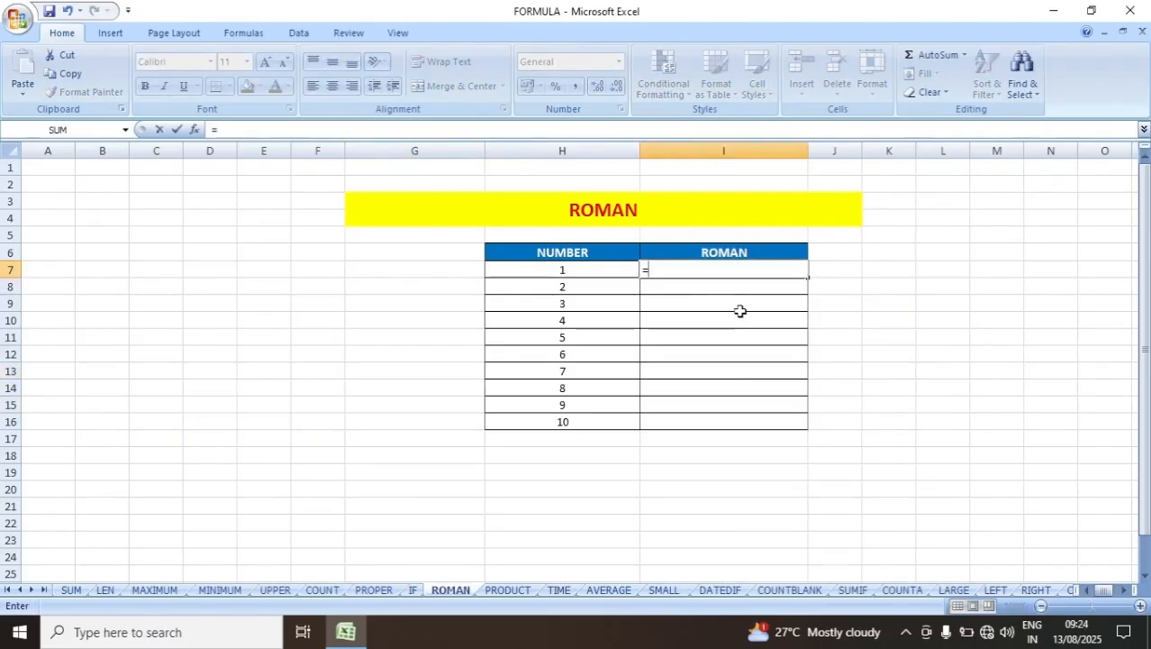
{"action": "type", "text": "rom"}
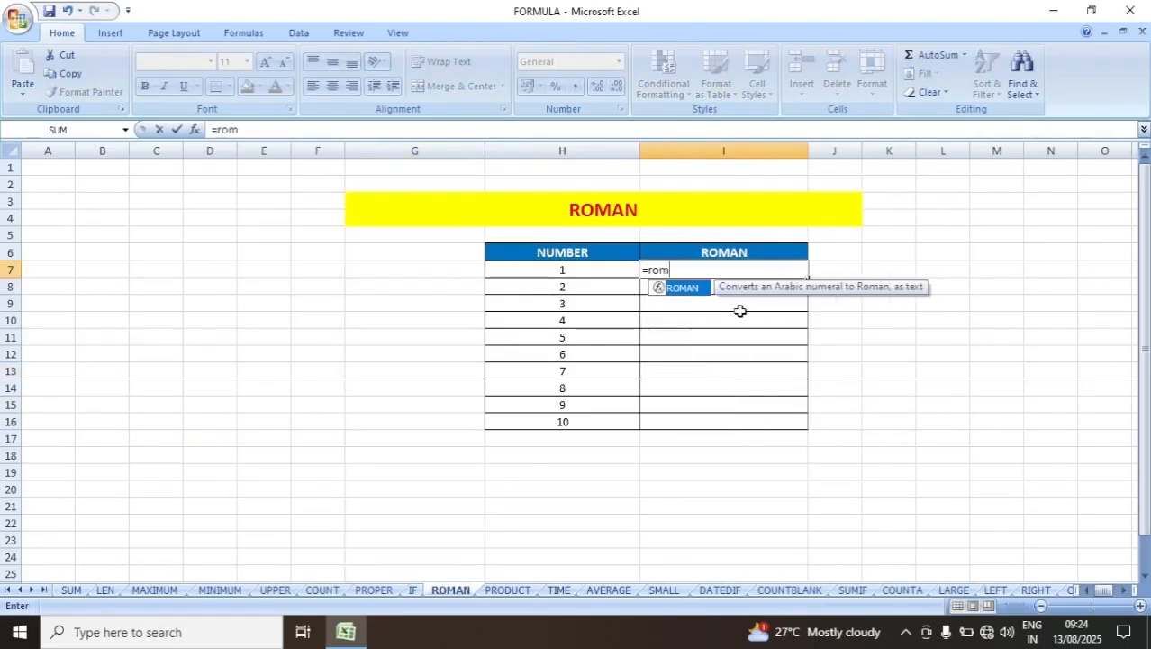
{"action": "type", "text": "an("}
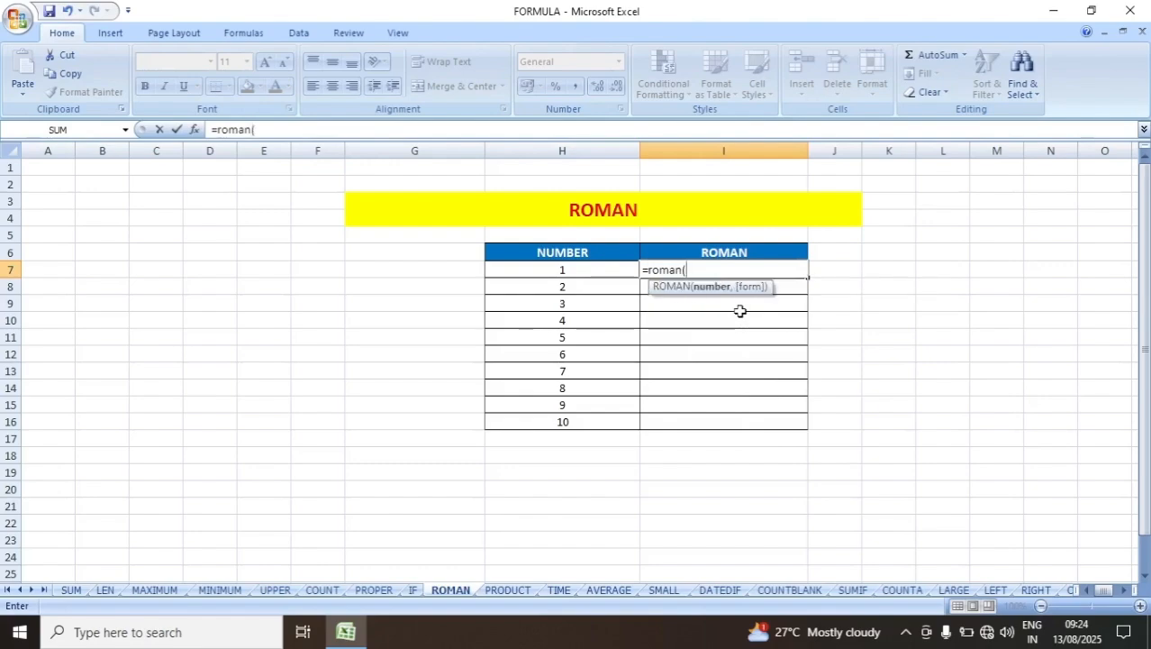
{"action": "left_click", "coordinate": [586, 270]}
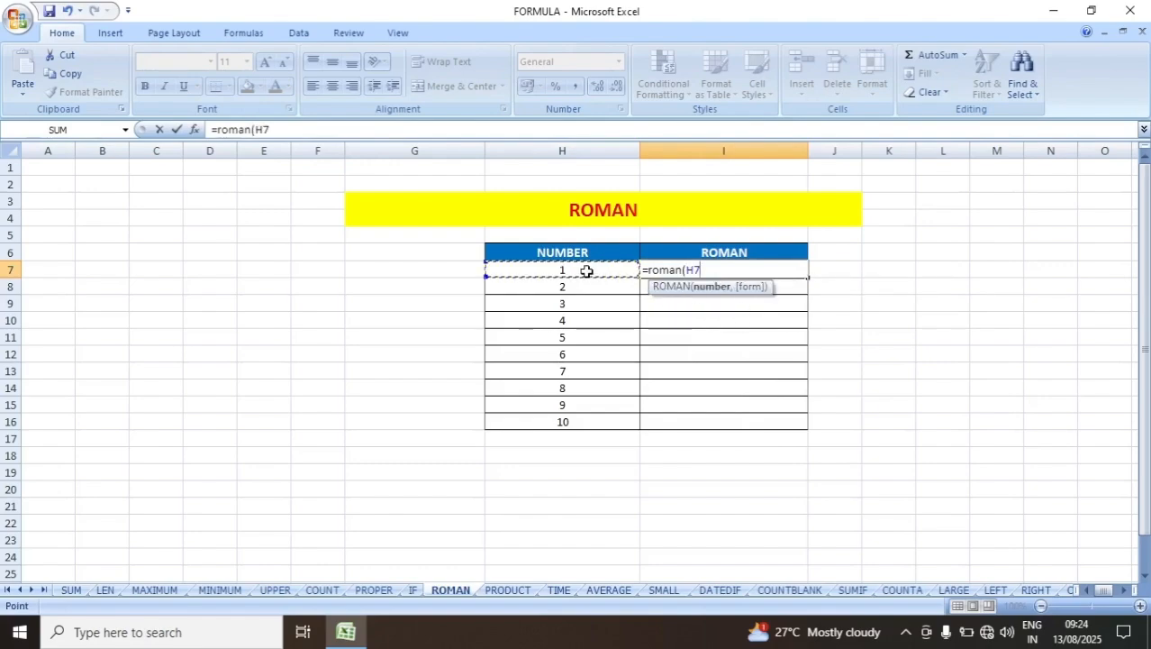
{"action": "type", "text": ")"}
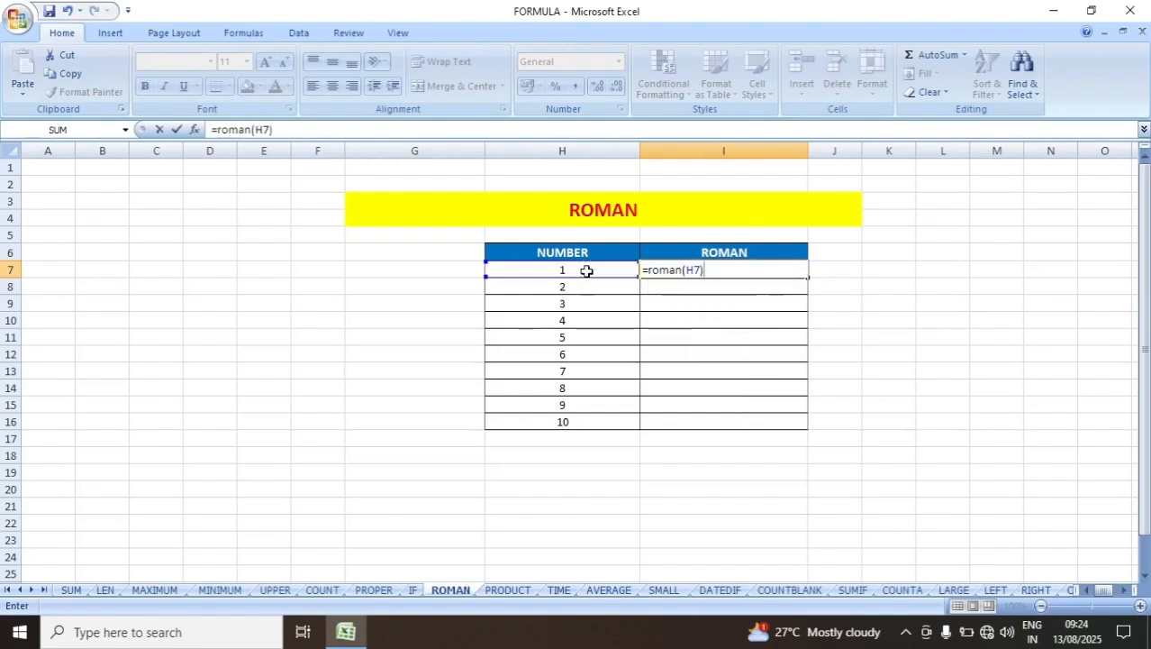
{"action": "key", "text": "Return"}
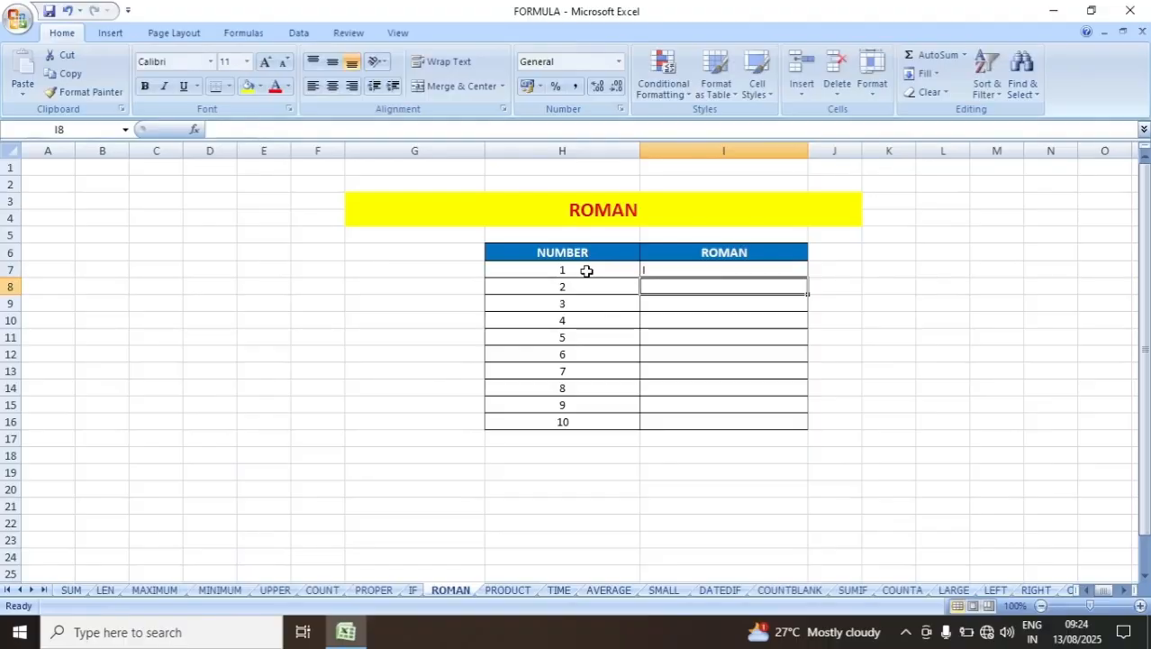
Fill the ROMAN formula from I7 down through I16 and center the numerals horizontally in their cells.
{"action": "left_click", "coordinate": [668, 271]}
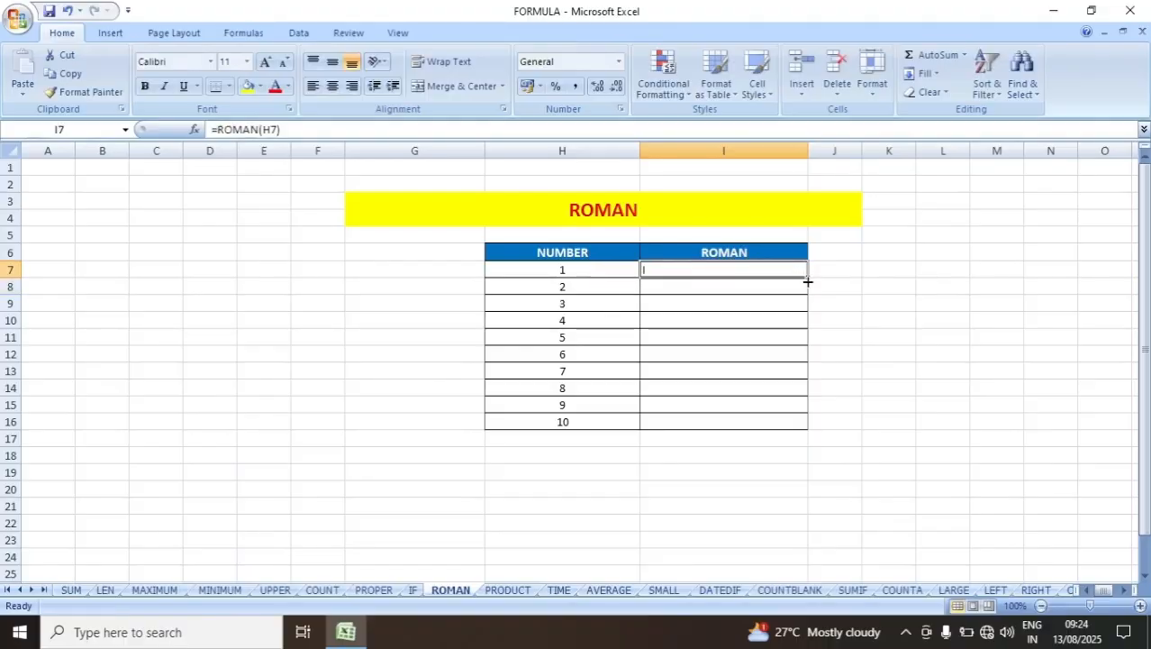
{"action": "left_click_drag", "start_coordinate": [808, 280], "coordinate": [798, 423]}
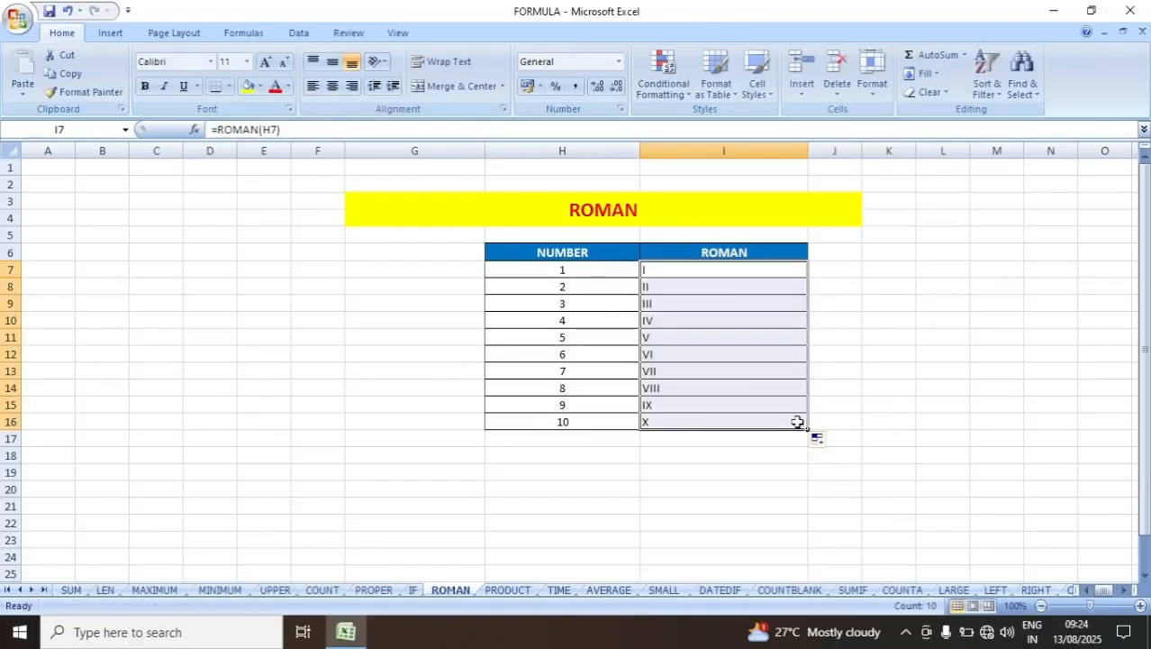
{"action": "key", "text": "alt+h"}
{"action": "key", "text": "a"}
{"action": "key", "text": "c"}
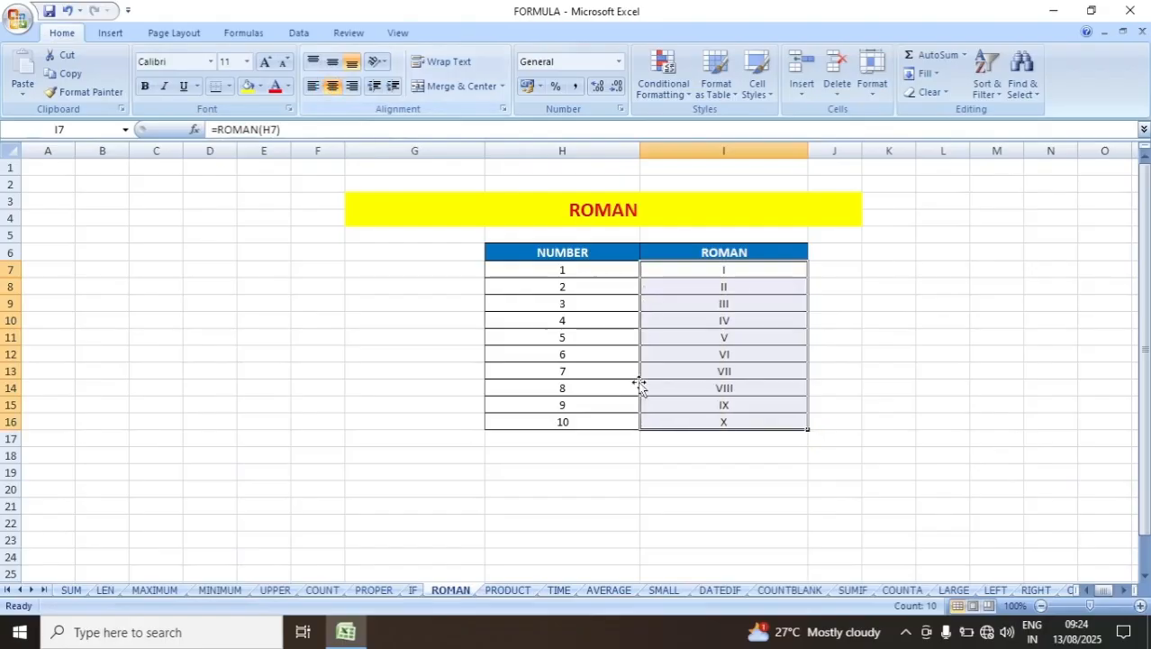
On the PRODUCT sheet, calculate the CPU's total amount in cell K12 with =PRODUCT(I12:J12).
{"action": "left_click", "coordinate": [750, 539]}
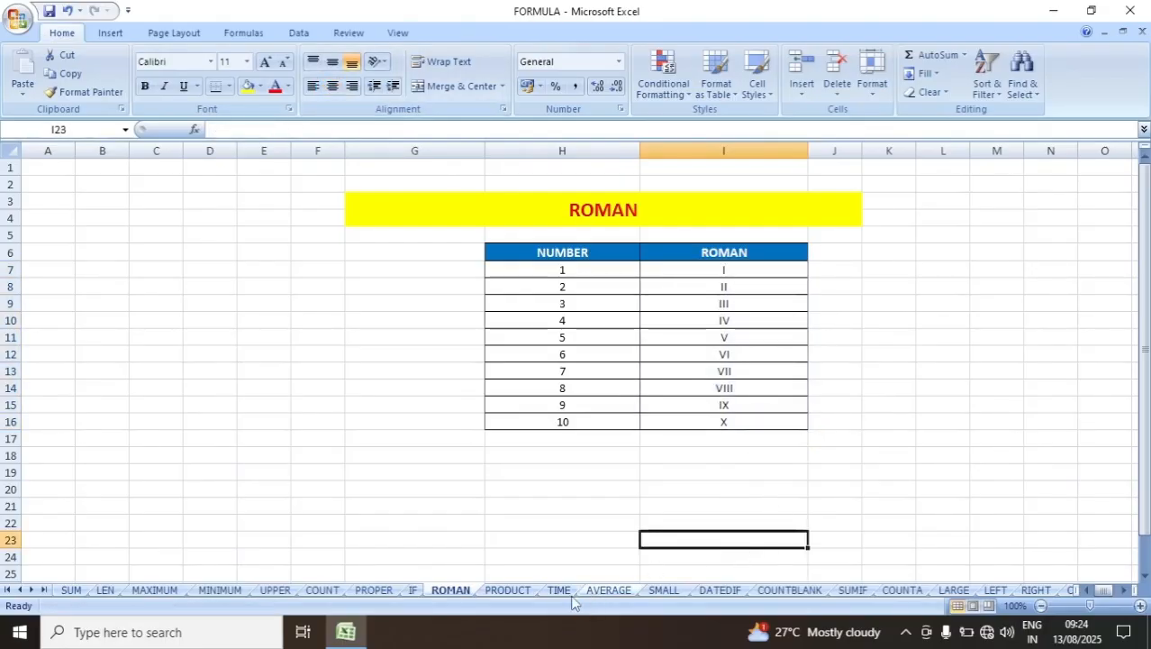
{"action": "left_click", "coordinate": [512, 591]}
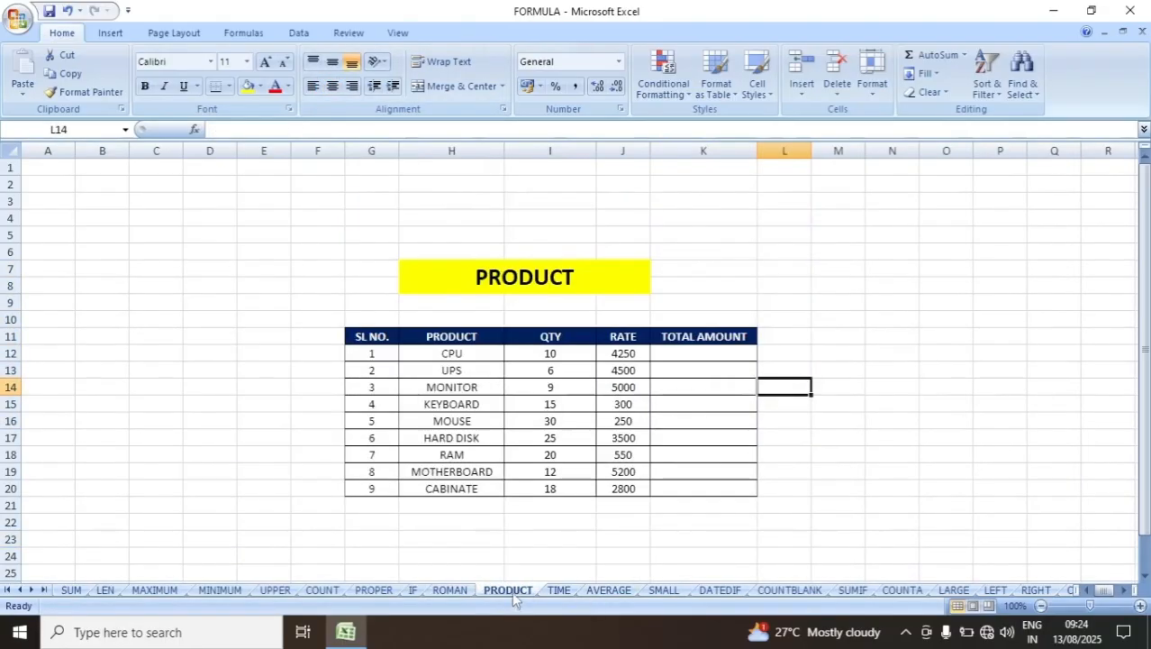
{"action": "left_click", "coordinate": [717, 355]}
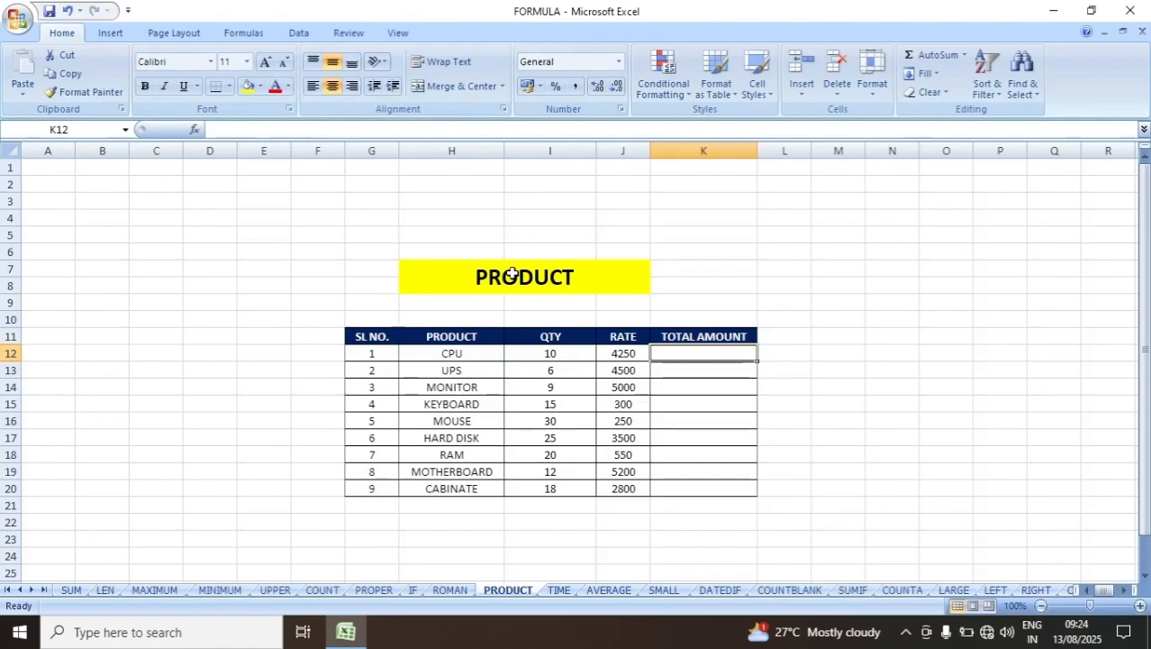
{"action": "type", "text": "="}
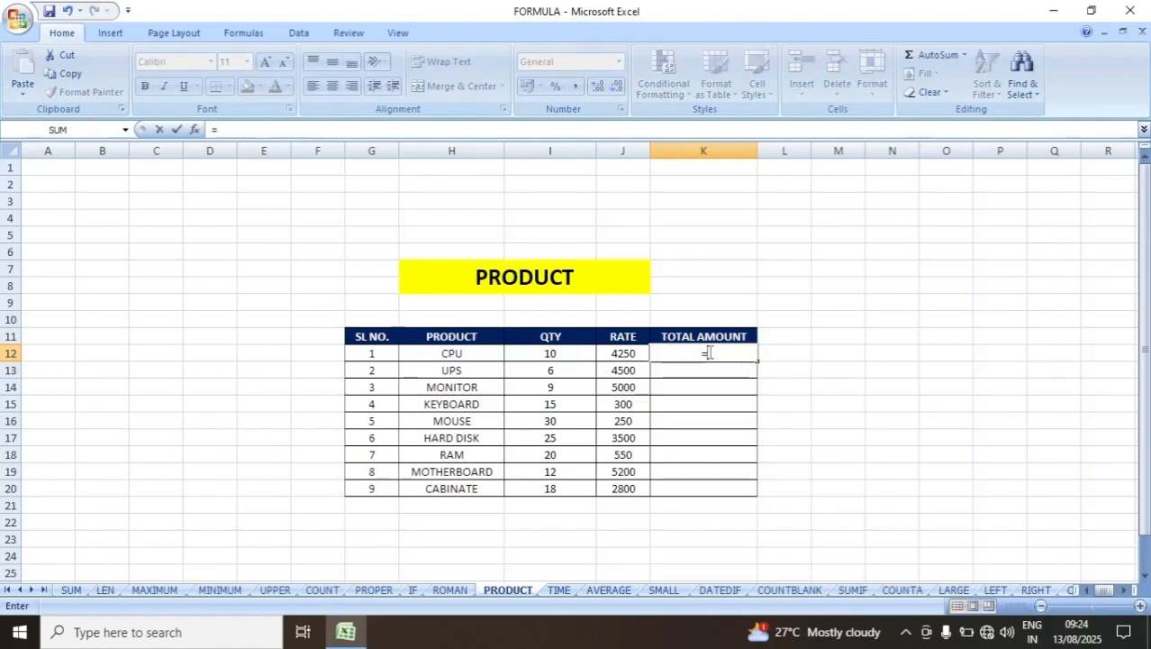
{"action": "type", "text": "pr"}
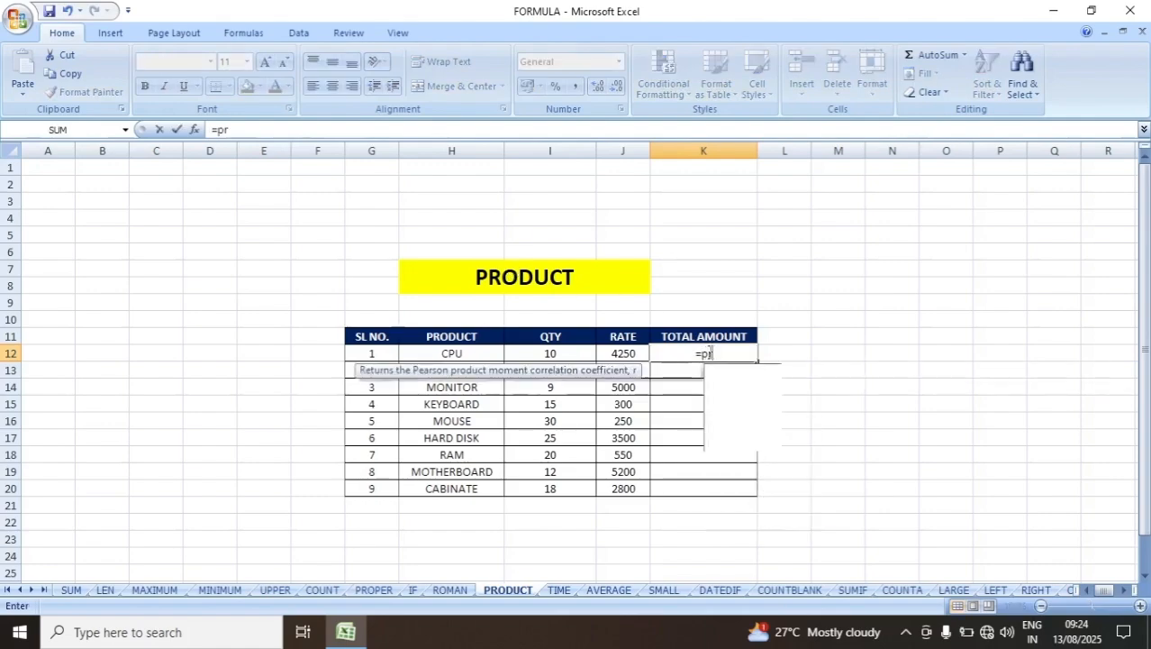
{"action": "type", "text": "oduct"}
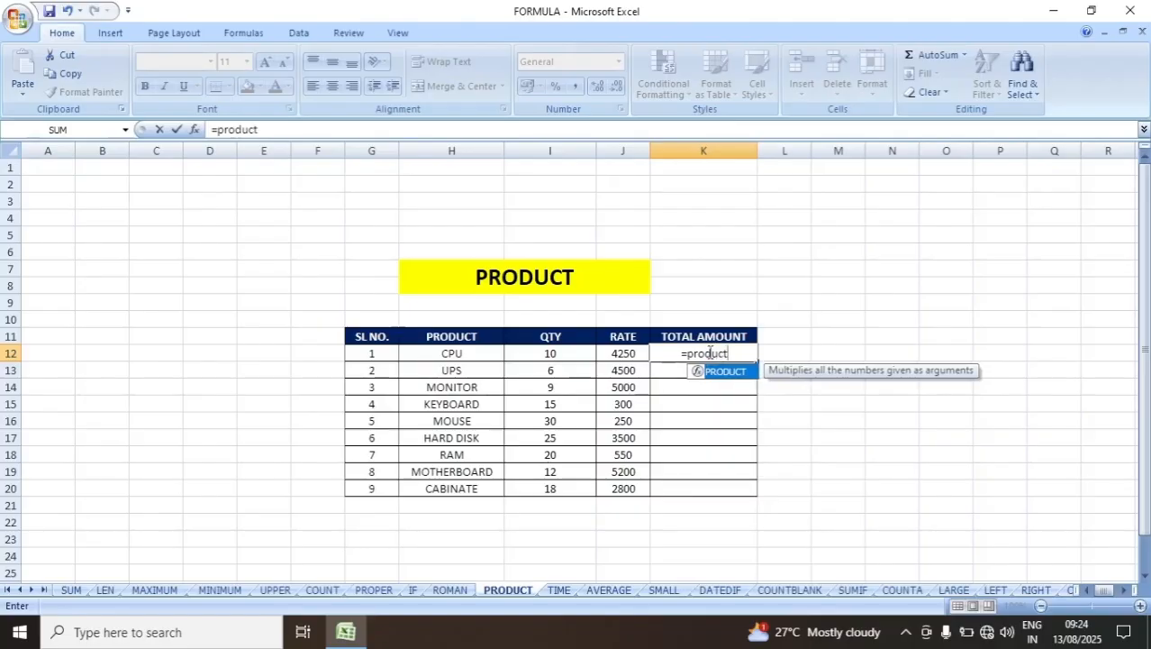
{"action": "type", "text": "("}
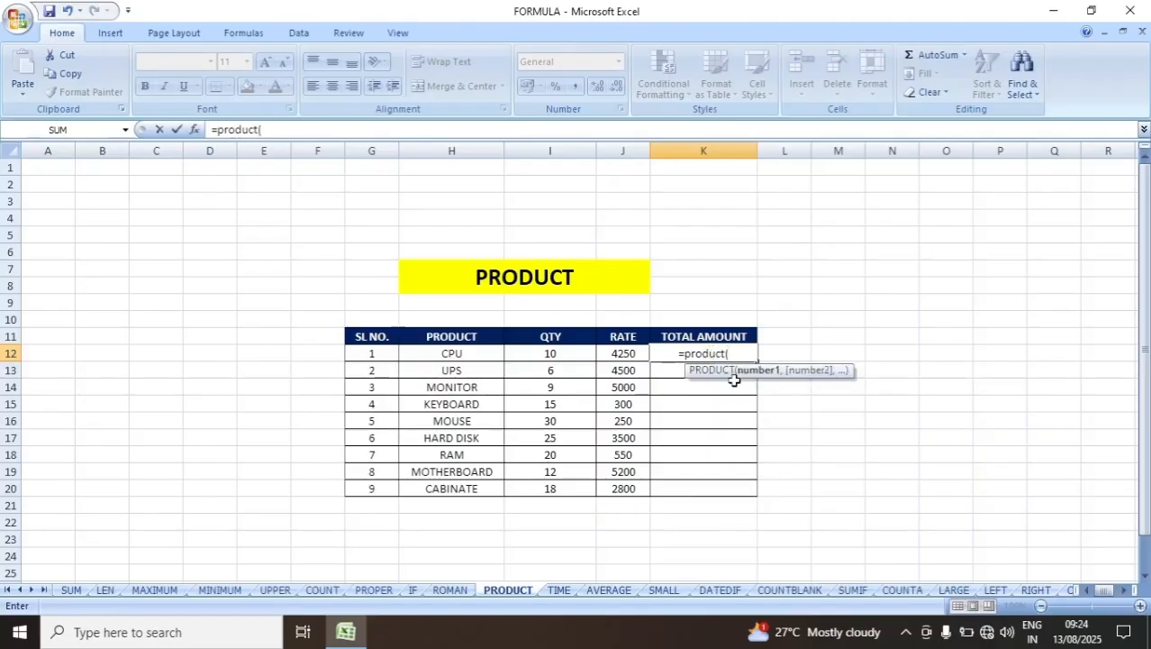
{"action": "left_click", "coordinate": [547, 354]}
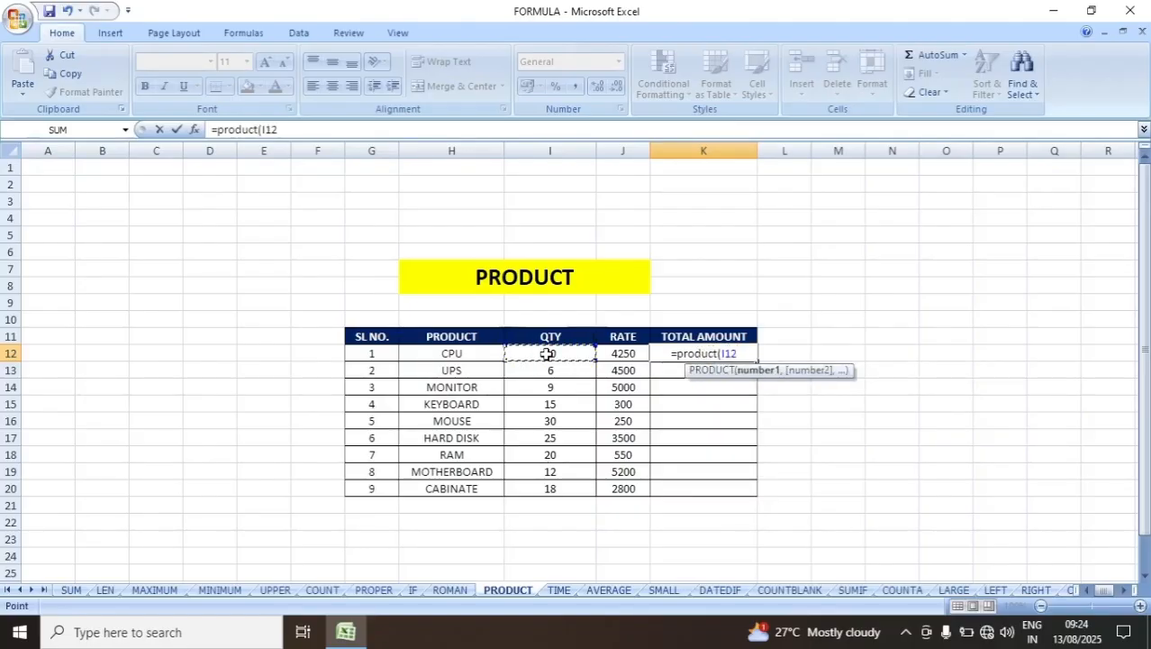
{"action": "left_click_drag", "start_coordinate": [547, 354], "coordinate": [613, 354]}
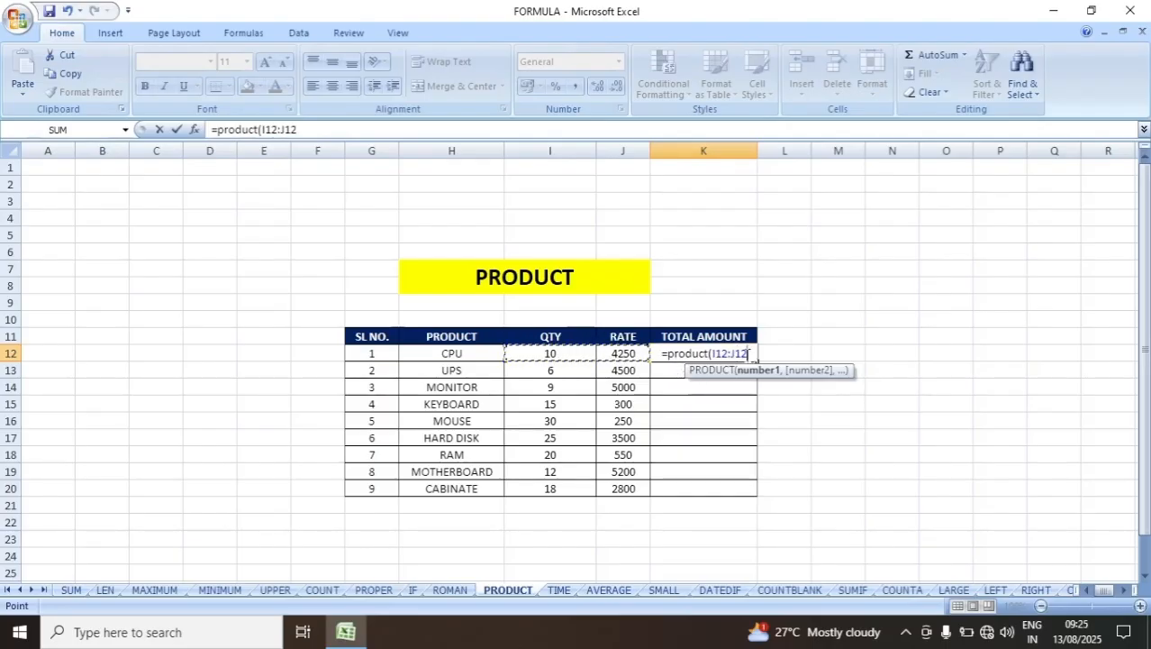
{"action": "type", "text": ")"}
{"action": "key", "text": "Return"}
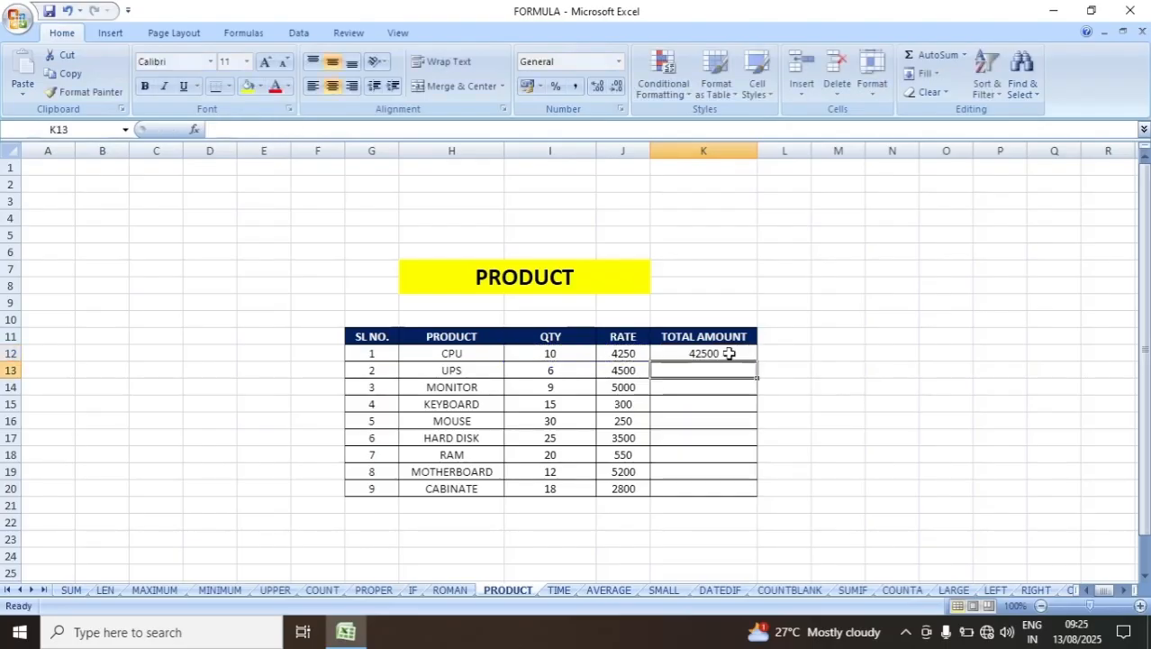
Fill the PRODUCT formula from K12 down the TOTAL AMOUNT column through K20.
{"action": "left_click", "coordinate": [729, 353]}
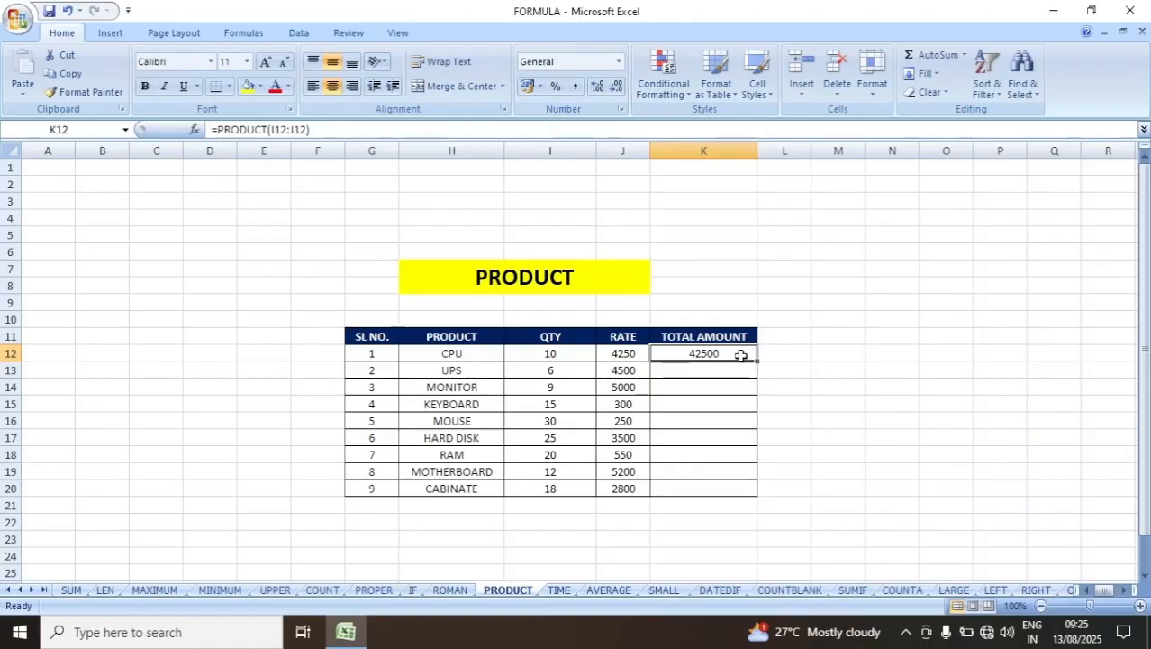
{"action": "left_click_drag", "start_coordinate": [756, 360], "coordinate": [734, 501]}
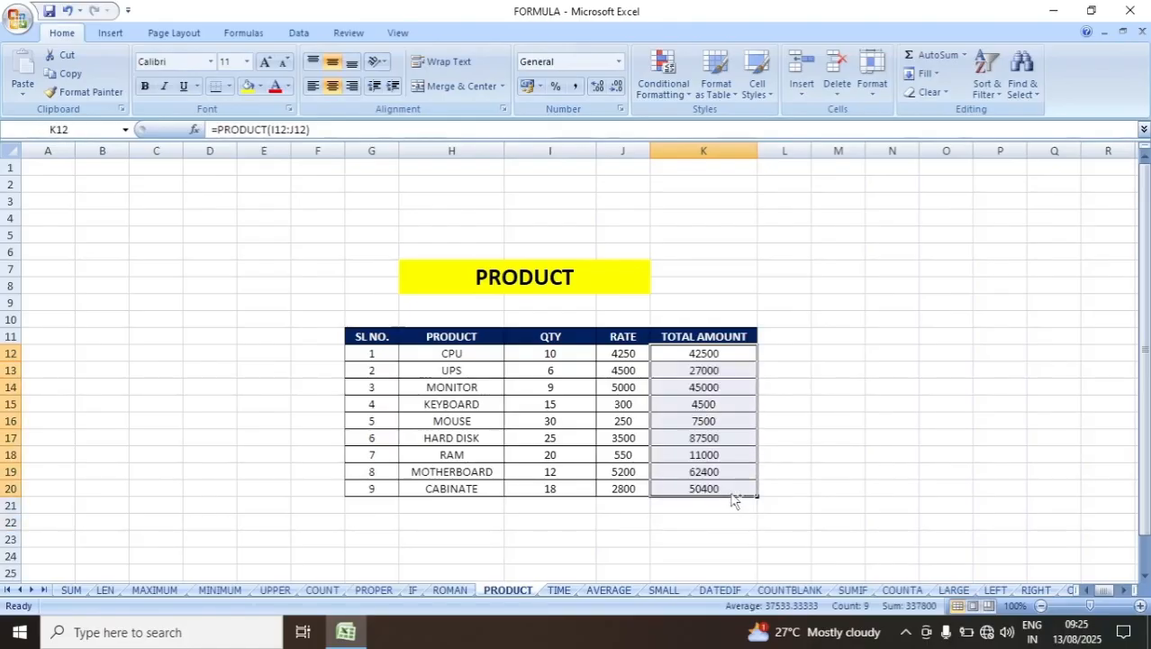
{"action": "left_click", "coordinate": [797, 435]}
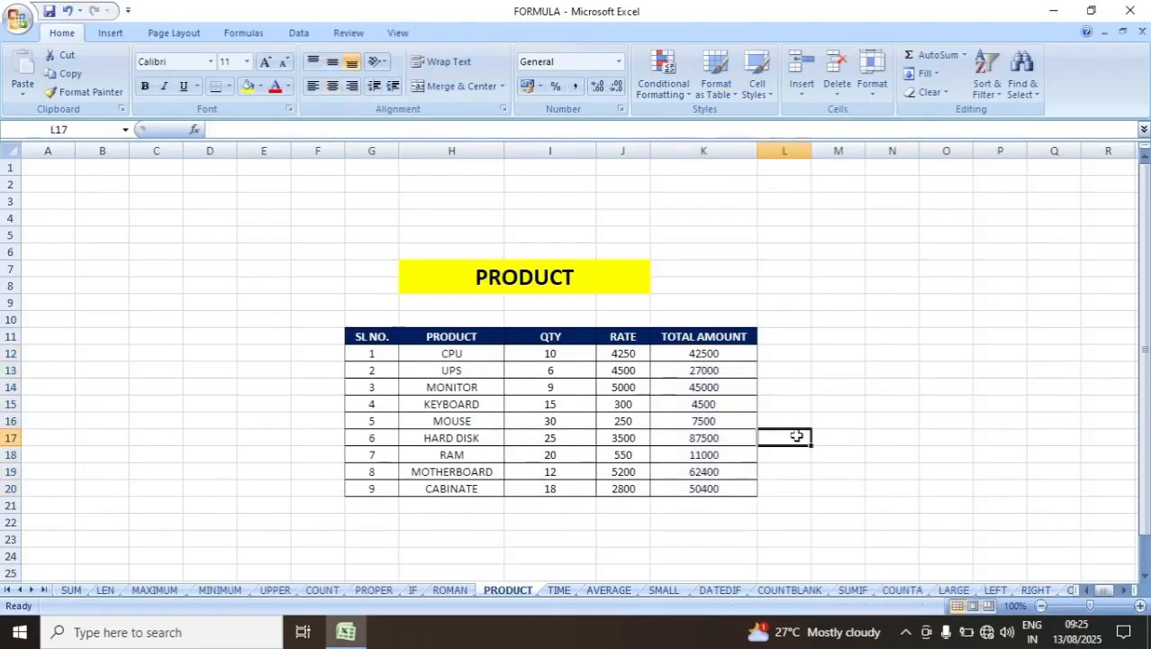
On the TIME sheet, enter a morning time in the large merged cell F8 with =TIME(10,20,25).
{"action": "left_click", "coordinate": [559, 590]}
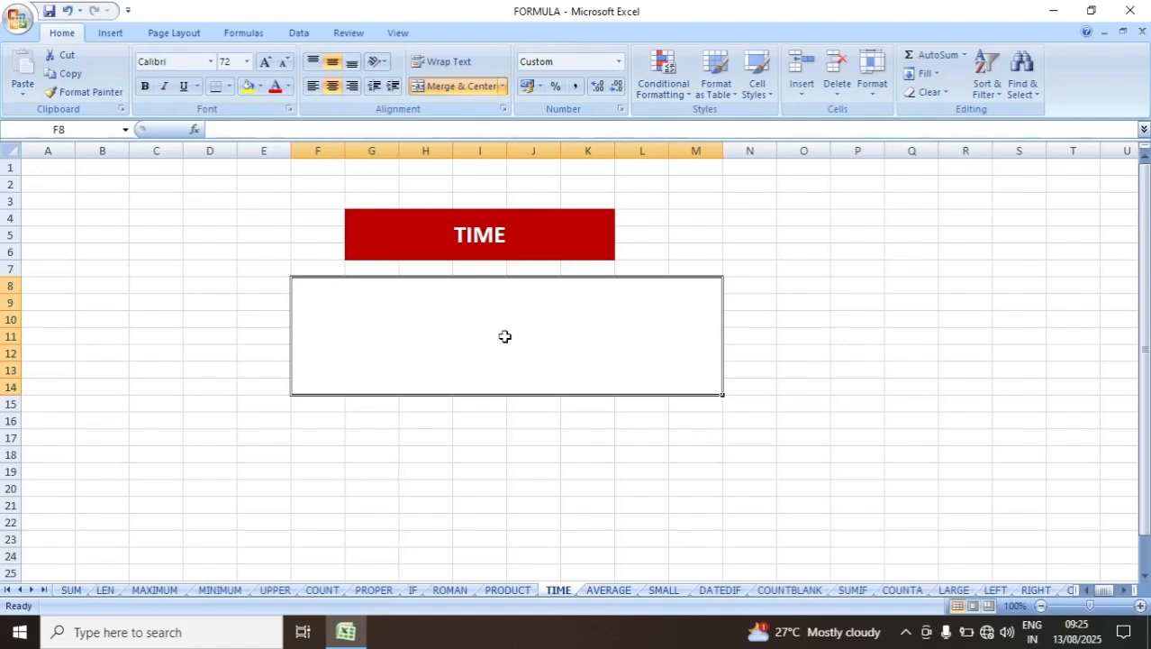
{"action": "type", "text": "="}
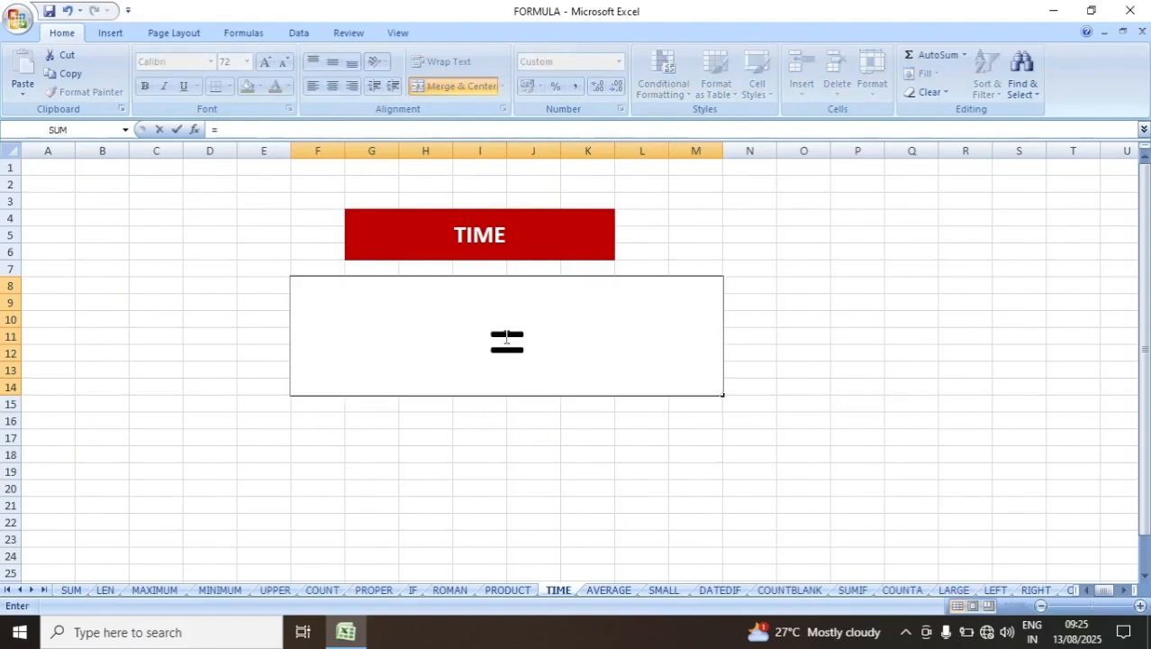
{"action": "type", "text": "time"}
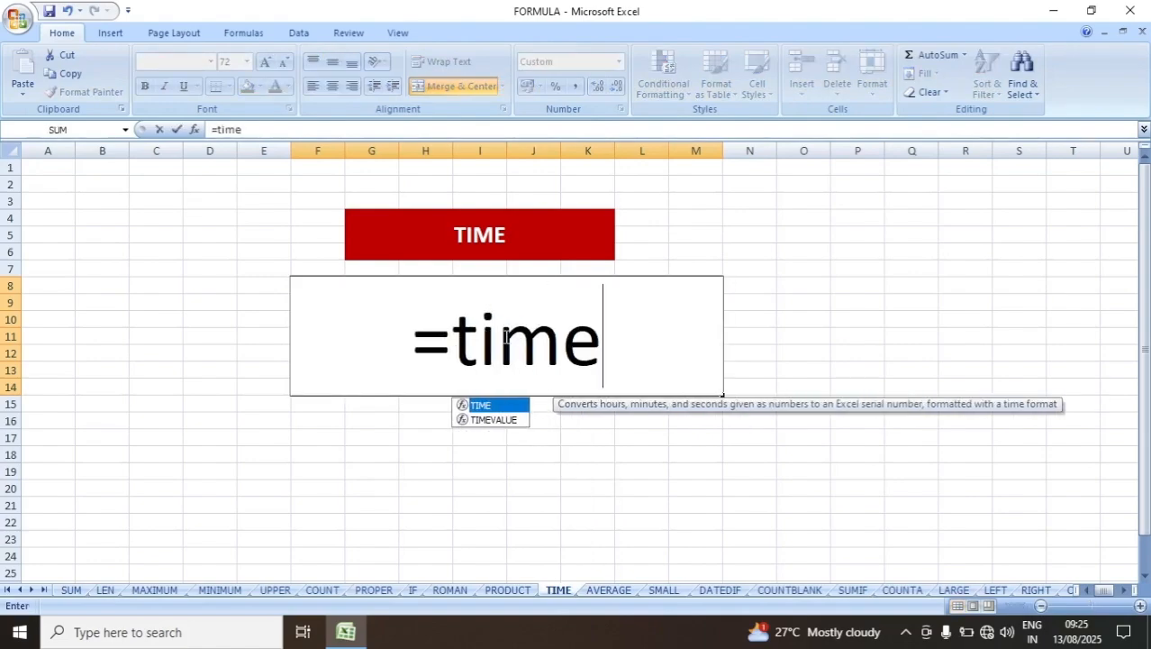
{"action": "type", "text": "("}
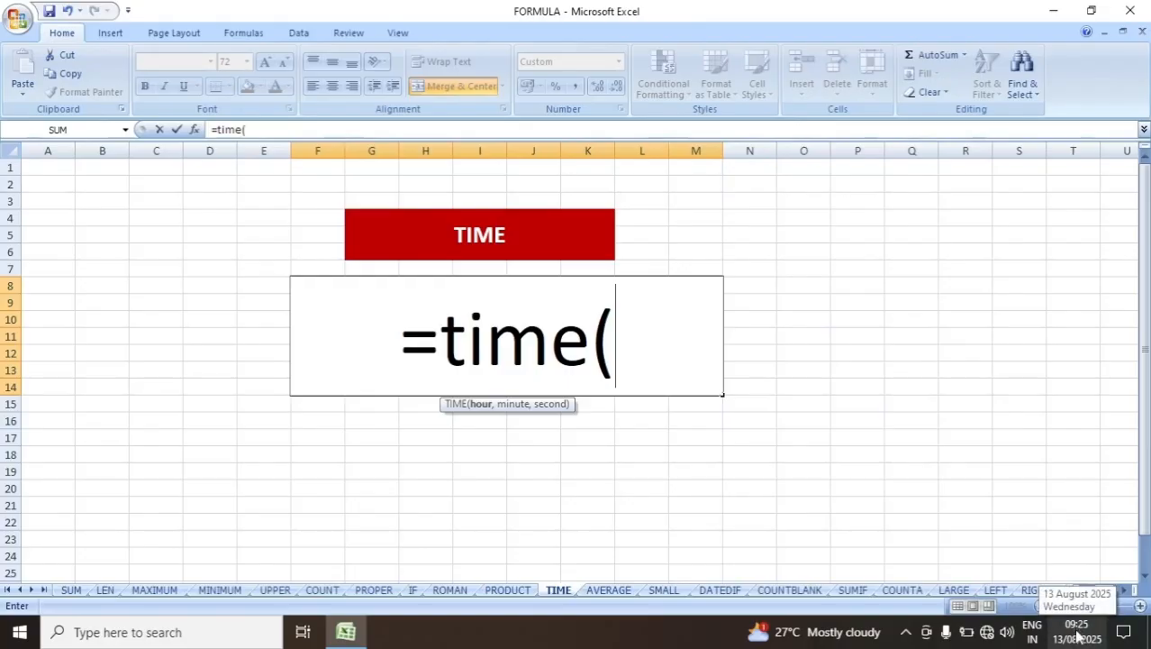
{"action": "type", "text": "10"}
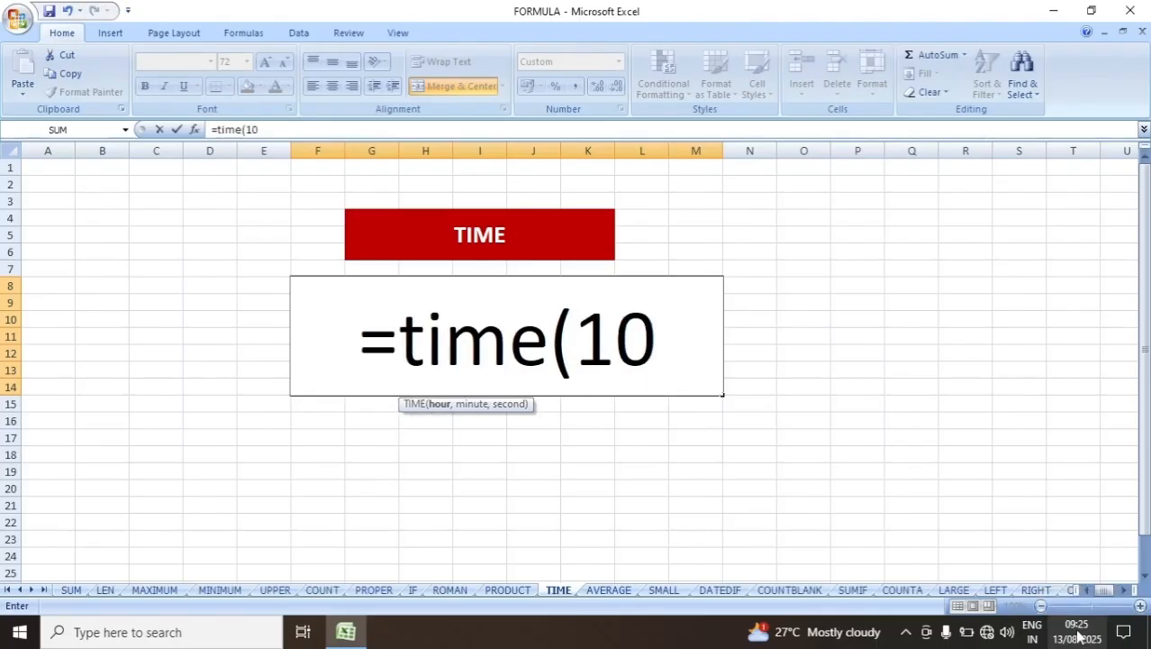
{"action": "type", "text": ","}
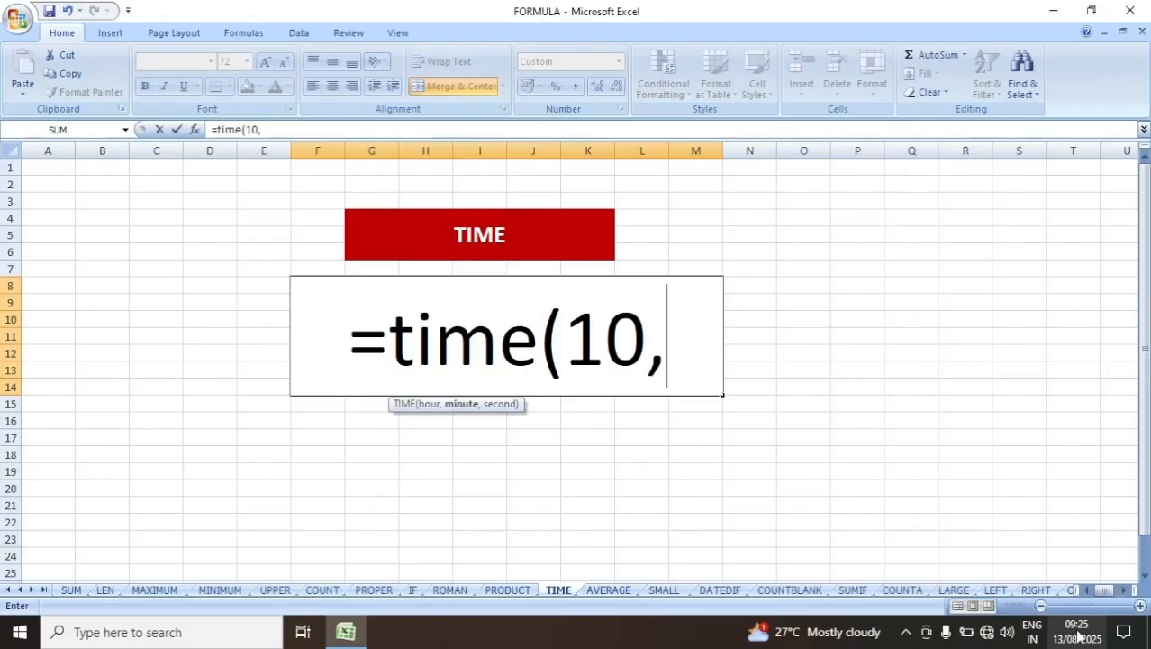
{"action": "type", "text": "20,"}
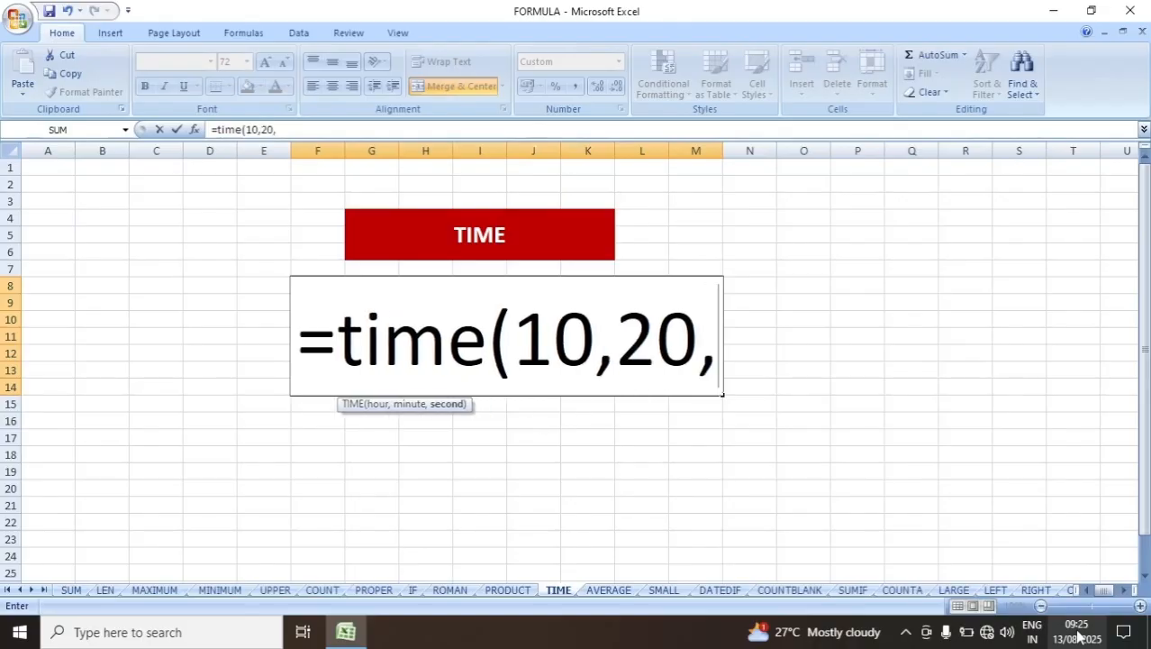
{"action": "type", "text": "25)"}
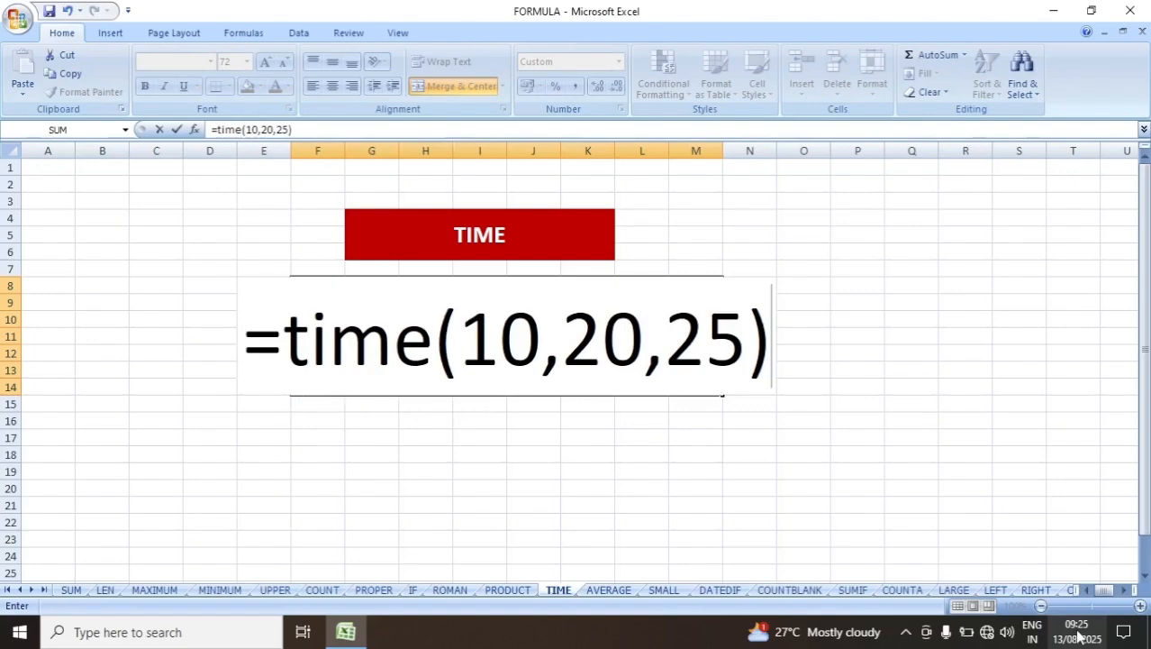
{"action": "key", "text": "Return"}
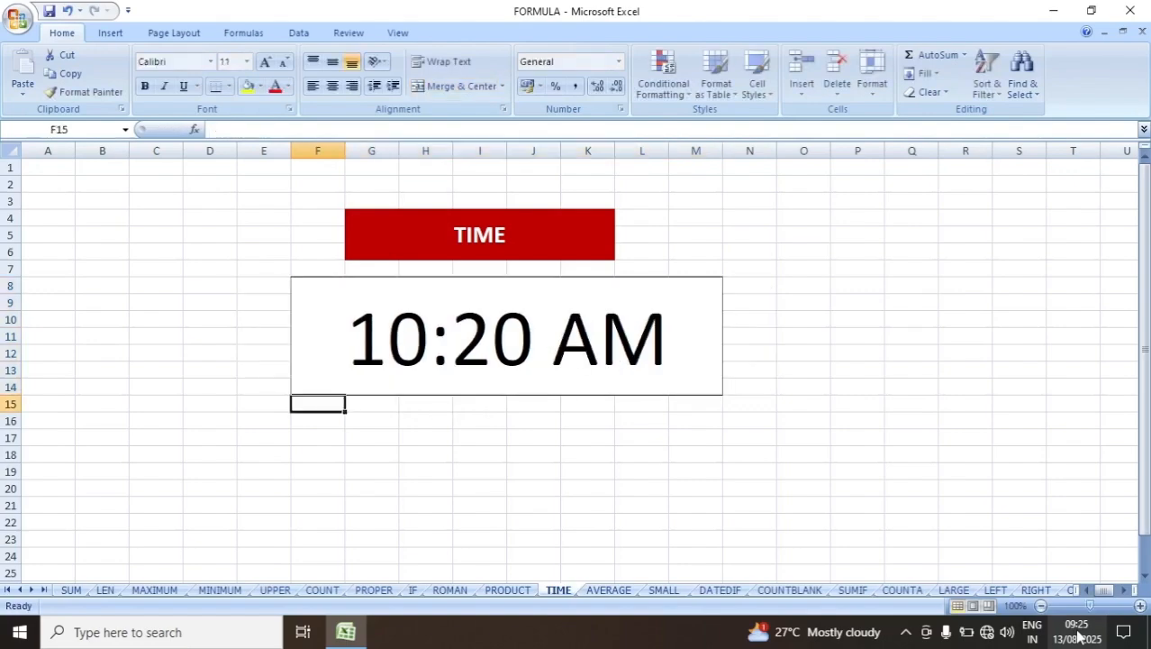
Replace the formula in merged cell F8 on the TIME sheet with the night time =TIME(22,14,30).
{"action": "left_click", "coordinate": [534, 371]}
{"action": "type", "text": "=time("}
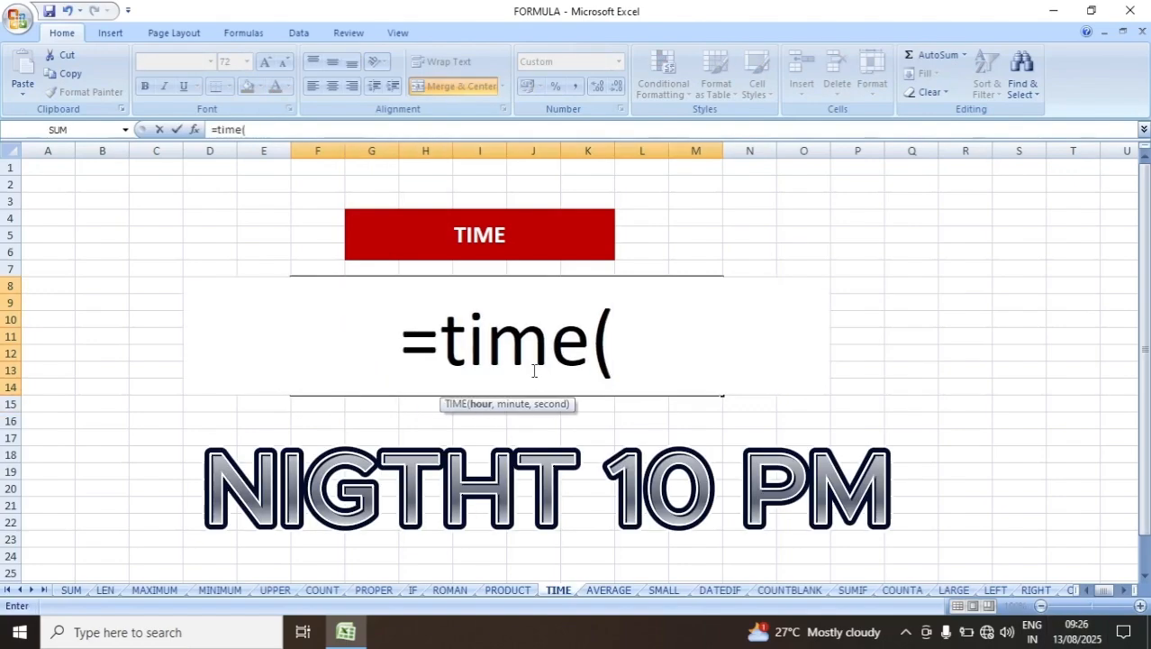
{"action": "type", "text": "22"}
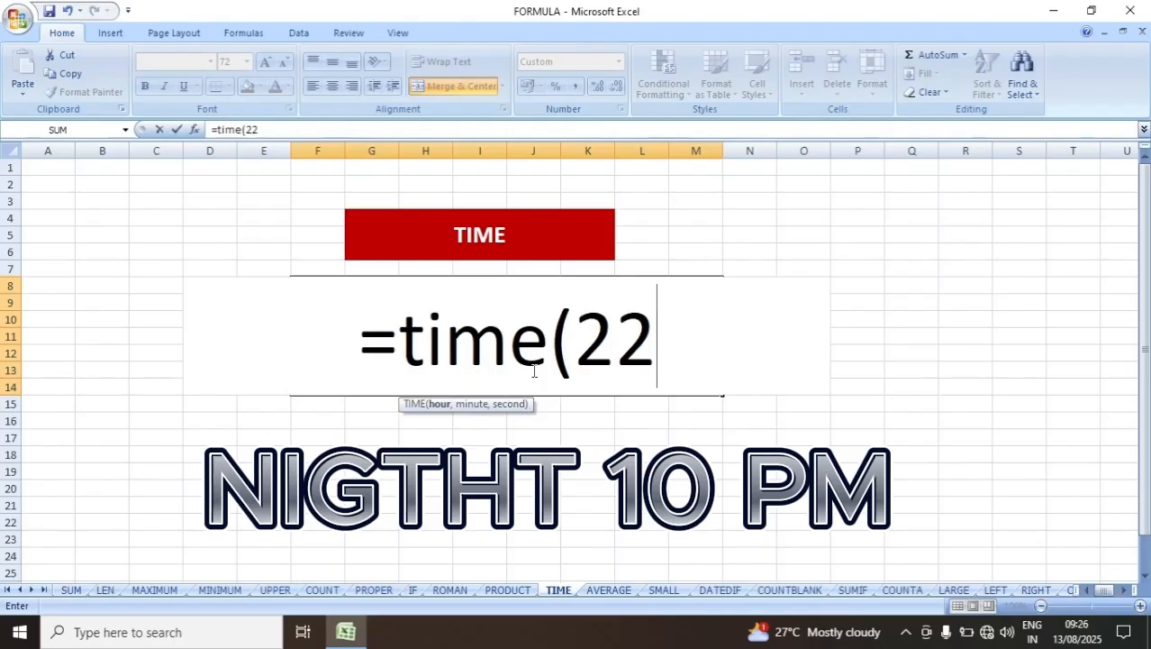
{"action": "type", "text": ","}
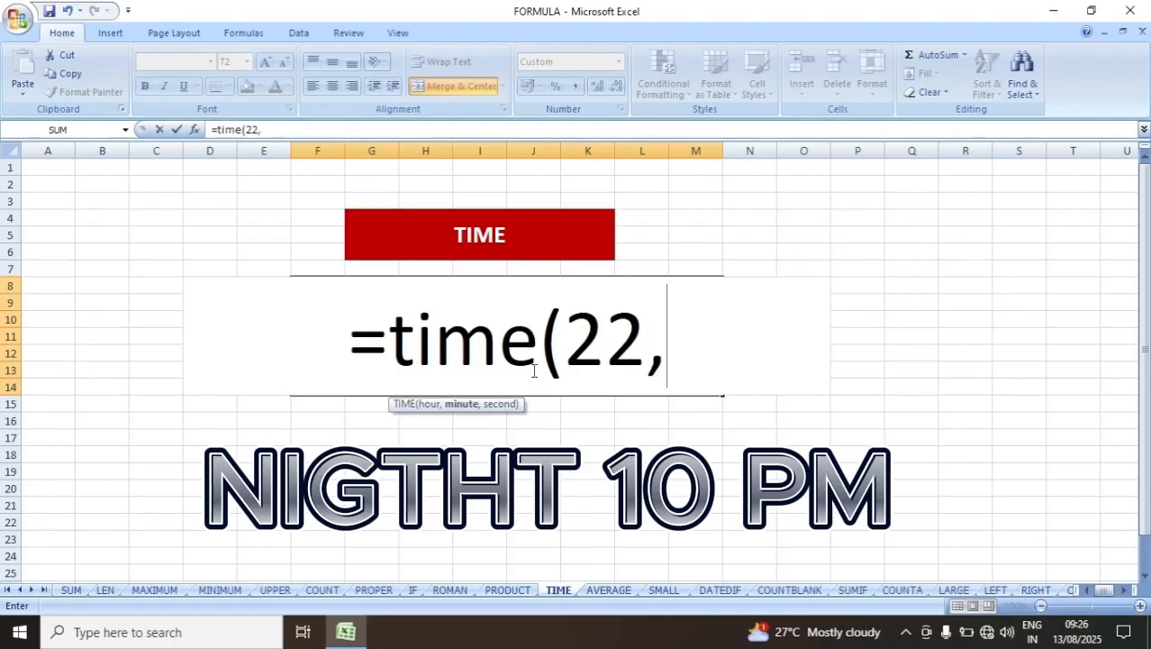
{"action": "type", "text": "14"}
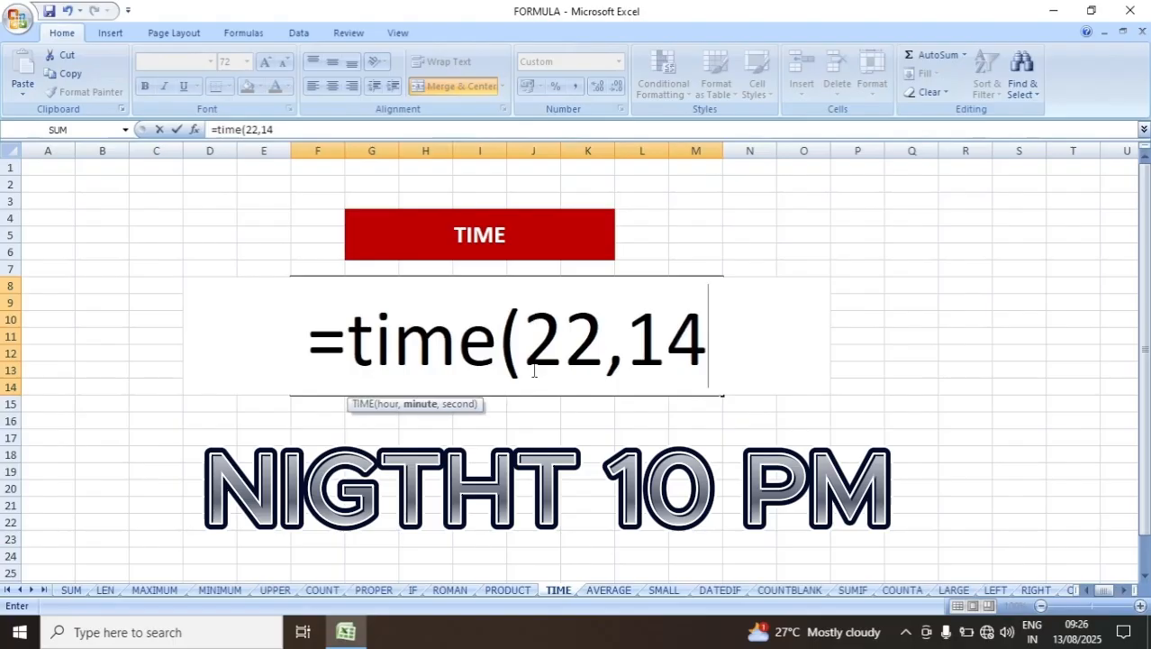
{"action": "type", "text": ","}
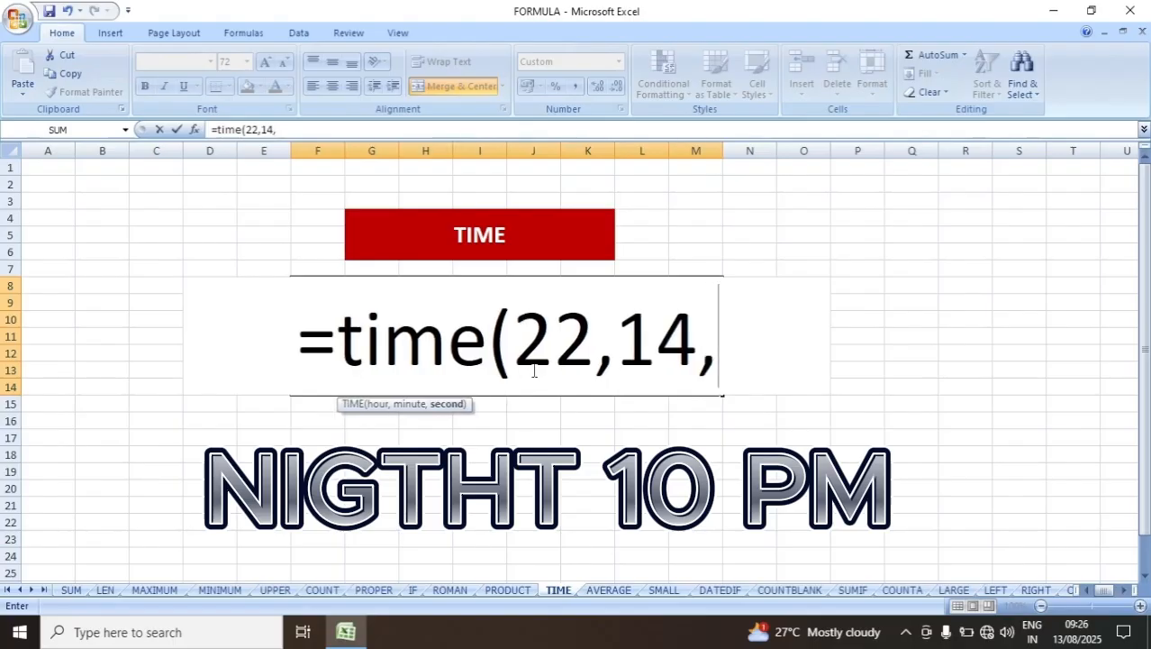
{"action": "type", "text": "30)"}
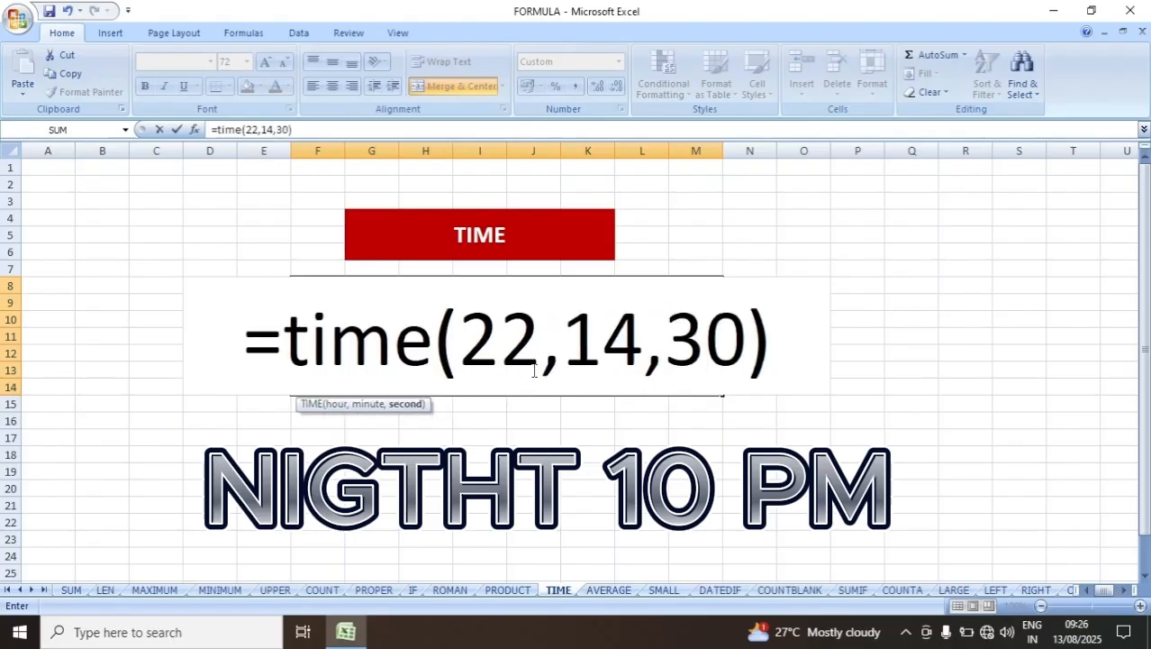
{"action": "key", "text": "Return"}
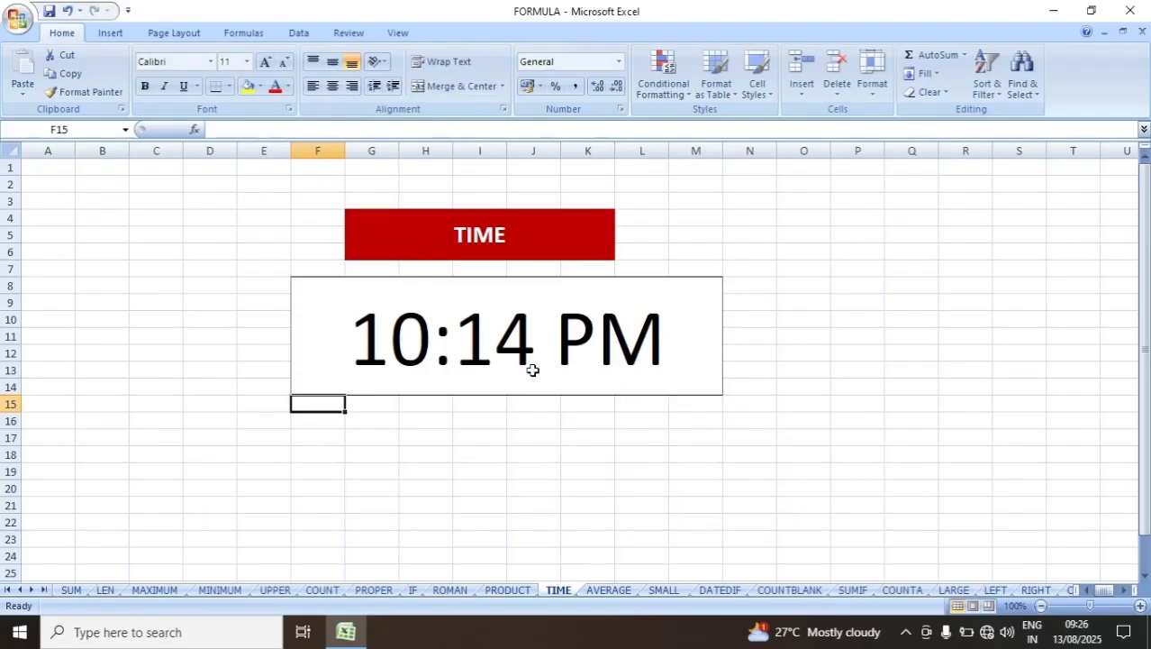
Open the AVERAGE sheet and examine its monthly product table, including the January figures and the CPU column.
{"action": "left_click", "coordinate": [620, 591]}
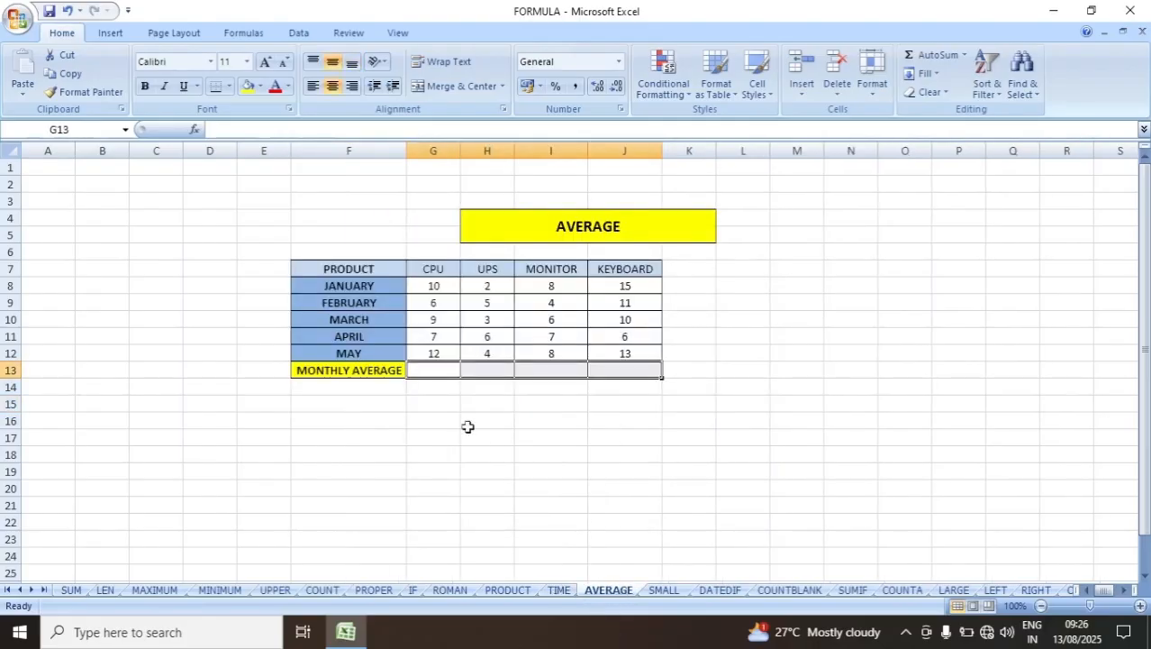
{"action": "left_click", "coordinate": [436, 374]}
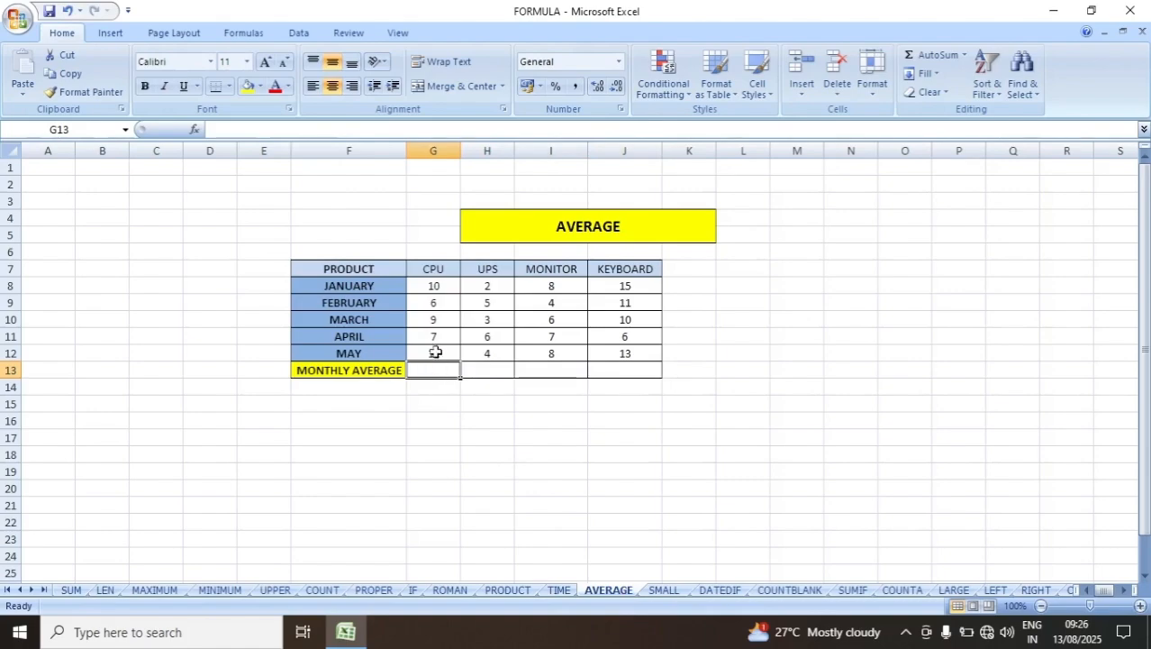
{"action": "left_click_drag", "start_coordinate": [329, 271], "coordinate": [600, 379]}
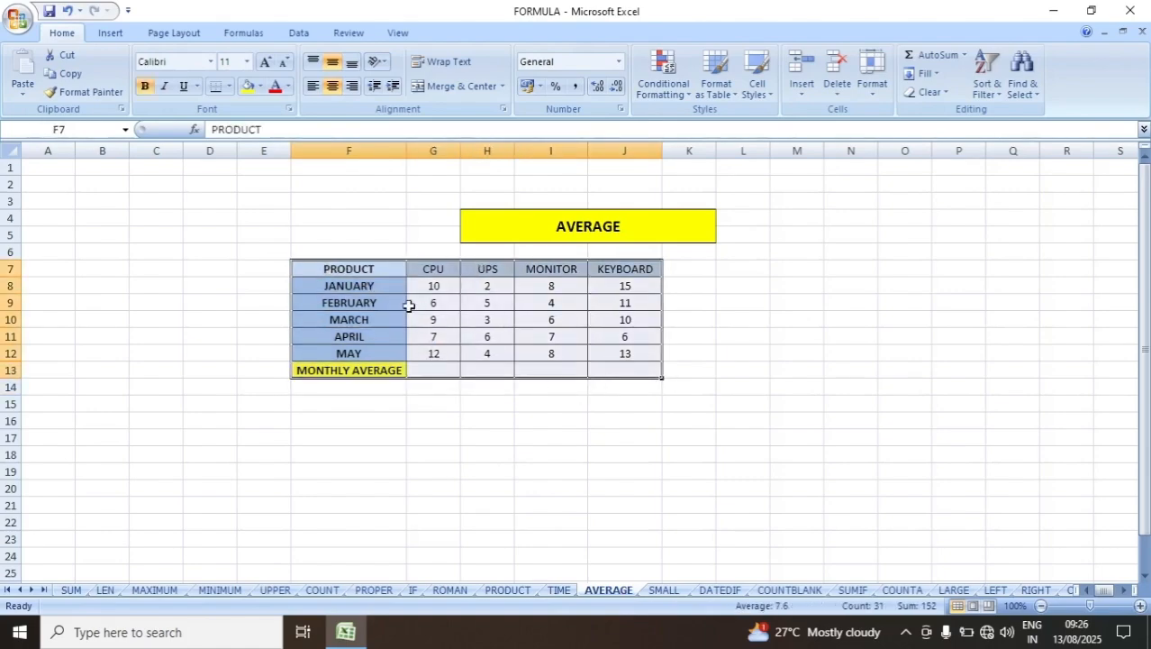
{"action": "left_click", "coordinate": [367, 288]}
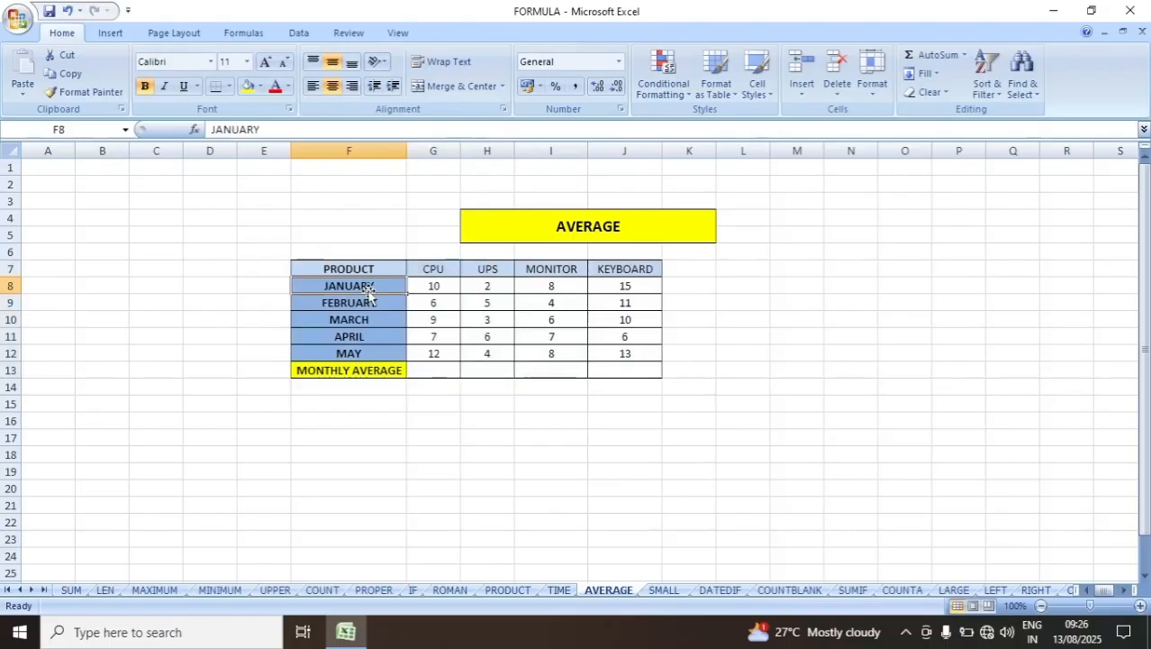
{"action": "left_click", "coordinate": [435, 286]}
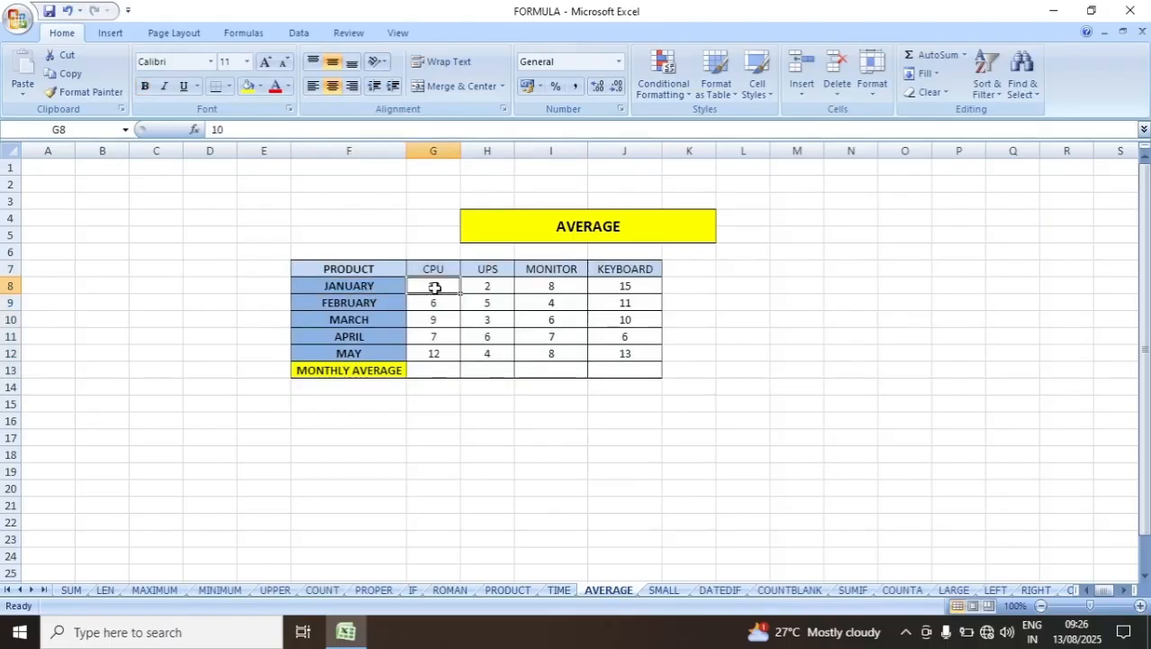
{"action": "left_click", "coordinate": [500, 287]}
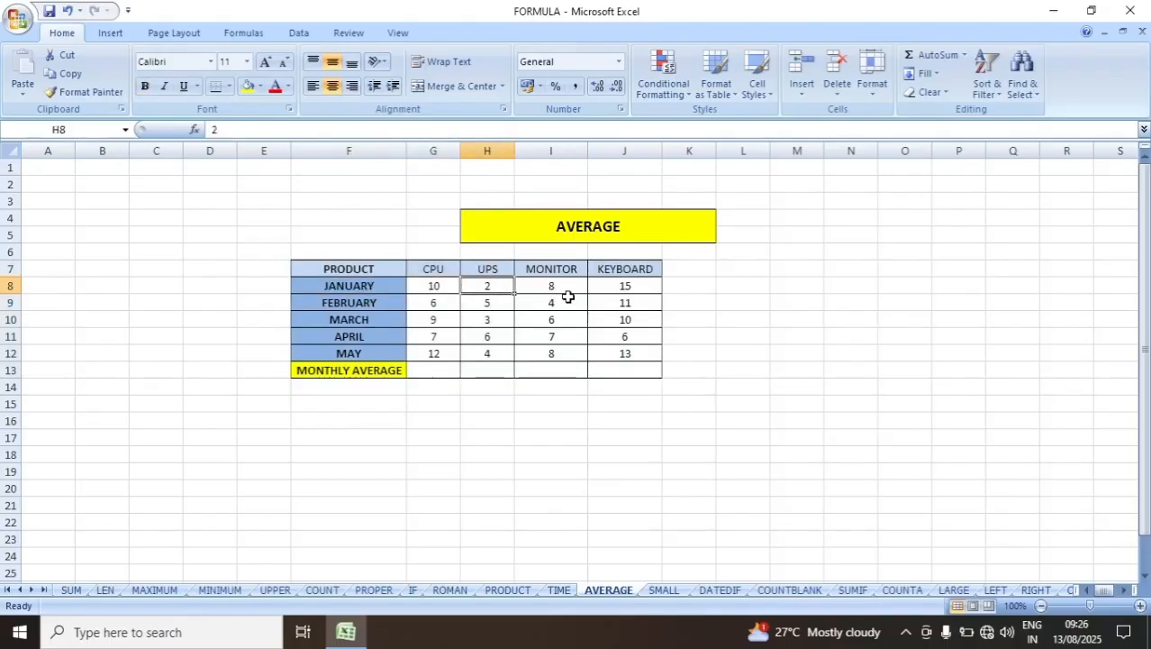
{"action": "left_click", "coordinate": [558, 288]}
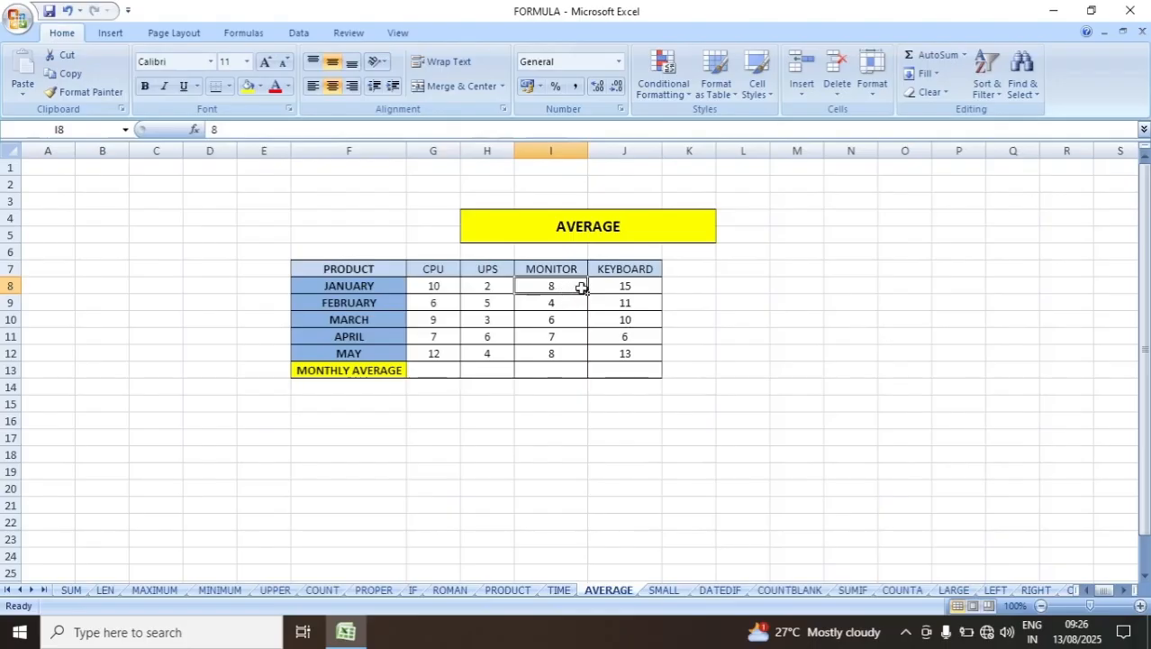
{"action": "left_click", "coordinate": [631, 293]}
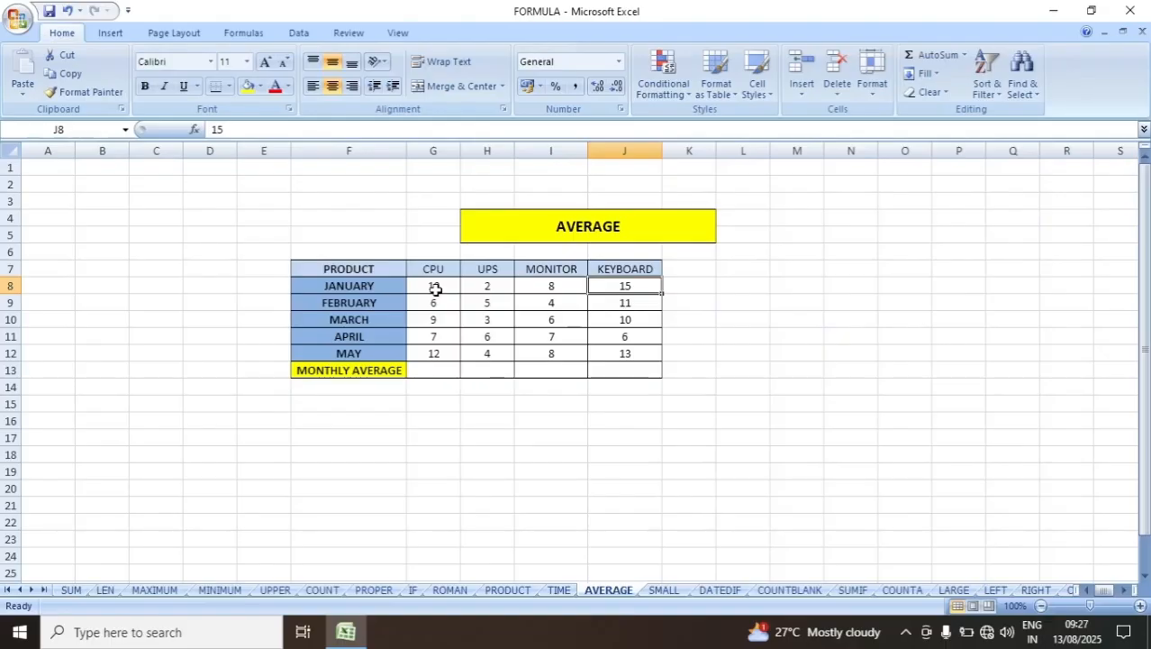
{"action": "left_click_drag", "start_coordinate": [435, 288], "coordinate": [431, 351]}
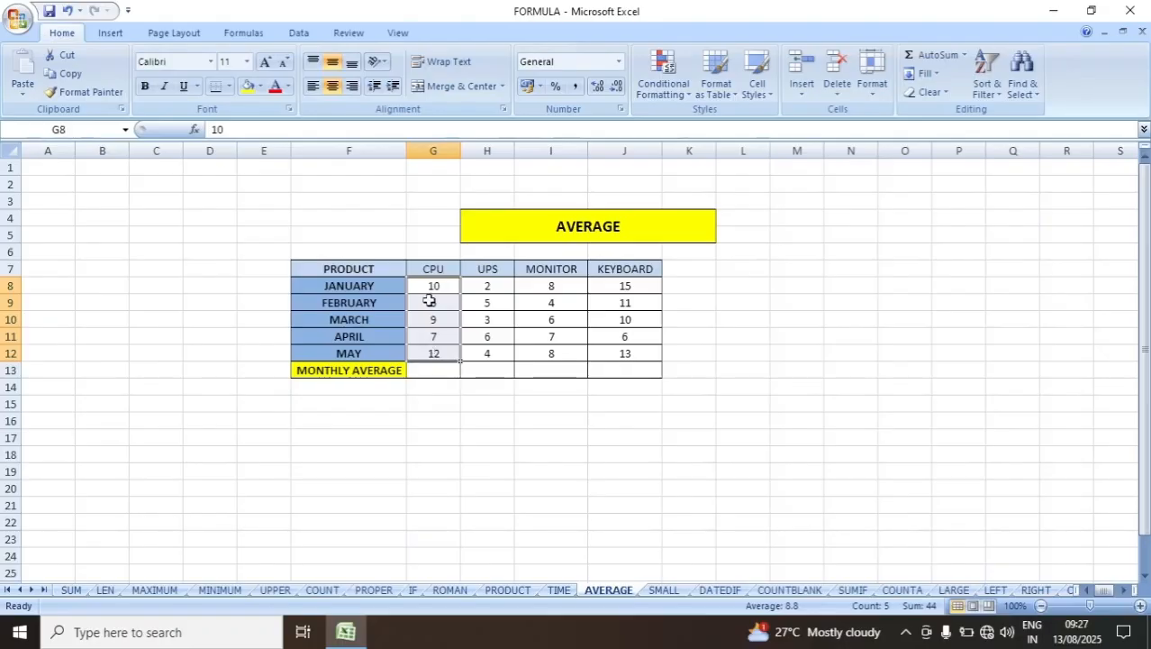
Calculate the CPU's monthly average in cell G13 with =AVERAGE(G8:G12).
{"action": "left_click", "coordinate": [430, 370]}
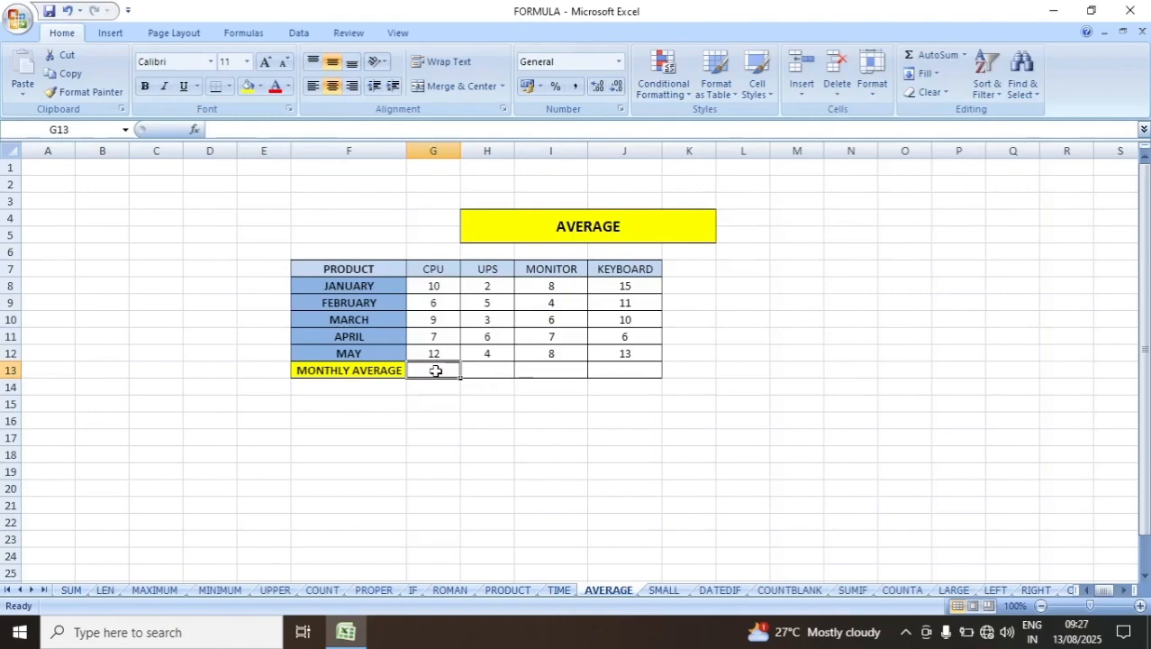
{"action": "type", "text": "="}
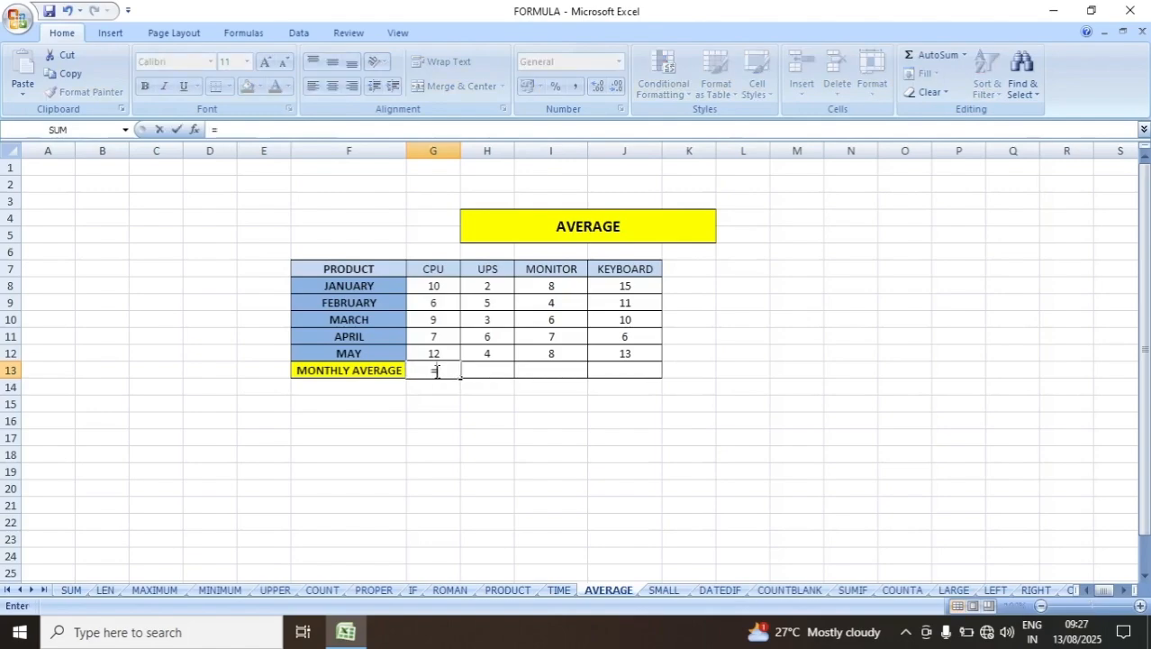
{"action": "type", "text": "a"}
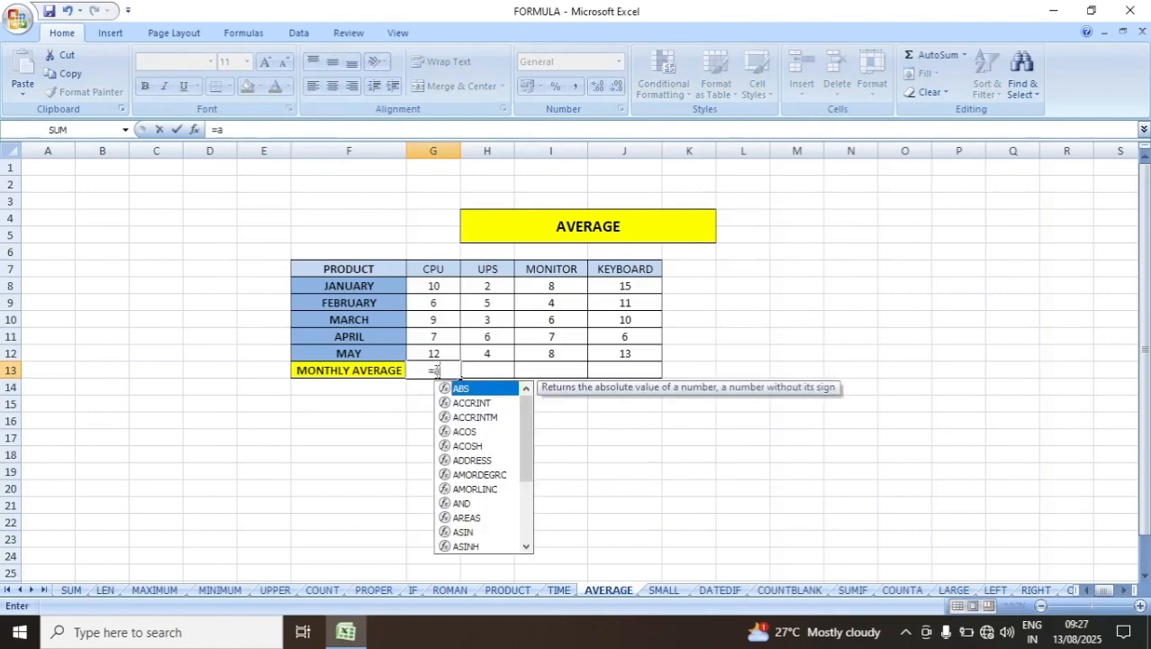
{"action": "key", "text": "BackSpace"}
{"action": "type", "text": "A"}
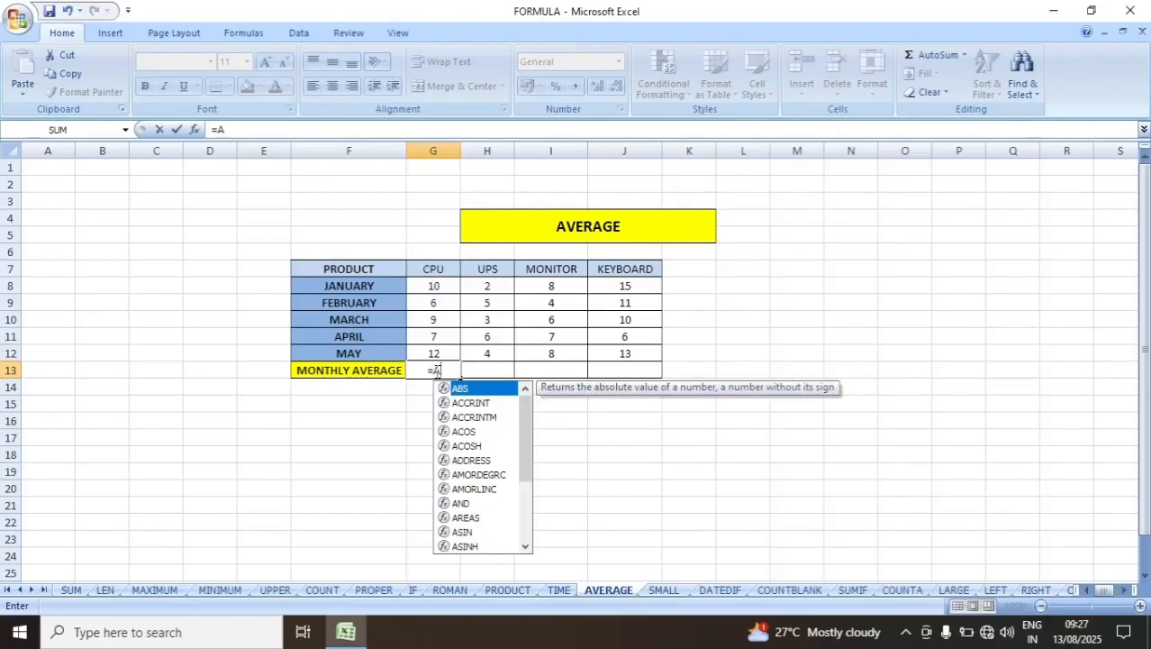
{"action": "type", "text": "VERA"}
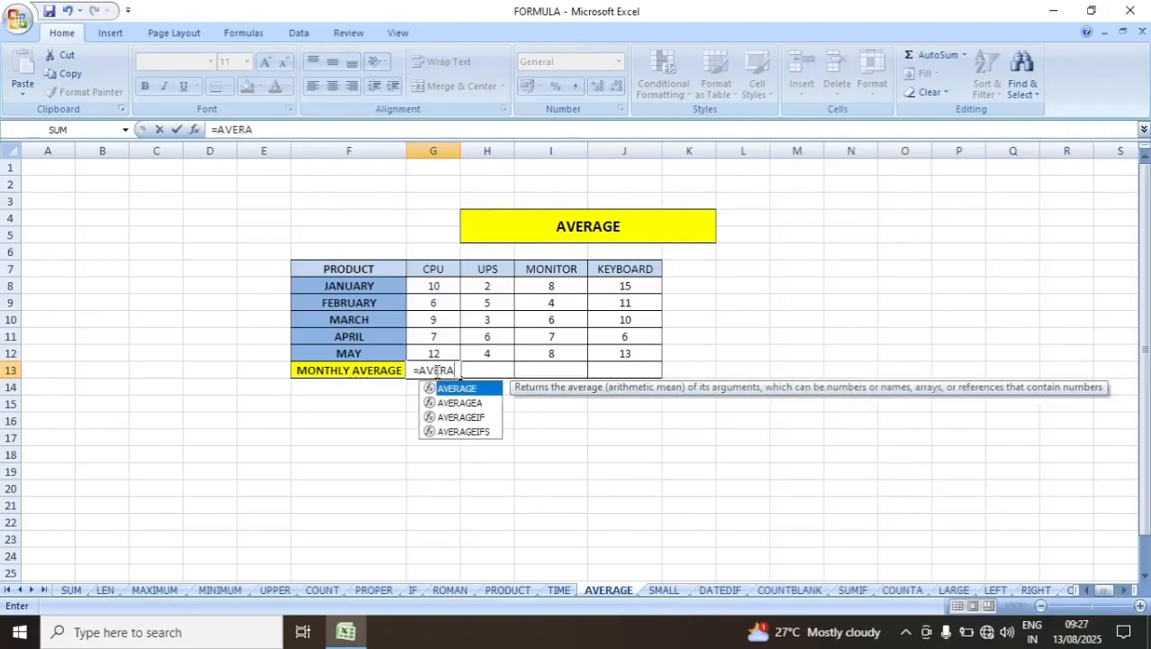
{"action": "type", "text": "GE("}
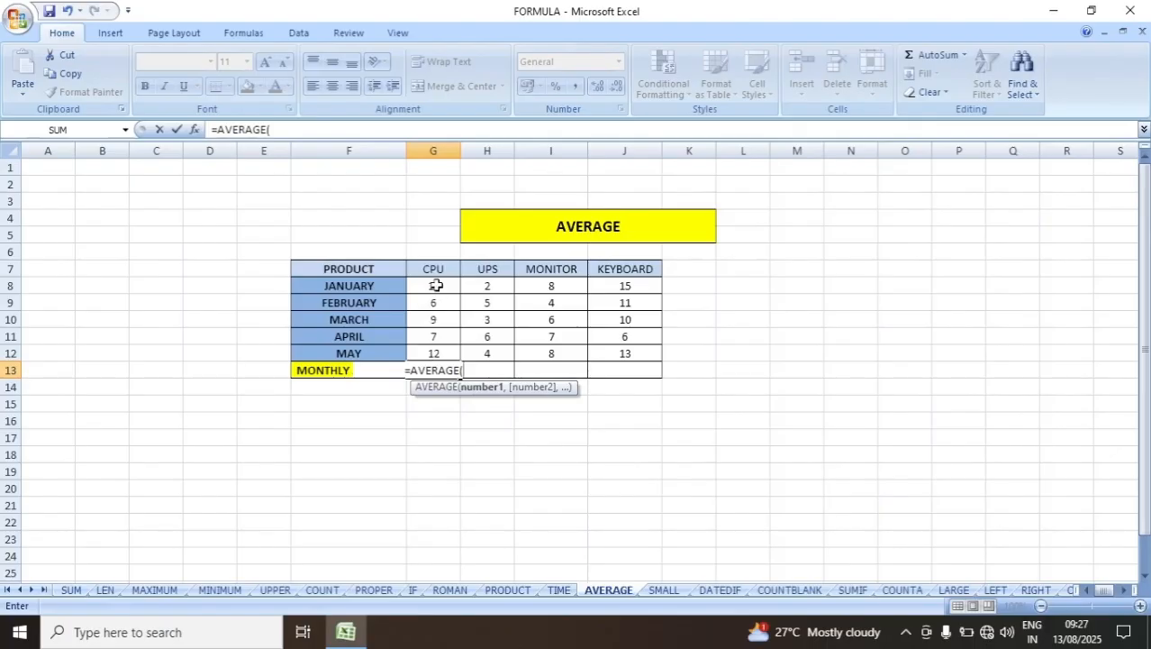
{"action": "left_click_drag", "start_coordinate": [433, 286], "coordinate": [434, 353]}
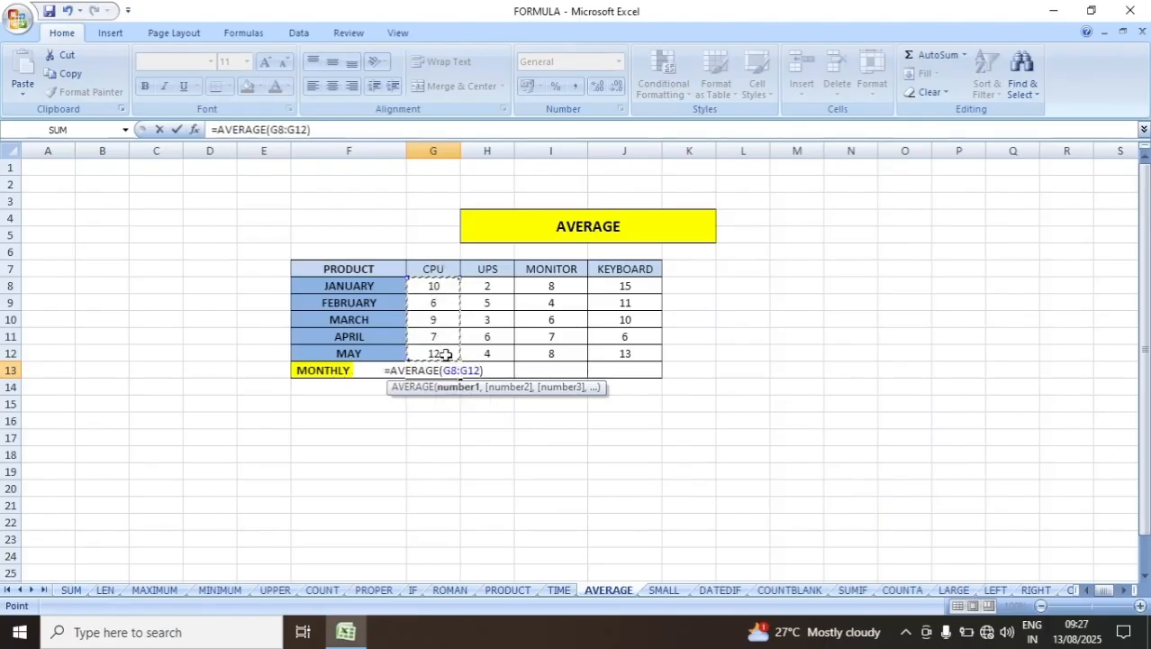
{"action": "key", "text": "Return"}
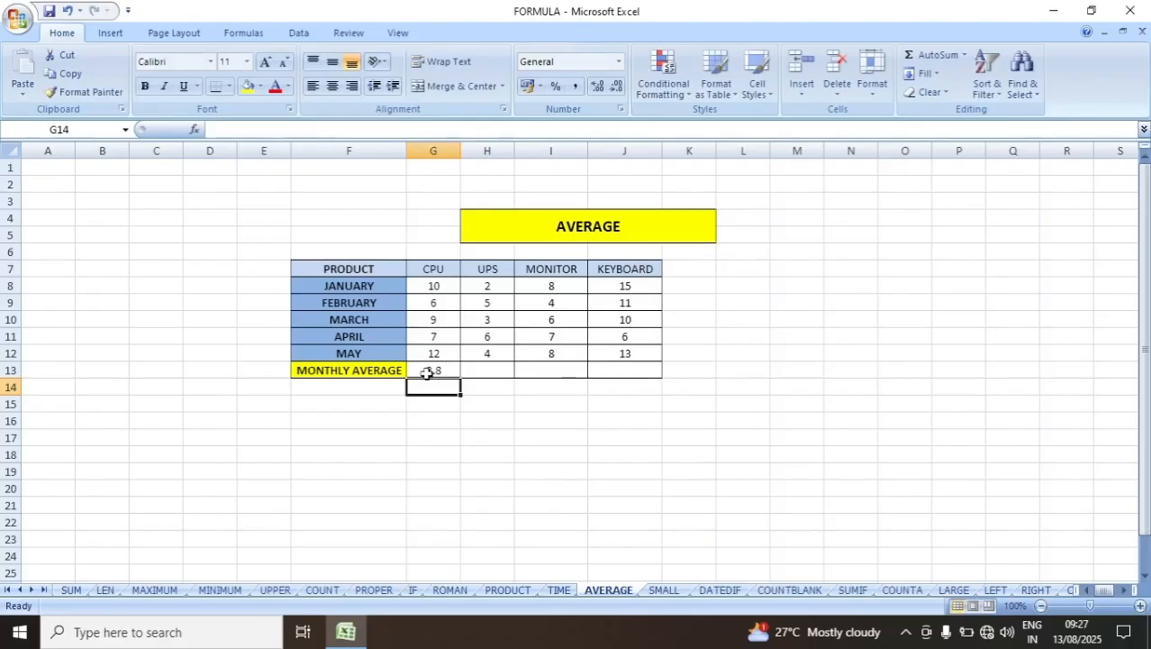
Fill the AVERAGE formula from G13 across the MONTHLY AVERAGE row through J13.
{"action": "left_click", "coordinate": [427, 372]}
{"action": "left_click_drag", "start_coordinate": [462, 376], "coordinate": [663, 383]}
{"action": "left_click", "coordinate": [635, 442]}
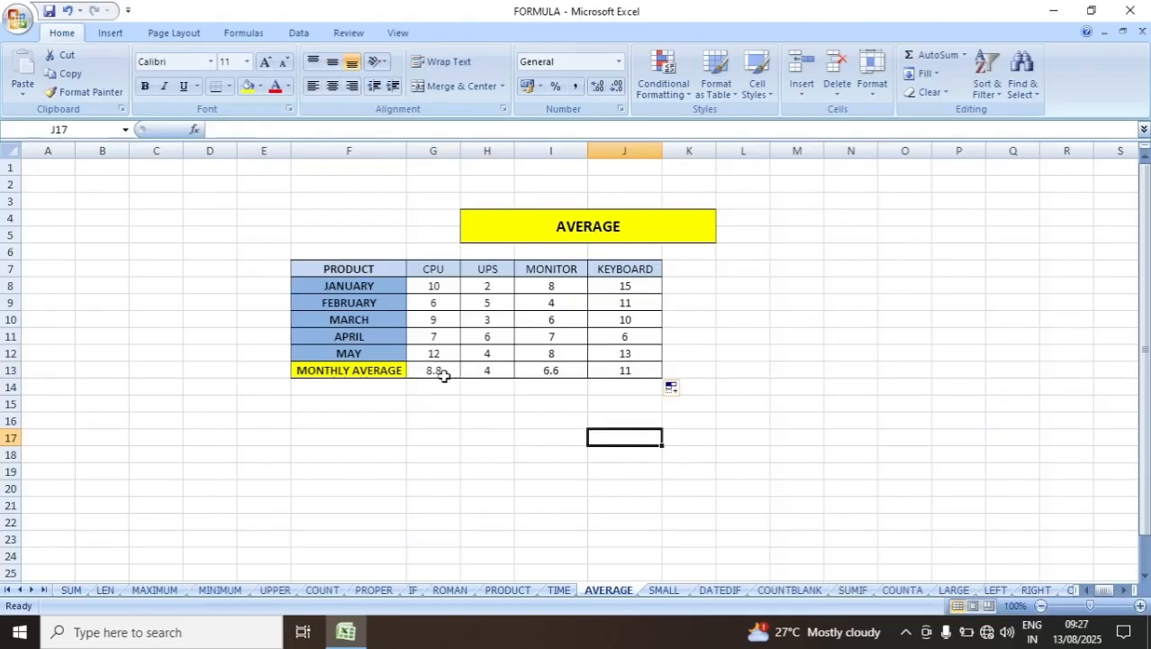
On the SMALL sheet, find the smallest total sale in merged cell I11 with =SMALL(G11:G19,1).
{"action": "left_click", "coordinate": [664, 591]}
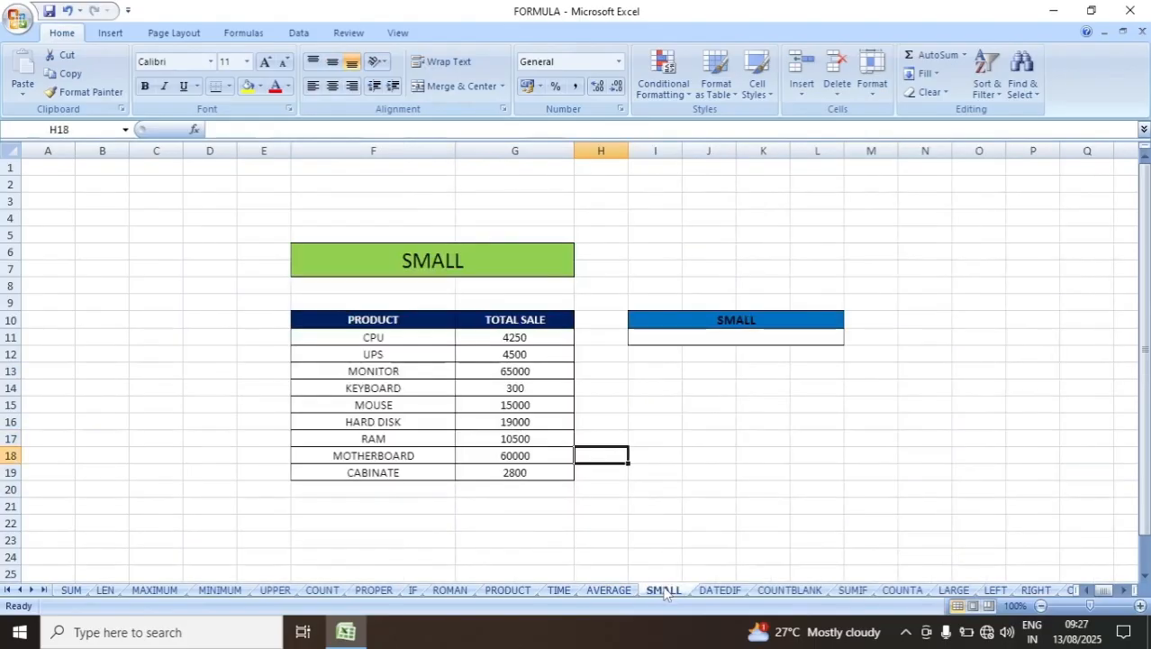
{"action": "left_click_drag", "start_coordinate": [522, 338], "coordinate": [524, 473]}
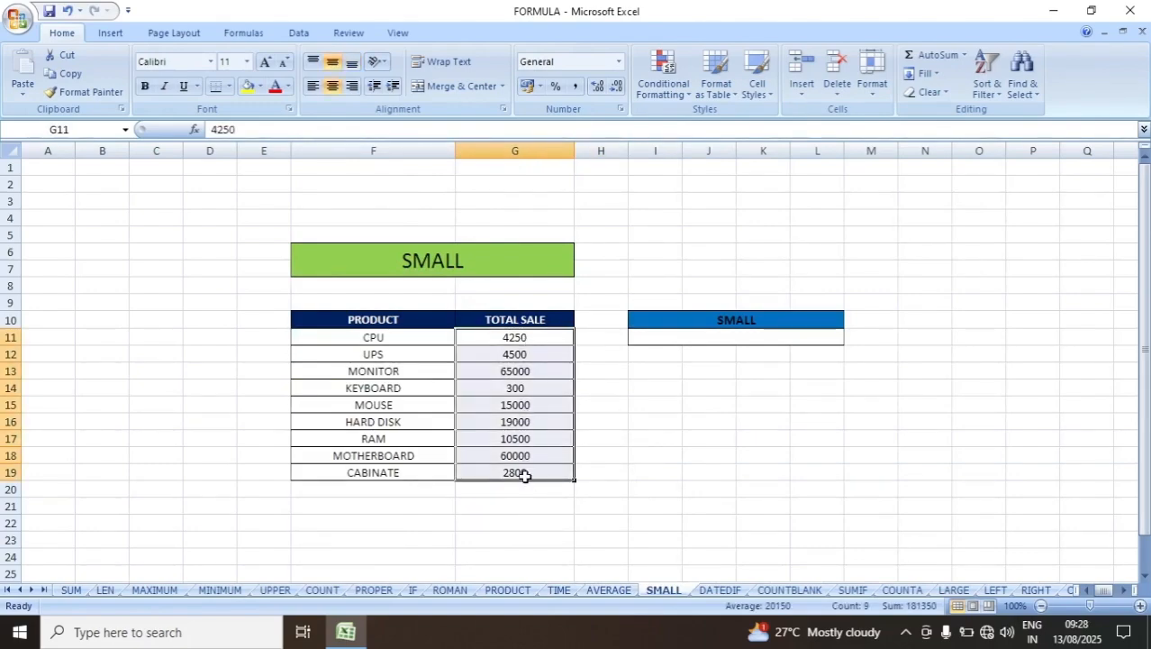
{"action": "left_click", "coordinate": [726, 337]}
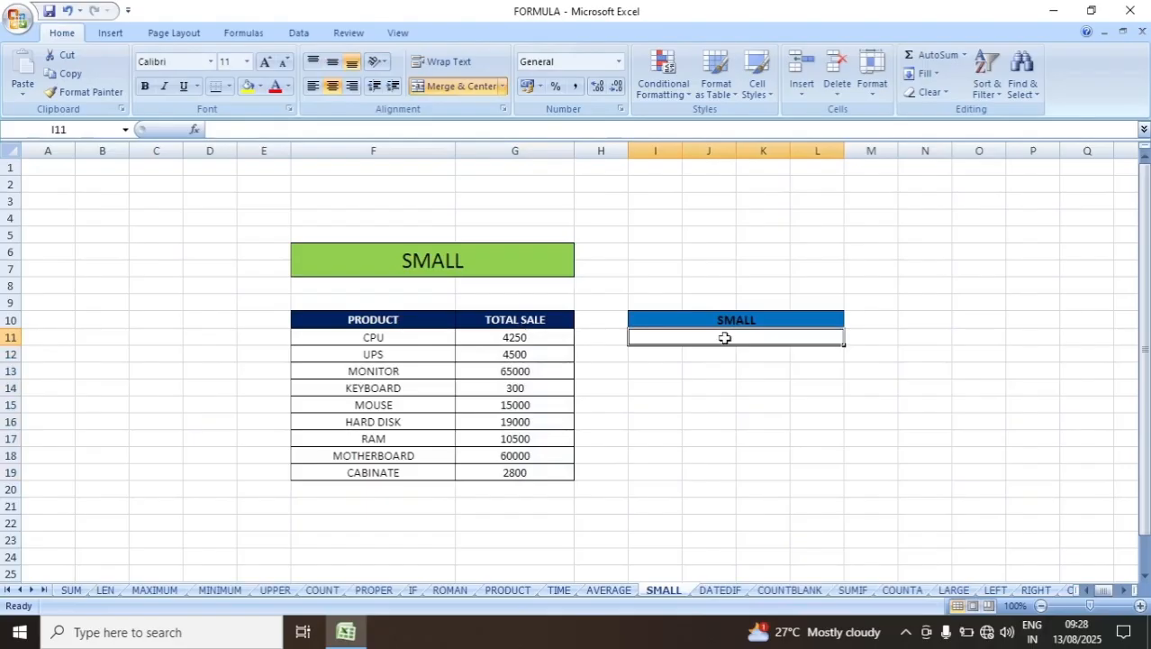
{"action": "type", "text": "="}
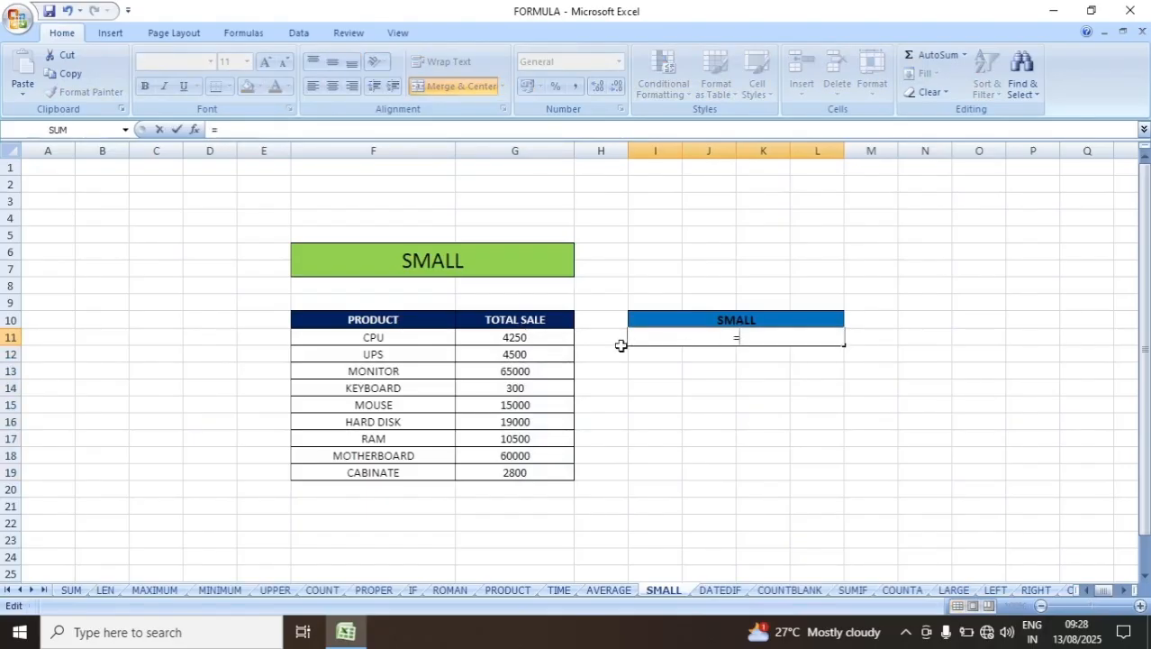
{"action": "type", "text": "SMALL"}
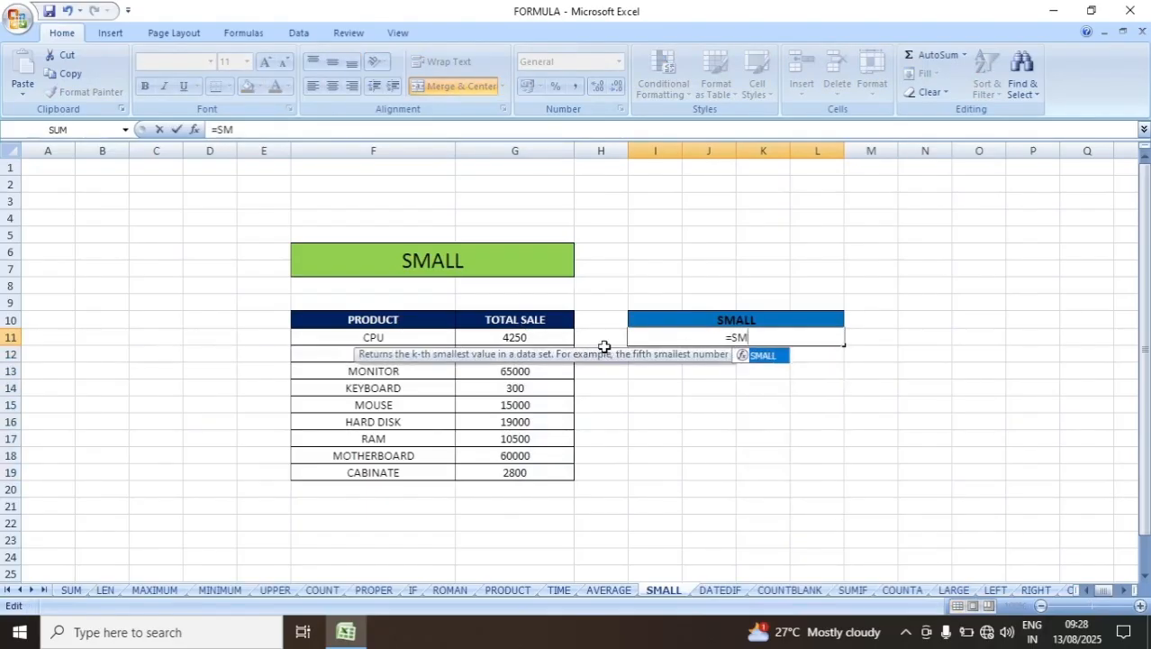
{"action": "type", "text": "("}
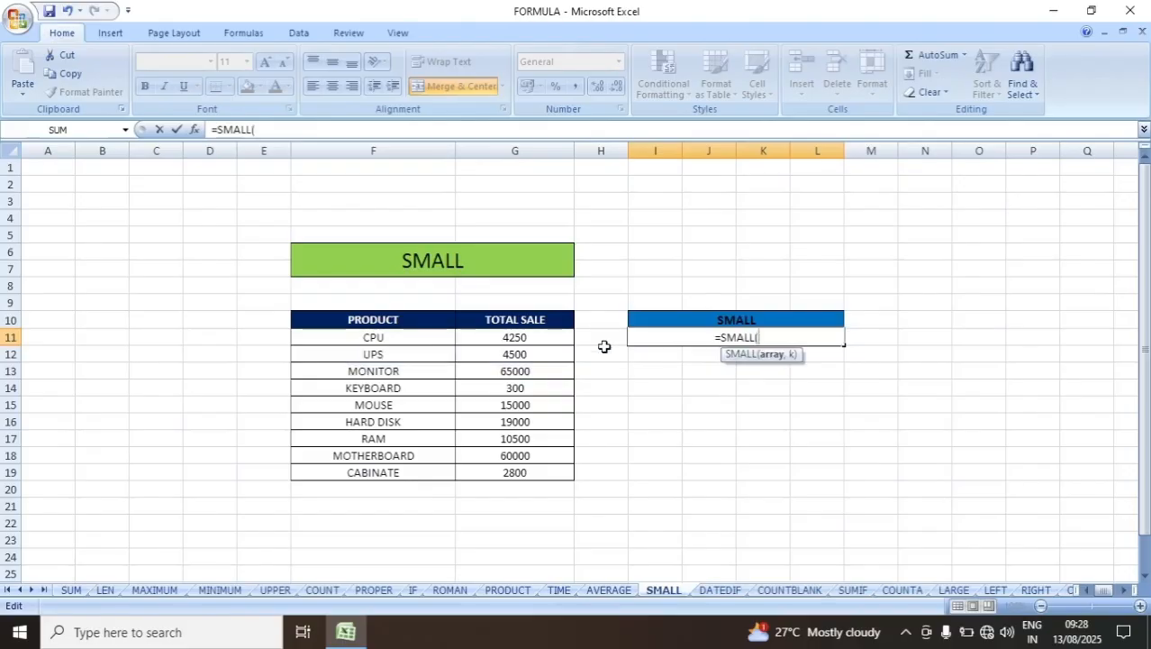
{"action": "left_click_drag", "start_coordinate": [545, 337], "coordinate": [547, 473]}
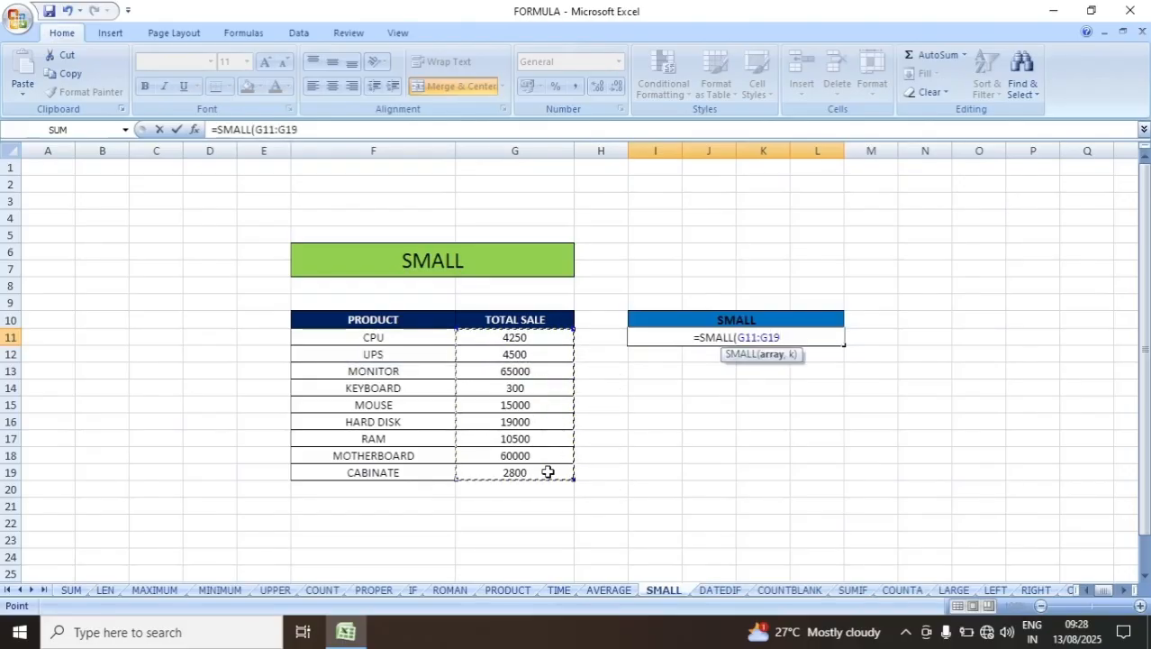
{"action": "type", "text": ","}
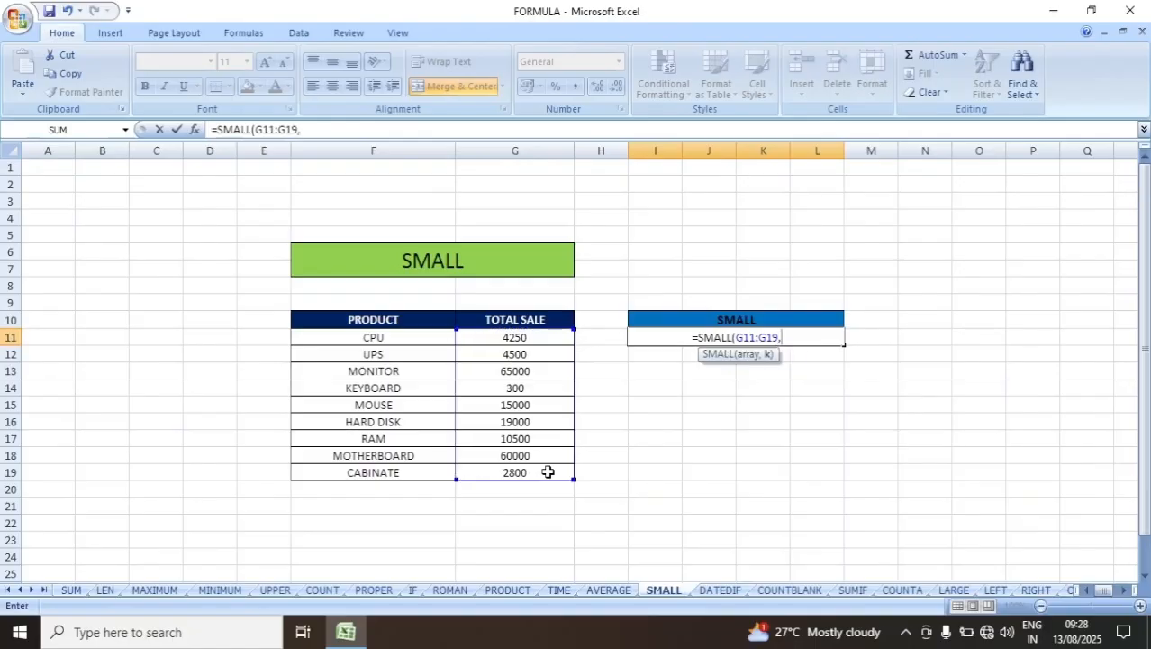
{"action": "type", "text": "1)"}
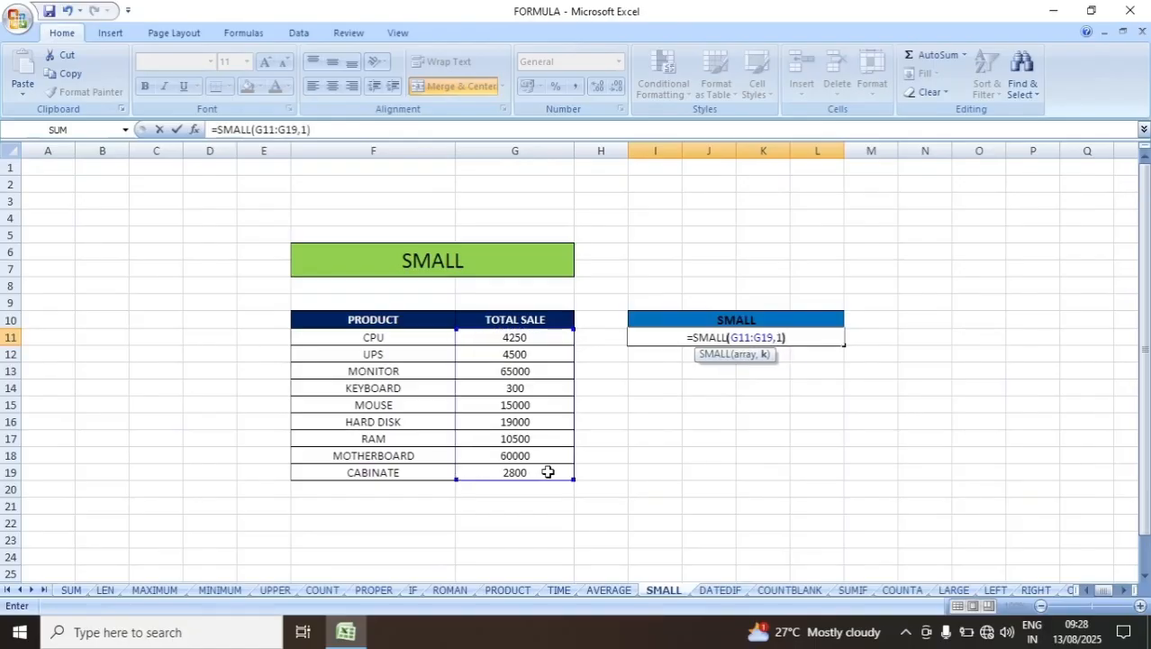
{"action": "key", "text": "Return"}
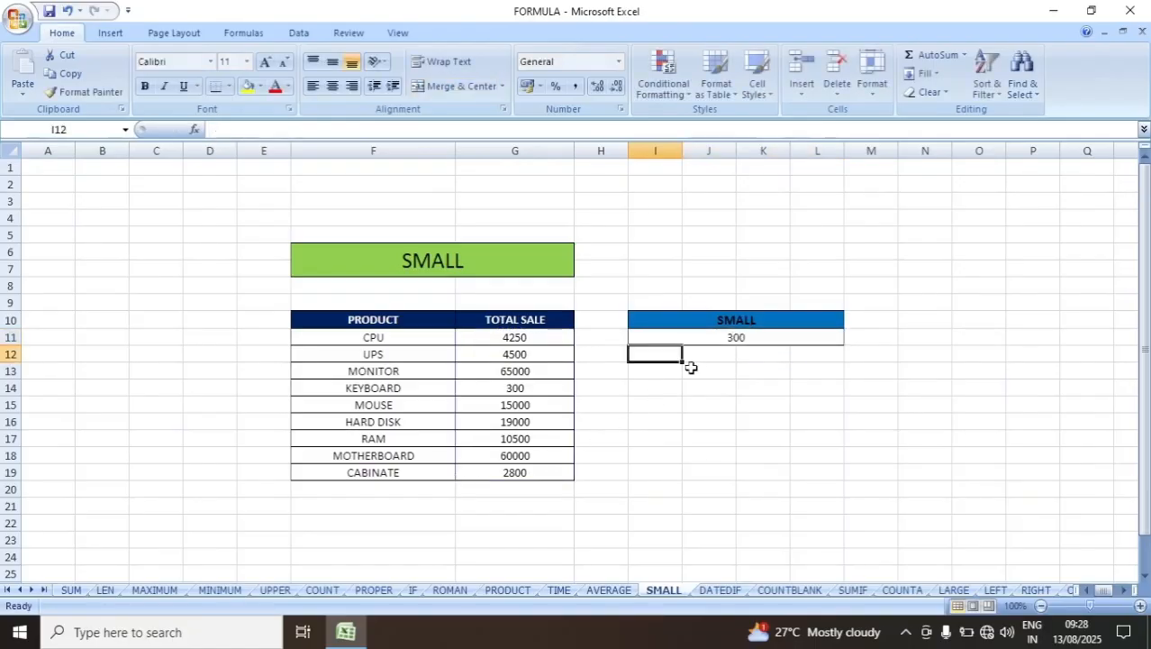
Edit the SMALL formula in merged cell I11 to return the second smallest total sale, =SMALL(G11:G19,2).
{"action": "double_click", "coordinate": [727, 336]}
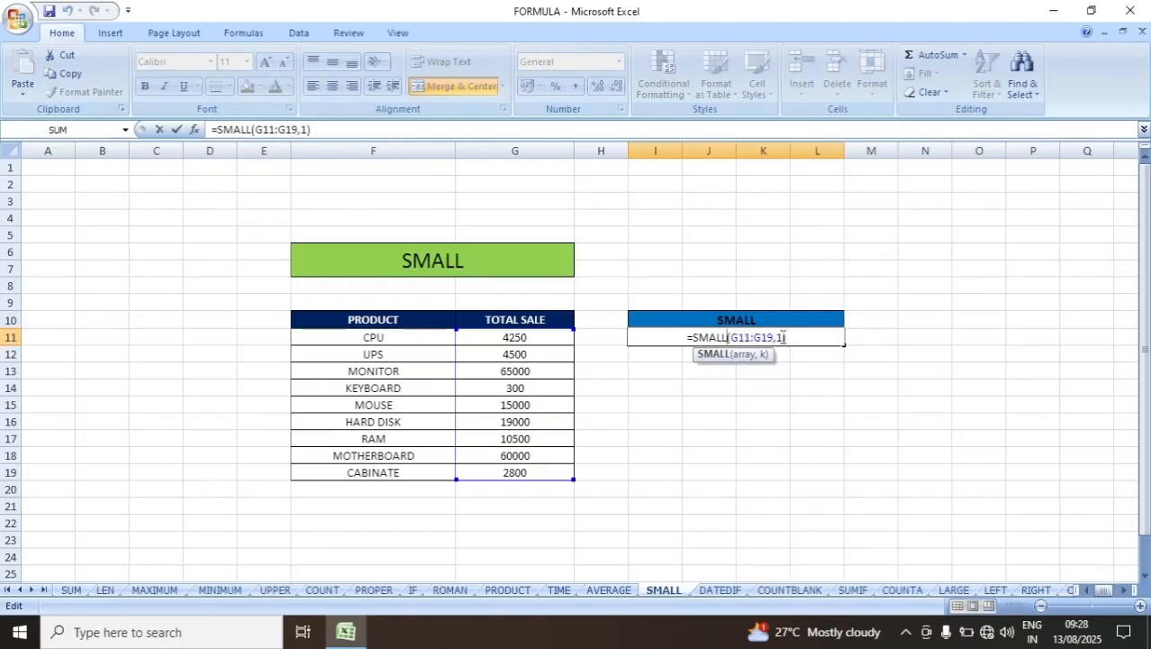
{"action": "left_click", "coordinate": [782, 337]}
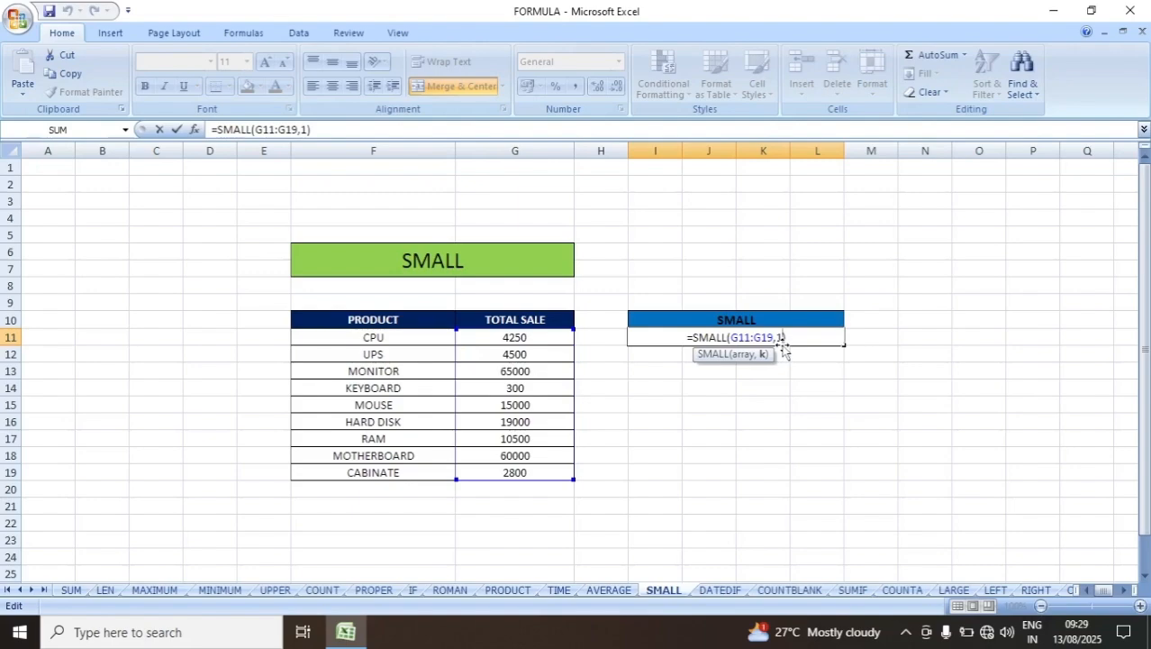
{"action": "key", "text": "BackSpace"}
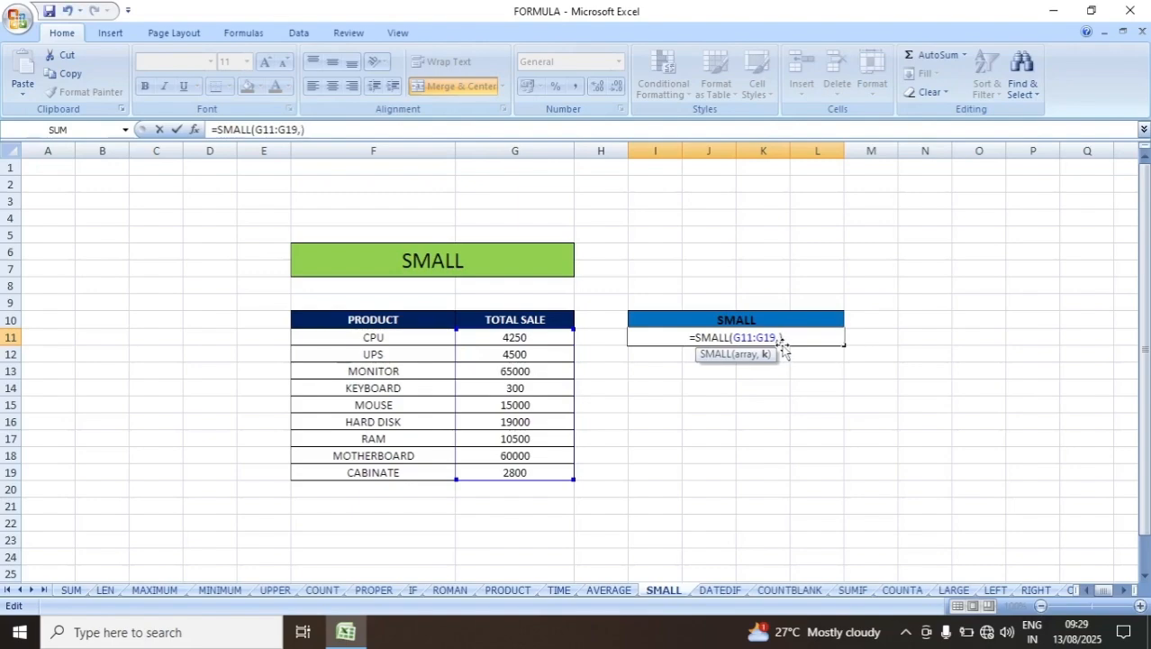
{"action": "type", "text": "2"}
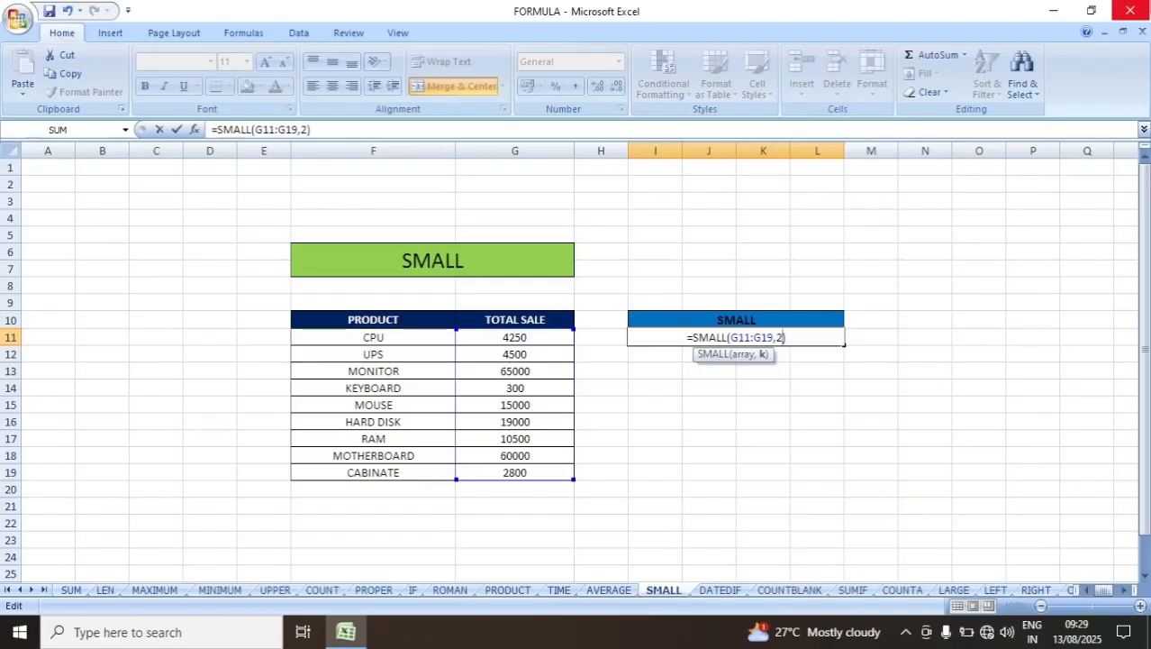
{"action": "key", "text": "Return"}
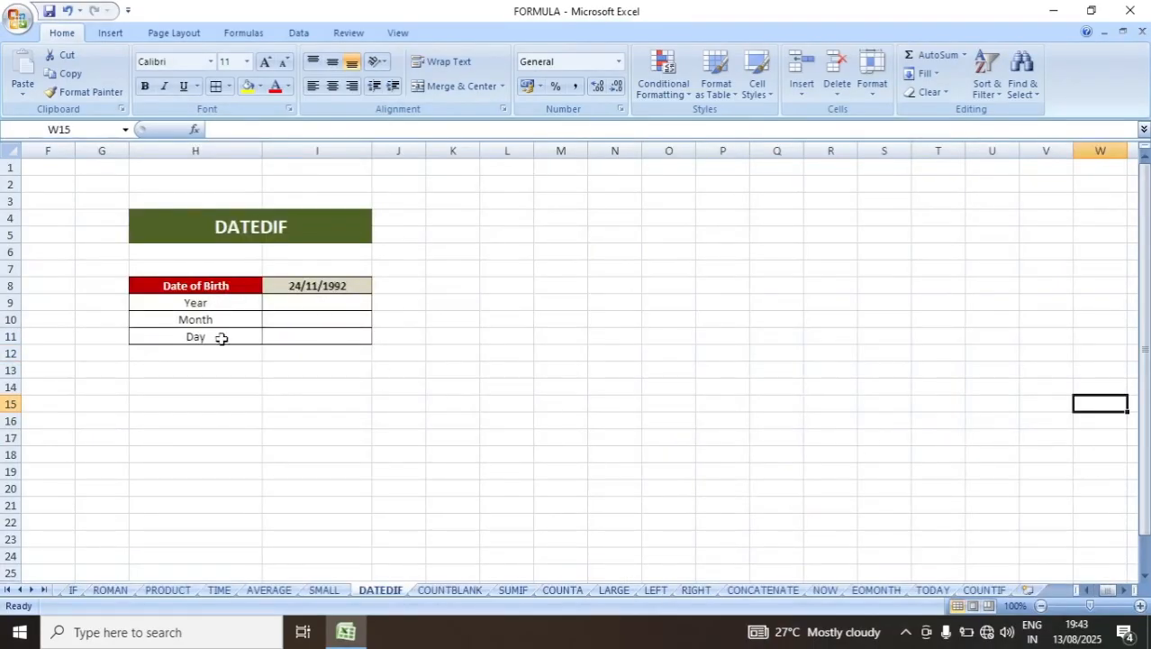
On the DATEDIF sheet, calculate the completed years since the date of birth in cell I9 with =DATEDIF(I8,TODAY(),"Y").
{"action": "left_click", "coordinate": [303, 305]}
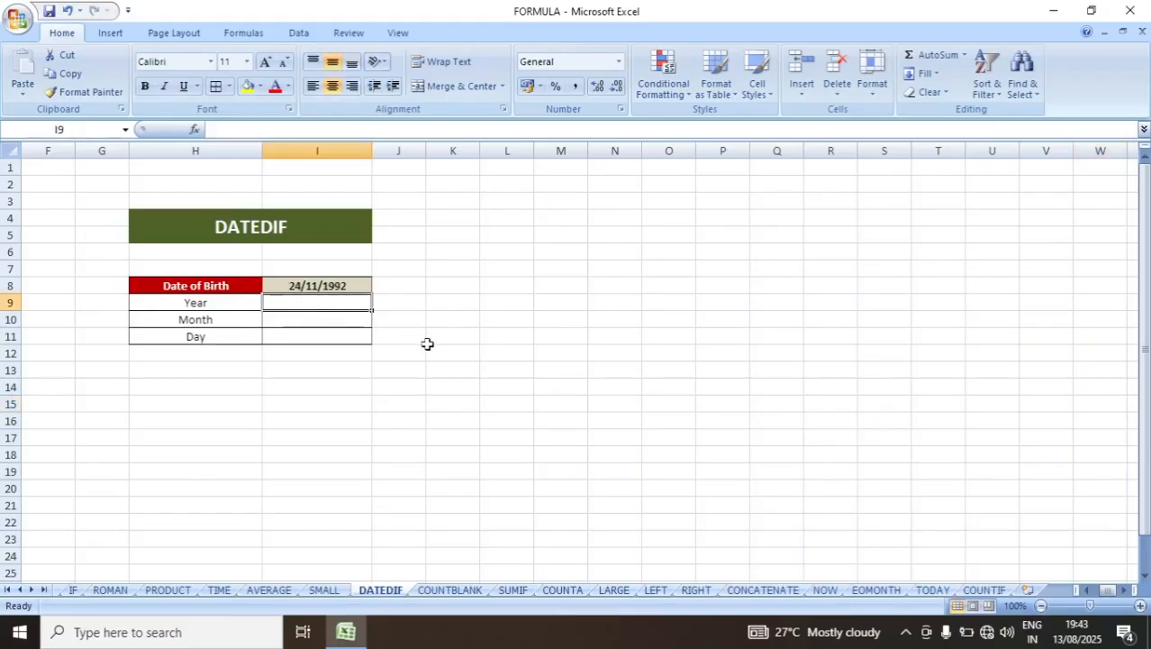
{"action": "type", "text": "="}
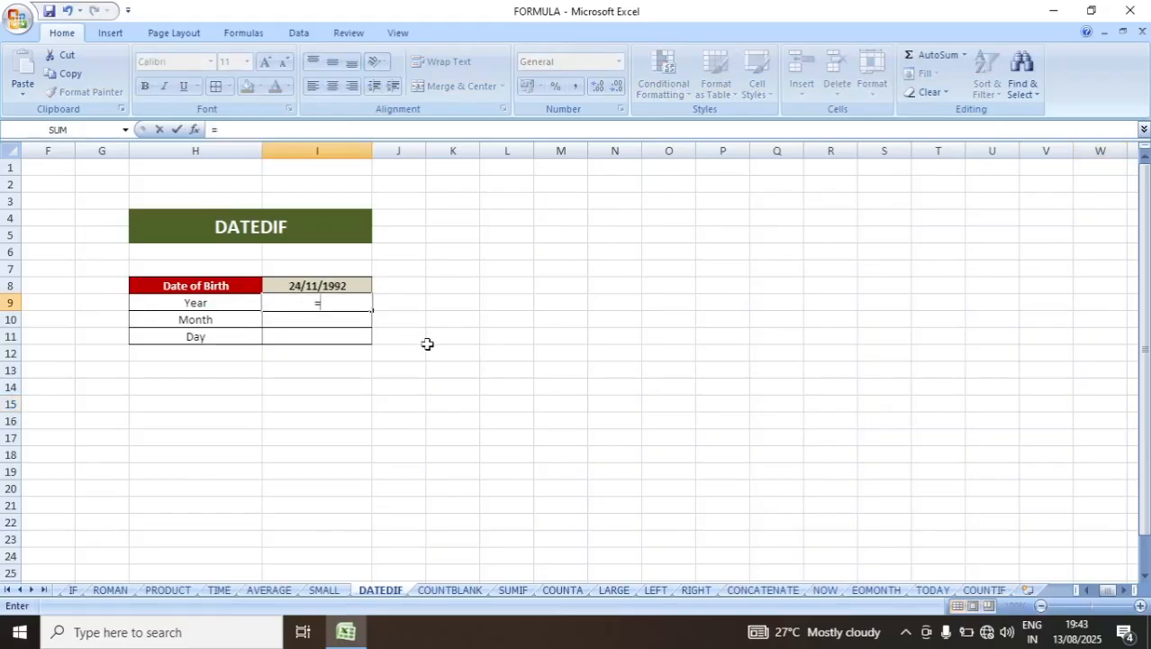
{"action": "type", "text": "DA"}
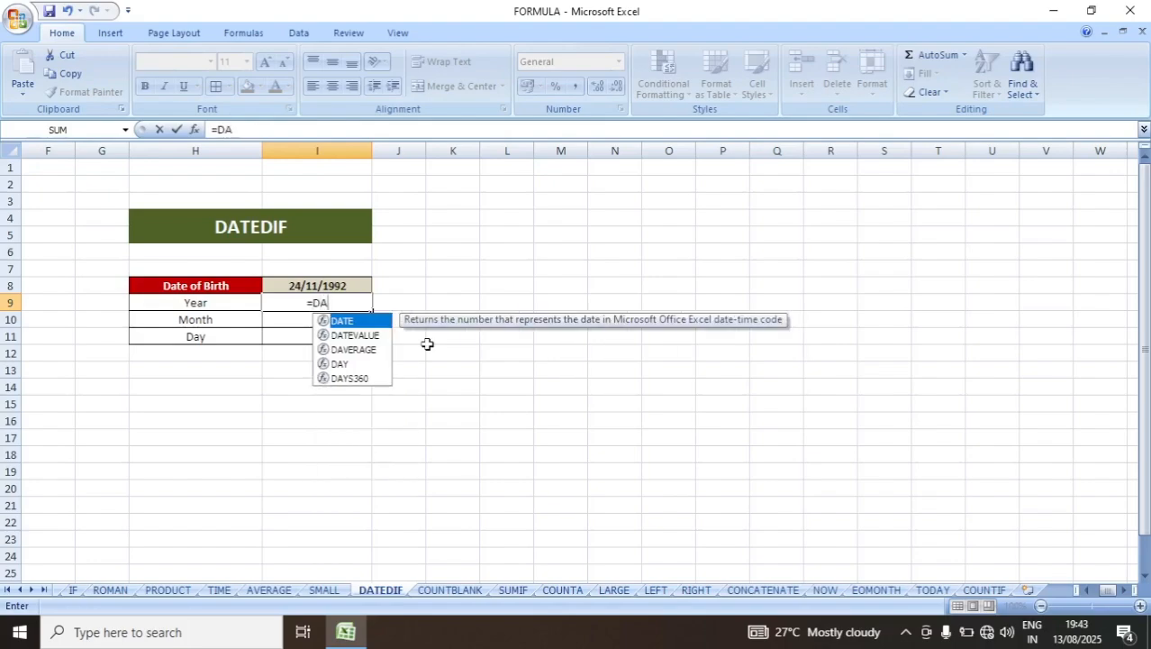
{"action": "type", "text": "TEDIF"}
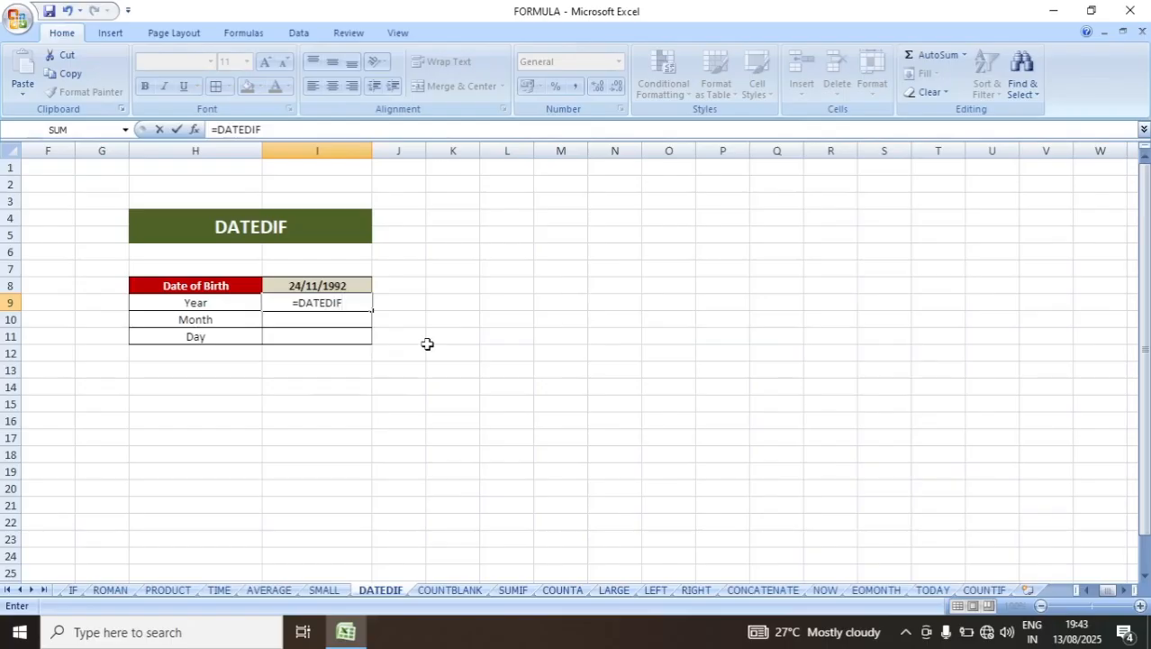
{"action": "type", "text": "("}
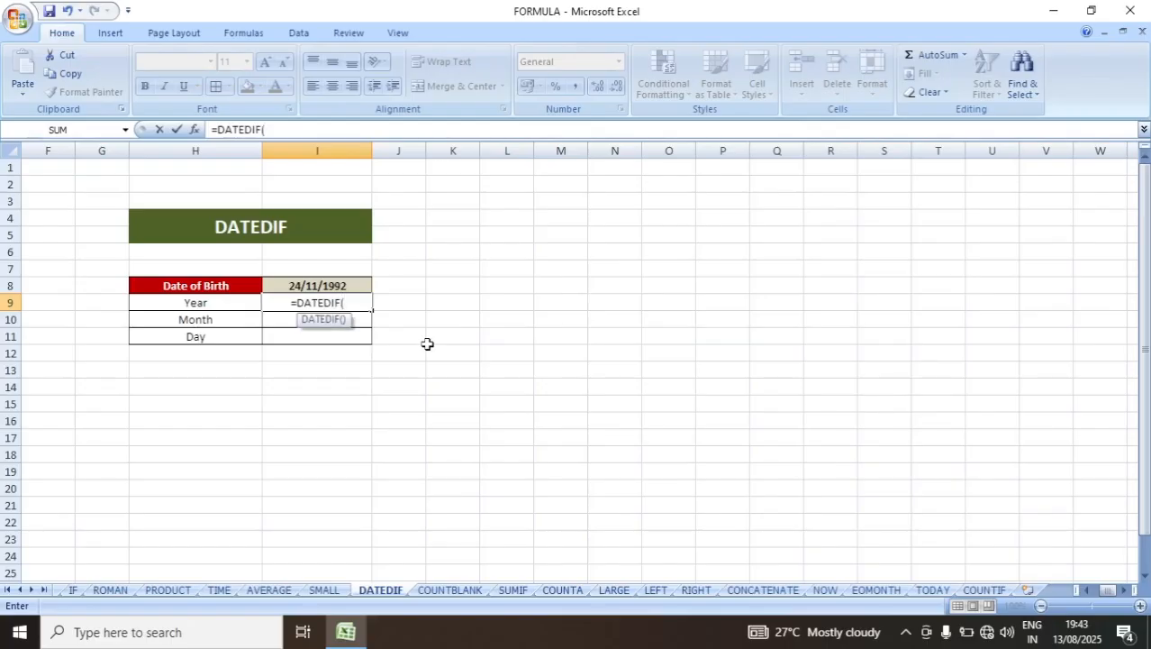
{"action": "left_click", "coordinate": [359, 288]}
{"action": "type", "text": ","}
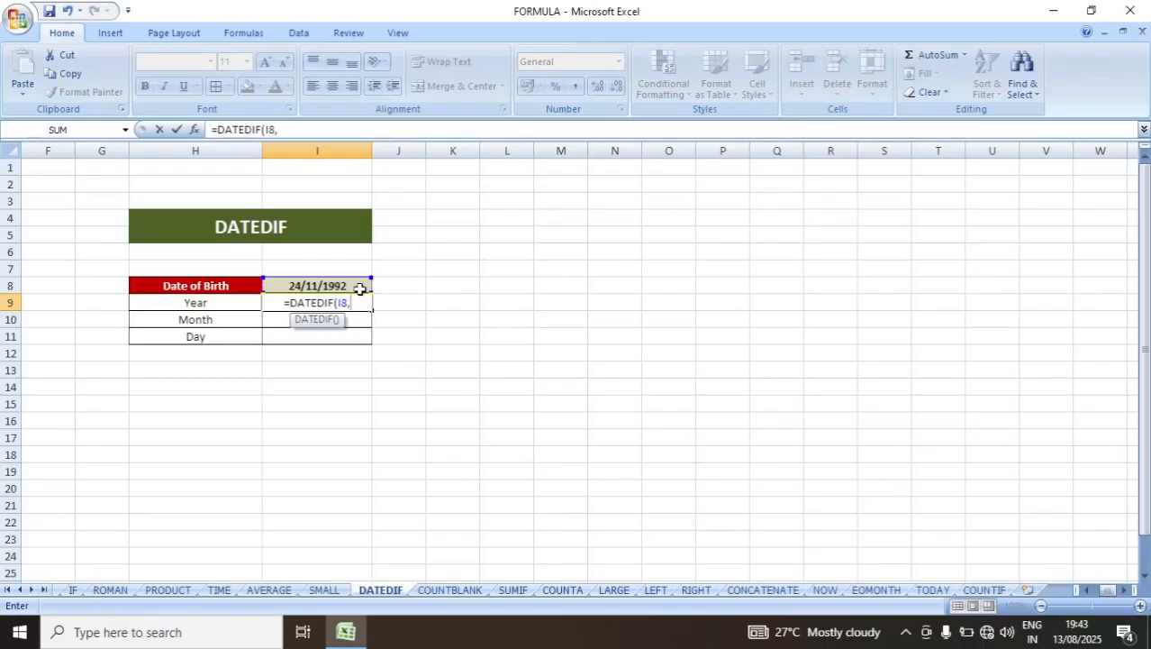
{"action": "type", "text": "T"}
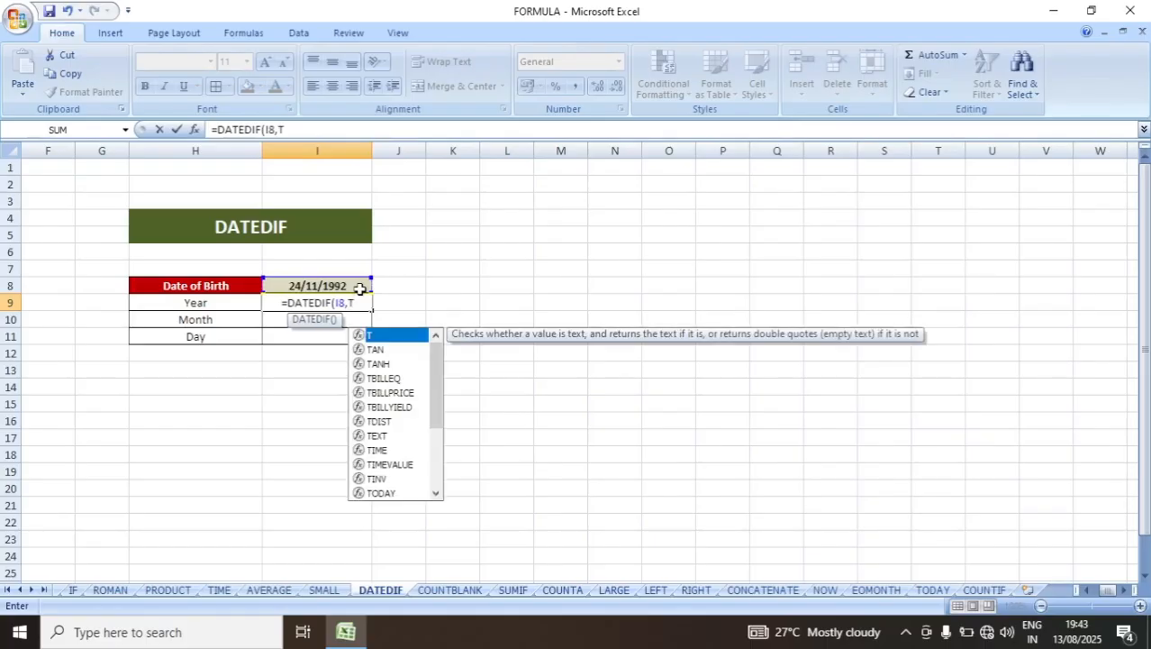
{"action": "type", "text": "ODAY"}
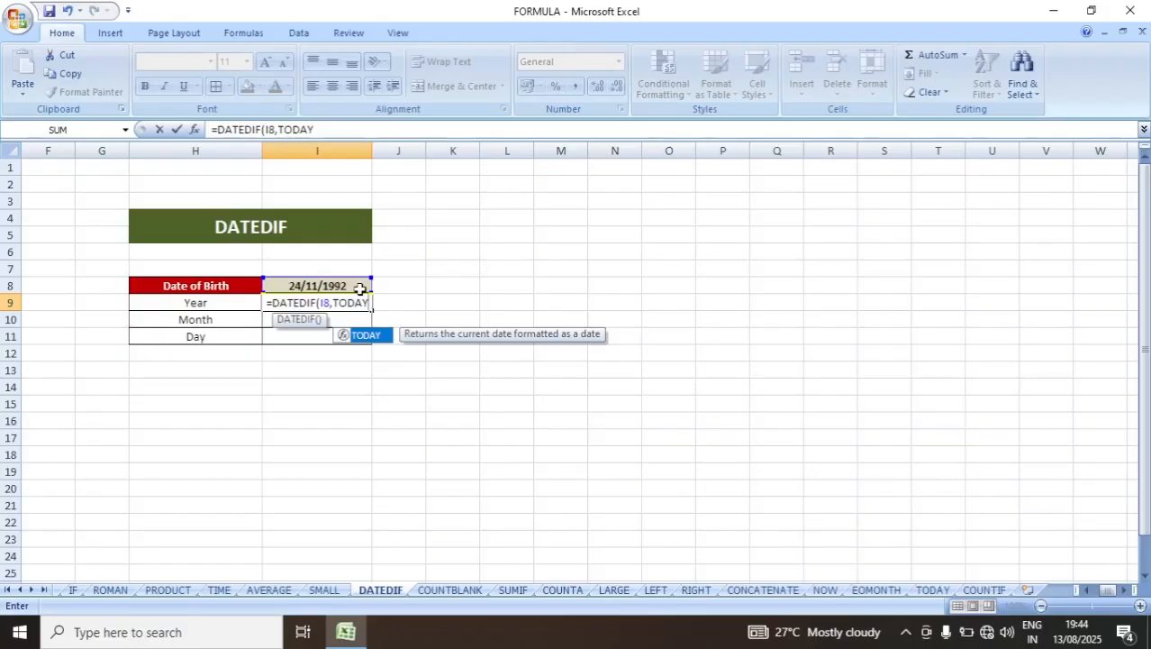
{"action": "type", "text": "()"}
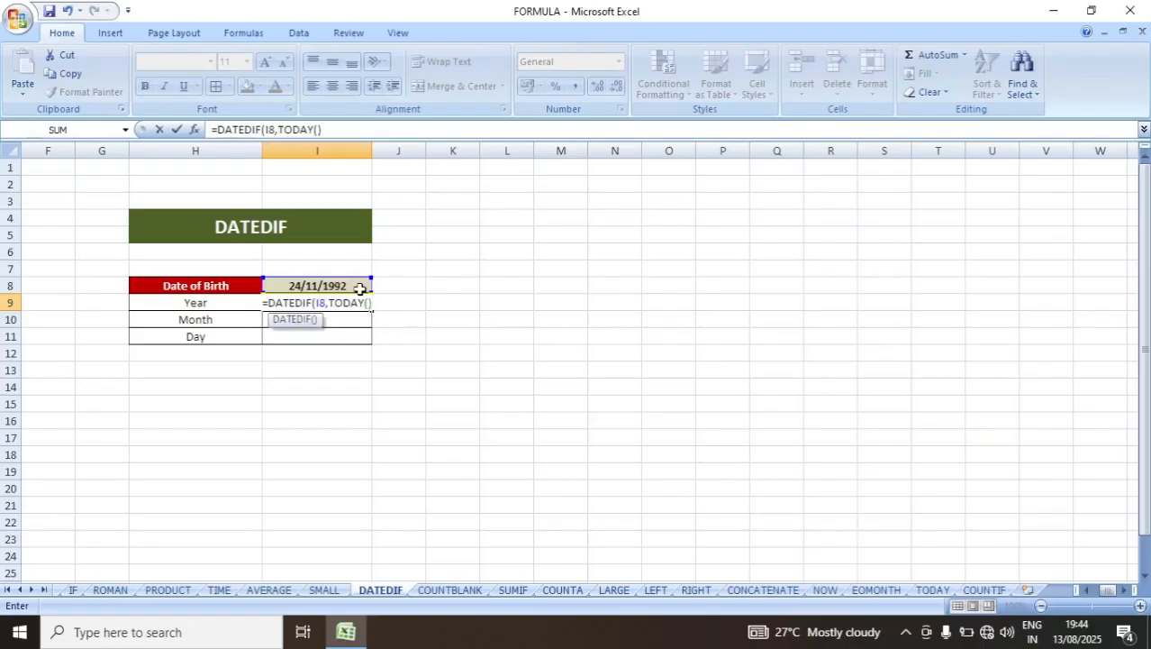
{"action": "type", "text": ","}
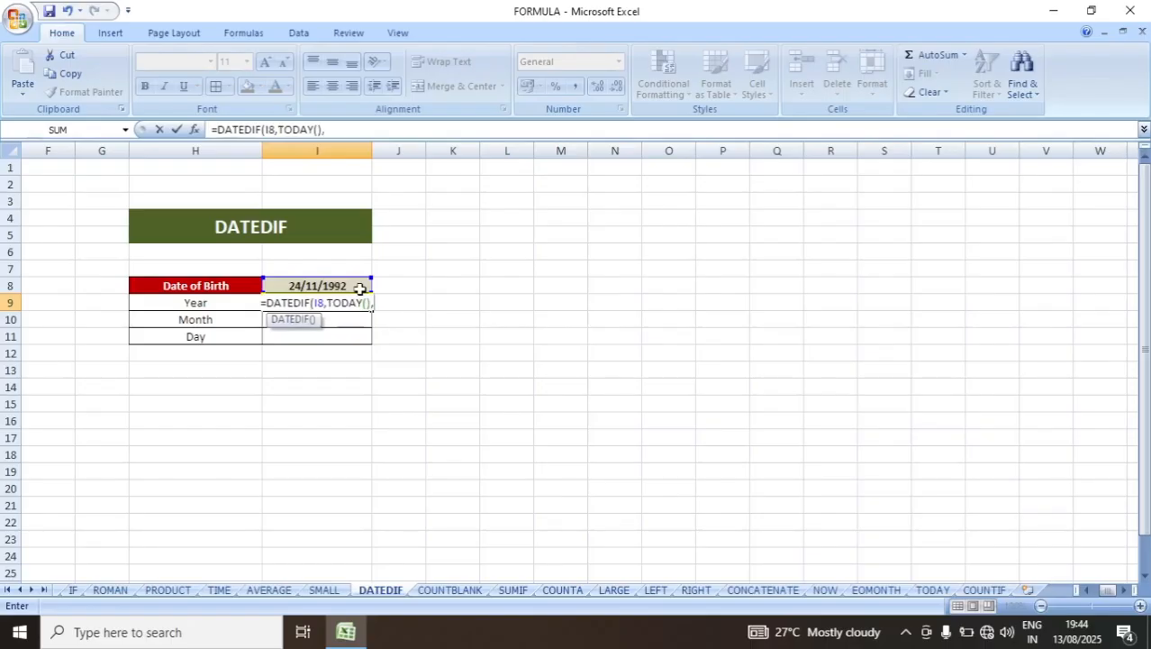
{"action": "type", "text": "\"Y"}
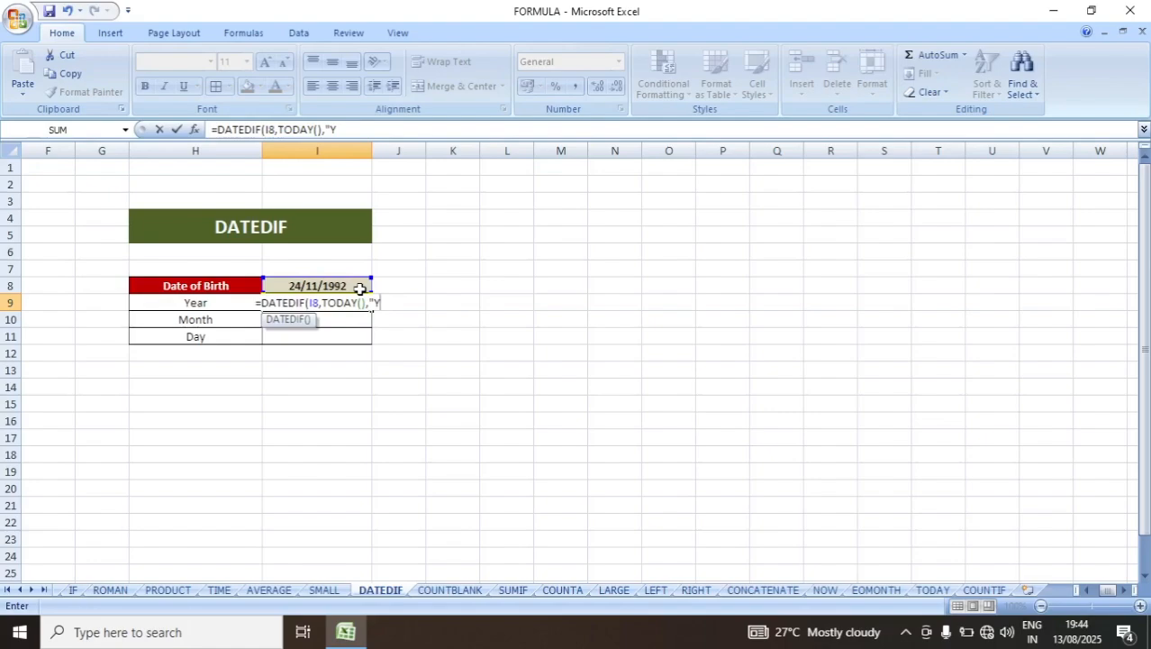
{"action": "type", "text": "\""}
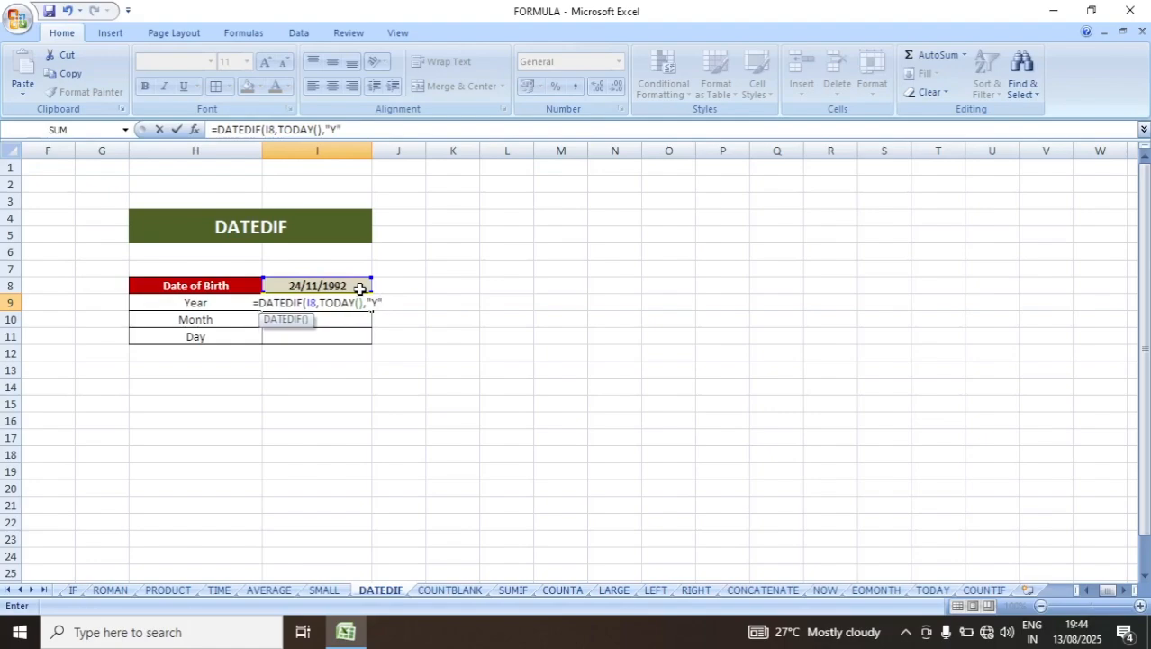
{"action": "type", "text": ")"}
{"action": "key", "text": "Return"}
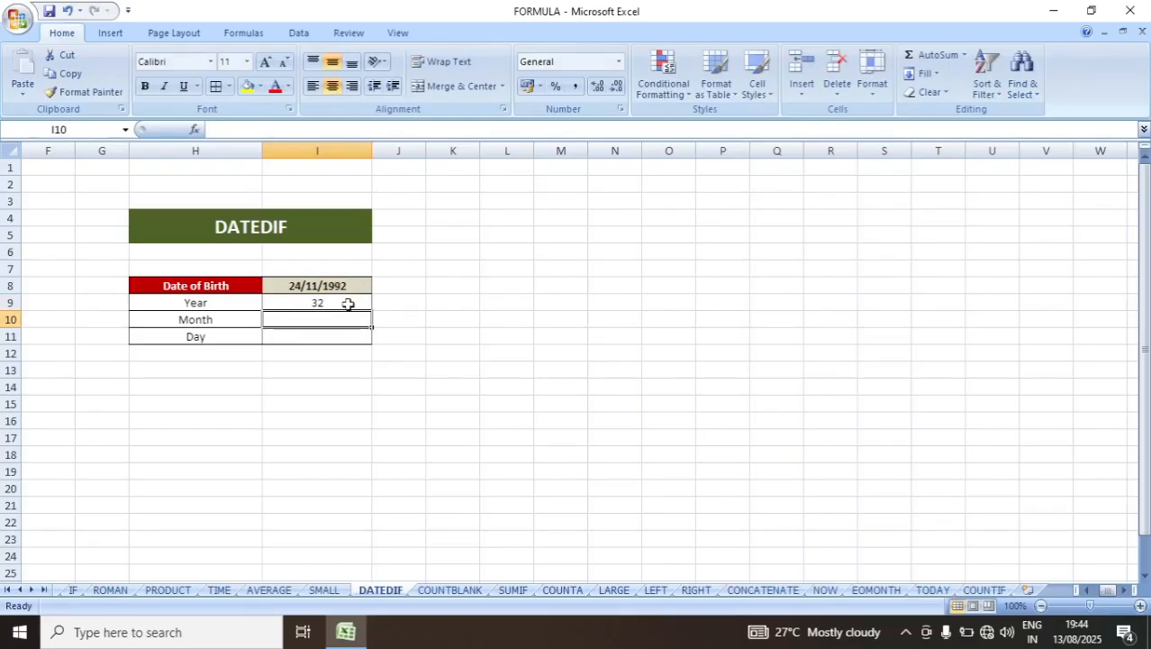
Calculate the remaining months of the age in cell I10 with =DATEDIF(I8,TODAY(),"YM").
{"action": "type", "text": "="}
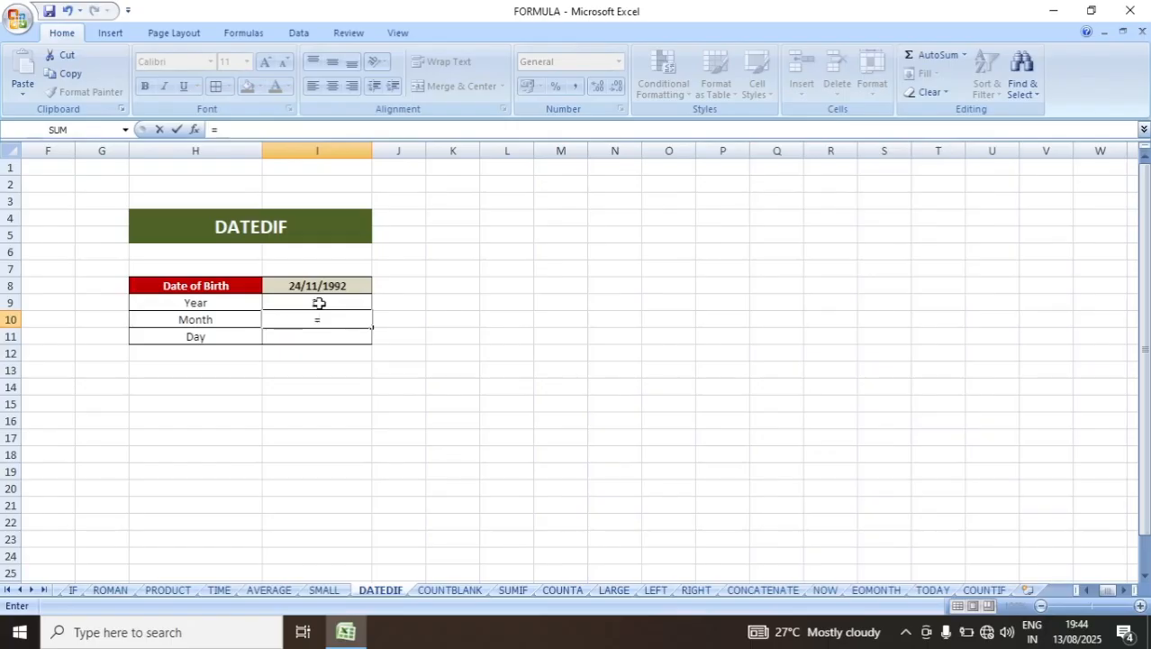
{"action": "type", "text": "DATEDI"}
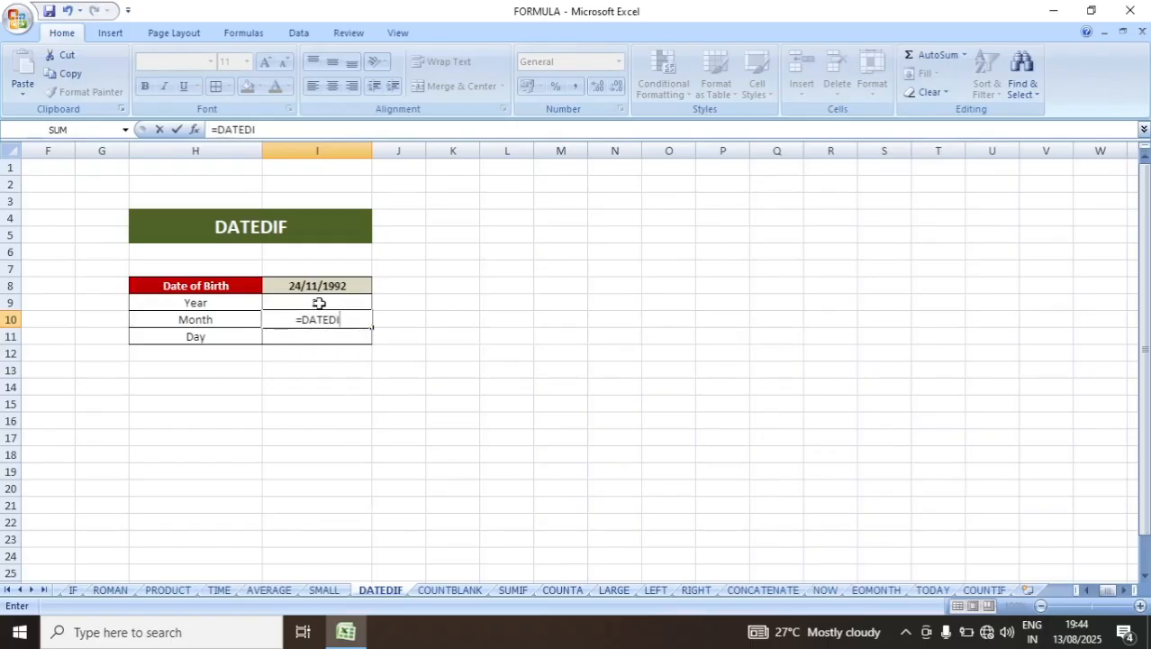
{"action": "type", "text": "F("}
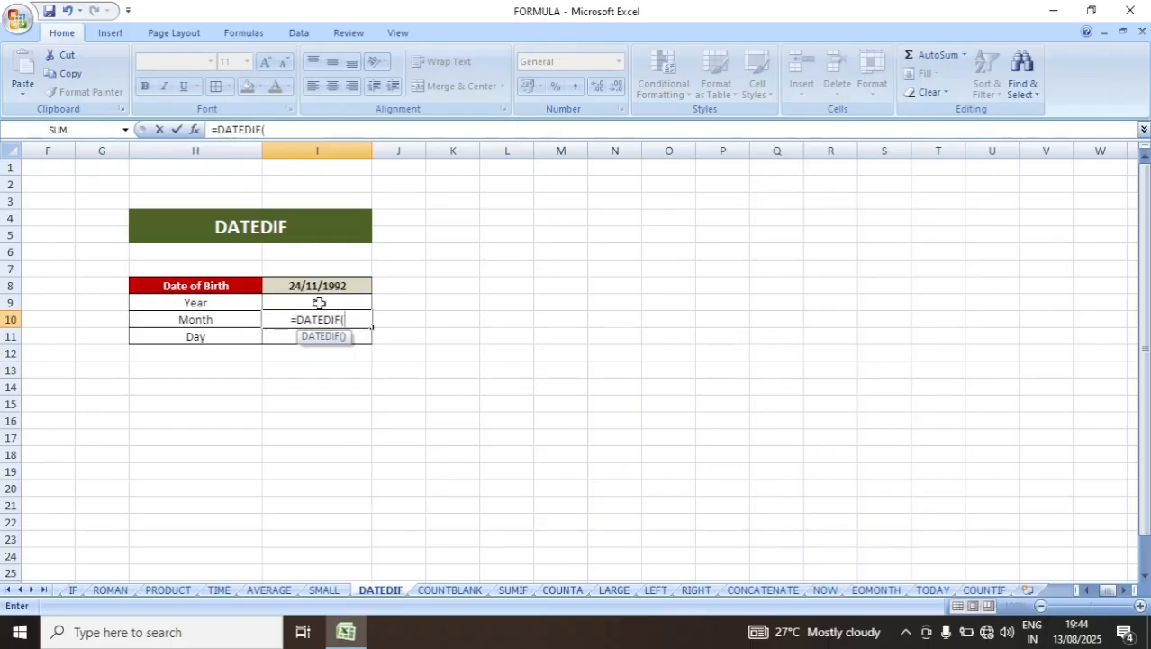
{"action": "left_click", "coordinate": [324, 289]}
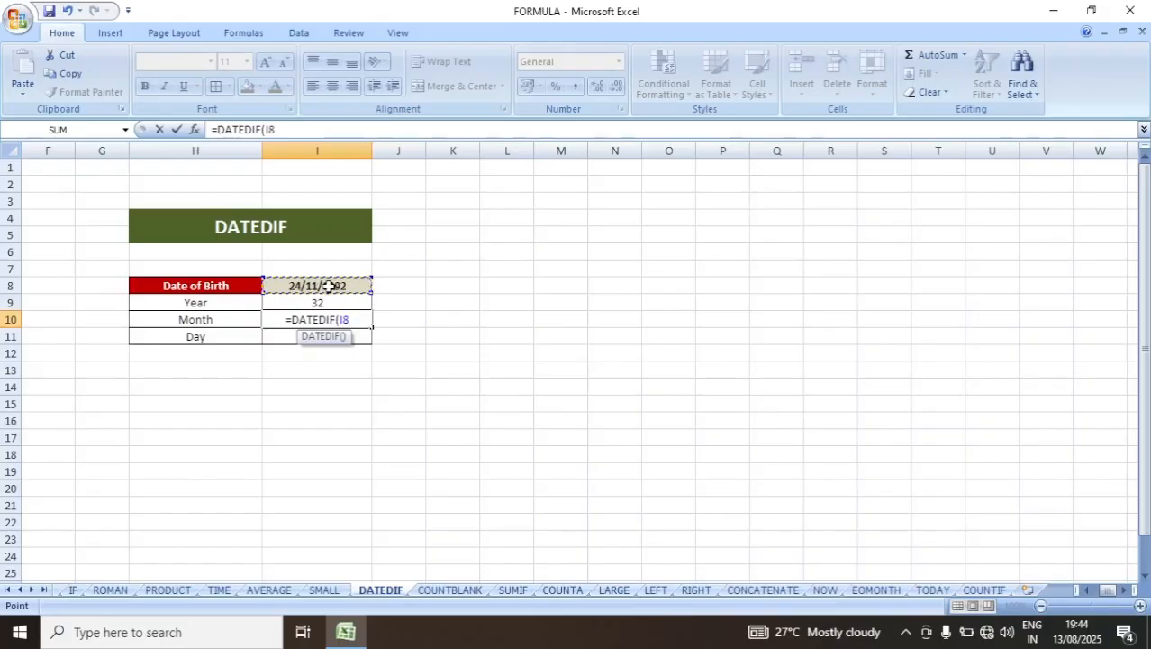
{"action": "type", "text": ","}
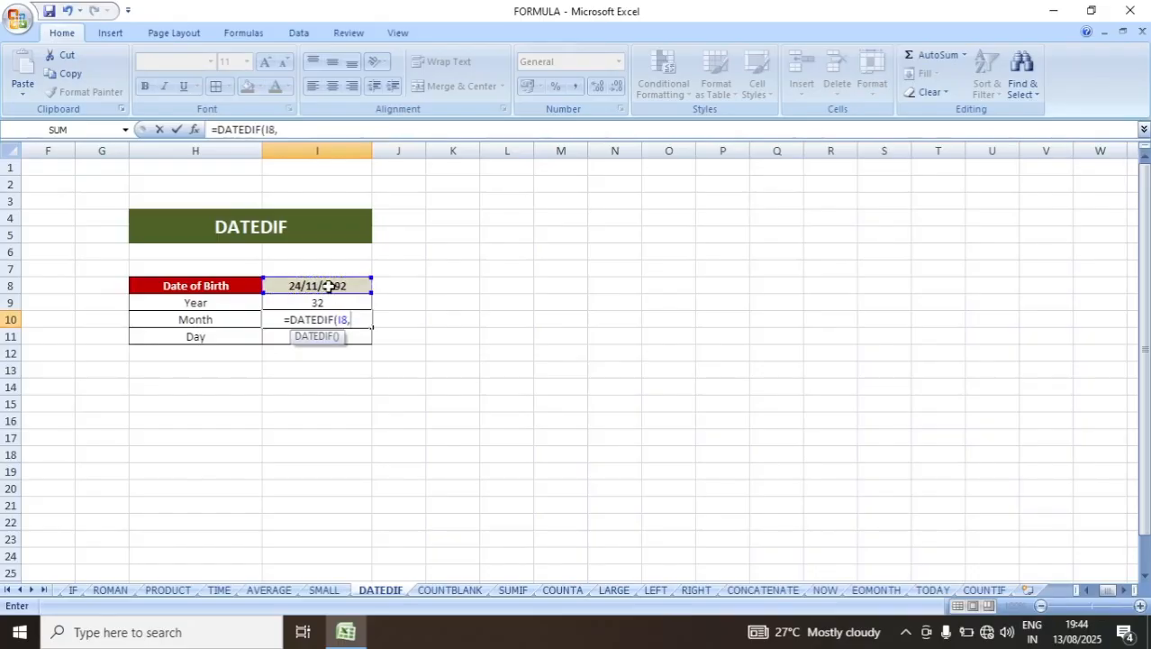
{"action": "type", "text": "TO"}
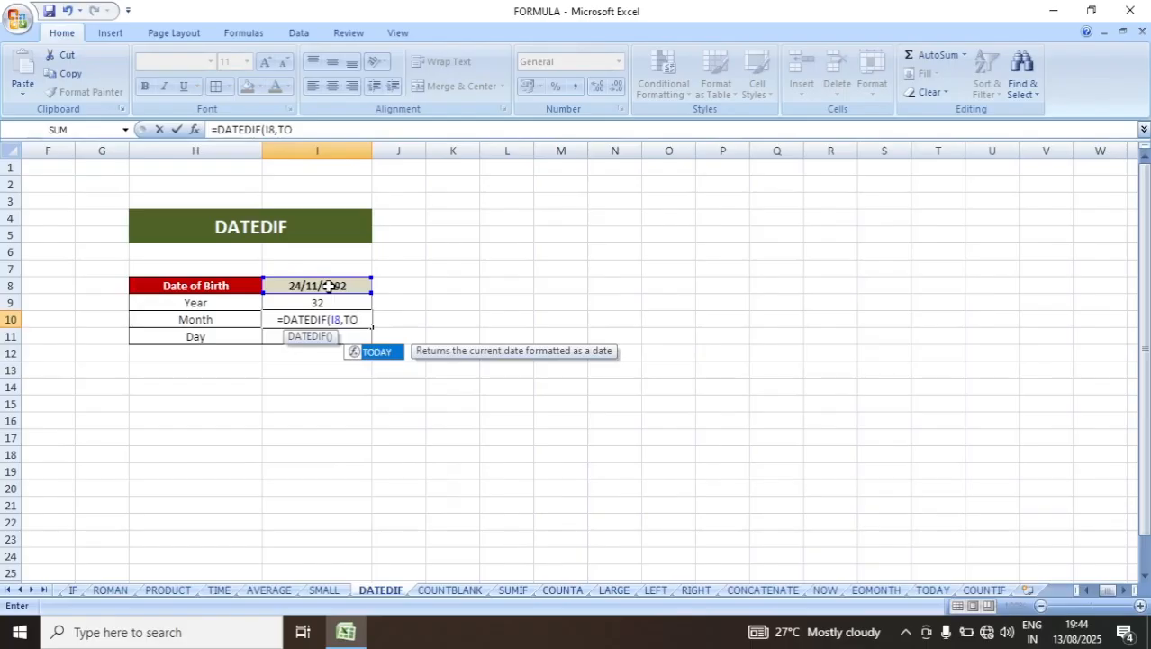
{"action": "type", "text": "DAY"}
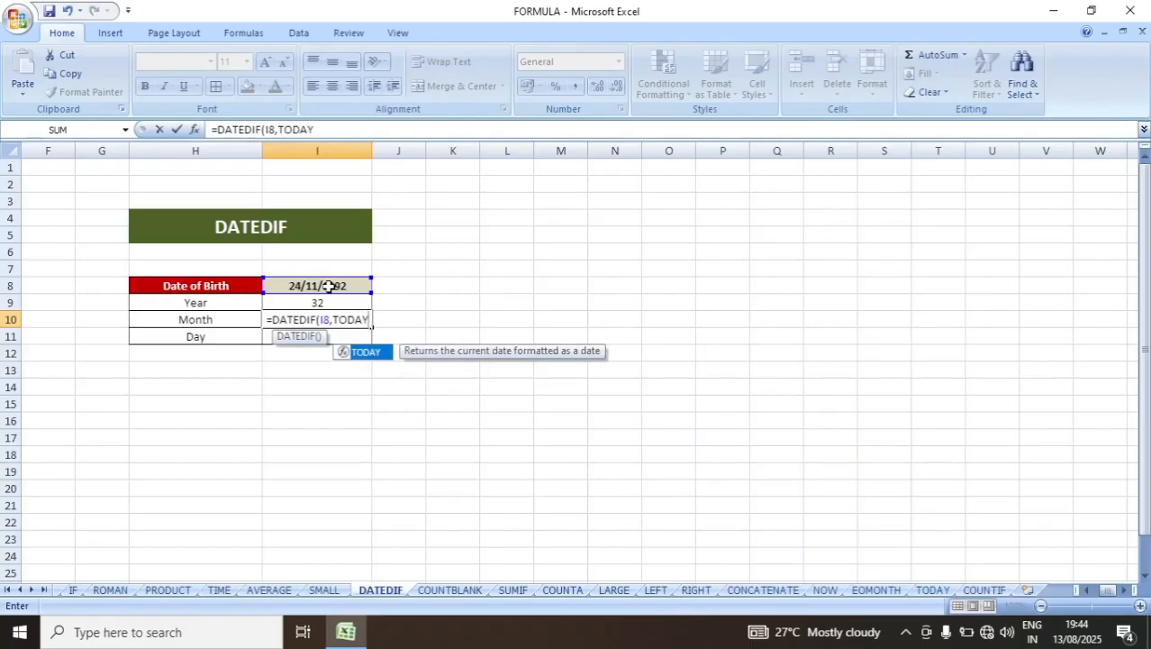
{"action": "type", "text": "()"}
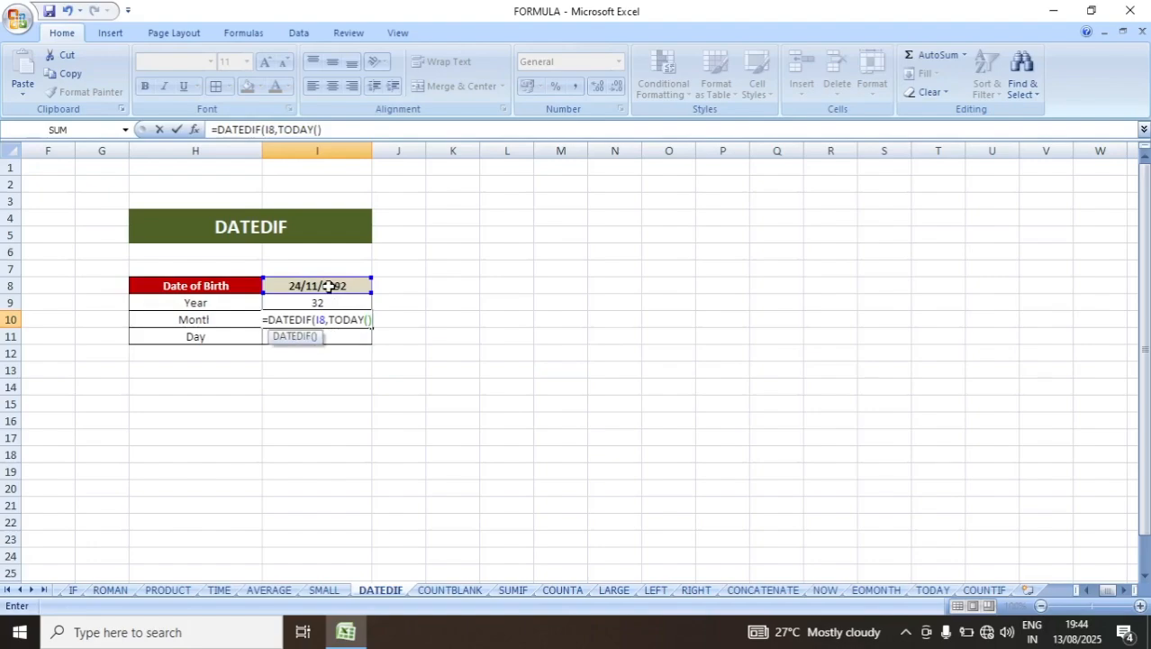
{"action": "type", "text": ",\""}
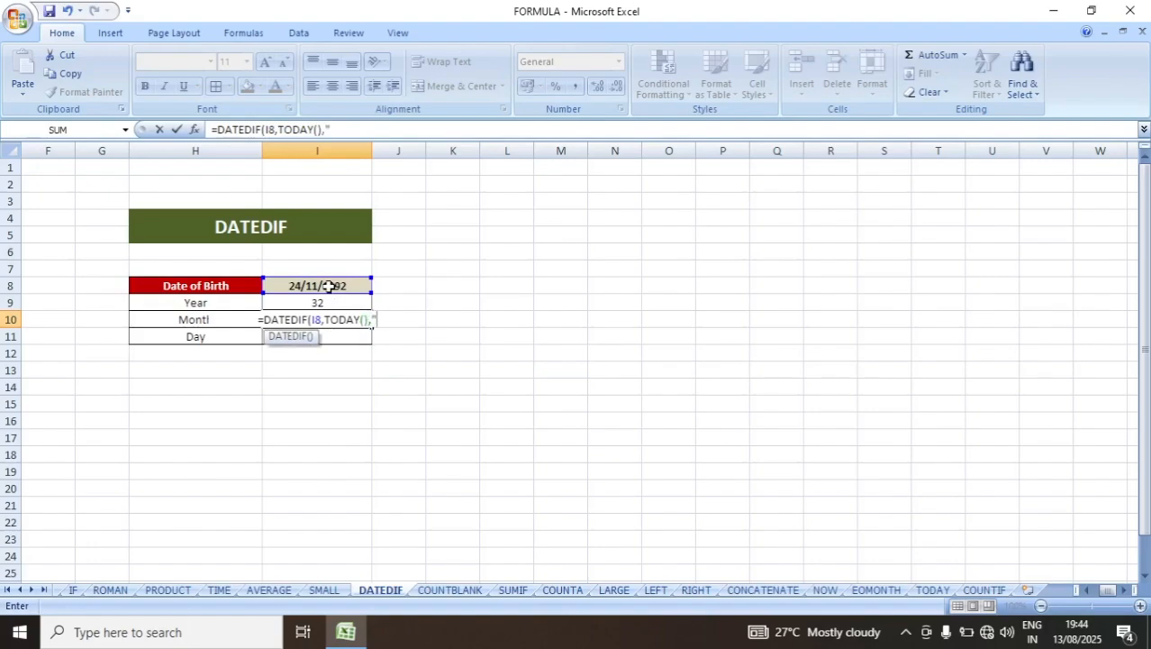
{"action": "type", "text": "YM"}
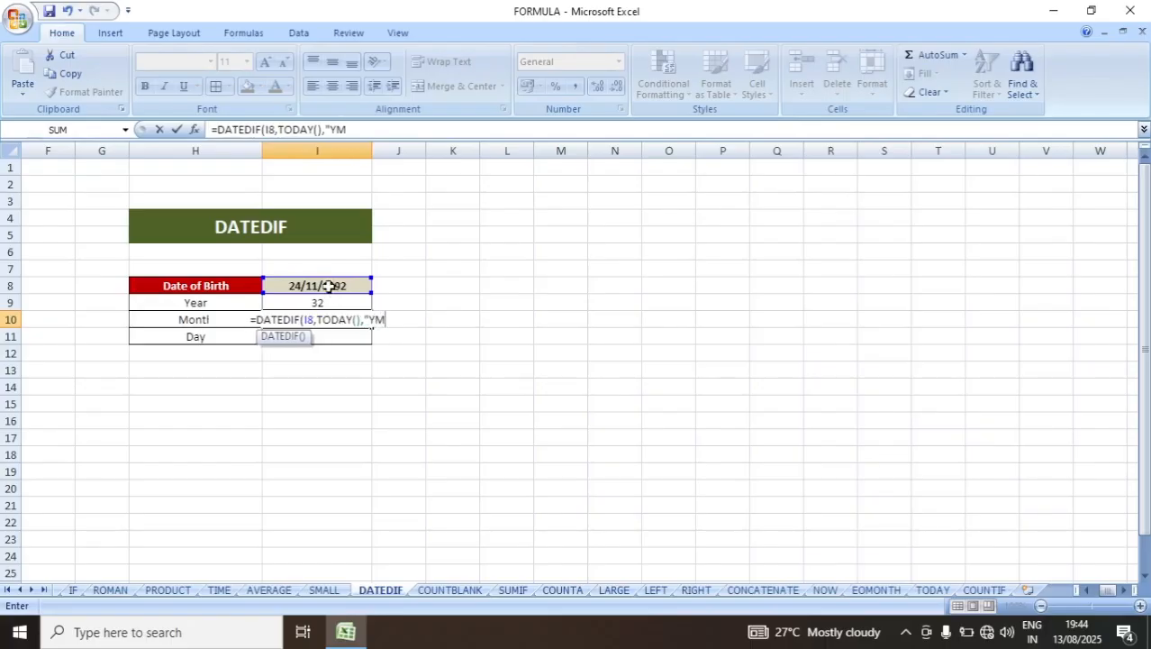
{"action": "type", "text": "\""}
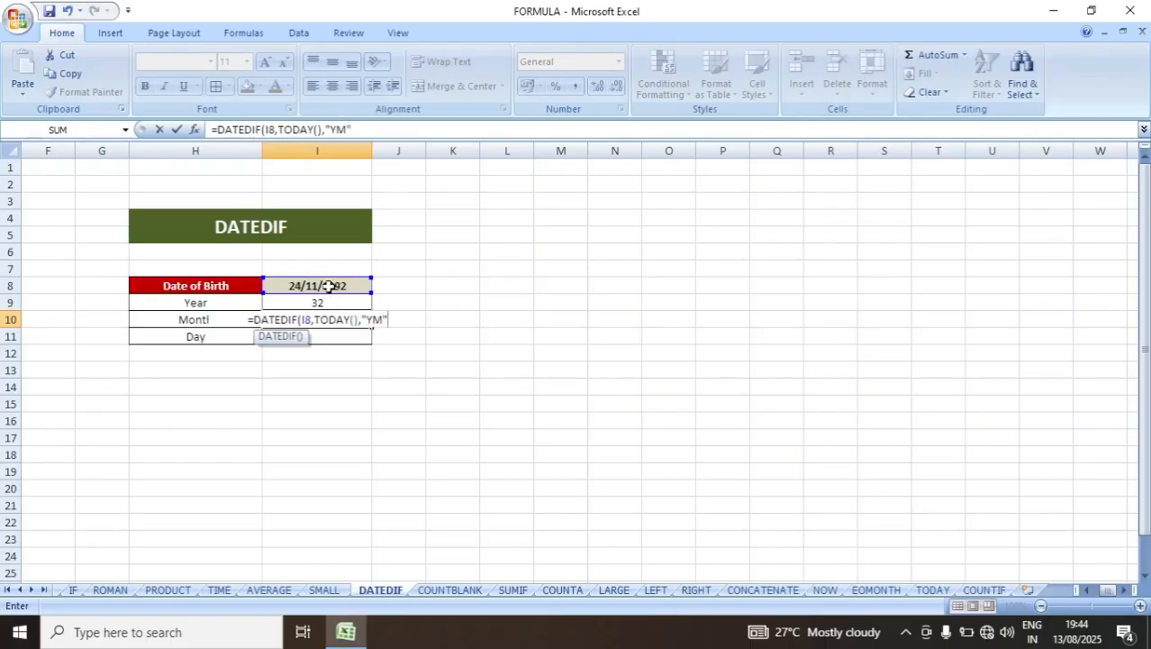
{"action": "type", "text": ")"}
{"action": "key", "text": "Return"}
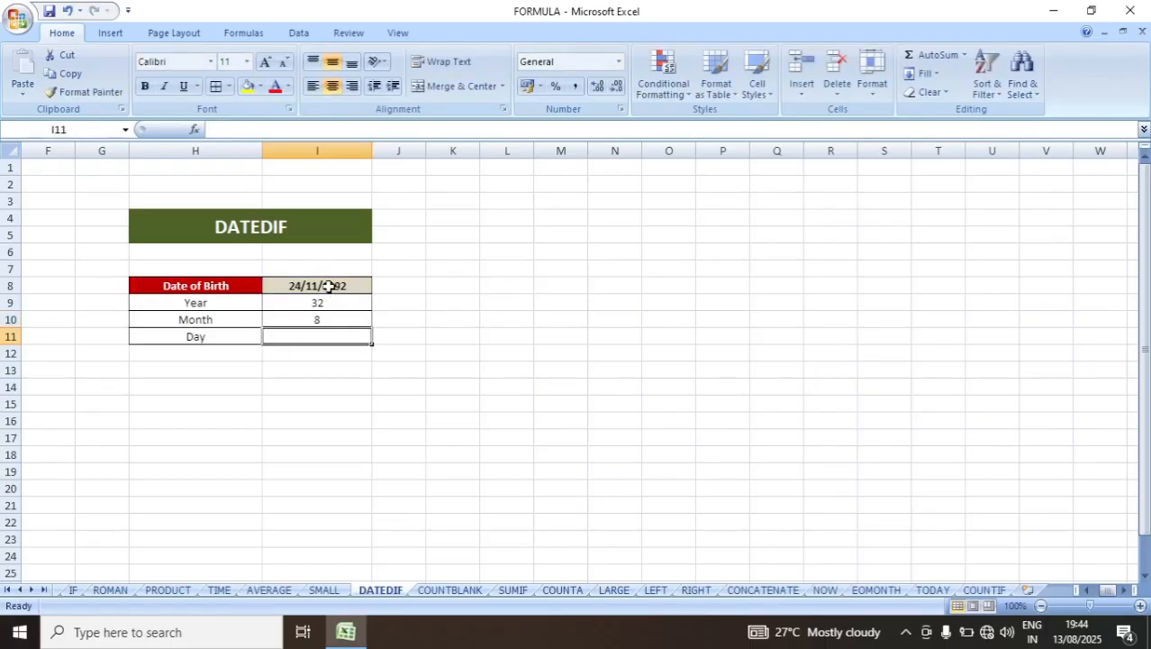
Calculate the remaining days of the age in cell I11 with =DATEDIF(I8,TODAY(),"MD").
{"action": "type", "text": "="}
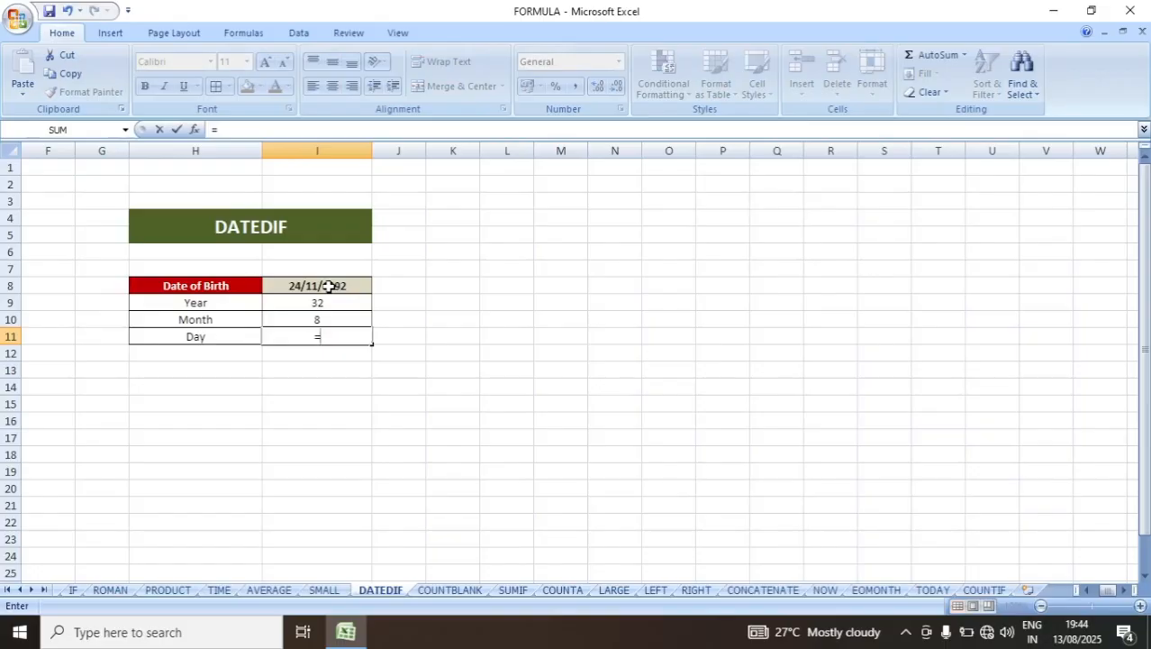
{"action": "type", "text": "DATEDIF("}
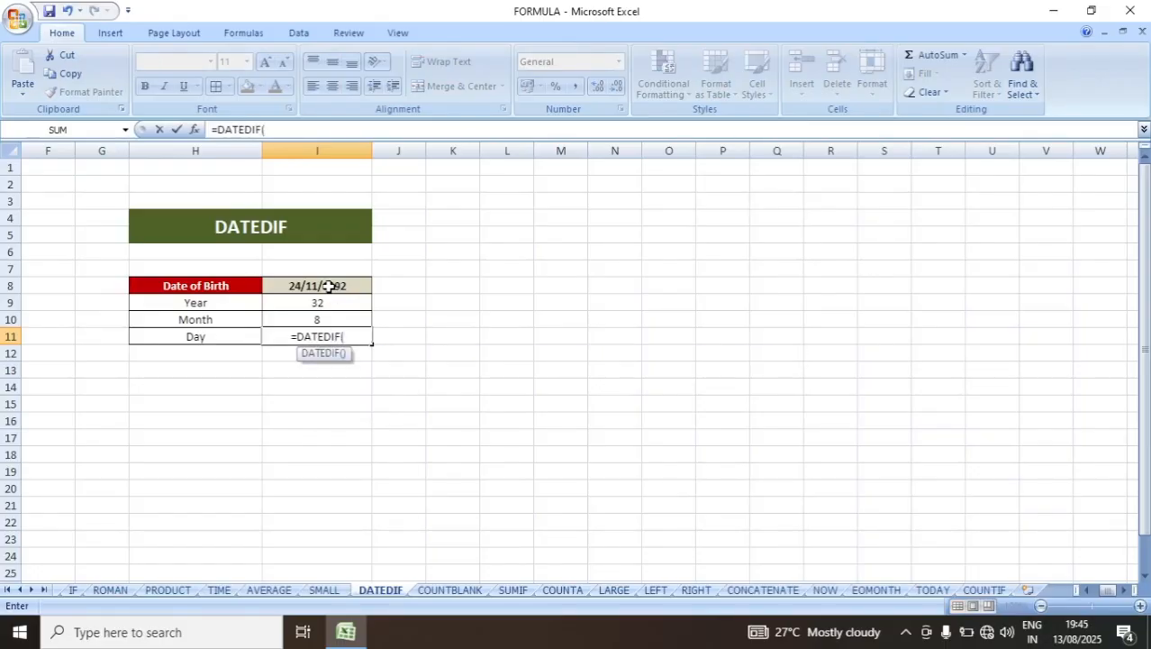
{"action": "left_click", "coordinate": [329, 285]}
{"action": "type", "text": "N"}
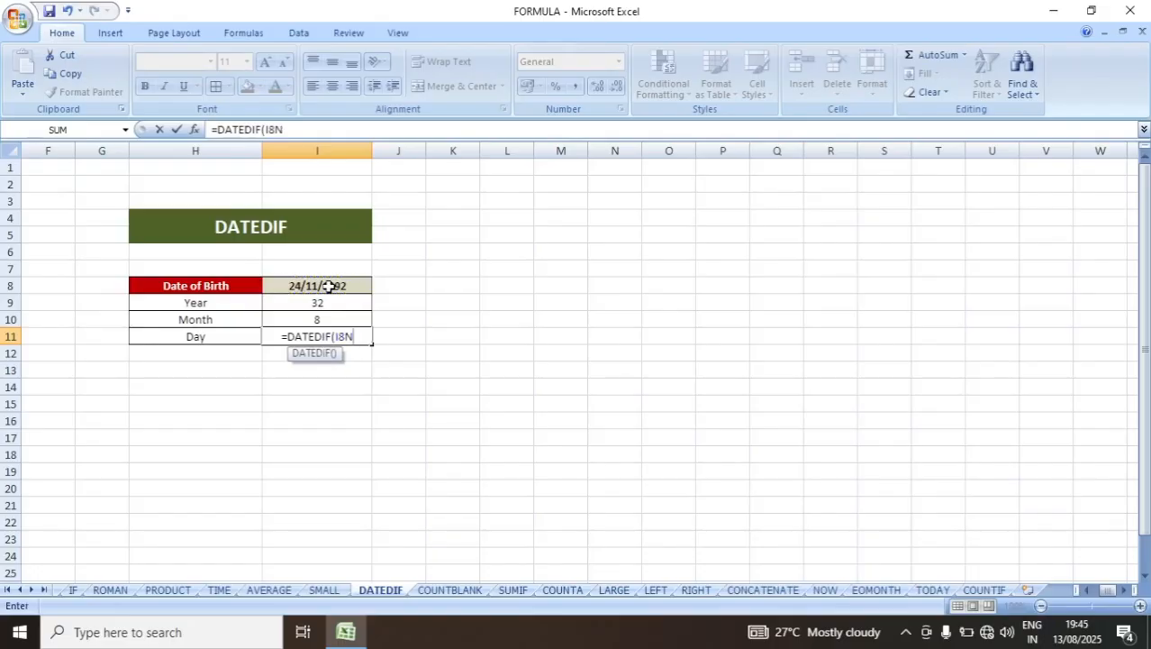
{"action": "key", "text": "BackSpace"}
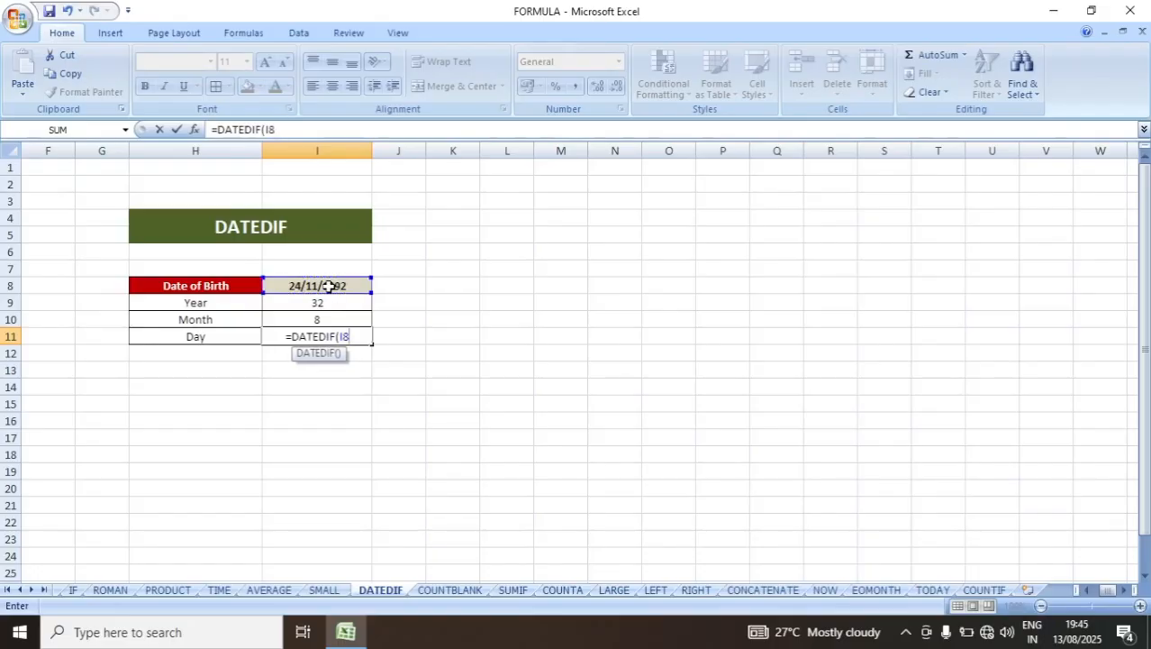
{"action": "type", "text": ","}
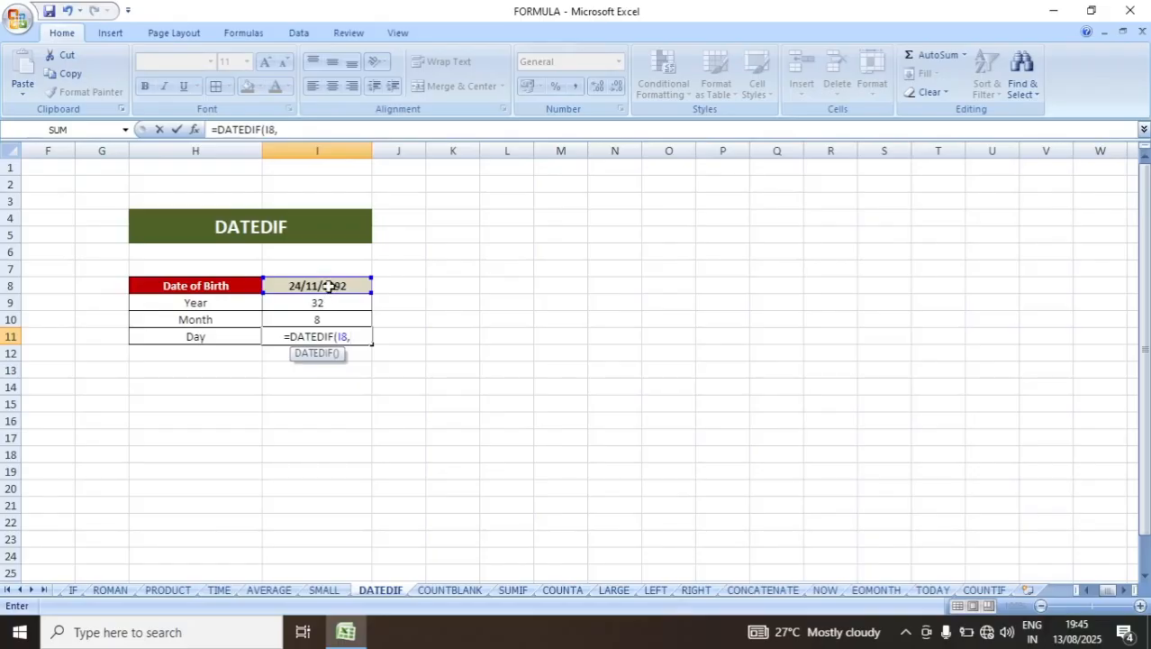
{"action": "type", "text": "TODAY"}
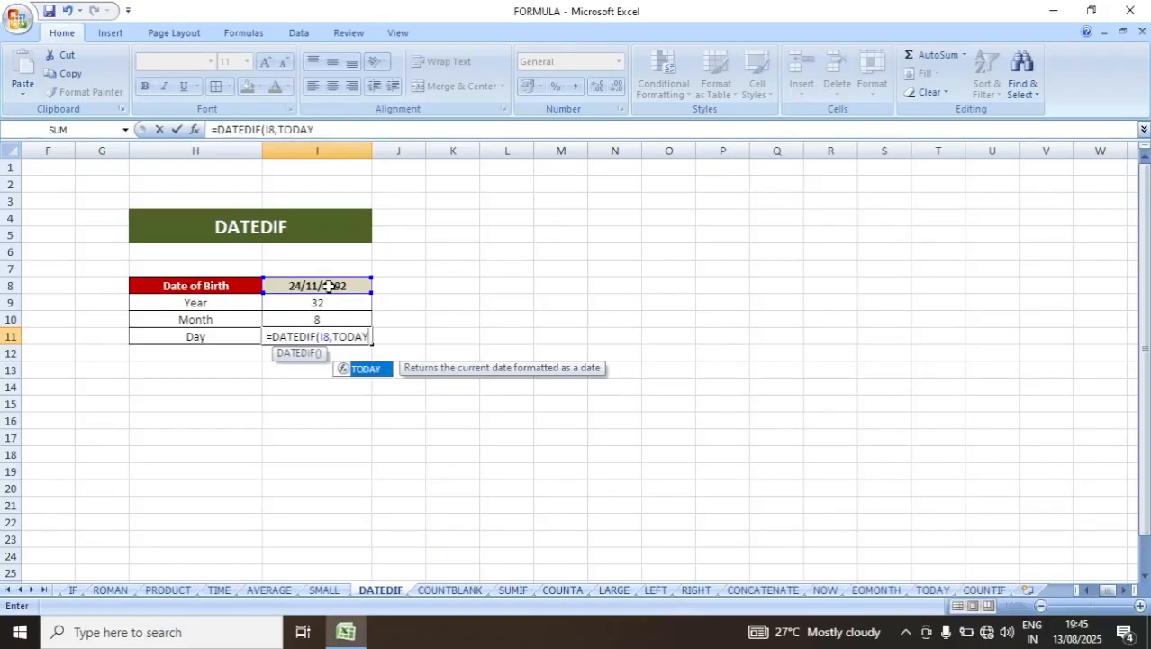
{"action": "type", "text": "("}
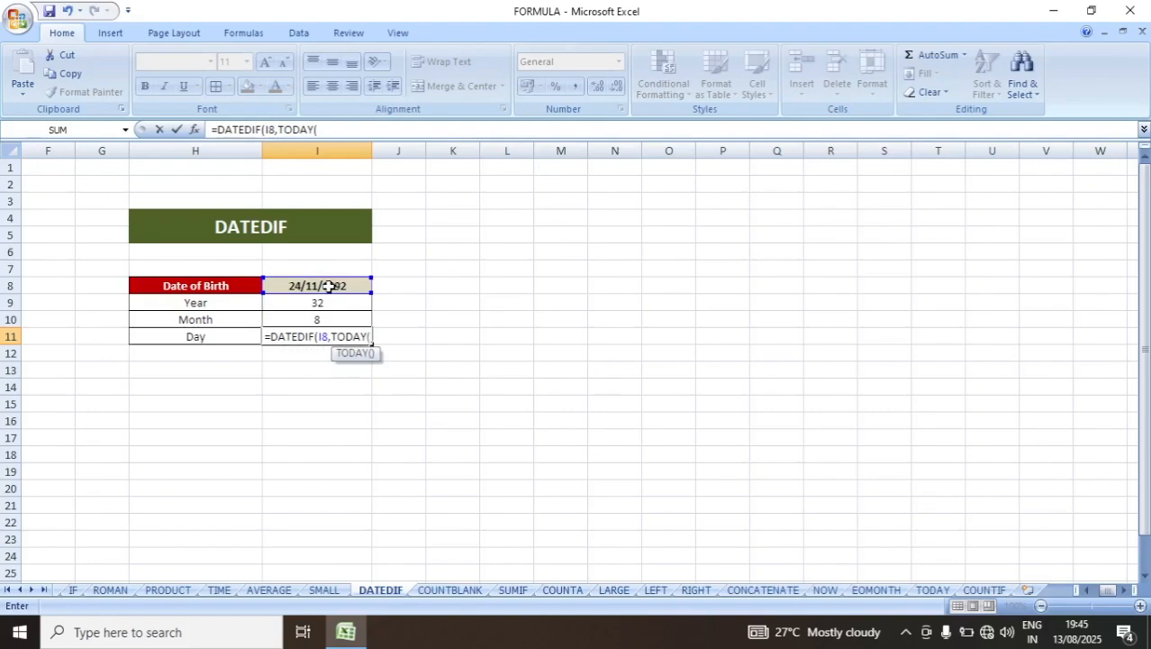
{"action": "type", "text": ")"}
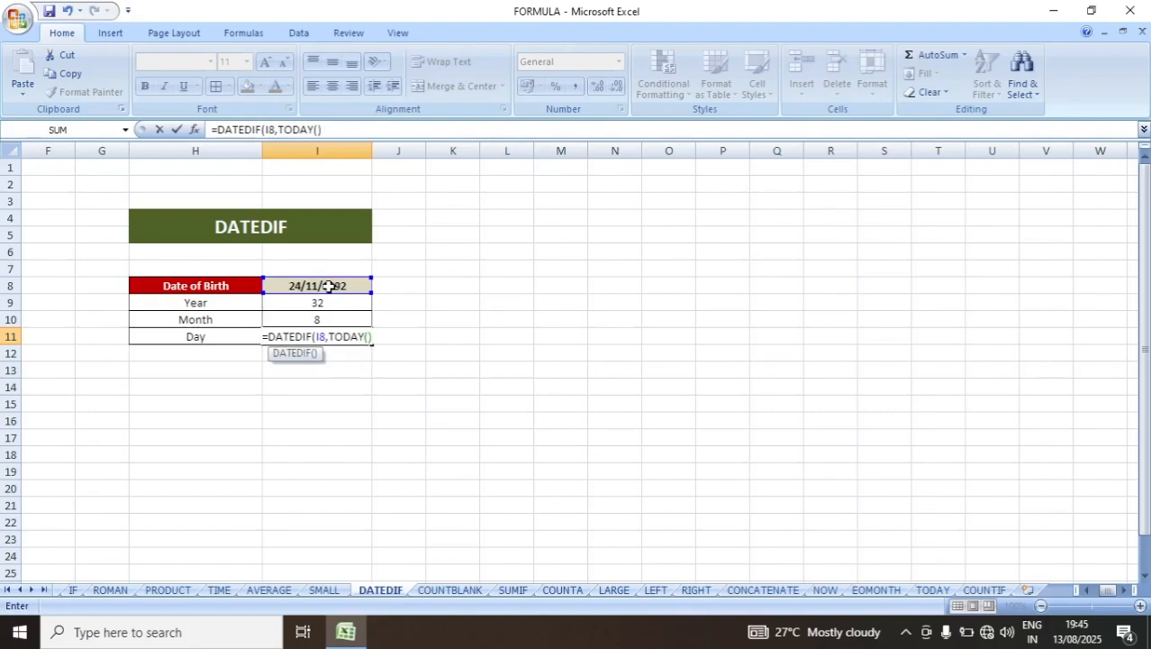
{"action": "type", "text": ",\""}
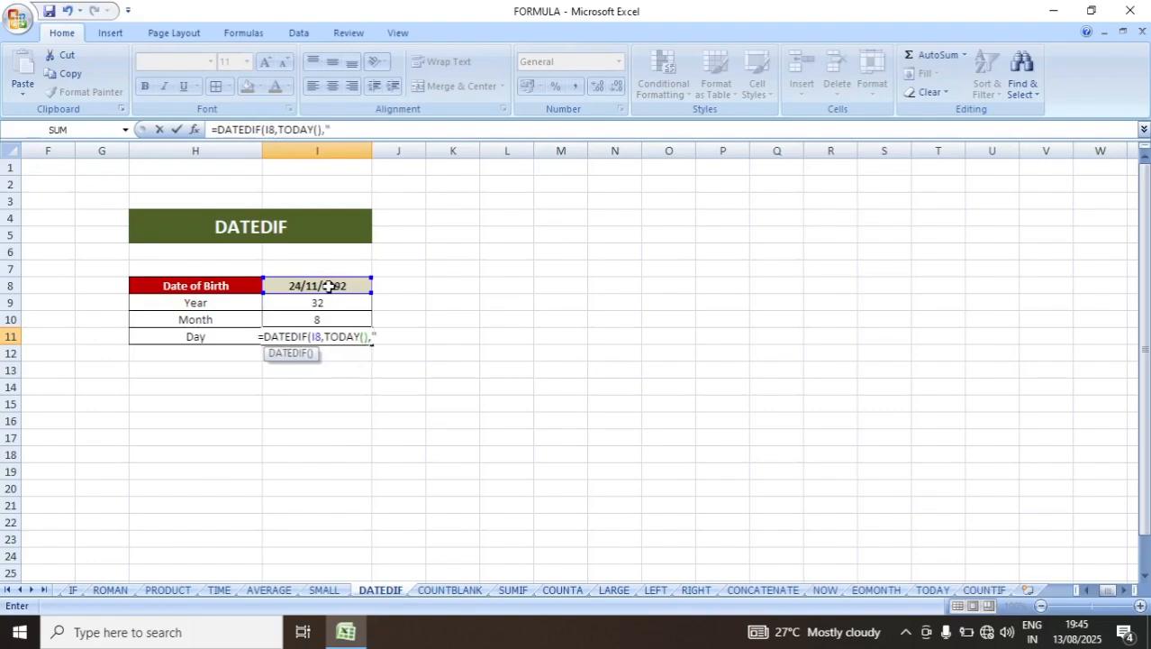
{"action": "type", "text": "MD"}
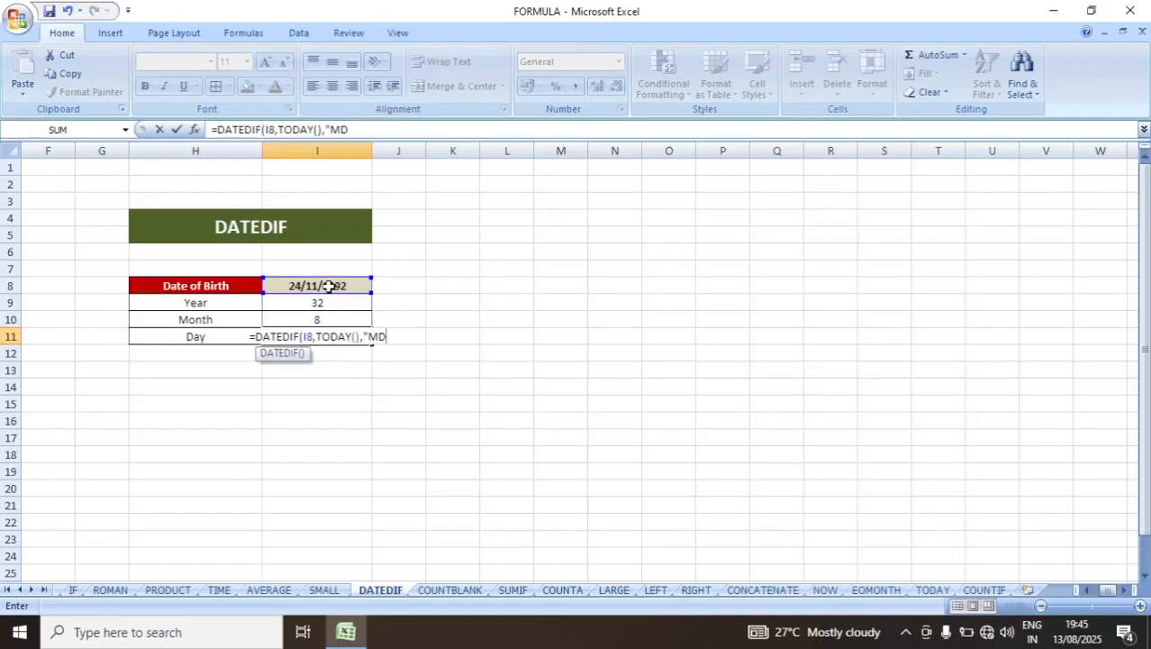
{"action": "type", "text": "\")"}
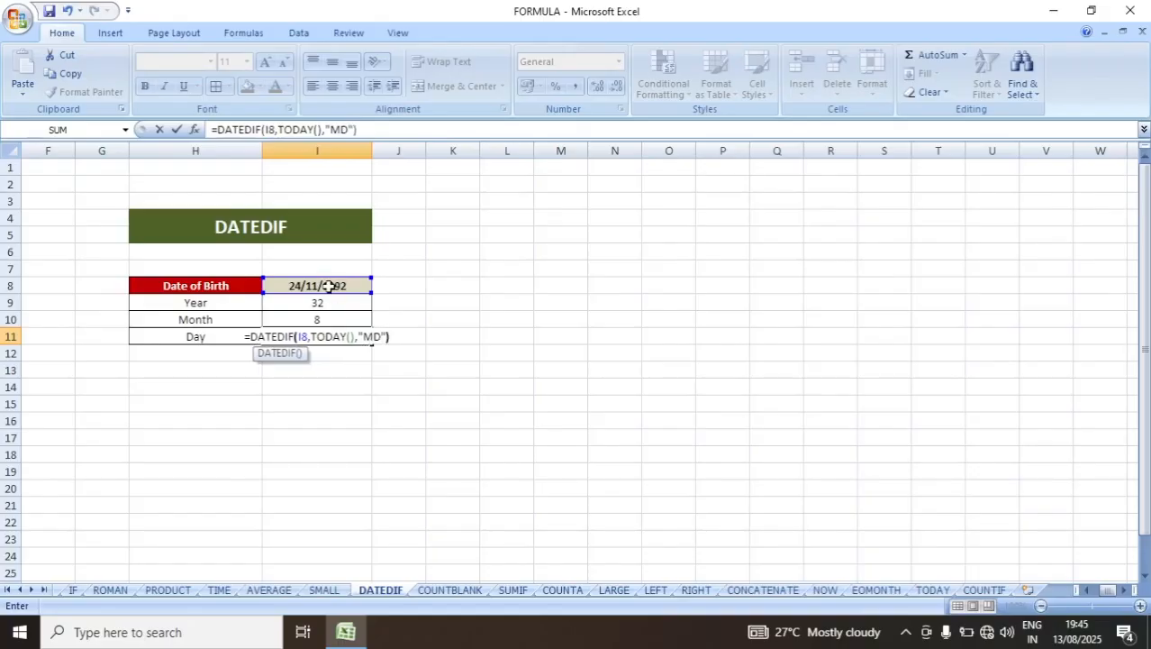
{"action": "key", "text": "Return"}
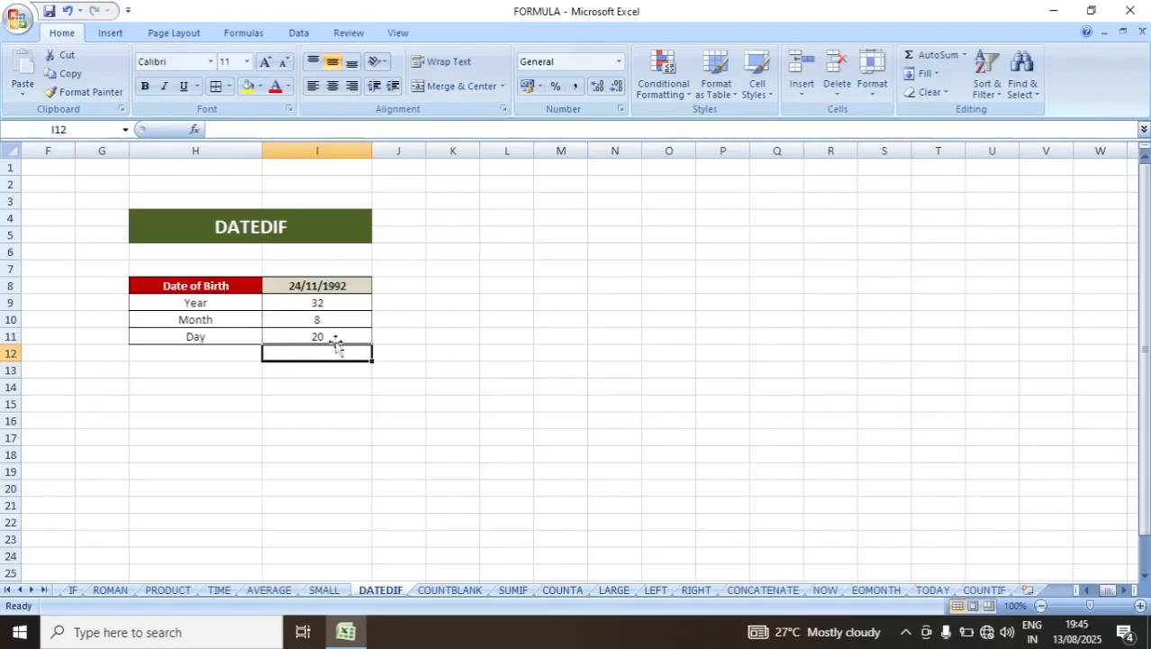
On the COUNTBLANK sheet, examine the name and mobile number columns, especially the empty cells H10 and H12.
{"action": "left_click", "coordinate": [429, 591]}
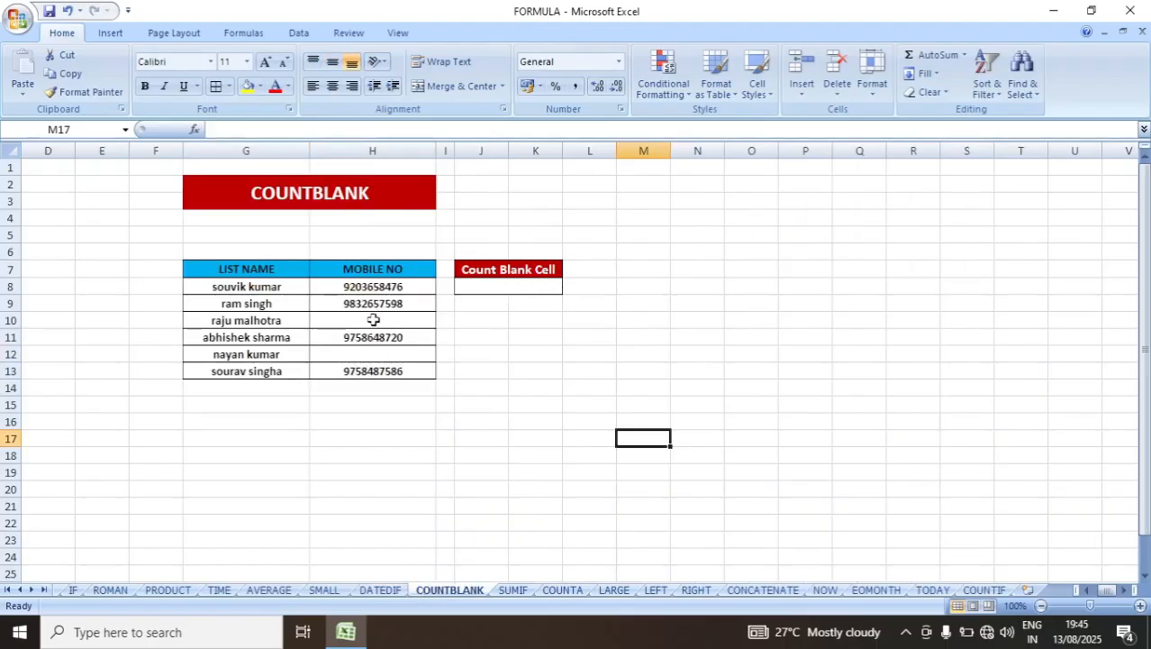
{"action": "left_click", "coordinate": [242, 273]}
{"action": "left_click_drag", "start_coordinate": [241, 273], "coordinate": [253, 376]}
{"action": "left_click_drag", "start_coordinate": [360, 269], "coordinate": [368, 370]}
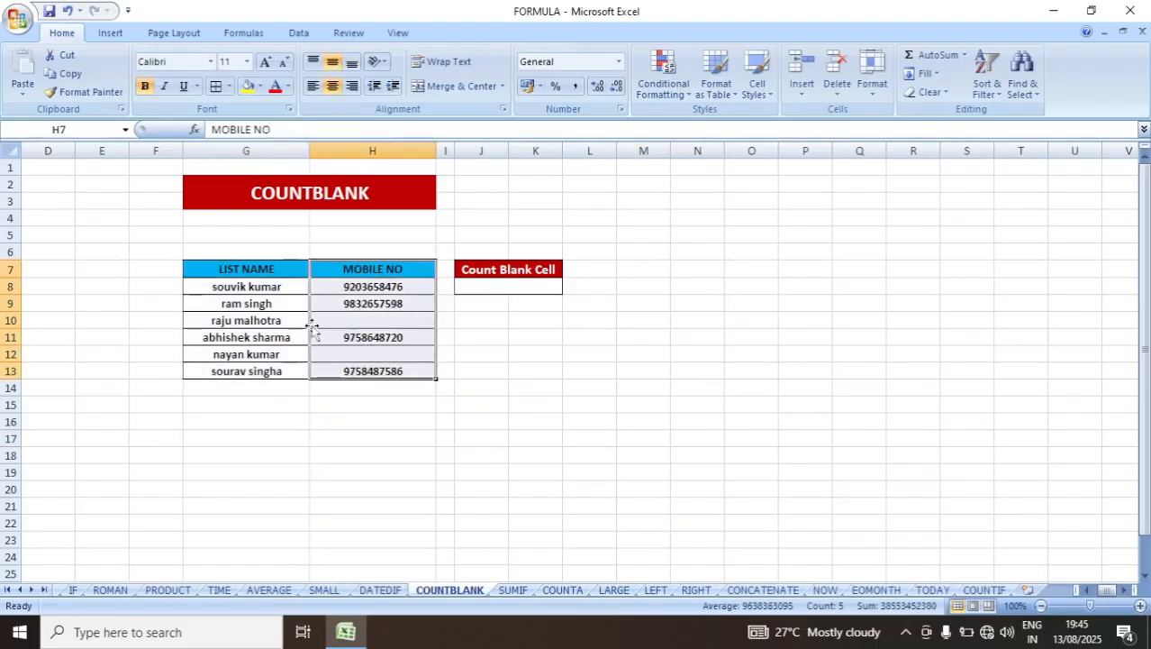
{"action": "left_click", "coordinate": [341, 318]}
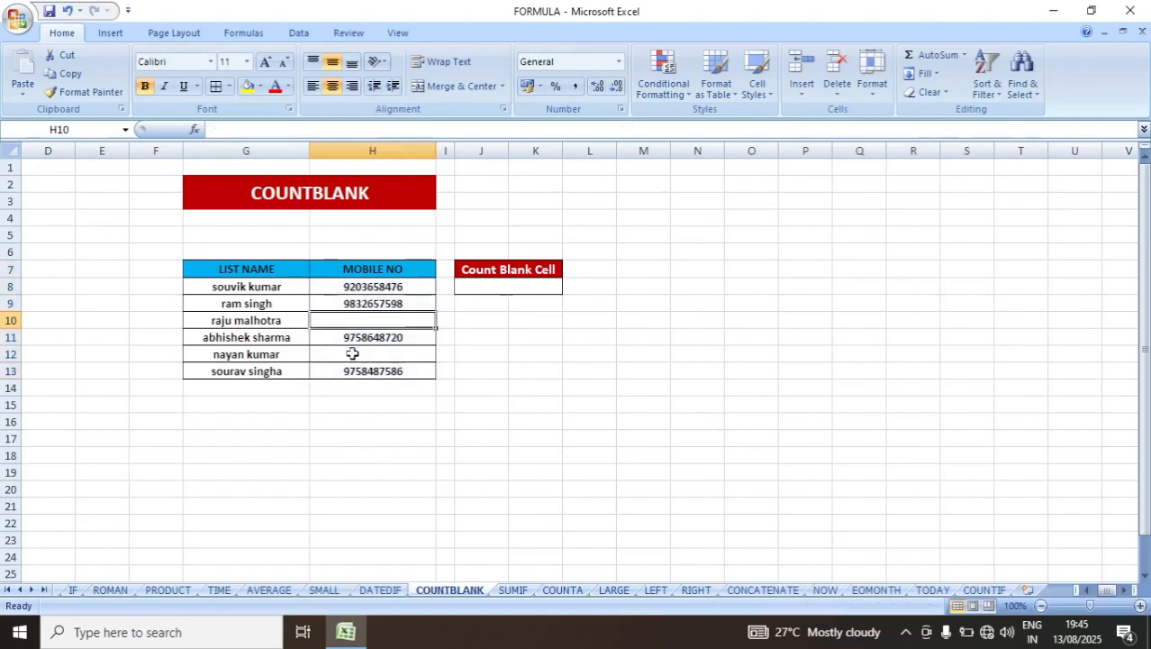
{"action": "left_click", "coordinate": [352, 352]}
{"action": "left_click", "coordinate": [352, 320]}
{"action": "left_click", "coordinate": [353, 353]}
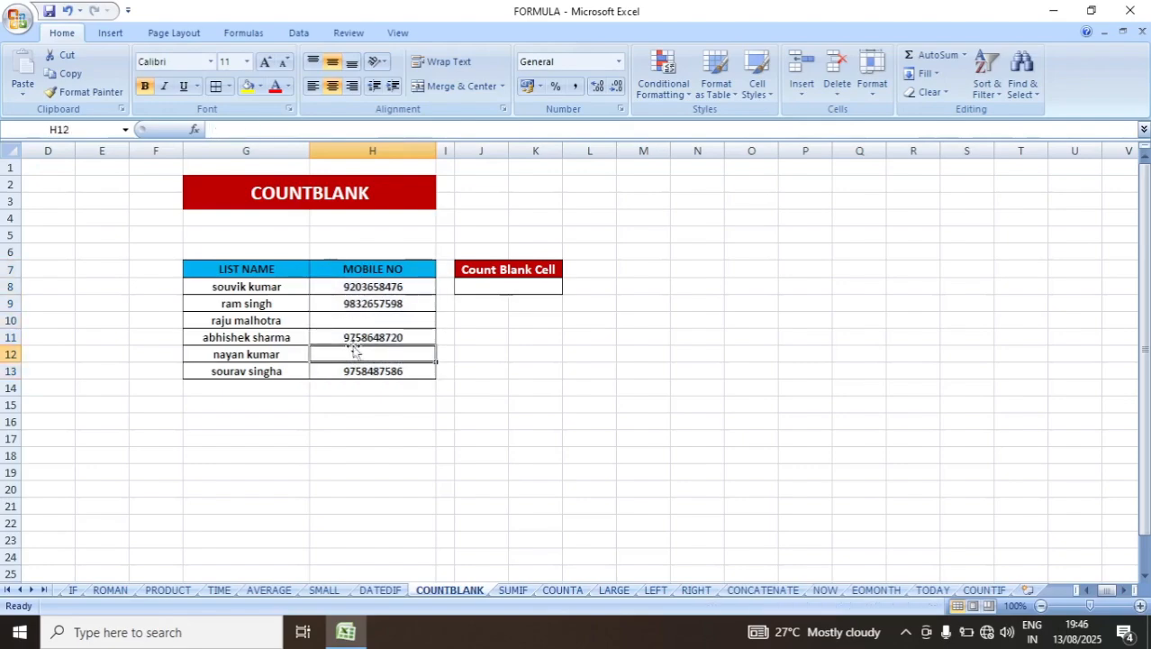
{"action": "left_click", "coordinate": [353, 320]}
{"action": "left_click", "coordinate": [357, 352]}
{"action": "left_click", "coordinate": [357, 319]}
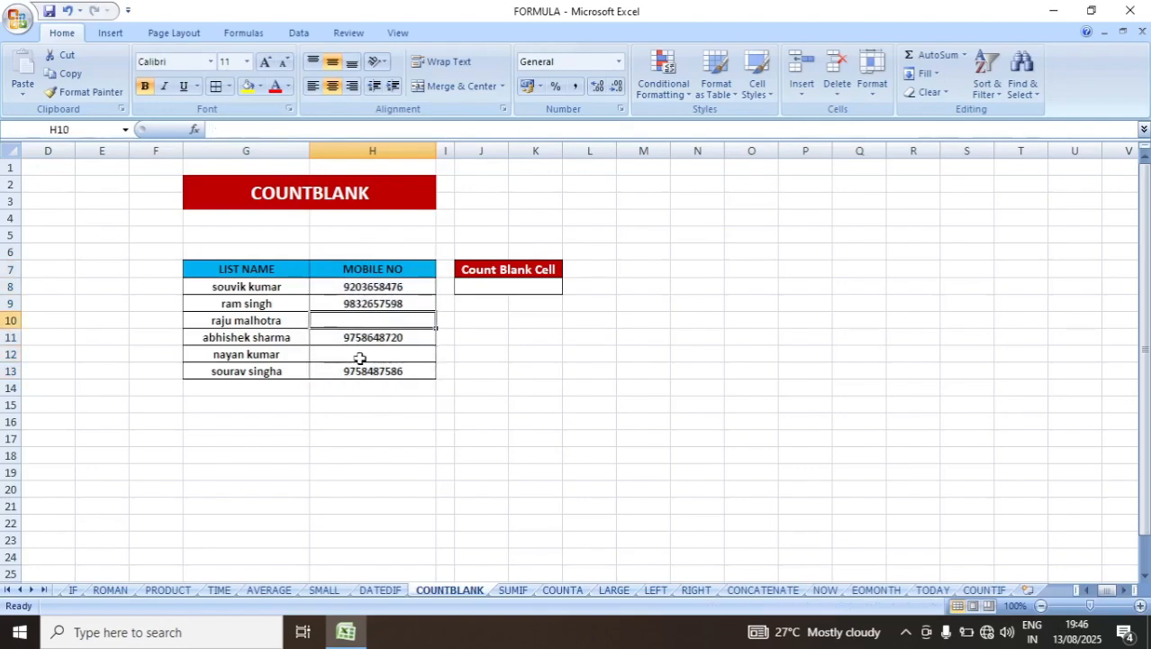
{"action": "left_click", "coordinate": [361, 356]}
{"action": "left_click", "coordinate": [357, 320]}
{"action": "left_click", "coordinate": [362, 354]}
{"action": "left_click", "coordinate": [362, 321]}
Count the empty mobile number cells in merged cell J8 with =COUNTBLANK(H8:H13), and check the result against H10 and H12.
{"action": "left_click", "coordinate": [528, 285]}
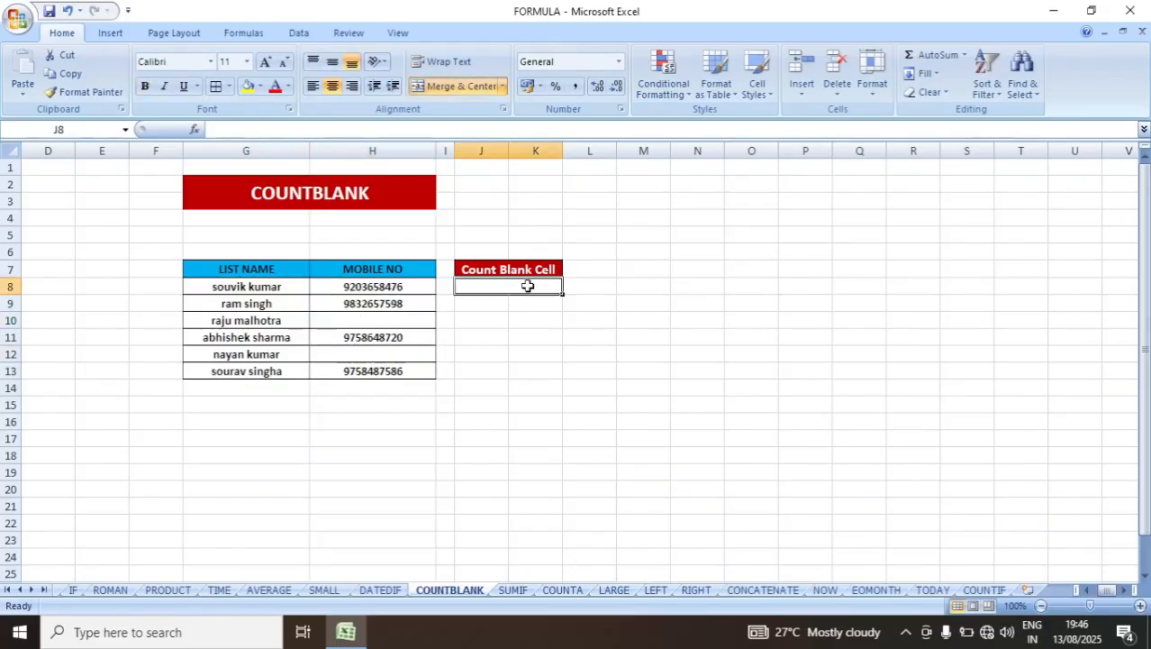
{"action": "type", "text": "="}
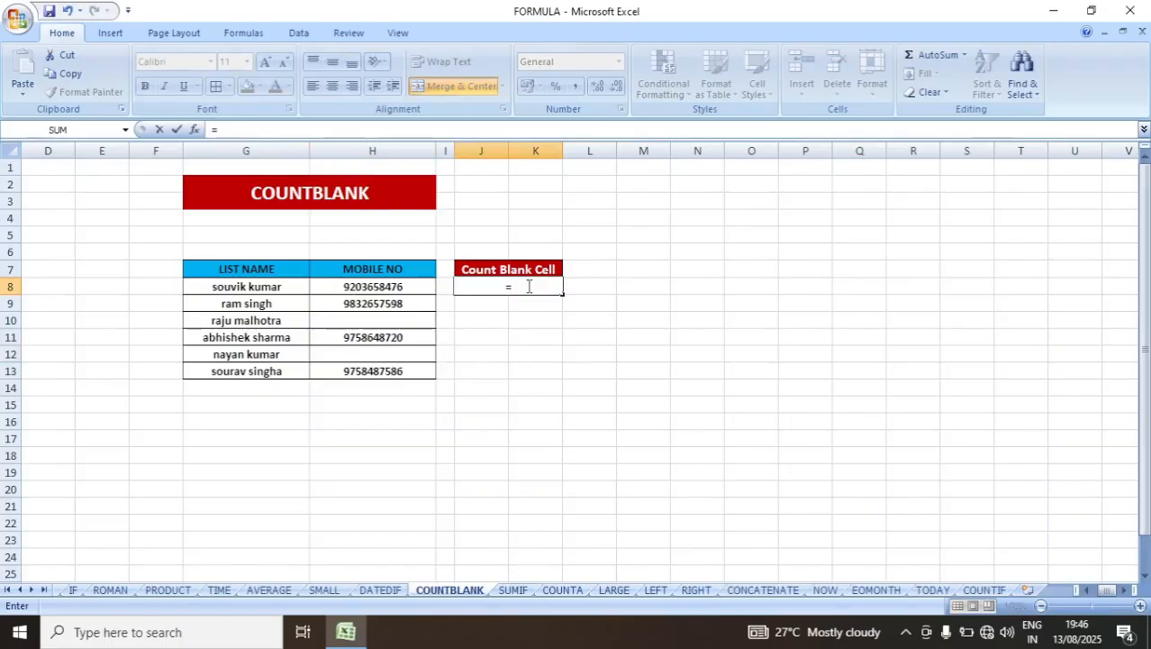
{"action": "type", "text": "COUNT"}
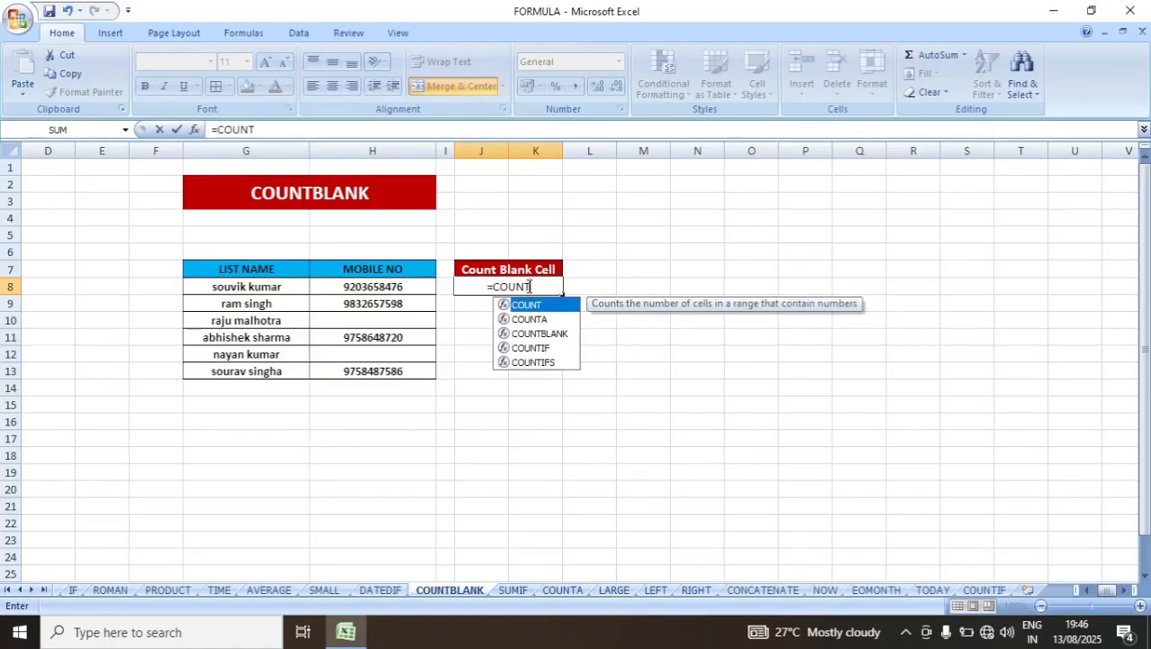
{"action": "type", "text": "BLAN"}
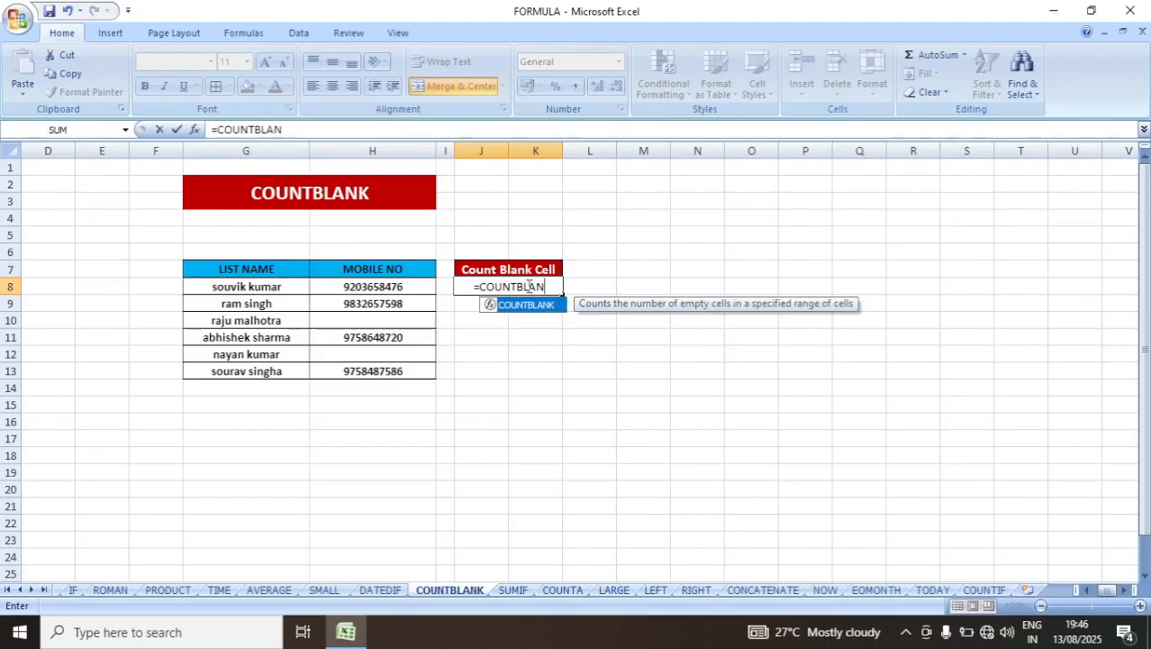
{"action": "type", "text": "K("}
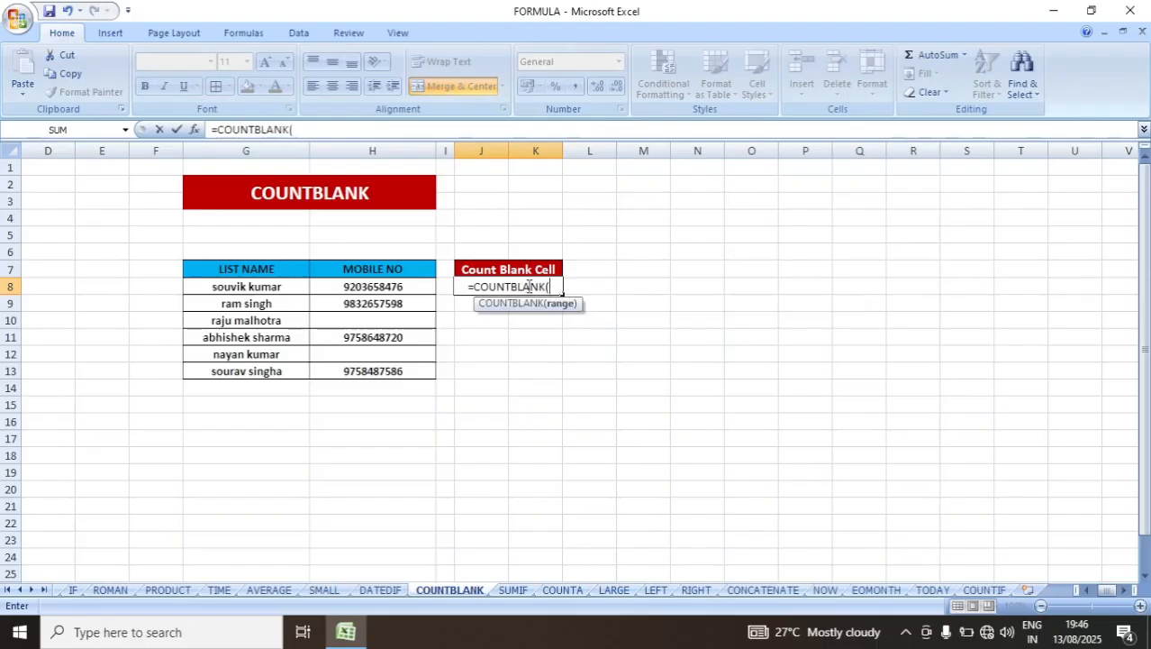
{"action": "left_click_drag", "start_coordinate": [359, 287], "coordinate": [388, 370]}
{"action": "type", "text": ")"}
{"action": "key", "text": "Return"}
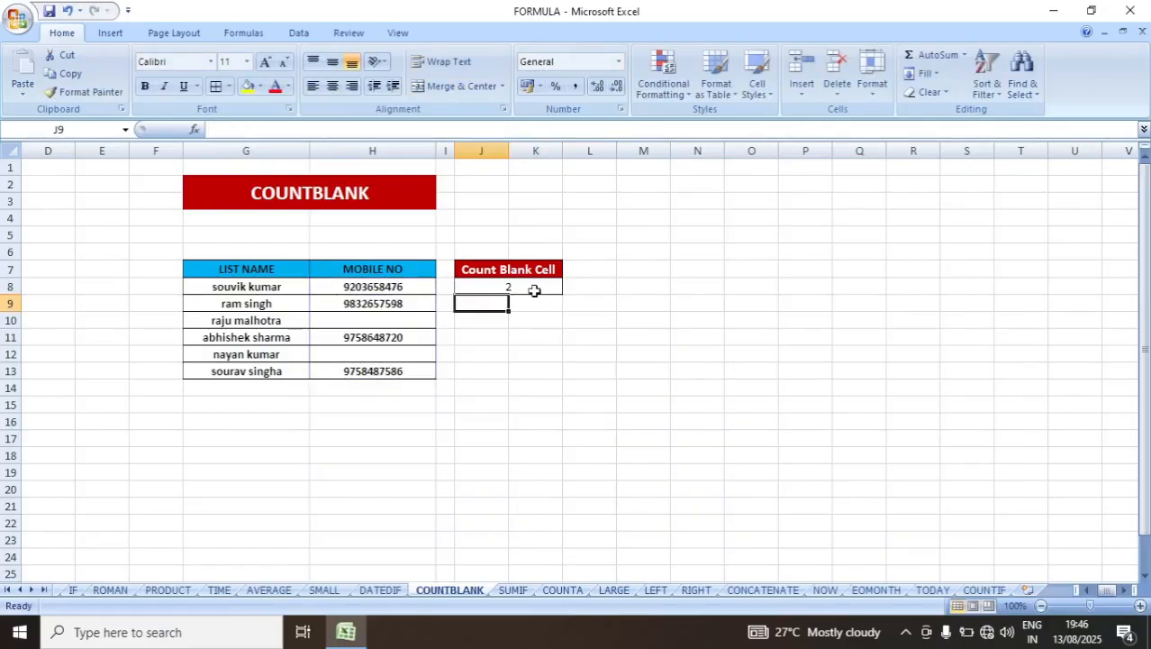
{"action": "left_click", "coordinate": [347, 319]}
{"action": "left_click", "coordinate": [358, 351]}
{"action": "left_click", "coordinate": [357, 319]}
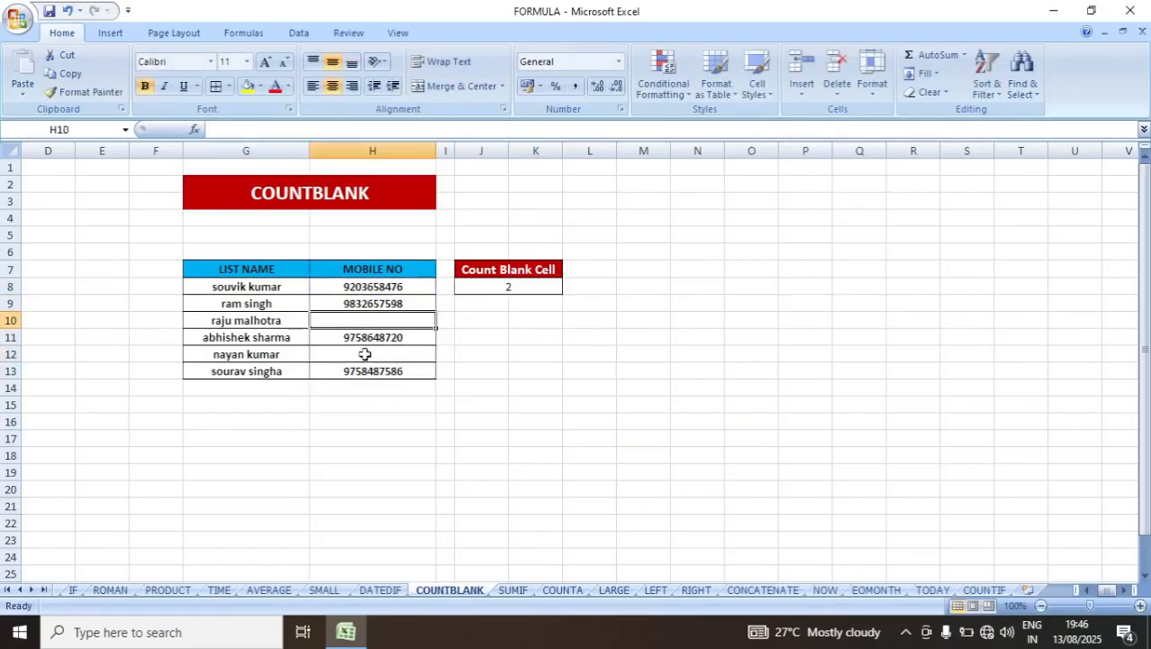
{"action": "left_click", "coordinate": [365, 354]}
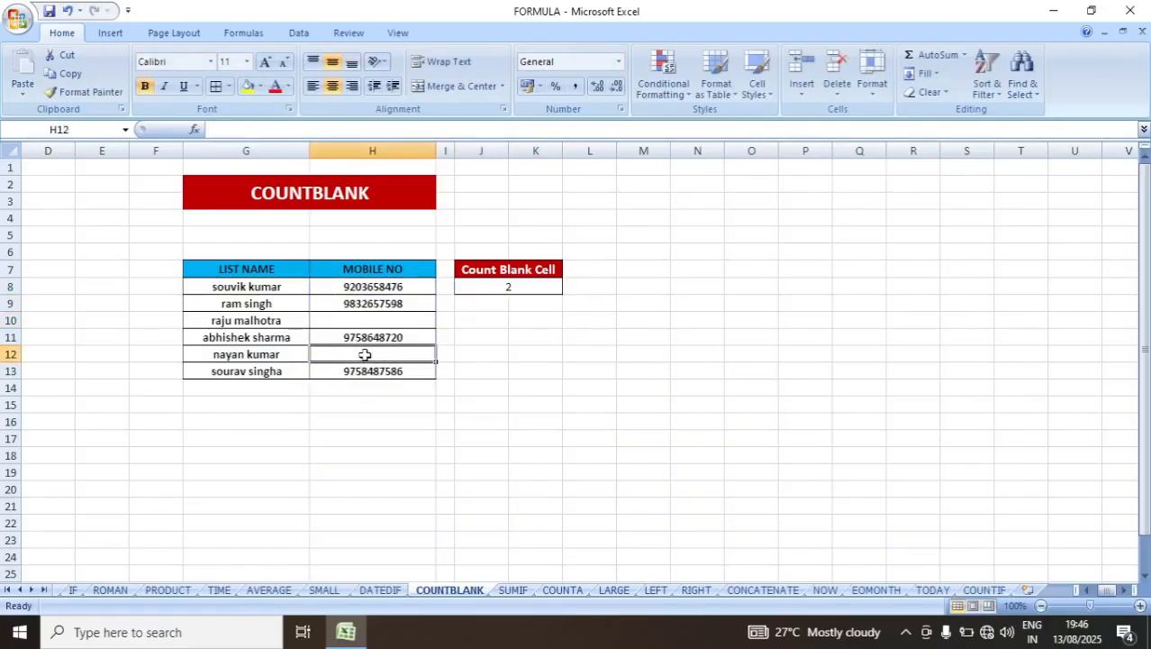
Clear the mobile number in cell H8 to test the blank count, and undo the deletion.
{"action": "left_click", "coordinate": [350, 286]}
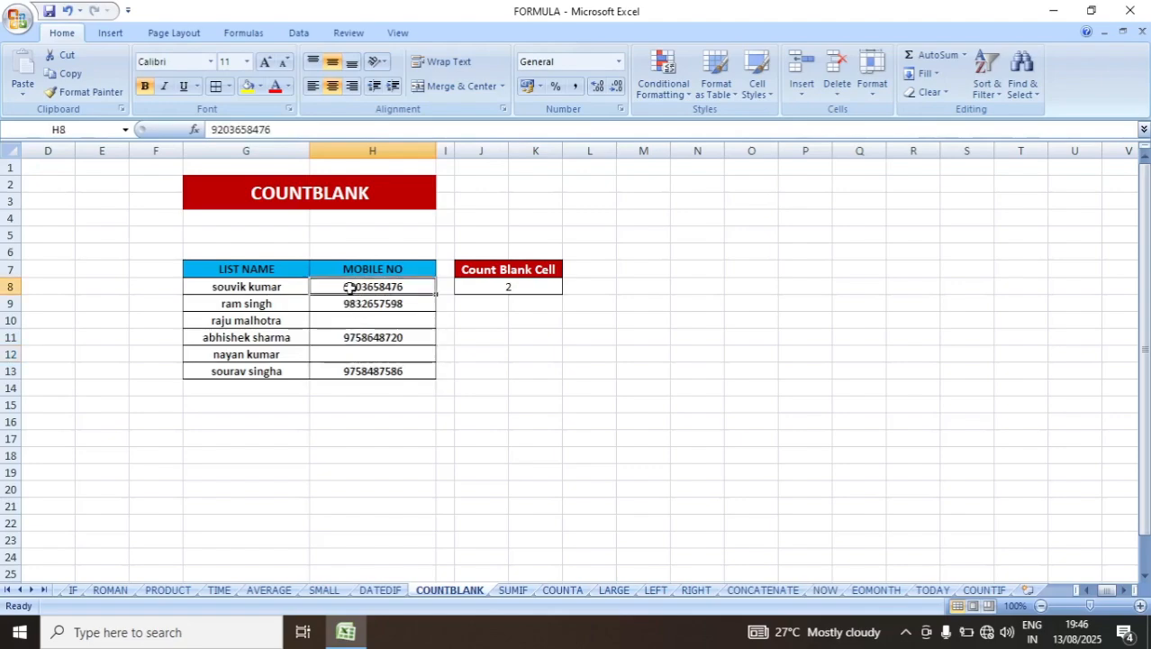
{"action": "key", "text": "Delete"}
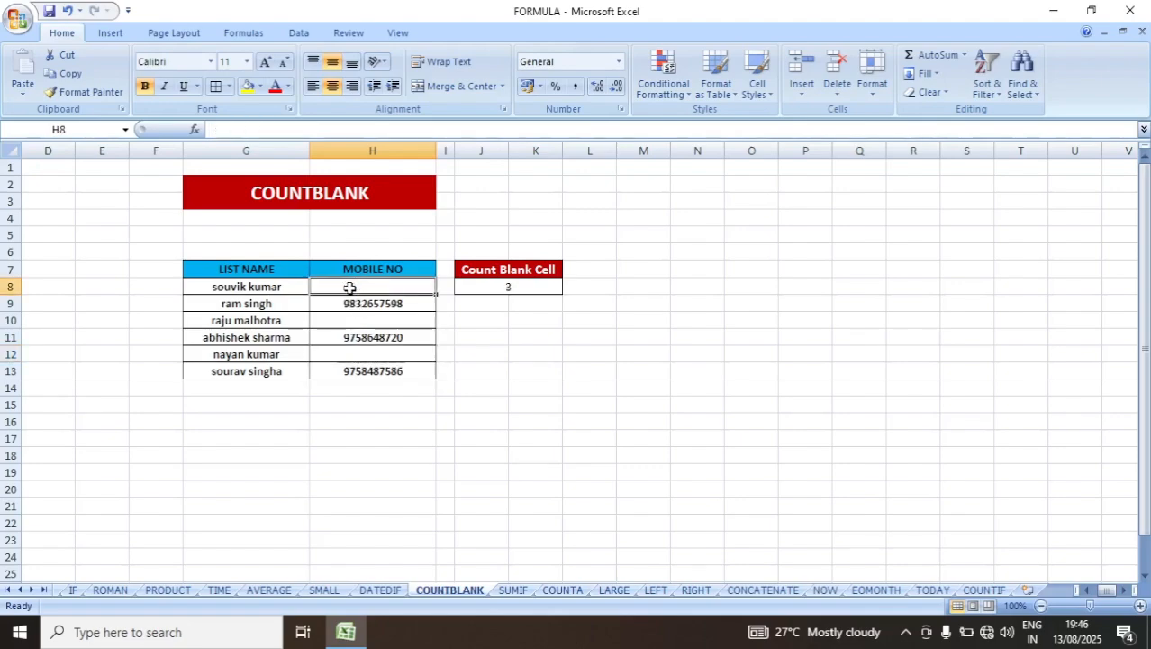
{"action": "left_click", "coordinate": [583, 392]}
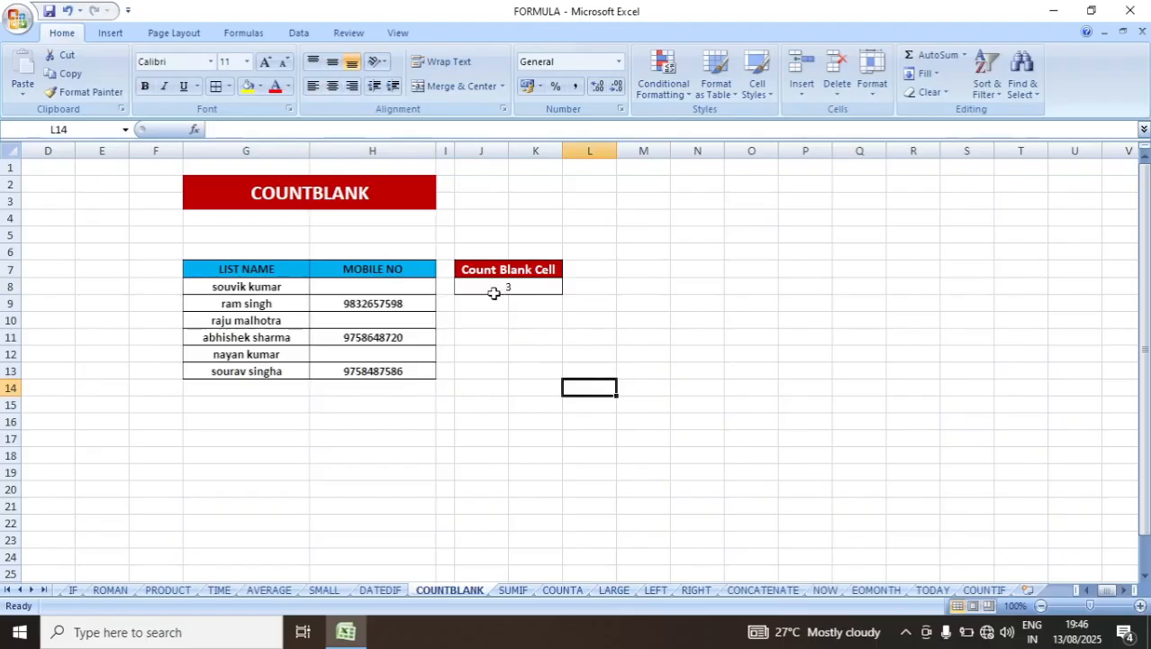
{"action": "left_click", "coordinate": [393, 286]}
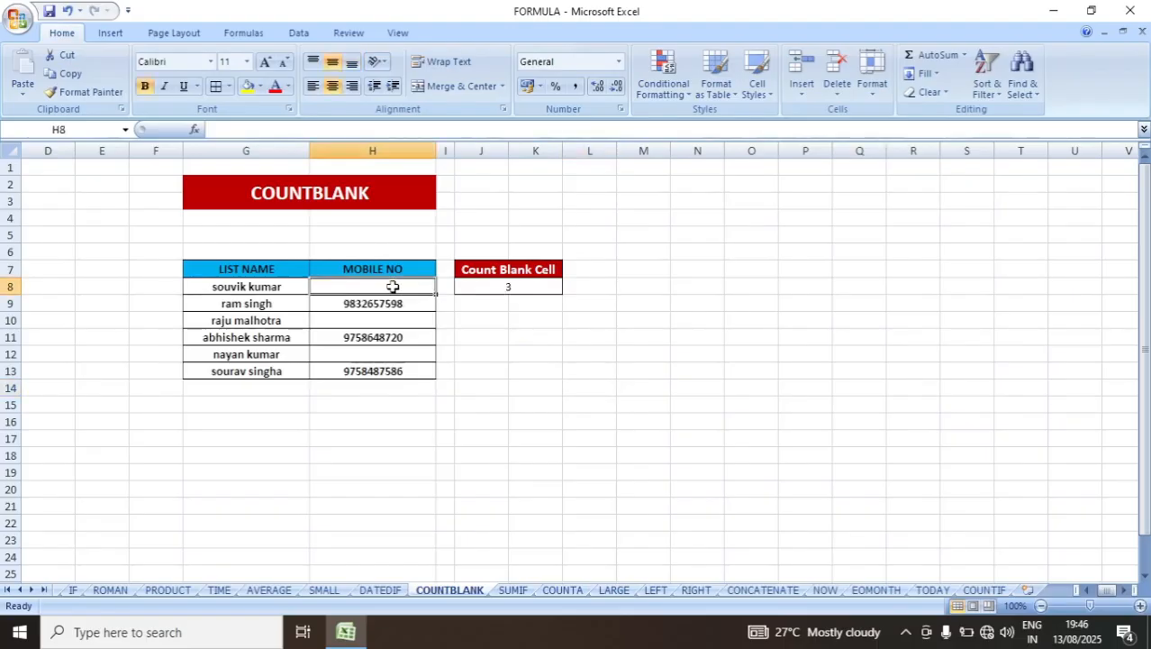
{"action": "key", "text": "ctrl+z"}
{"action": "left_click", "coordinate": [580, 355]}
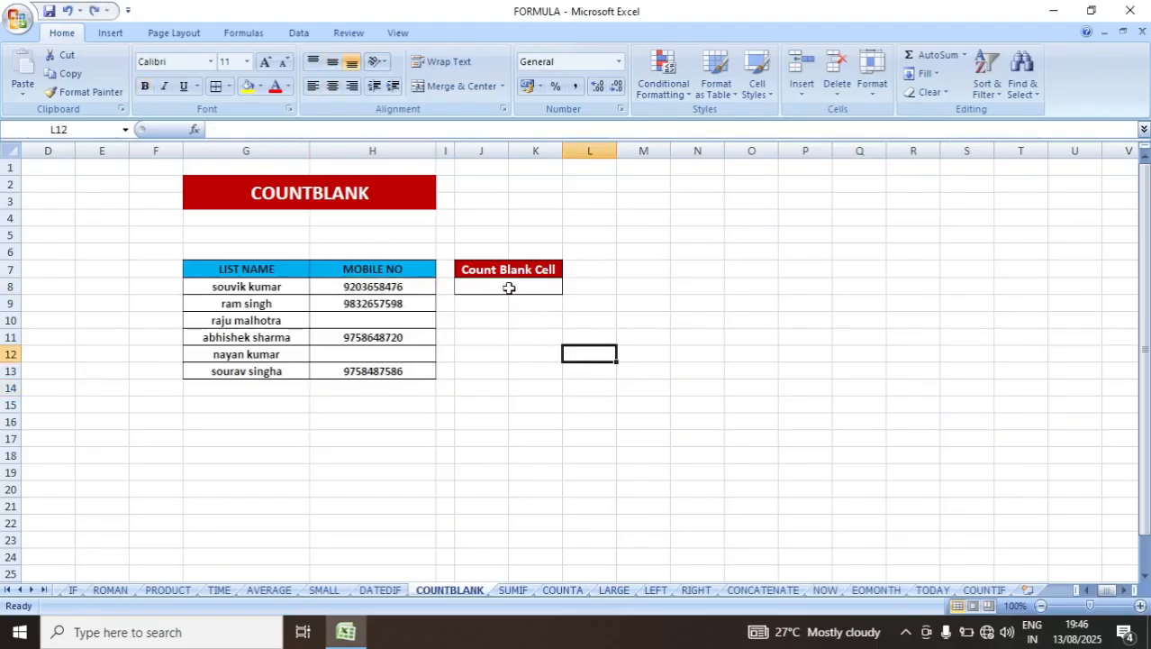
{"action": "left_click", "coordinate": [538, 351]}
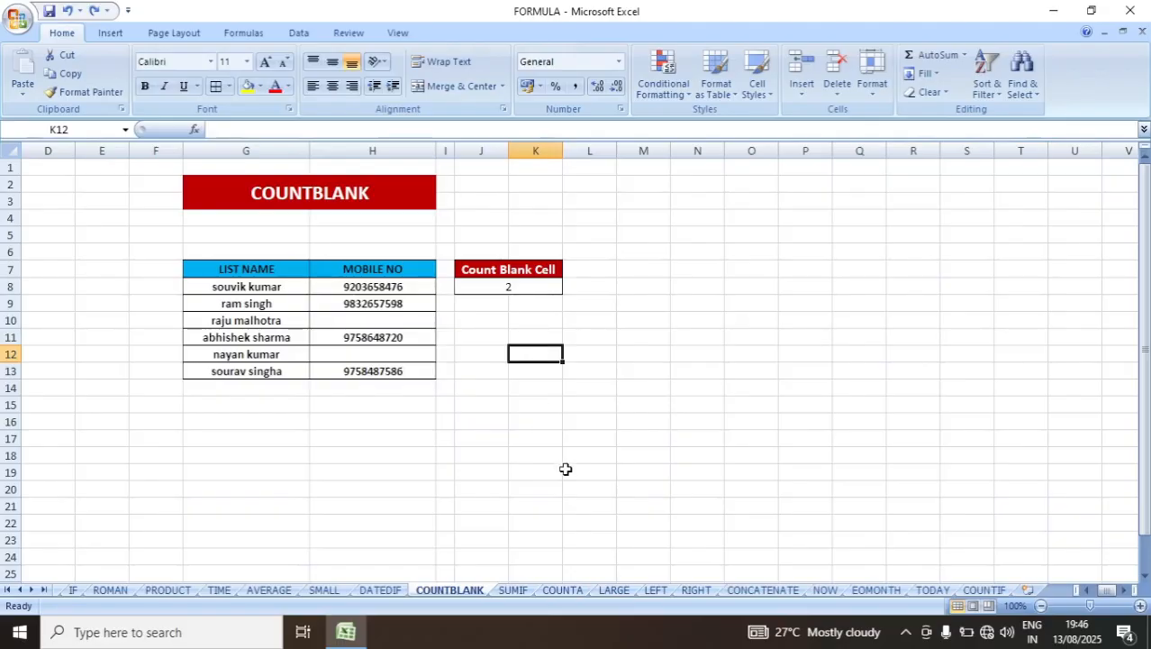
On the SUMIF sheet, examine the product, quantity, rate and total amount columns, including the CPU entries.
{"action": "left_click", "coordinate": [516, 591]}
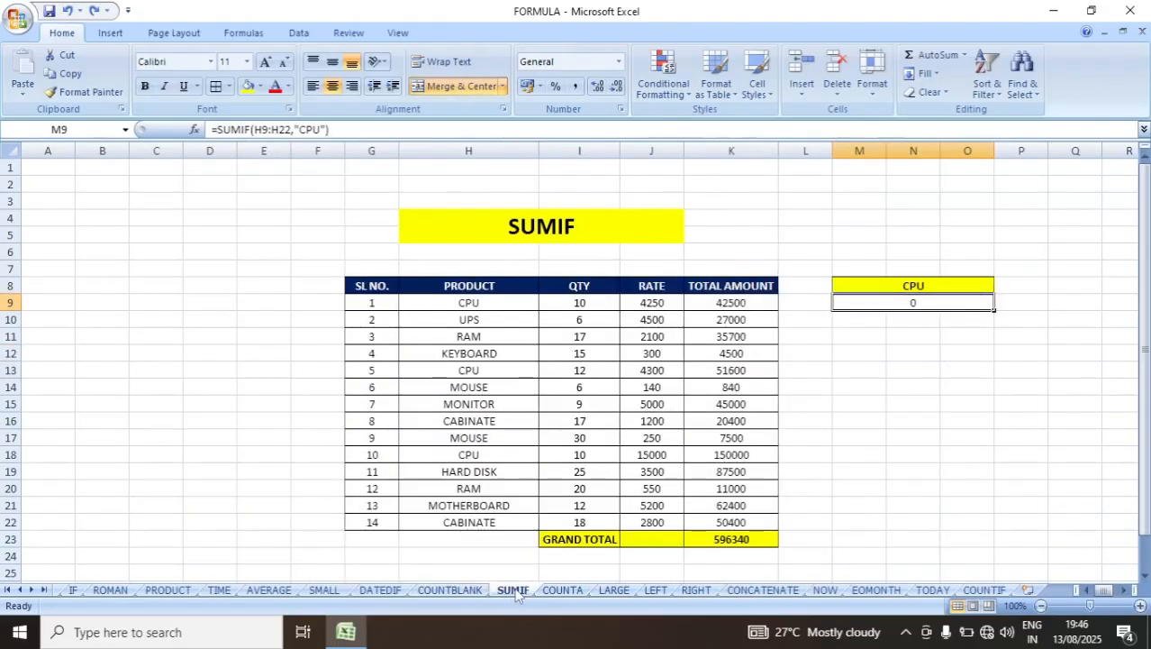
{"action": "left_click_drag", "start_coordinate": [496, 303], "coordinate": [502, 523]}
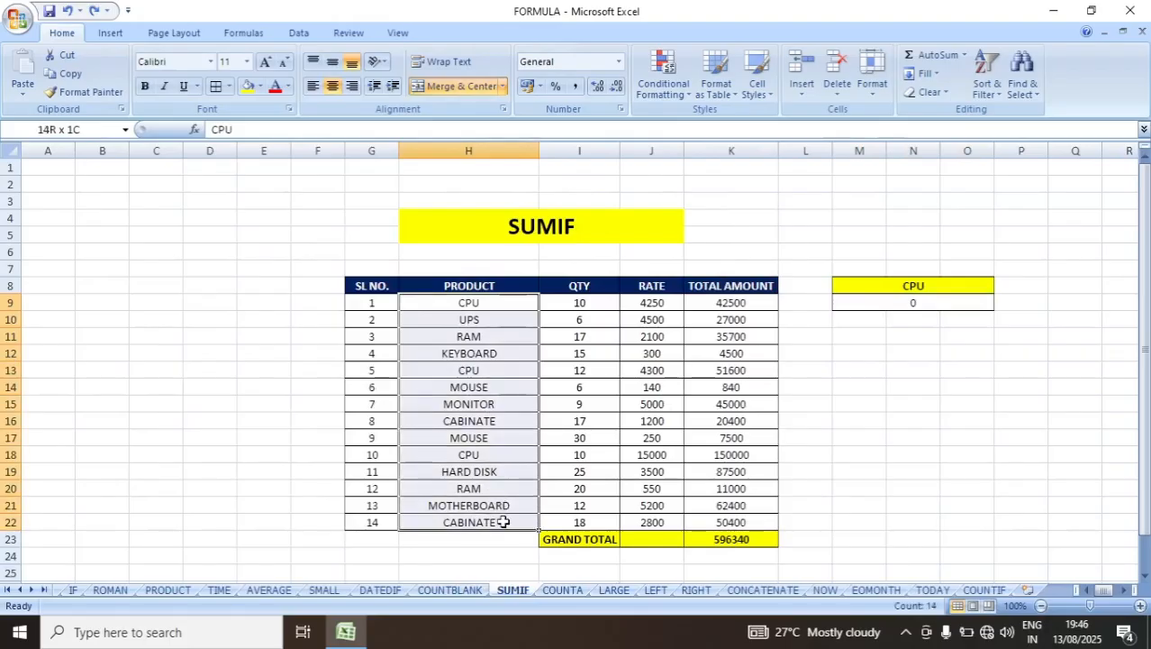
{"action": "left_click_drag", "start_coordinate": [580, 302], "coordinate": [605, 554]}
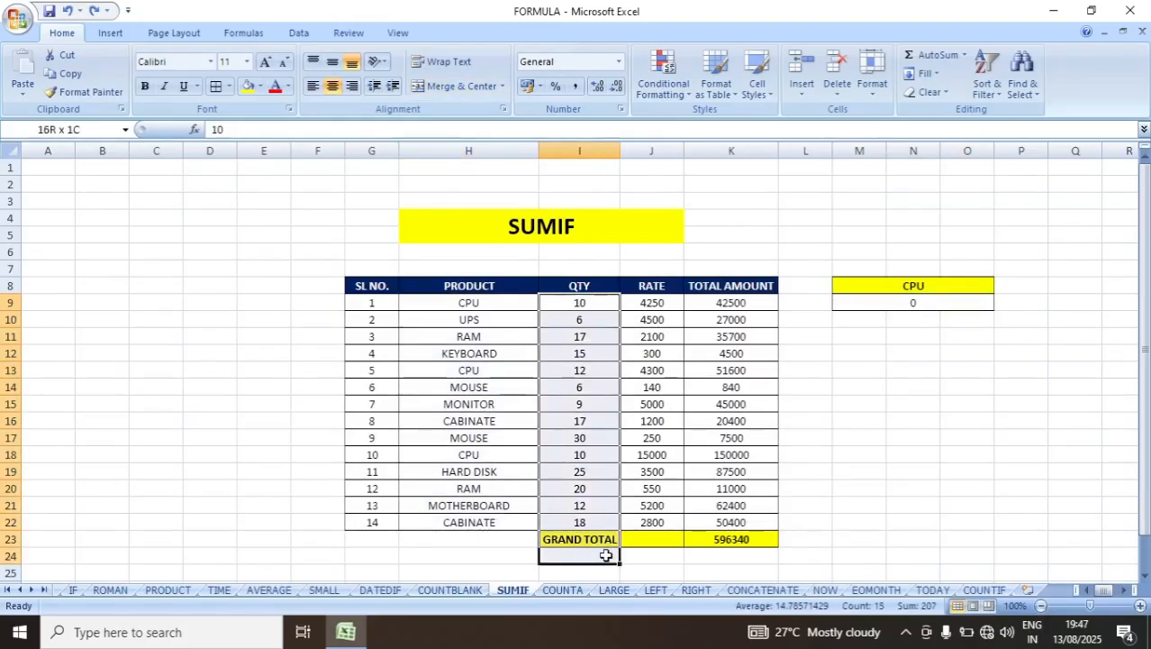
{"action": "left_click_drag", "start_coordinate": [644, 306], "coordinate": [663, 490]}
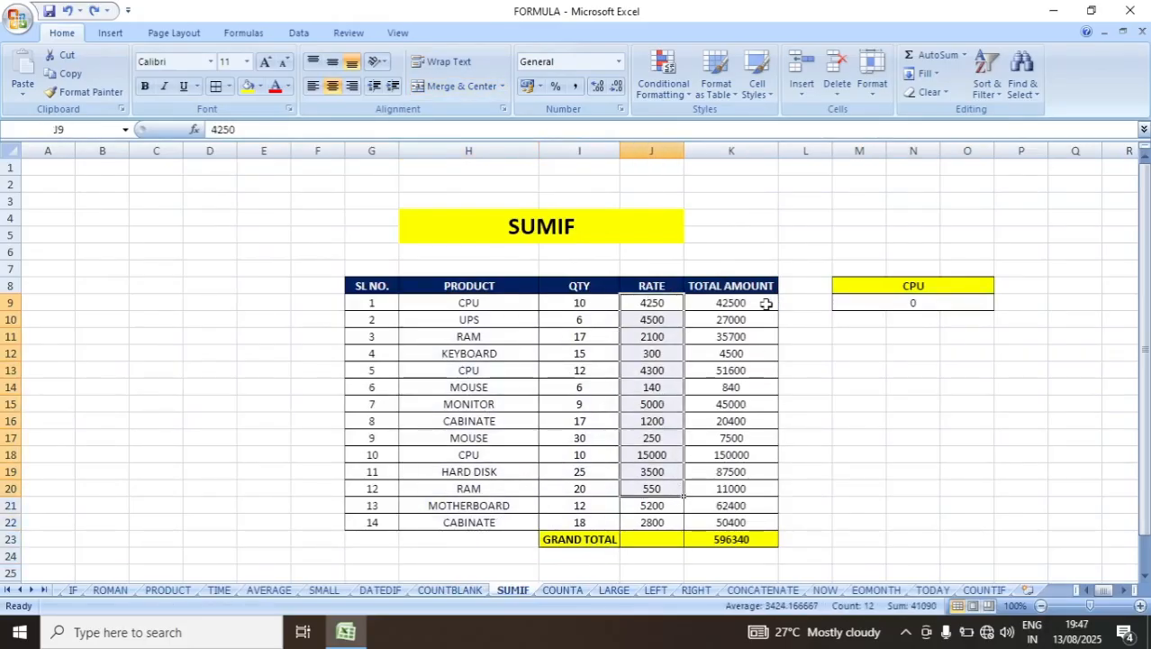
{"action": "left_click_drag", "start_coordinate": [757, 303], "coordinate": [762, 521]}
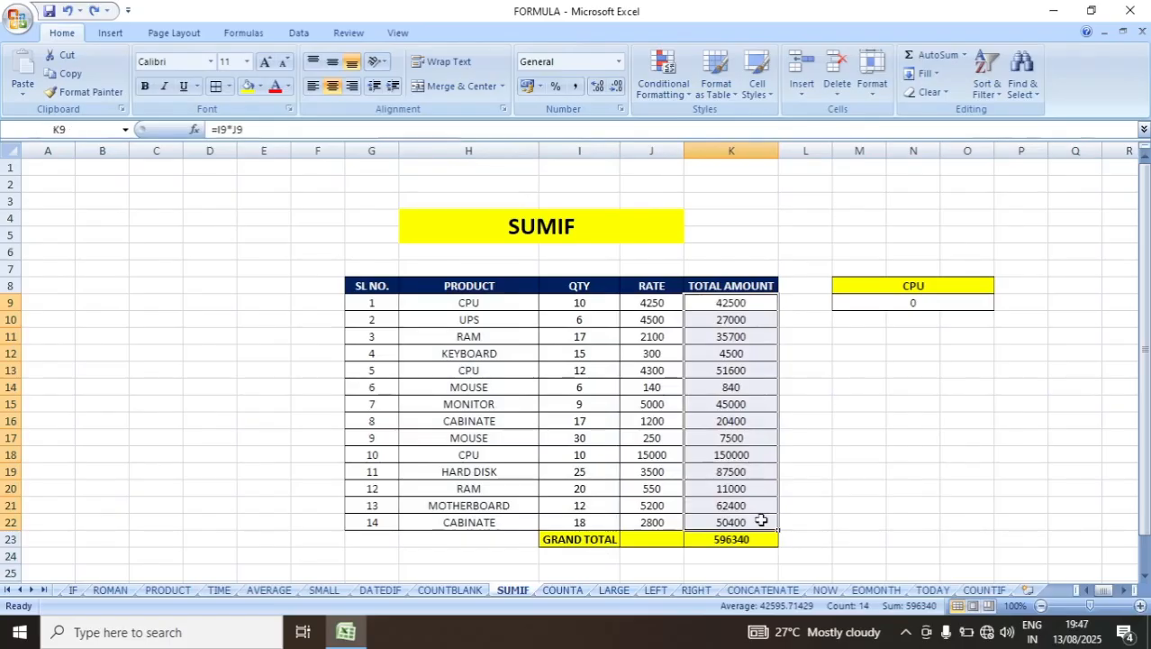
{"action": "left_click", "coordinate": [469, 303]}
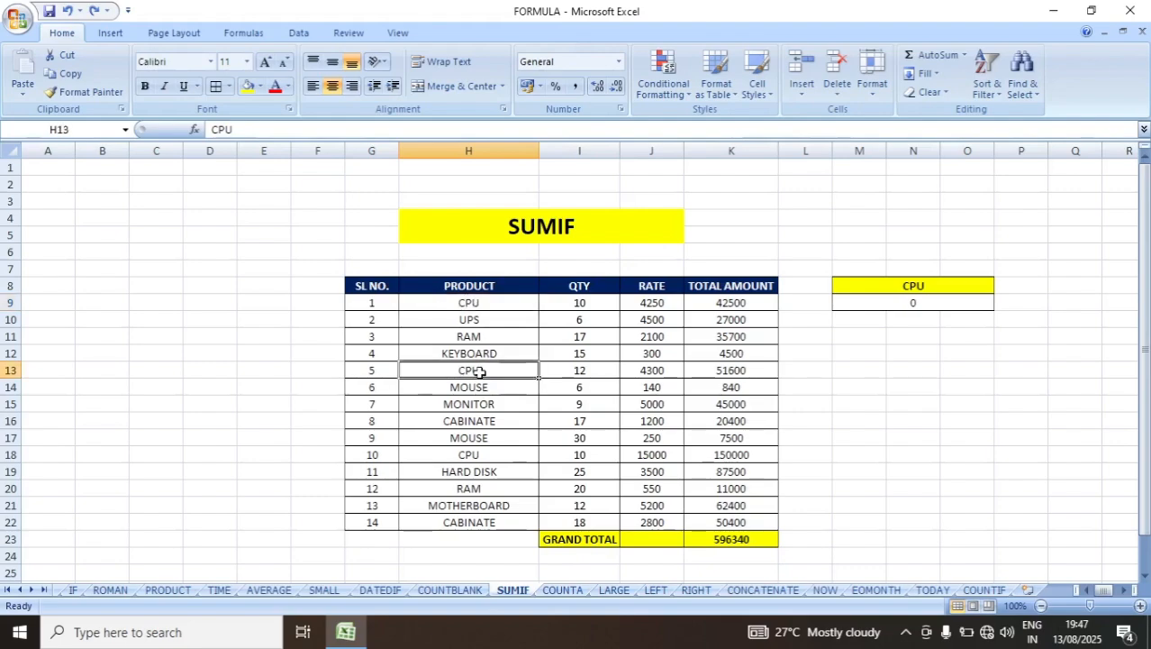
{"action": "left_click", "coordinate": [732, 307]}
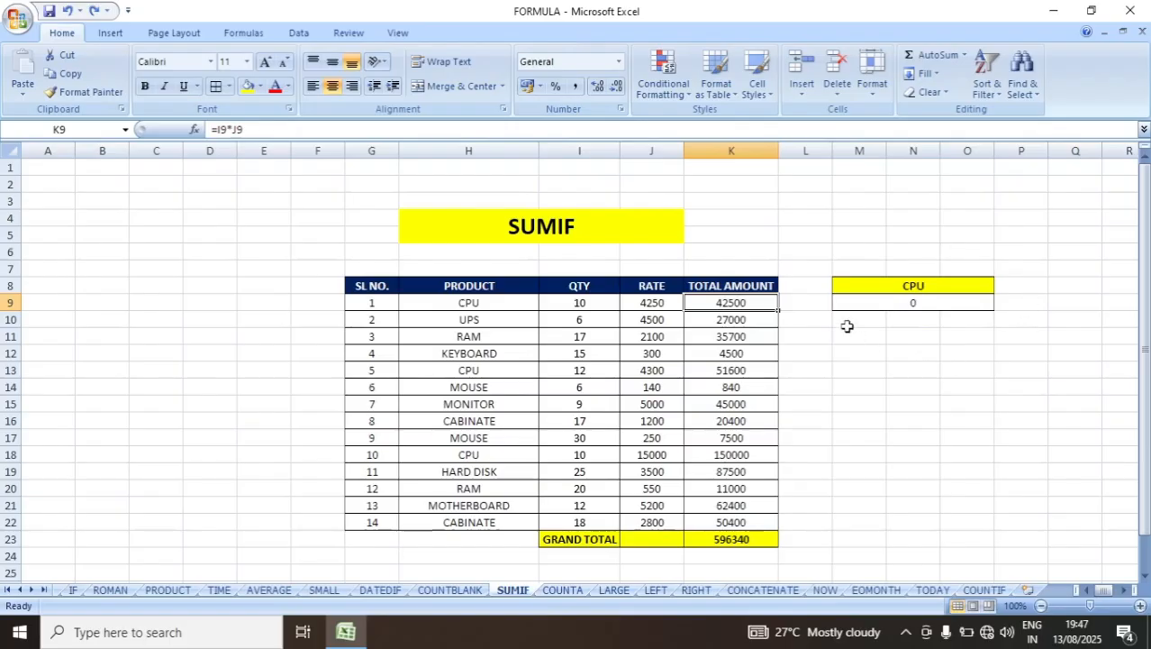
Total the CPU amounts in merged cell M9 with =SUMIF(H9:H22,"CPU",K9:K22).
{"action": "left_click", "coordinate": [938, 304]}
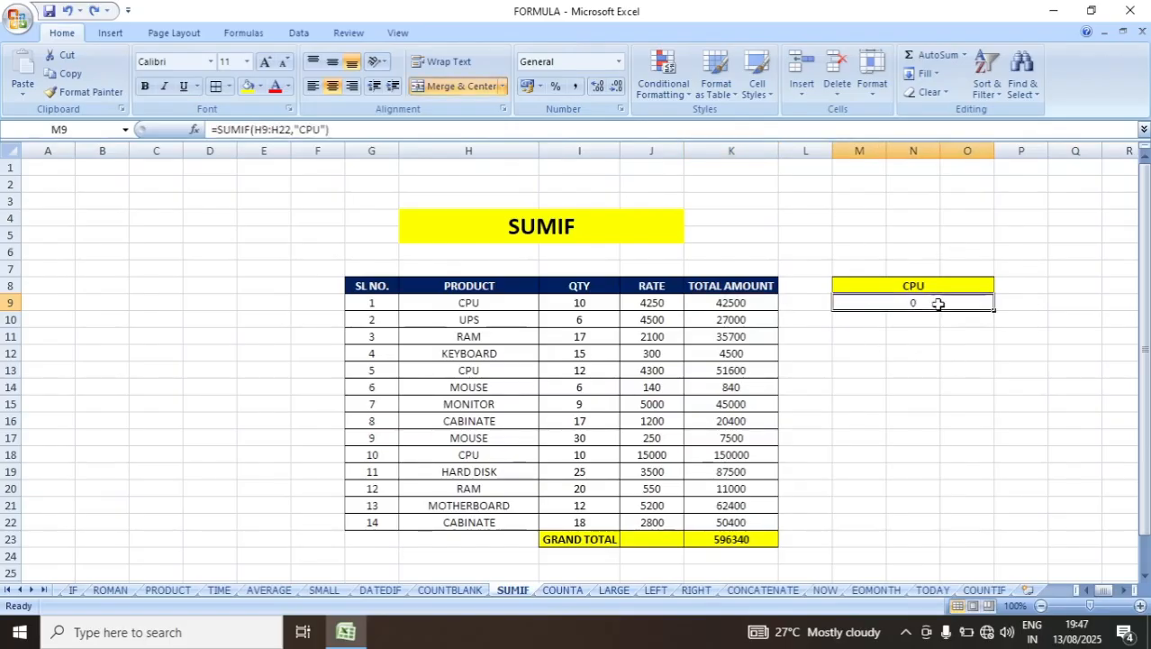
{"action": "type", "text": "=SU"}
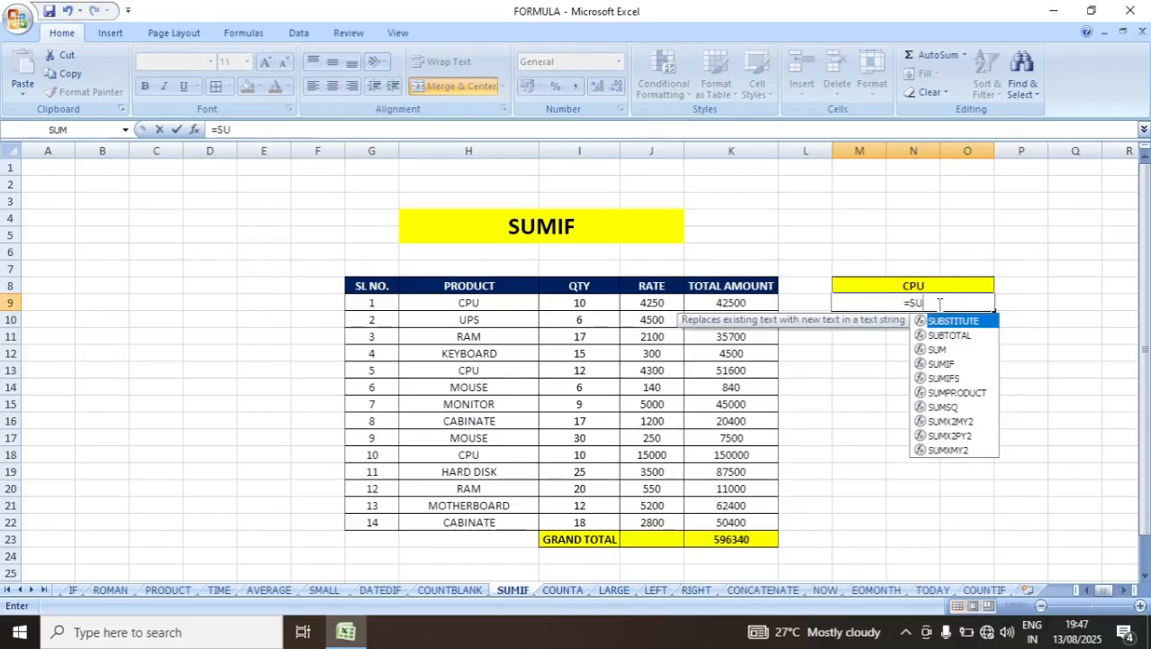
{"action": "type", "text": "MIF"}
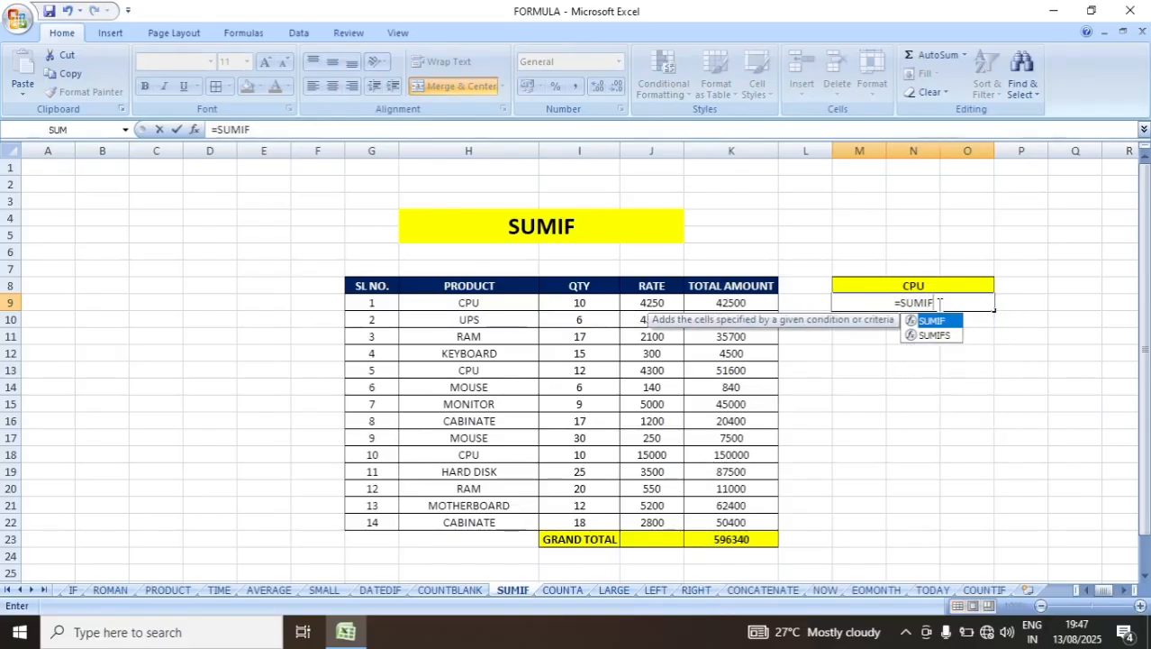
{"action": "type", "text": "("}
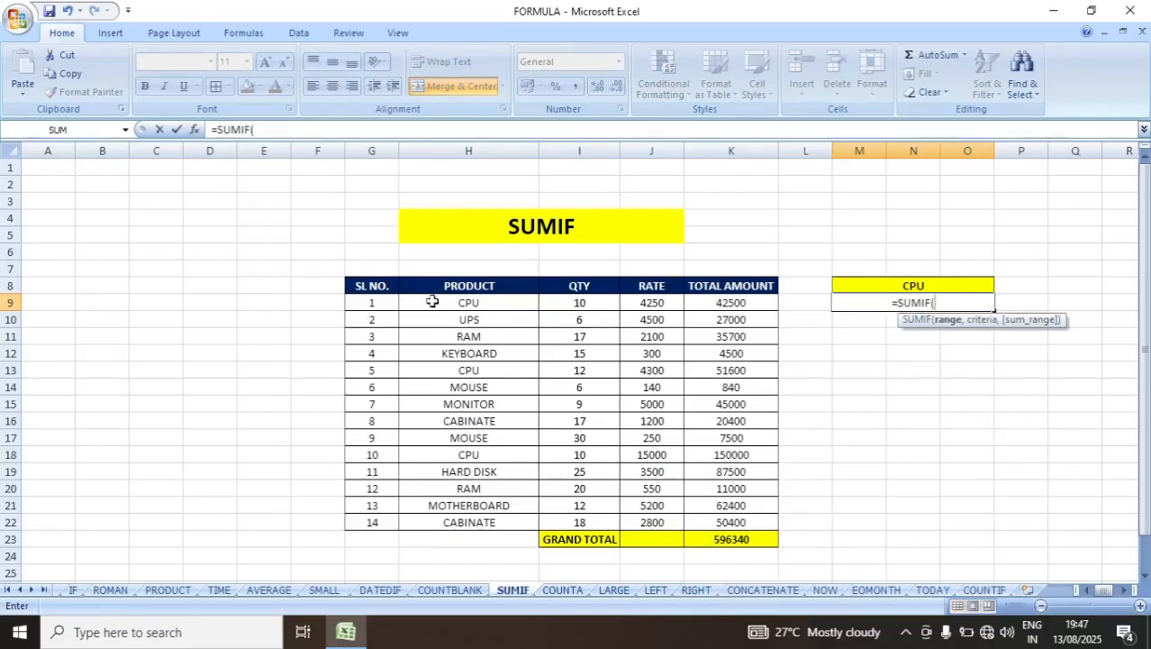
{"action": "left_click_drag", "start_coordinate": [462, 303], "coordinate": [483, 520]}
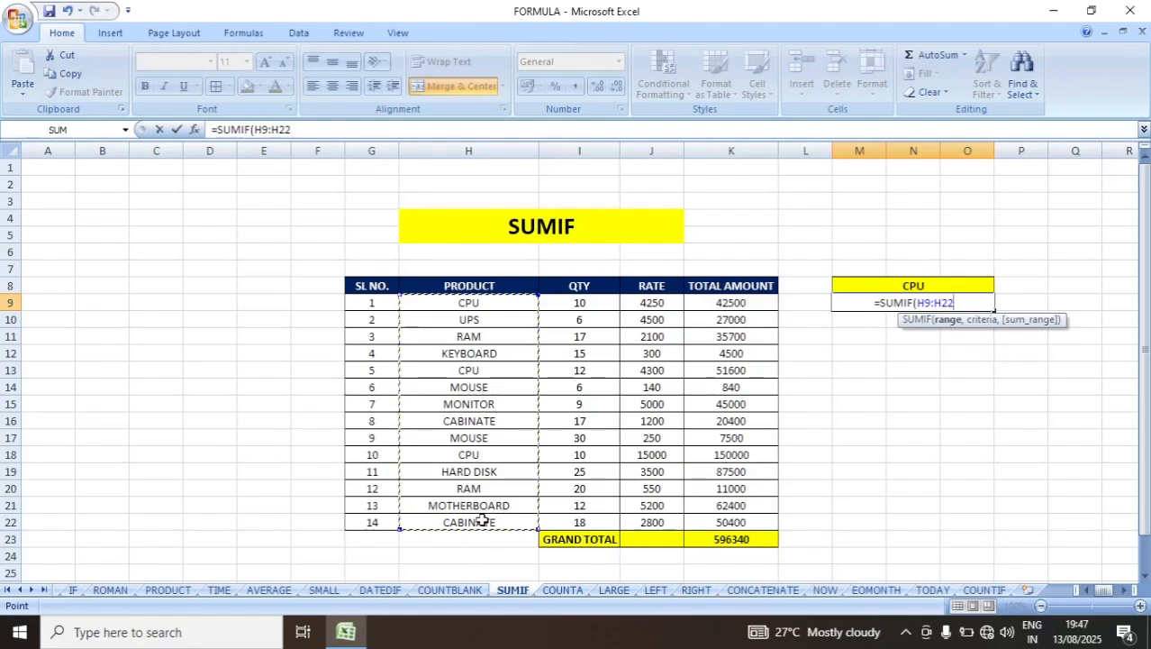
{"action": "type", "text": ",\""}
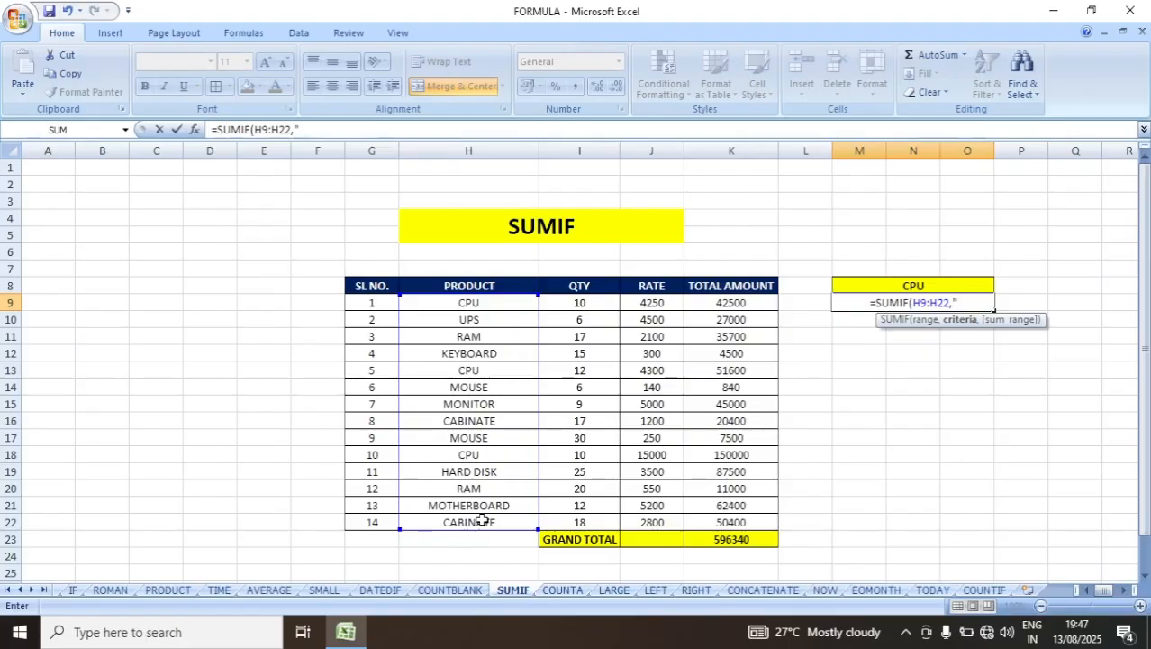
{"action": "type", "text": "CPU"}
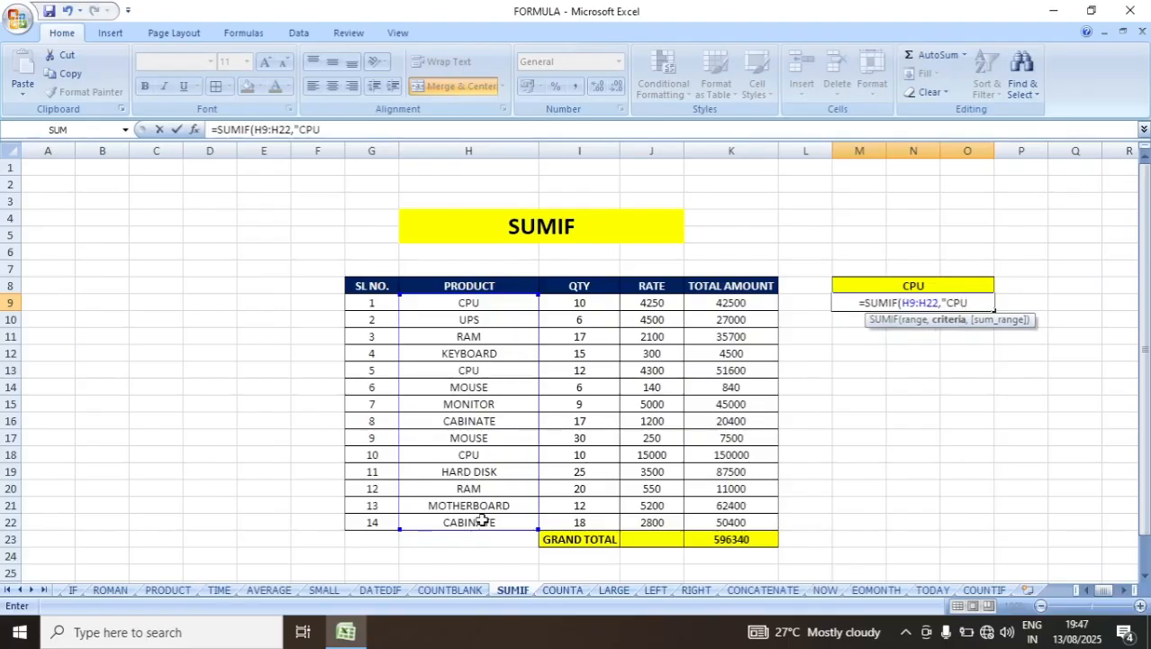
{"action": "type", "text": "\""}
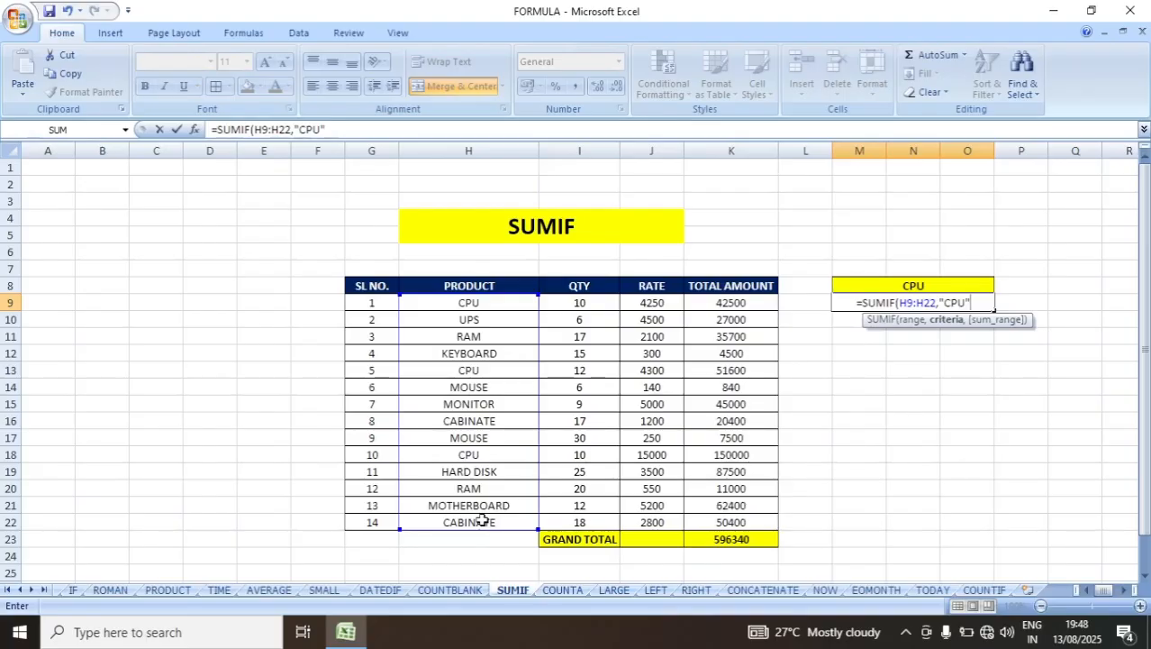
{"action": "type", "text": ","}
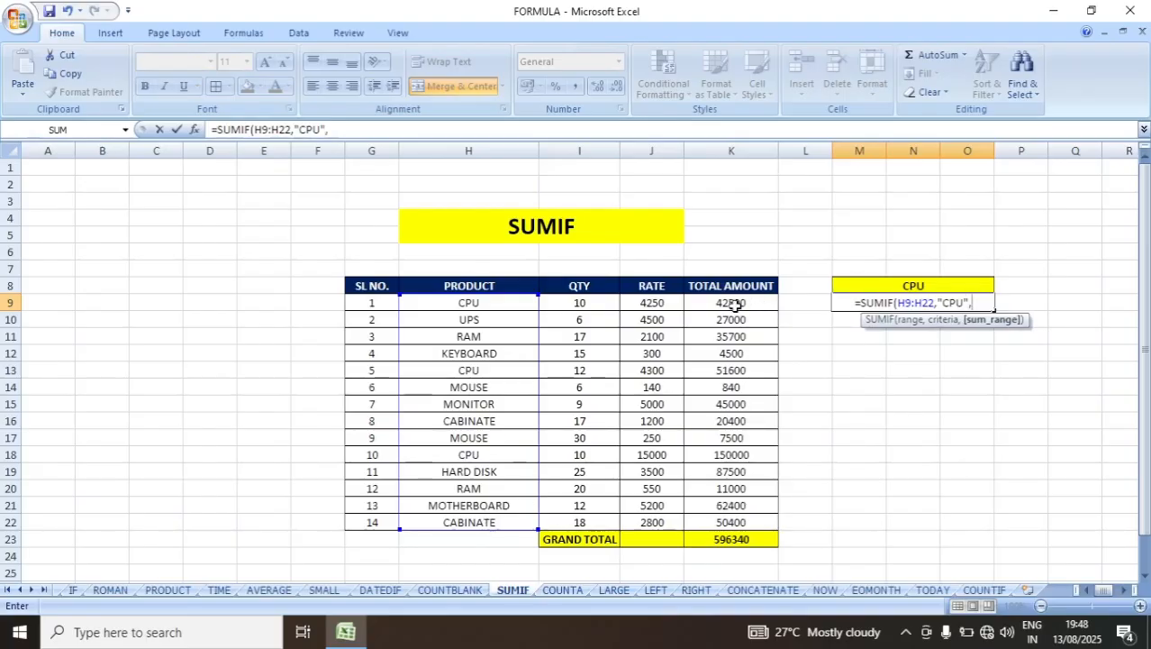
{"action": "left_click_drag", "start_coordinate": [735, 306], "coordinate": [748, 524]}
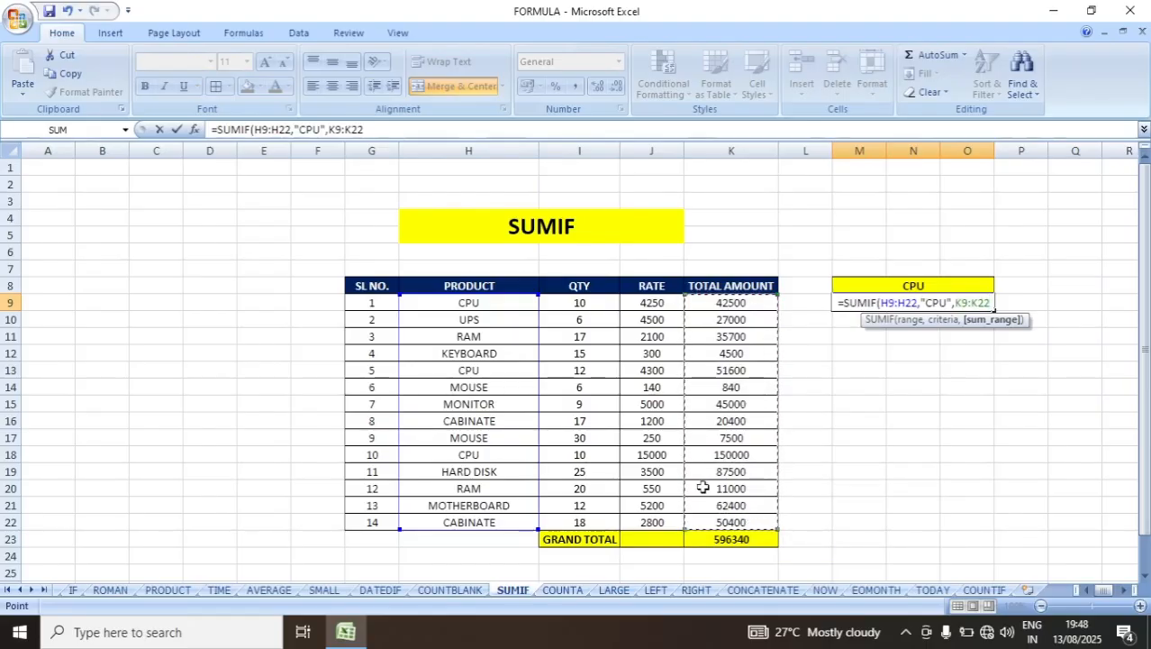
{"action": "type", "text": ")"}
{"action": "key", "text": "Return"}
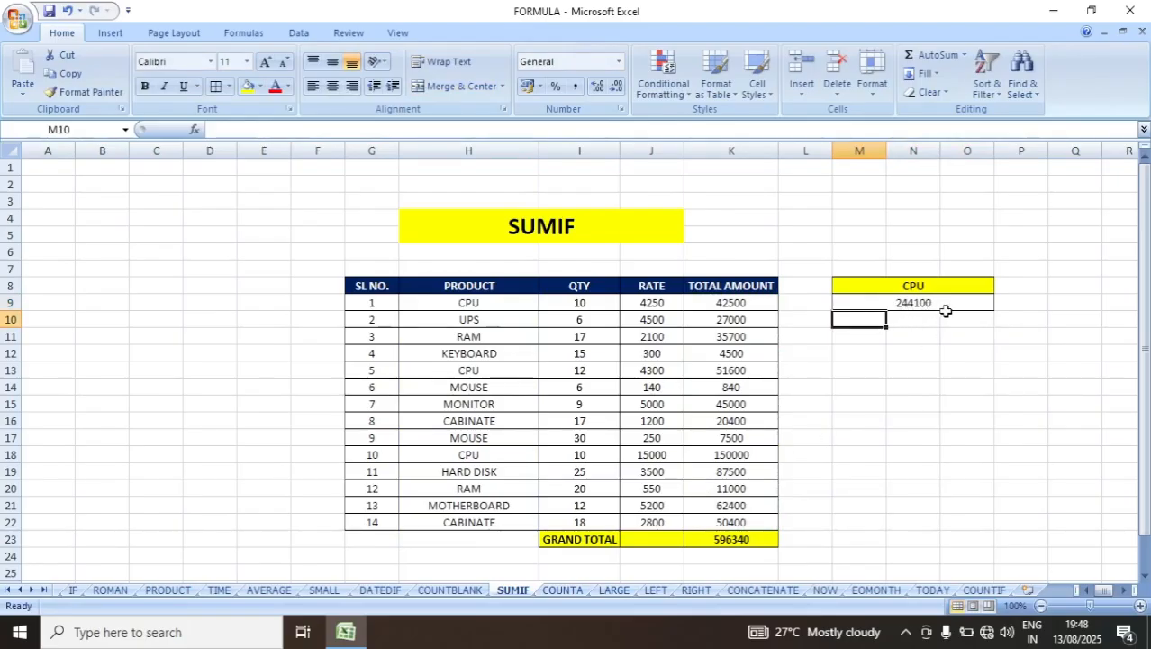
Cross-check the CPU total by adding the individual CPU amounts in cell M12 with =K9+K13+K18.
{"action": "left_click", "coordinate": [863, 351]}
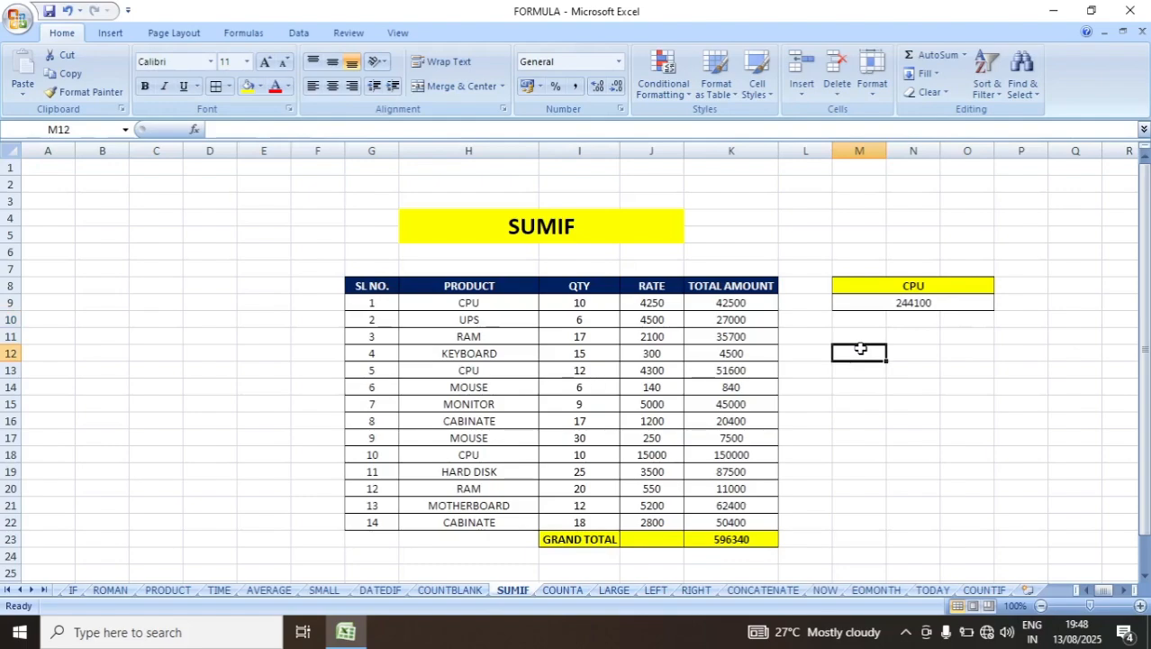
{"action": "type", "text": "="}
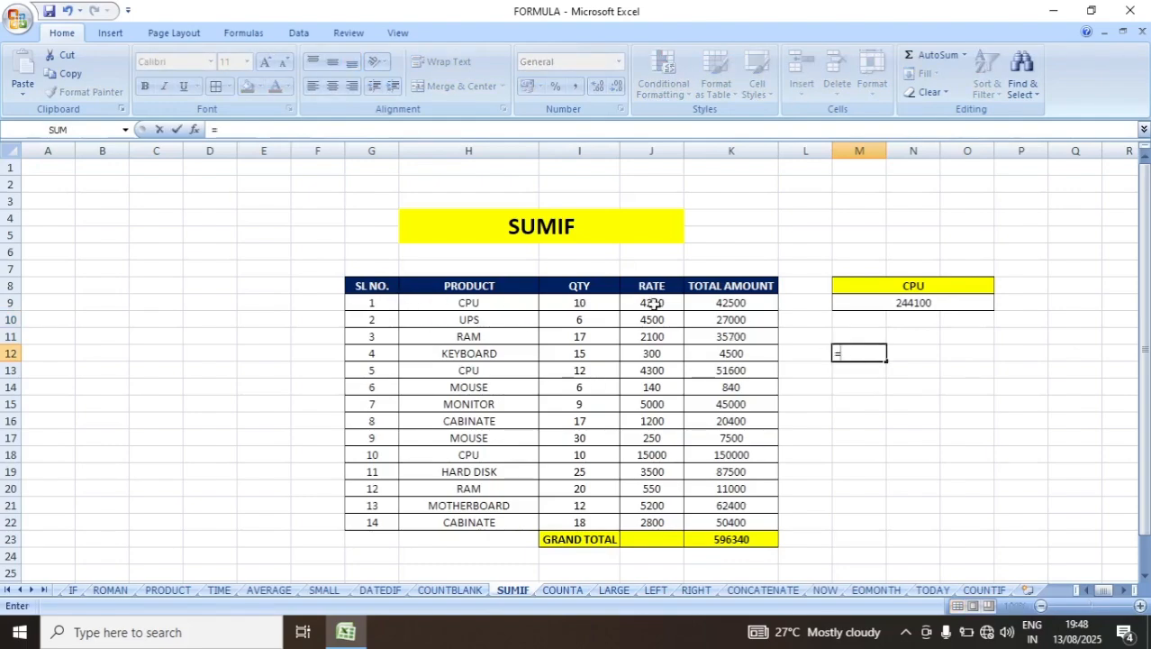
{"action": "left_click", "coordinate": [735, 303]}
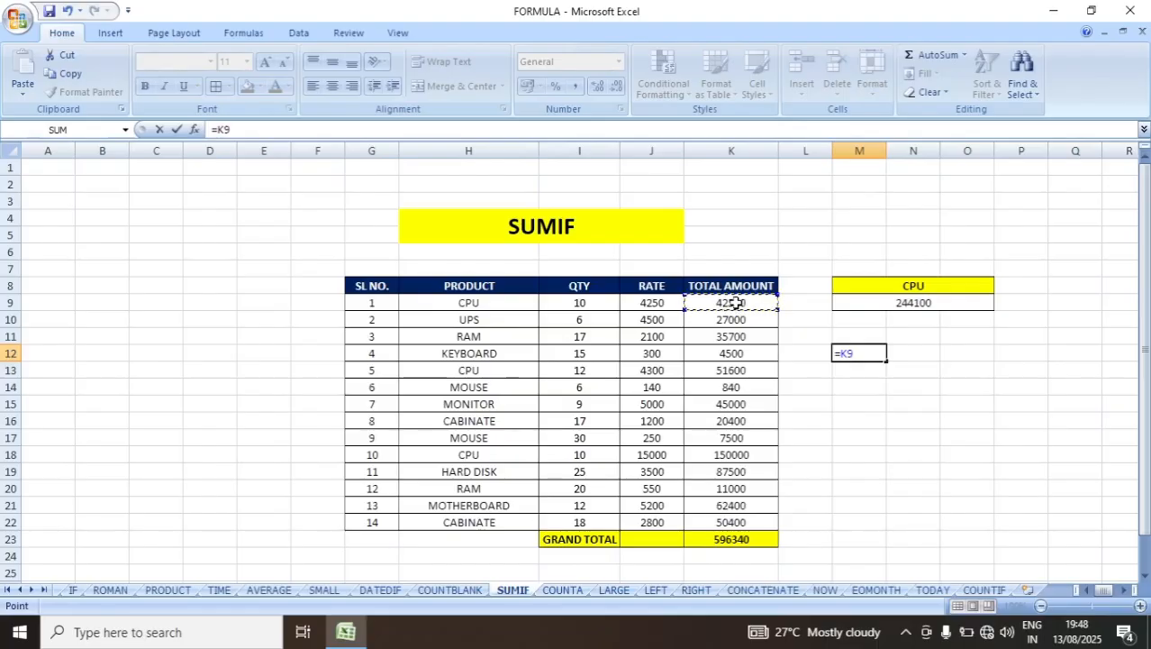
{"action": "type", "text": "+"}
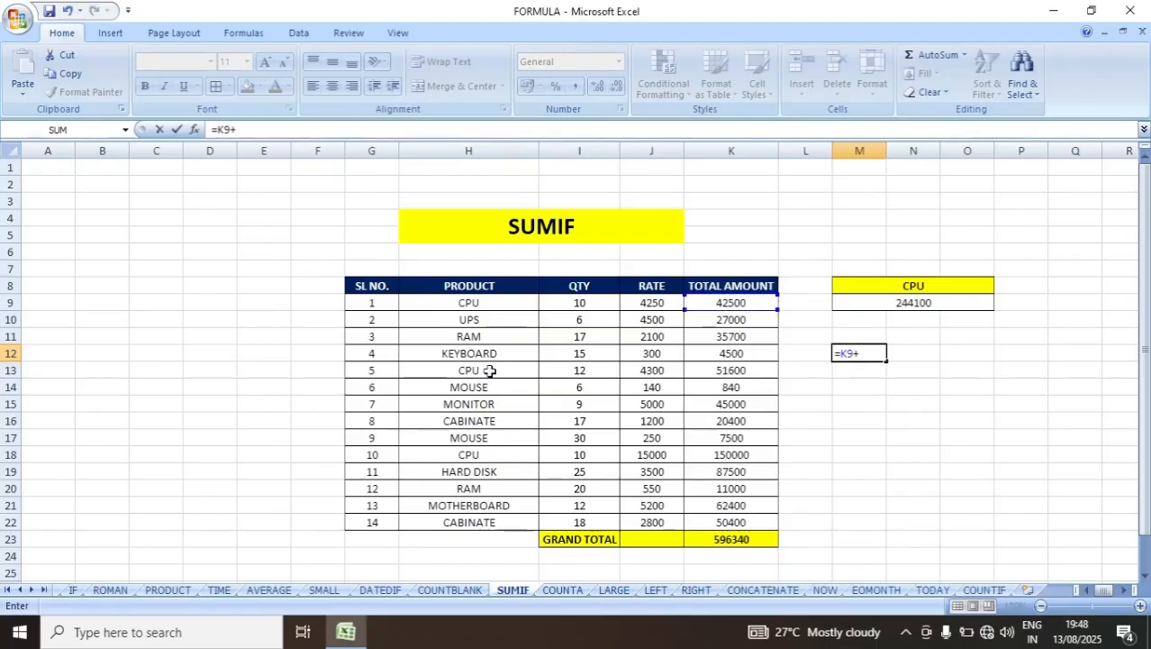
{"action": "left_click", "coordinate": [751, 371]}
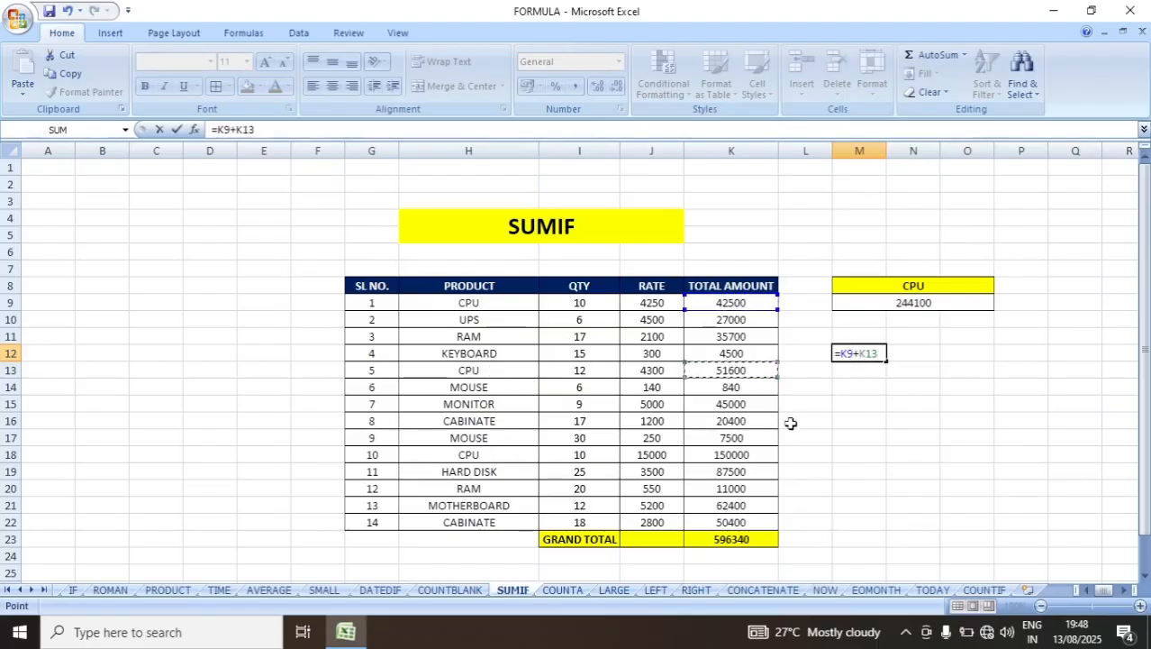
{"action": "type", "text": "+"}
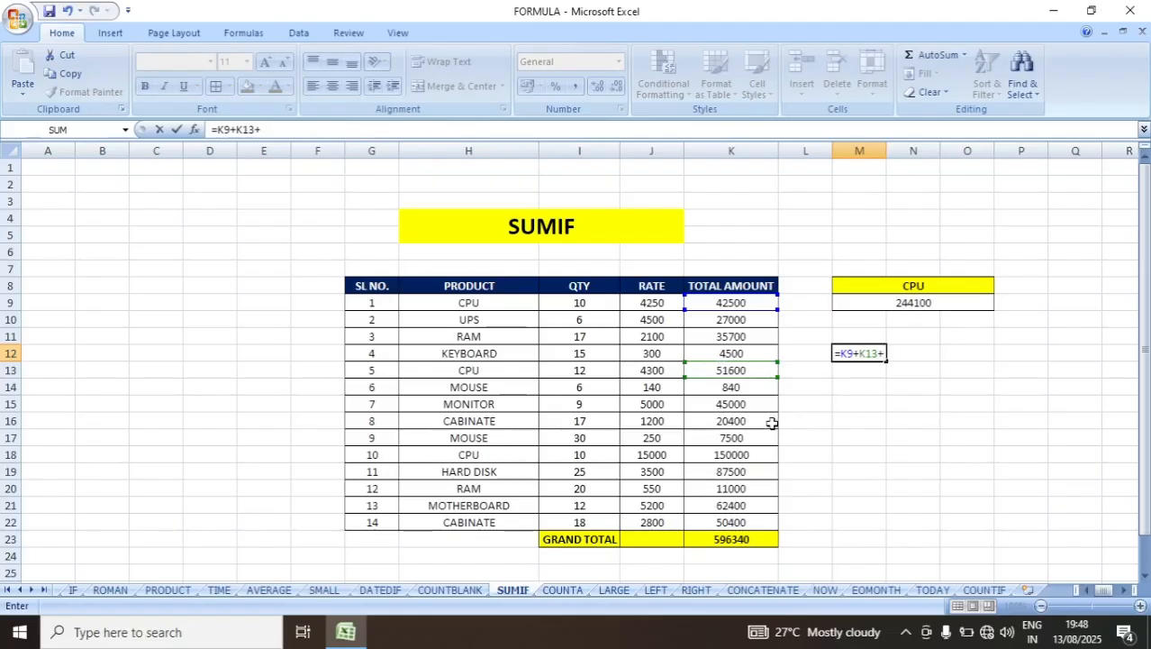
{"action": "left_click", "coordinate": [737, 455]}
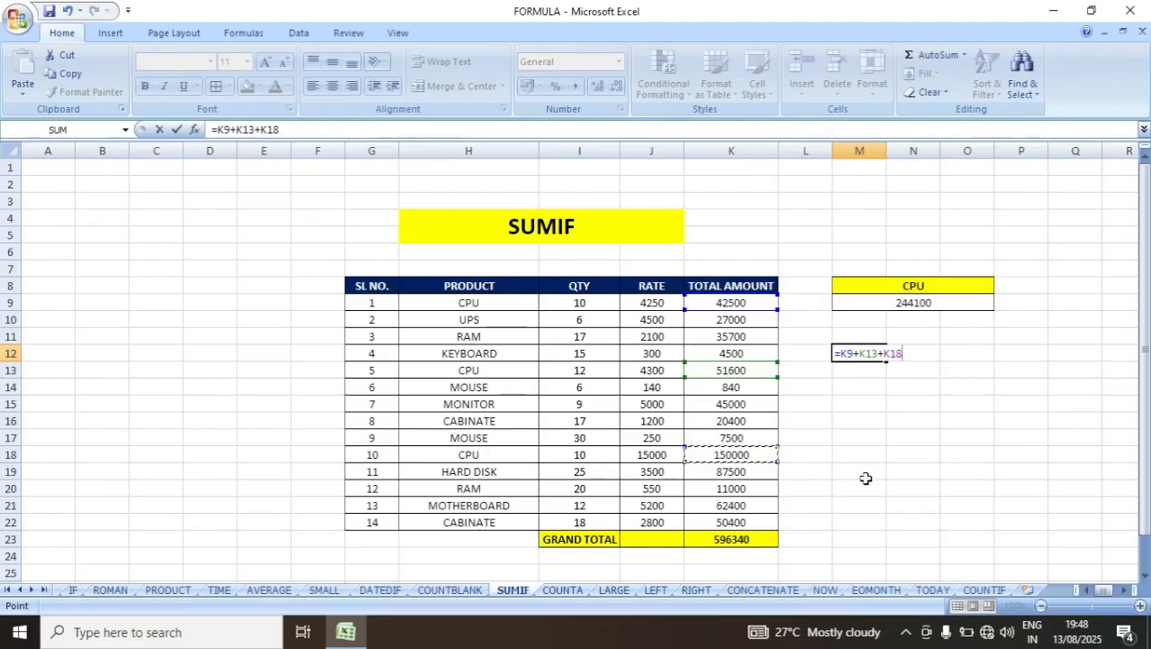
{"action": "key", "text": "Return"}
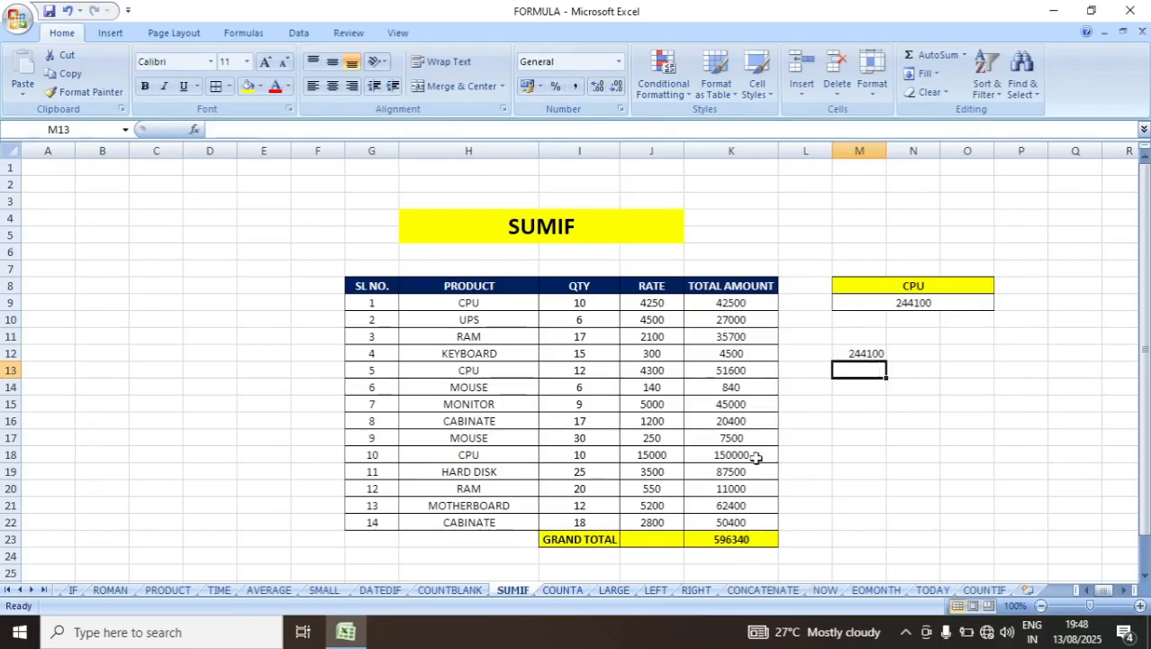
Review the CPU entries in H9, H13 and H18 and the first CPU amount in K9.
{"action": "left_click", "coordinate": [485, 308]}
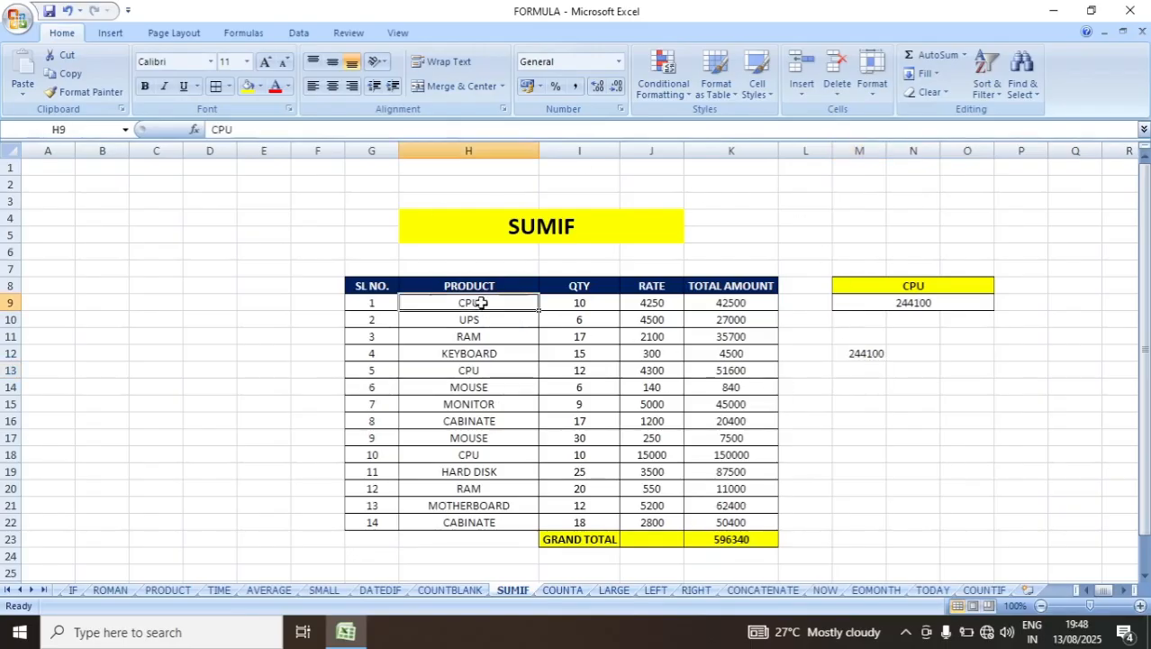
{"action": "left_click", "coordinate": [487, 372]}
{"action": "left_click", "coordinate": [494, 457]}
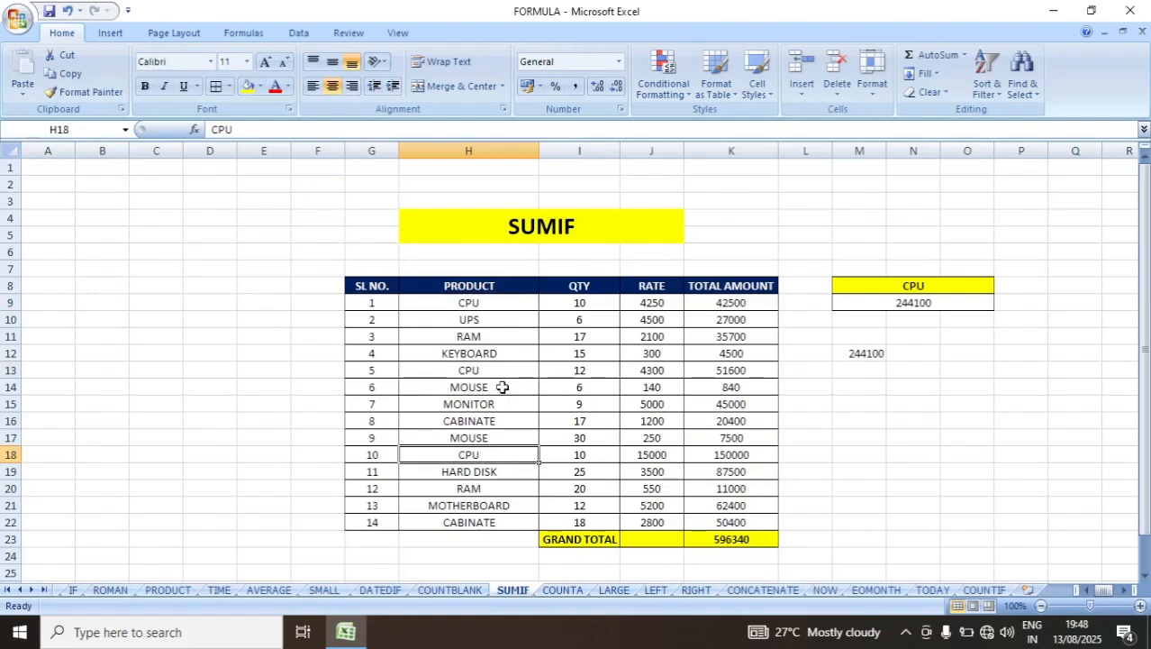
{"action": "left_click", "coordinate": [501, 371]}
{"action": "left_click", "coordinate": [498, 308]}
{"action": "left_click", "coordinate": [732, 305]}
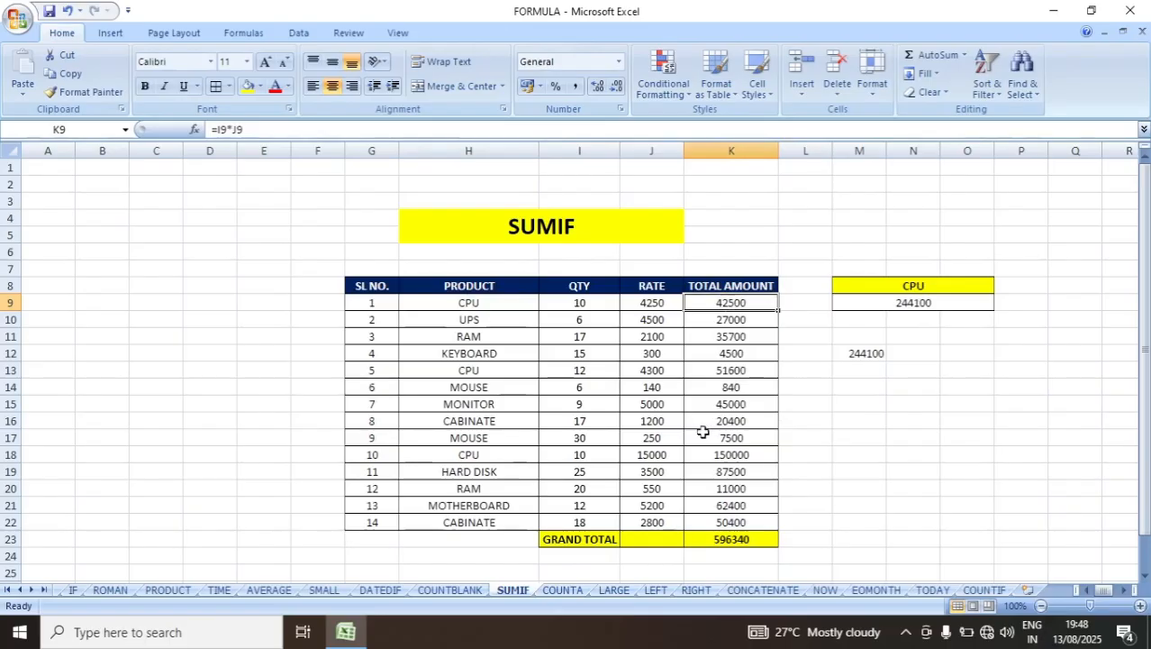
Look at the COUNTA sheet, and compare it with the empty mobile number cells H10 and H12 on the COUNTBLANK sheet.
{"action": "left_click", "coordinate": [564, 590]}
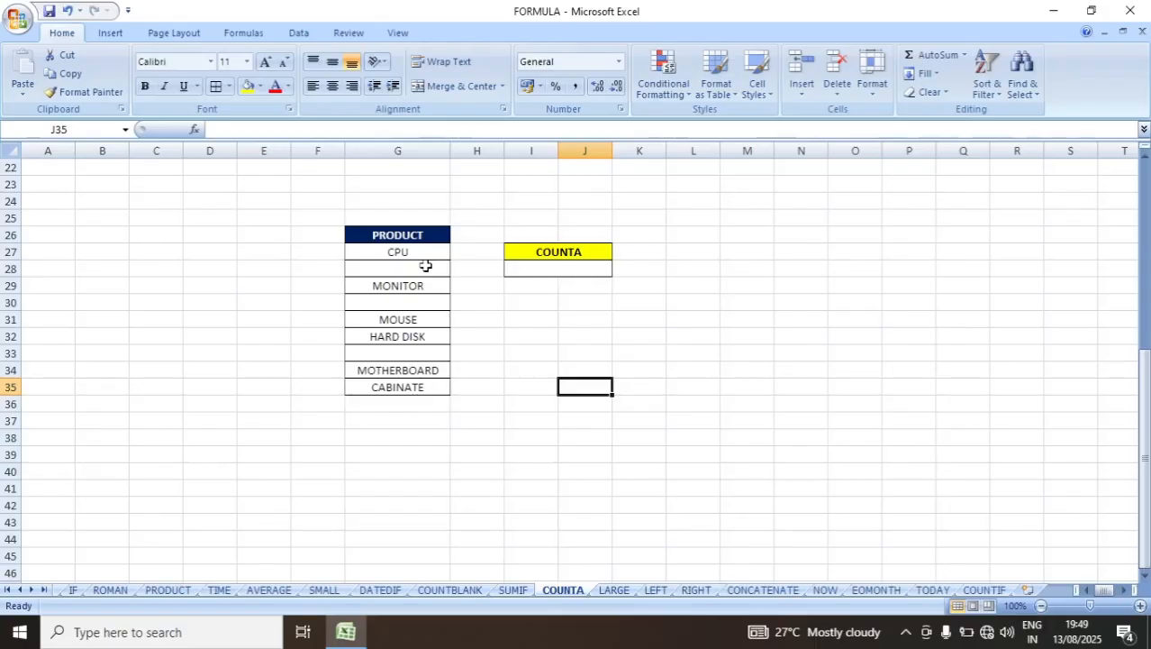
{"action": "left_click", "coordinate": [466, 588]}
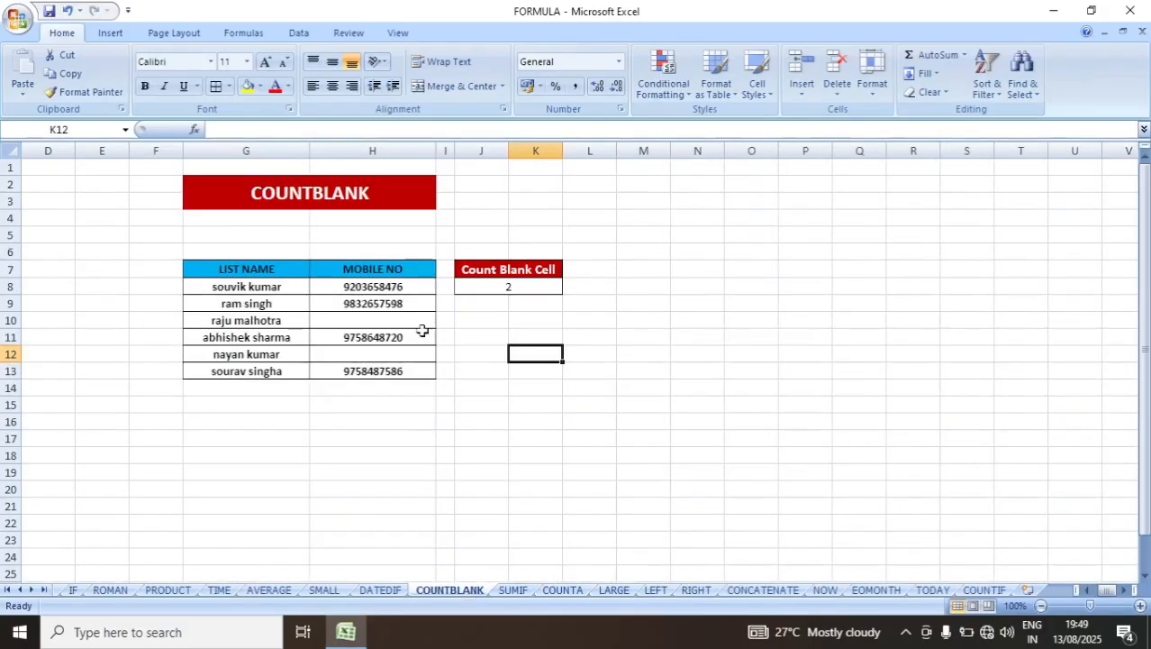
{"action": "left_click", "coordinate": [392, 321]}
{"action": "left_click", "coordinate": [396, 356]}
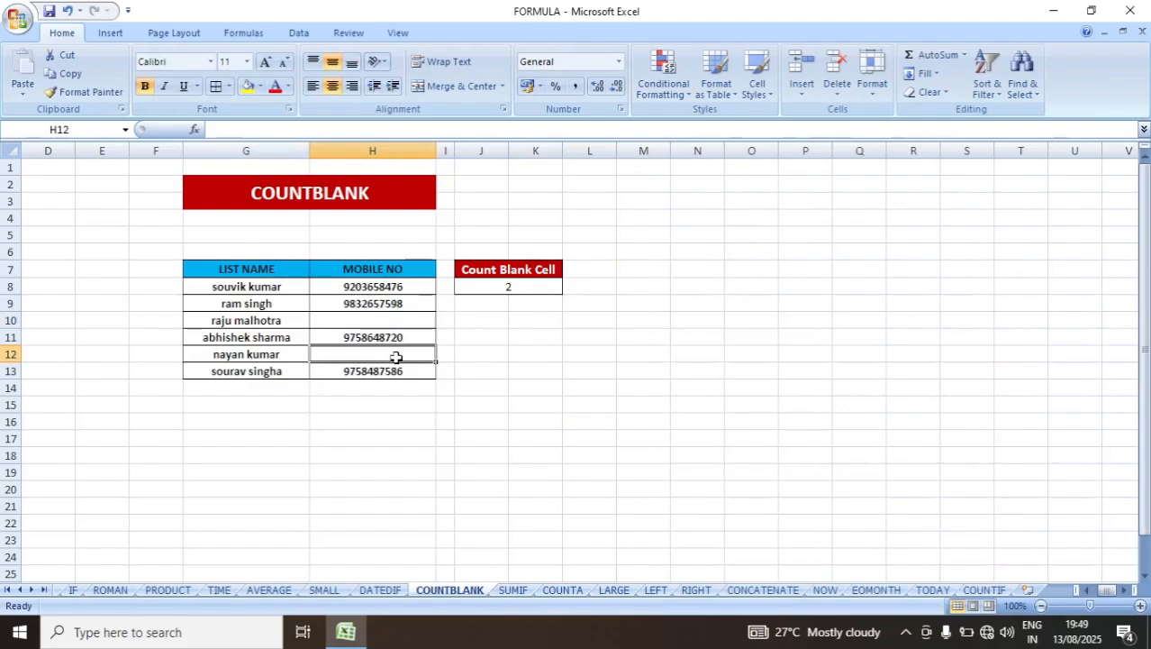
On the COUNTA sheet, examine the filled and empty cells of the product list in G27:G35.
{"action": "left_click", "coordinate": [560, 589]}
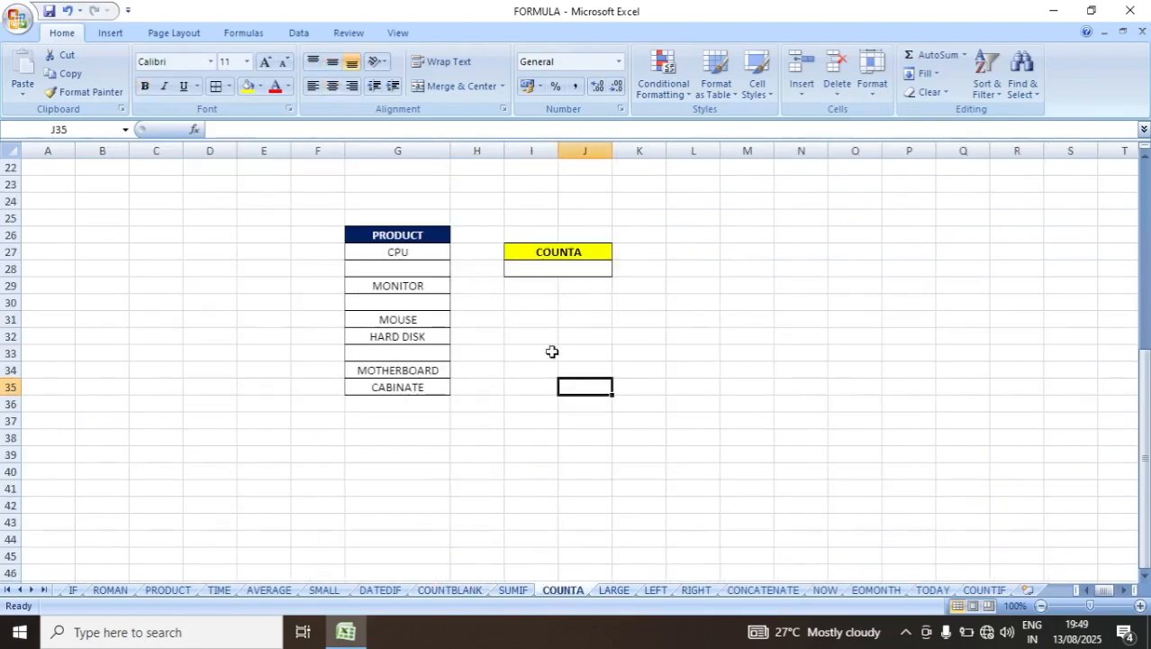
{"action": "left_click", "coordinate": [397, 254]}
{"action": "left_click", "coordinate": [408, 287]}
{"action": "left_click", "coordinate": [411, 319]}
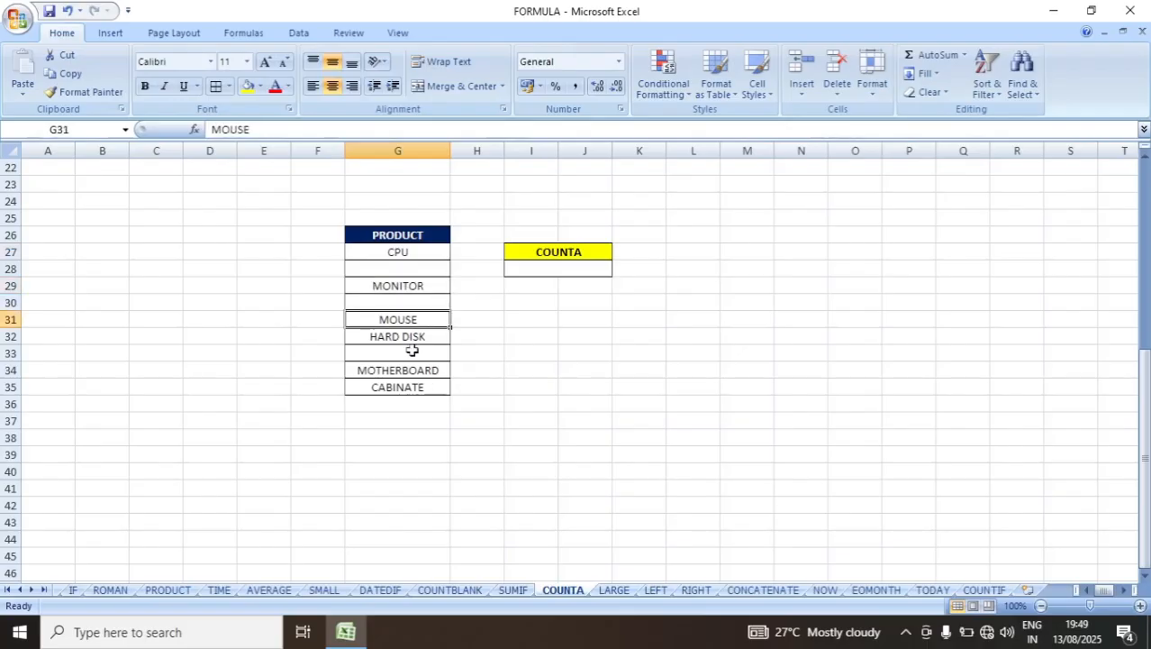
{"action": "left_click", "coordinate": [411, 352]}
{"action": "left_click", "coordinate": [417, 372]}
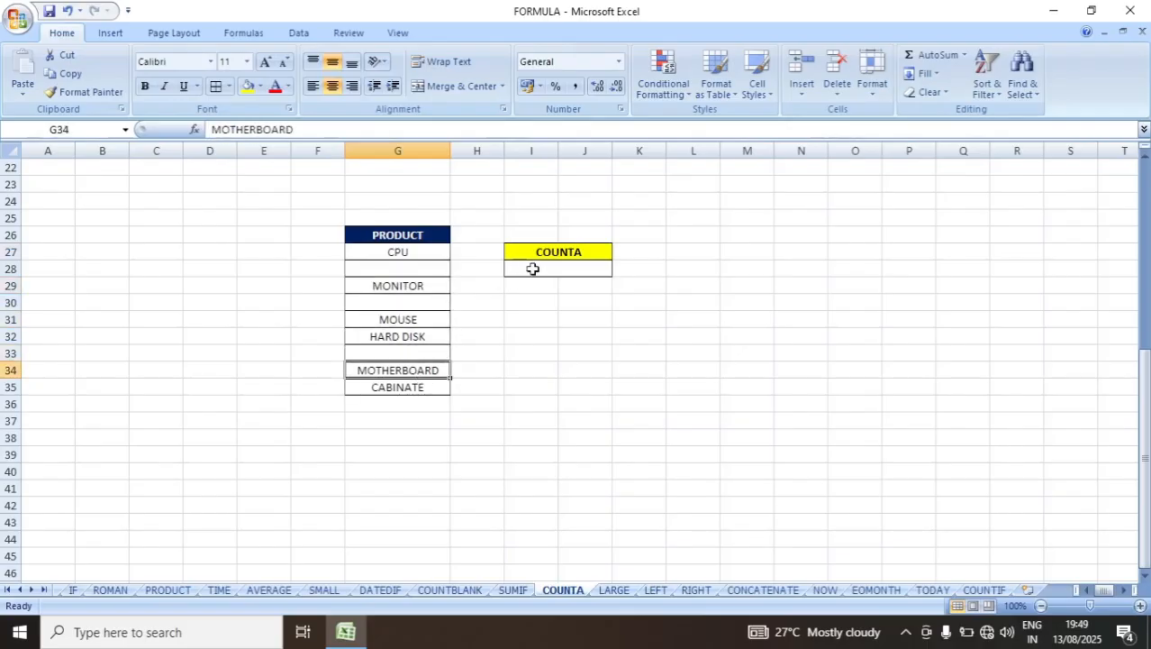
{"action": "type", "text": "="}
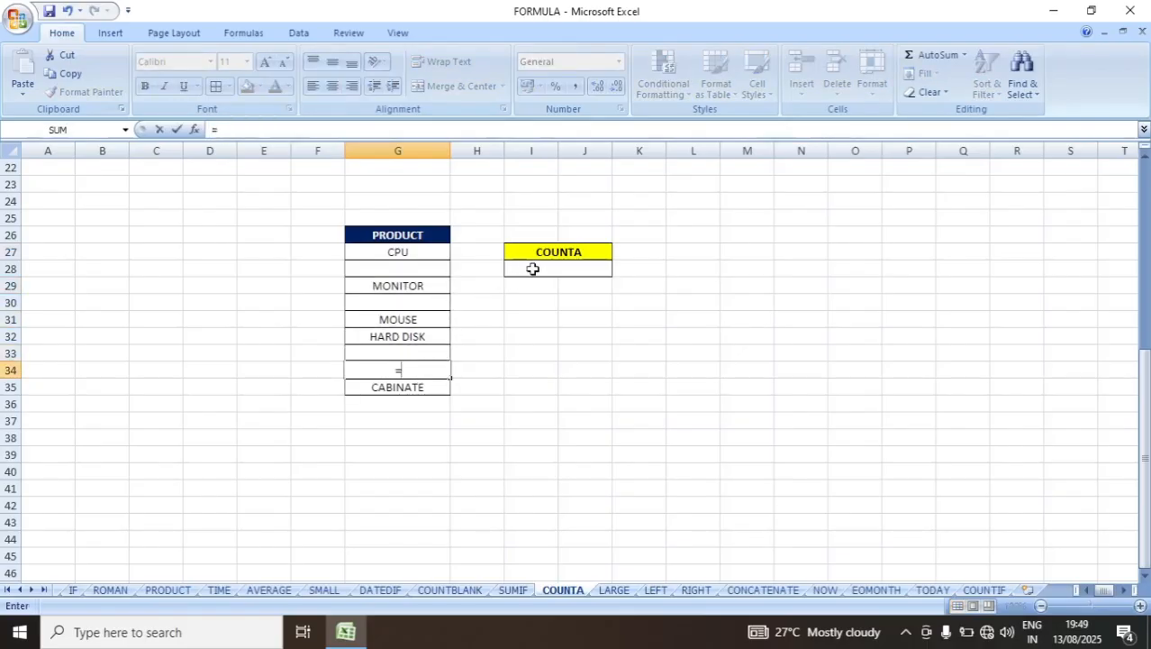
{"action": "key", "text": "BackSpace"}
{"action": "key", "text": "ctrl+z"}
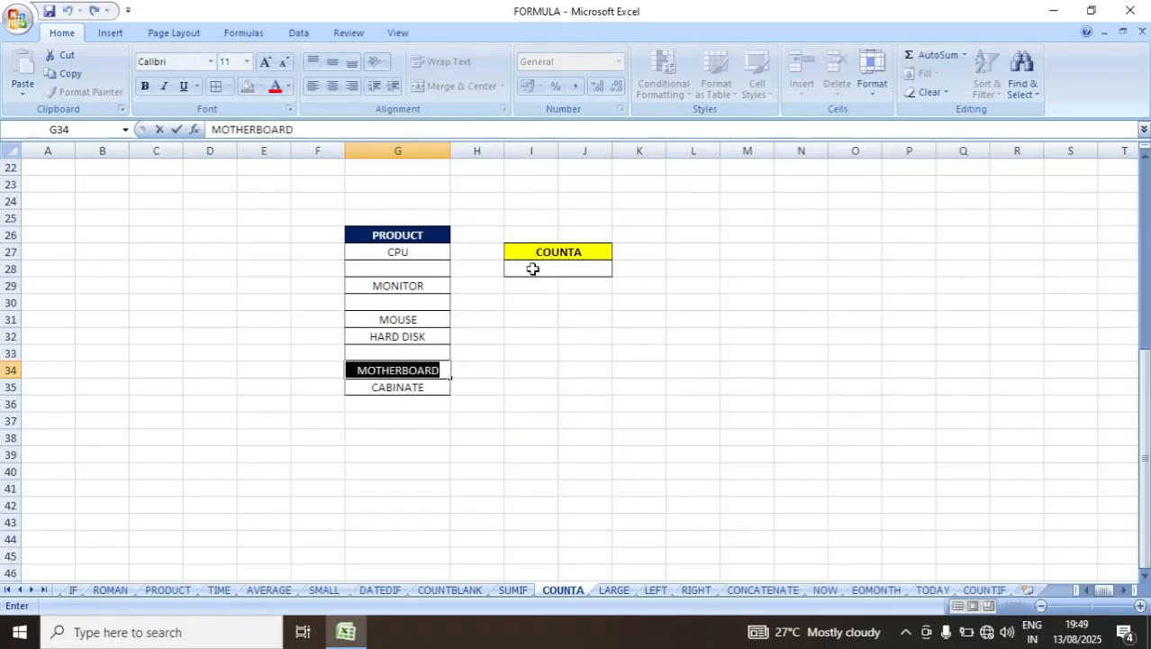
Count the filled product cells in I28 on the COUNTA sheet with =COUNTA(G27:G35).
{"action": "left_click", "coordinate": [532, 269]}
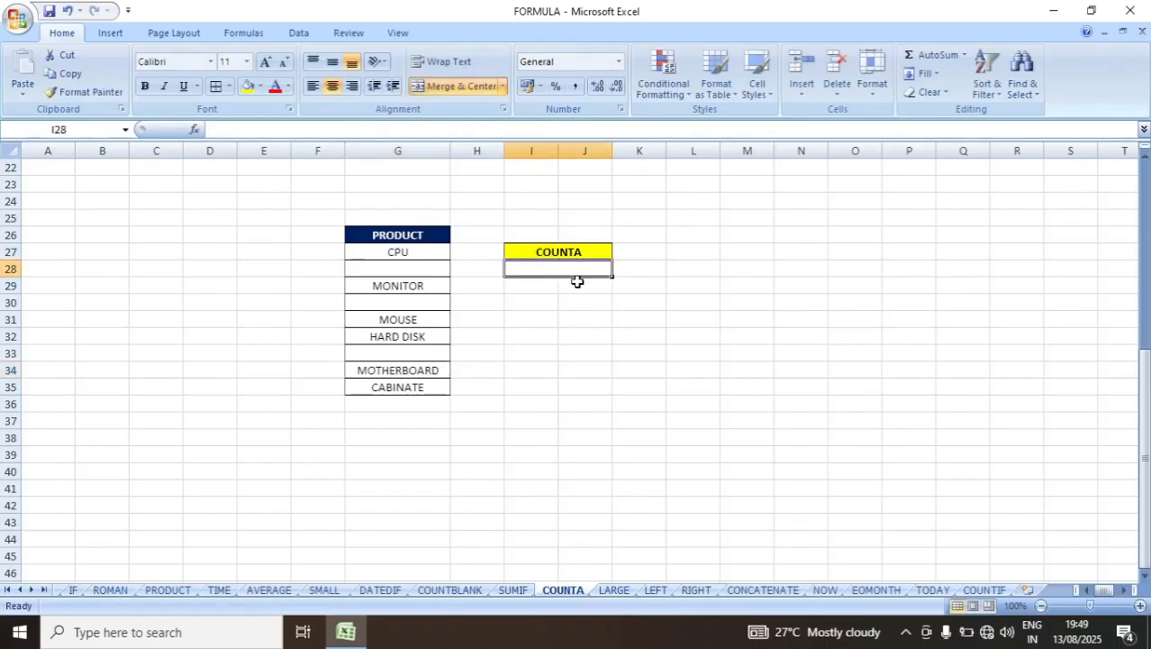
{"action": "type", "text": "="}
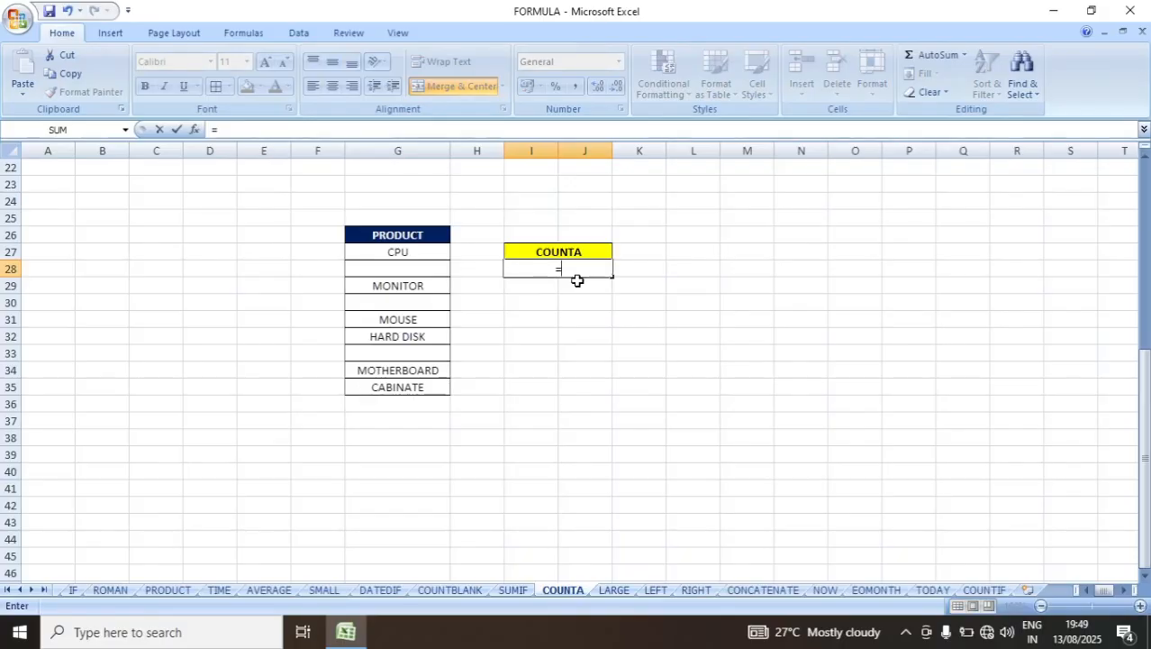
{"action": "type", "text": "COUNTA"}
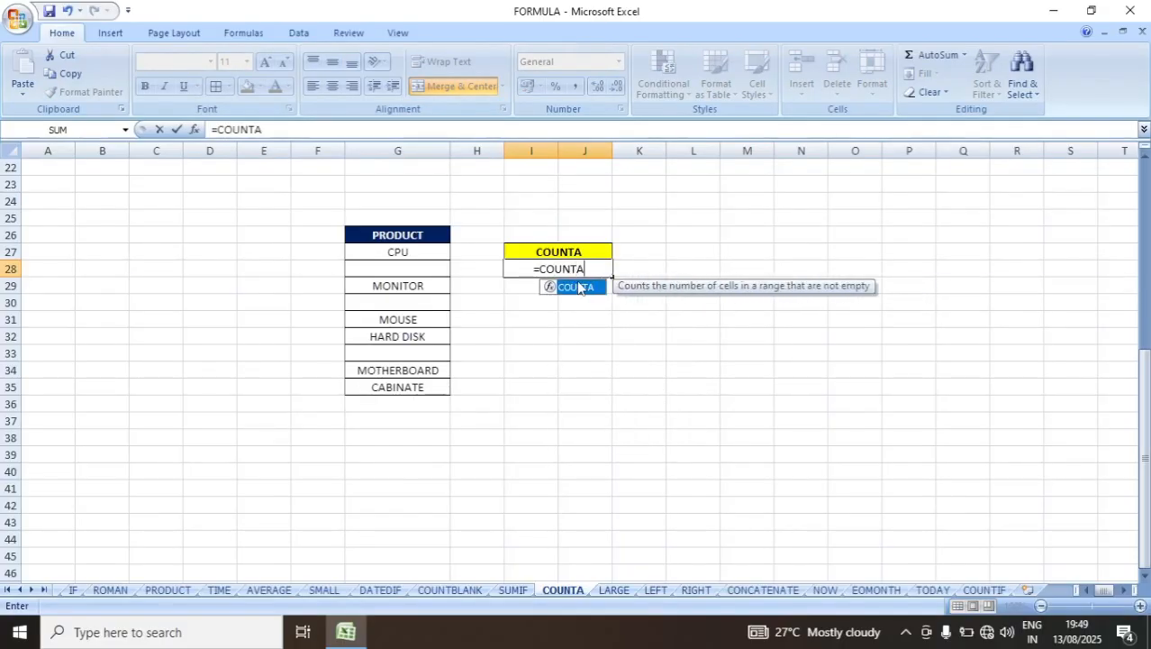
{"action": "double_click", "coordinate": [577, 288]}
{"action": "left_click_drag", "start_coordinate": [405, 252], "coordinate": [418, 384]}
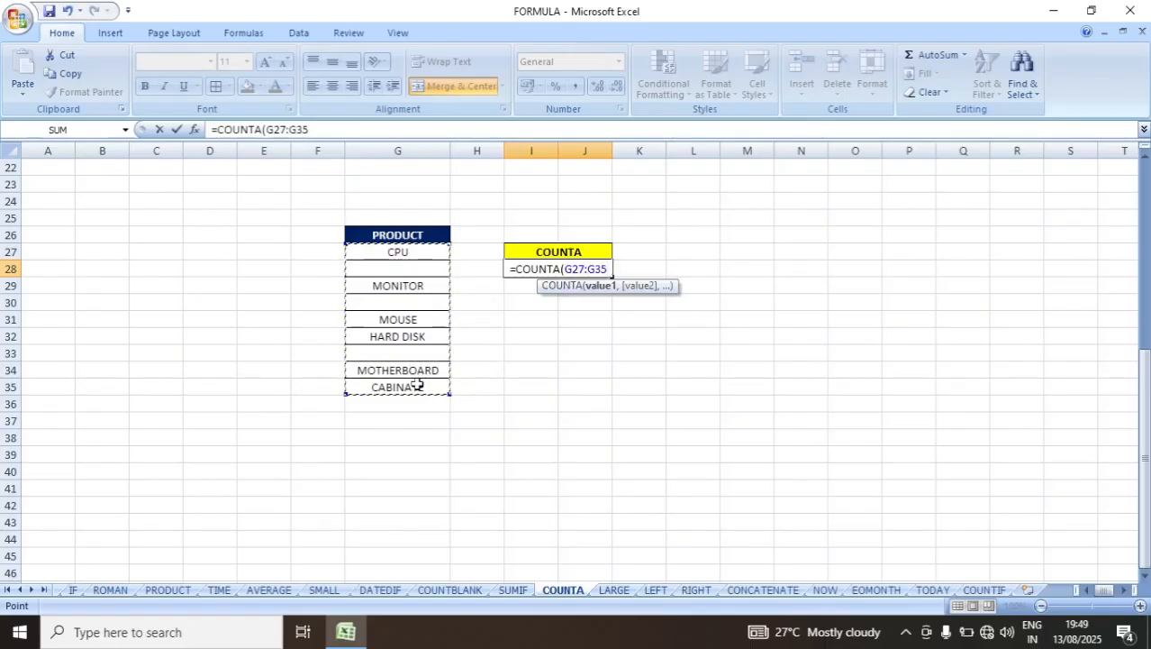
{"action": "key", "text": "Return"}
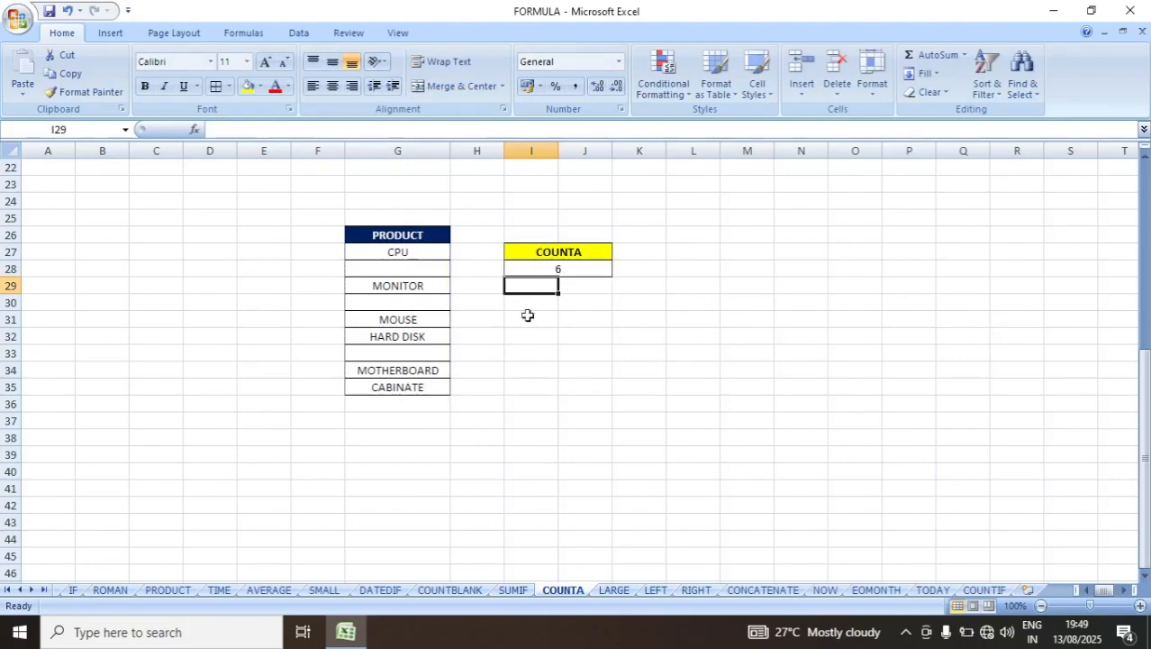
On the LARGE sheet, enter =LARGE(G8:G16,1) in I8 to return the highest total sale.
{"action": "left_click", "coordinate": [622, 591]}
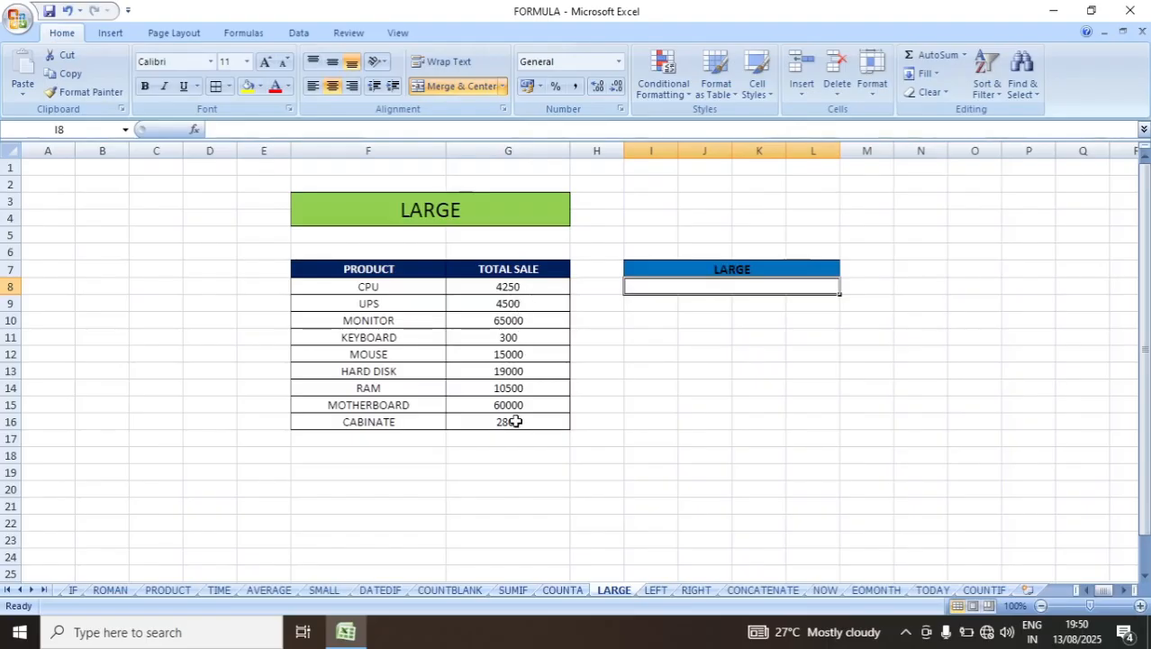
{"action": "double_click", "coordinate": [742, 285]}
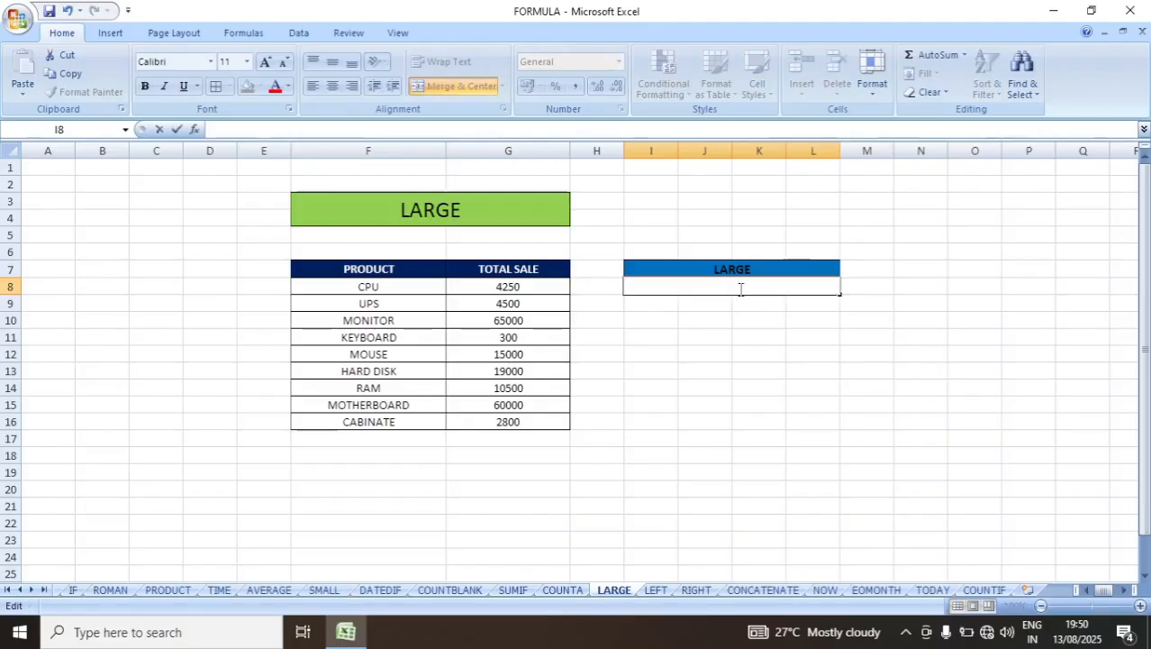
{"action": "type", "text": "="}
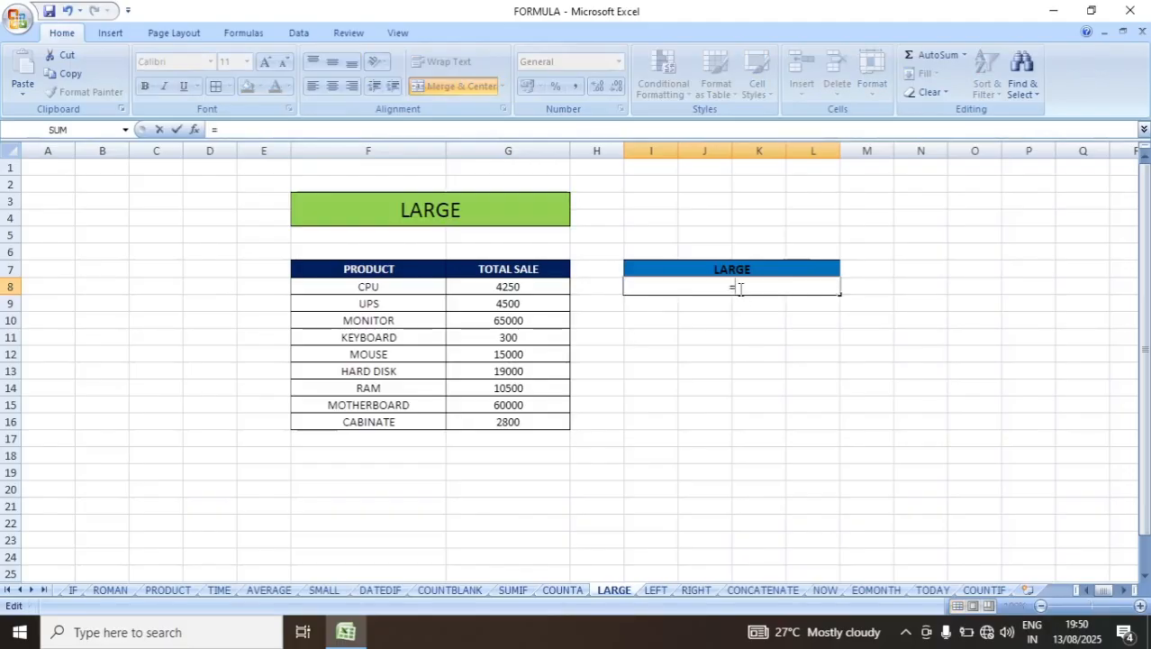
{"action": "type", "text": "LARGE"}
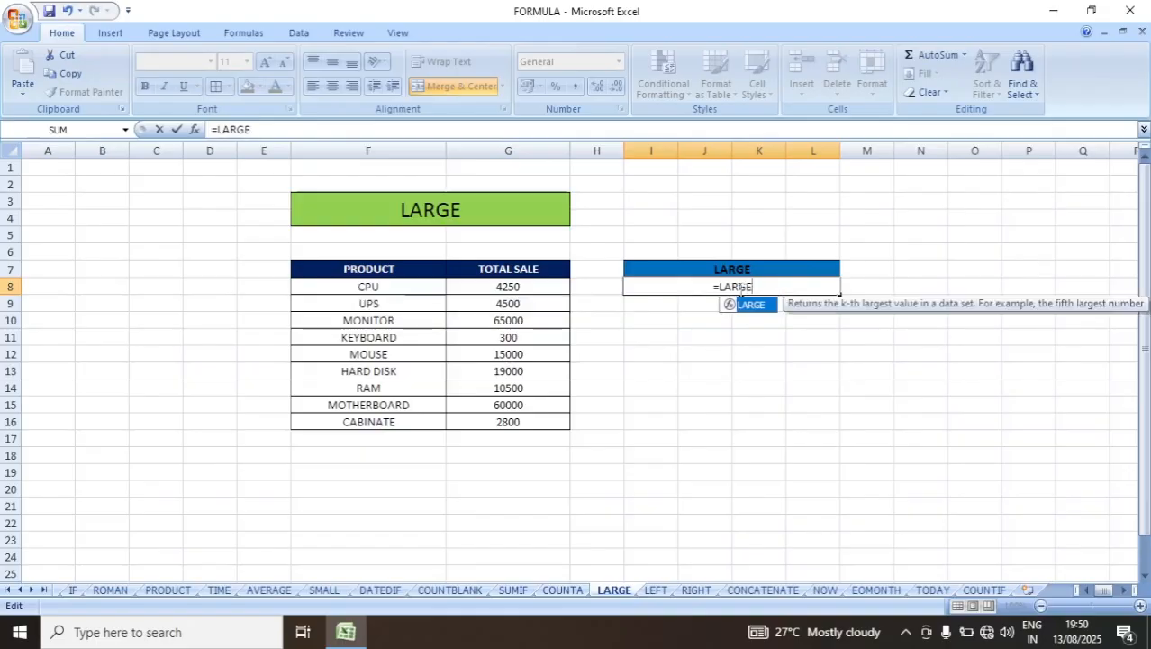
{"action": "type", "text": "("}
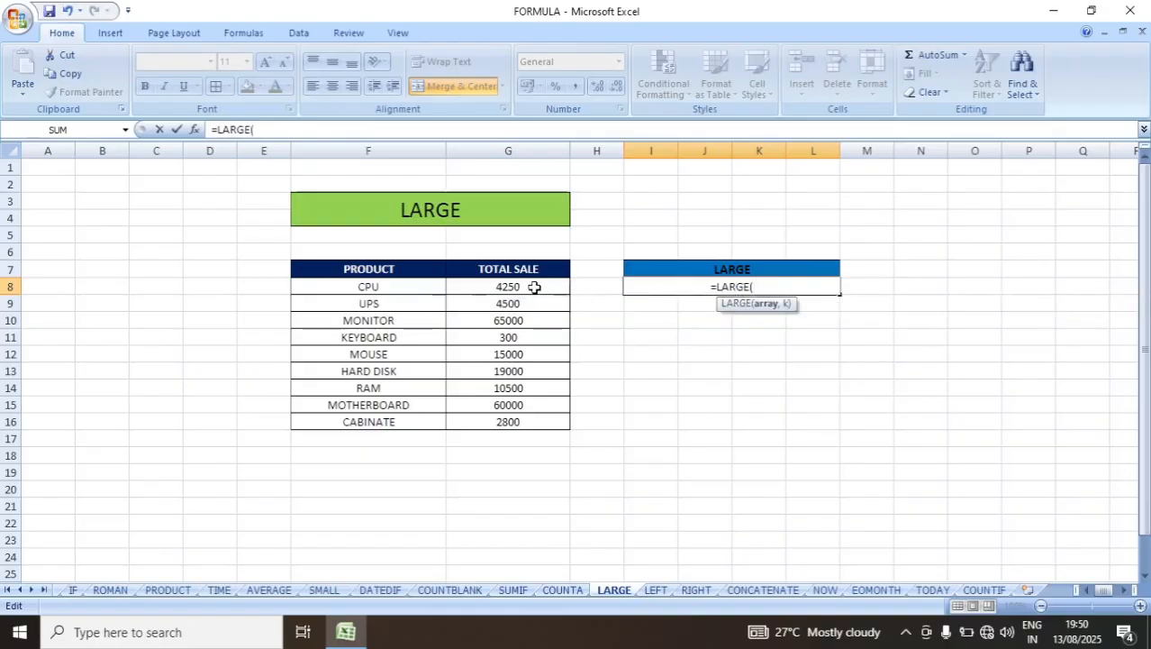
{"action": "left_click_drag", "start_coordinate": [535, 285], "coordinate": [545, 412]}
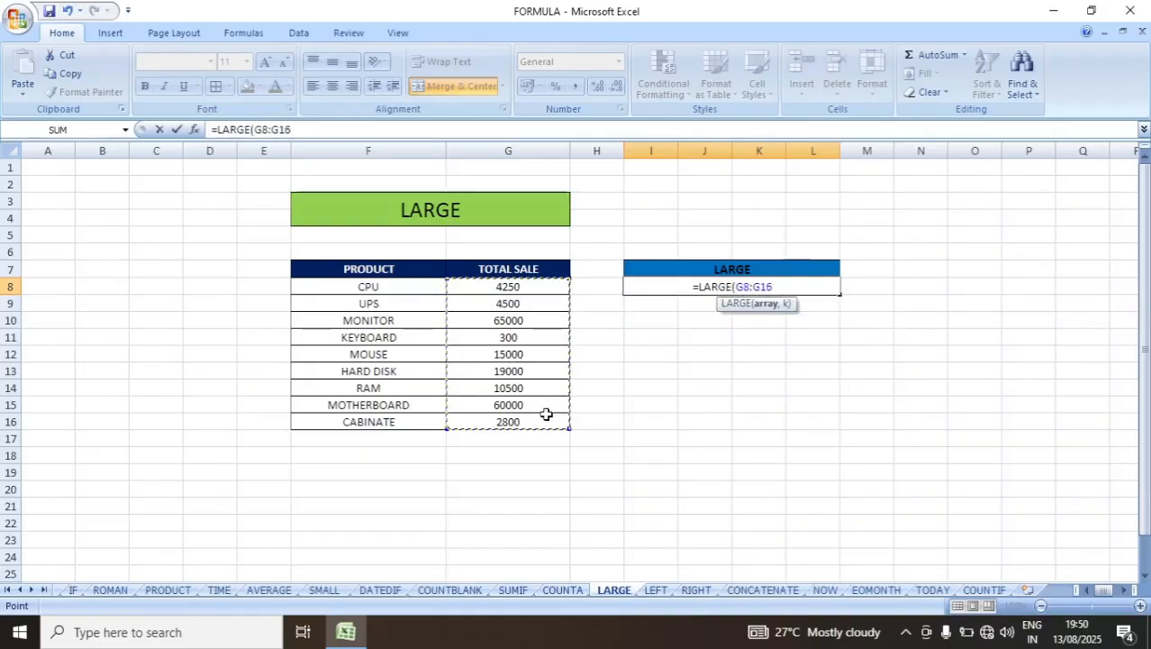
{"action": "type", "text": ",1"}
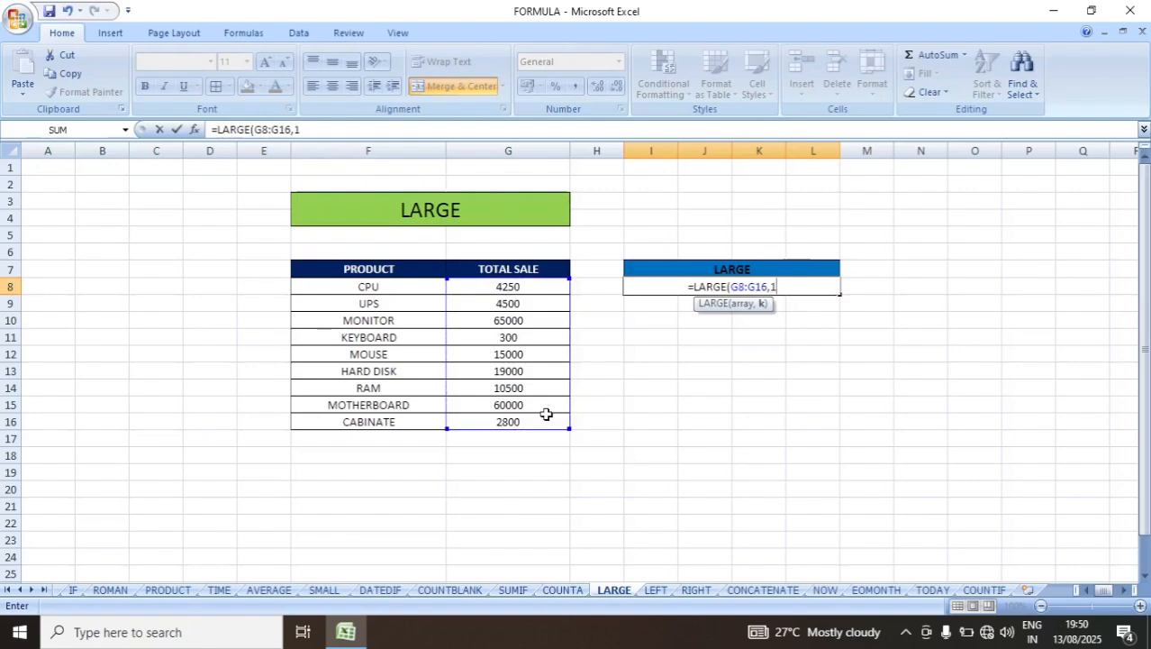
{"action": "type", "text": ")"}
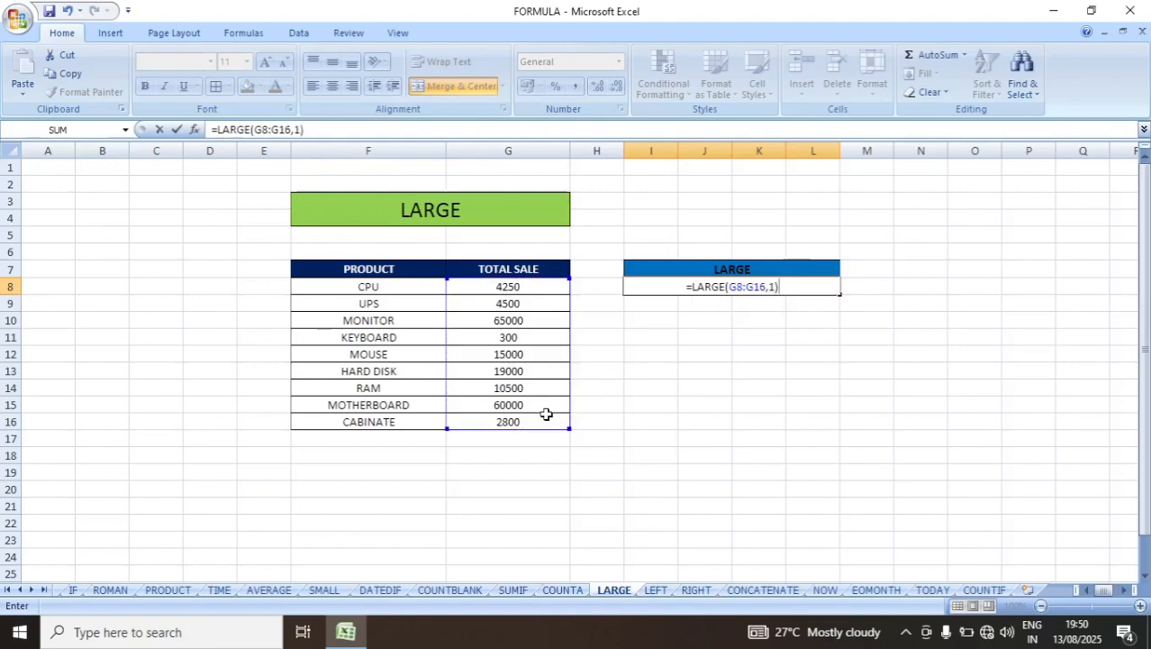
{"action": "key", "text": "Return"}
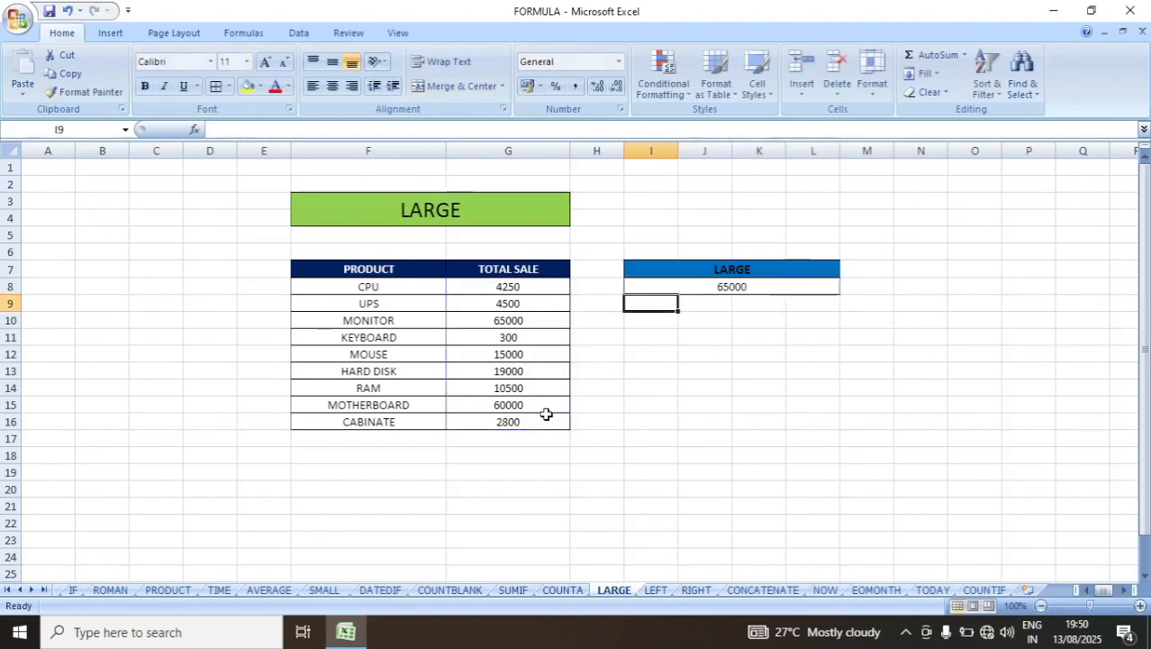
Set the rank in the LARGE formula in I8 to 2 and compare the result with the sales in G10 and G15.
{"action": "double_click", "coordinate": [741, 287]}
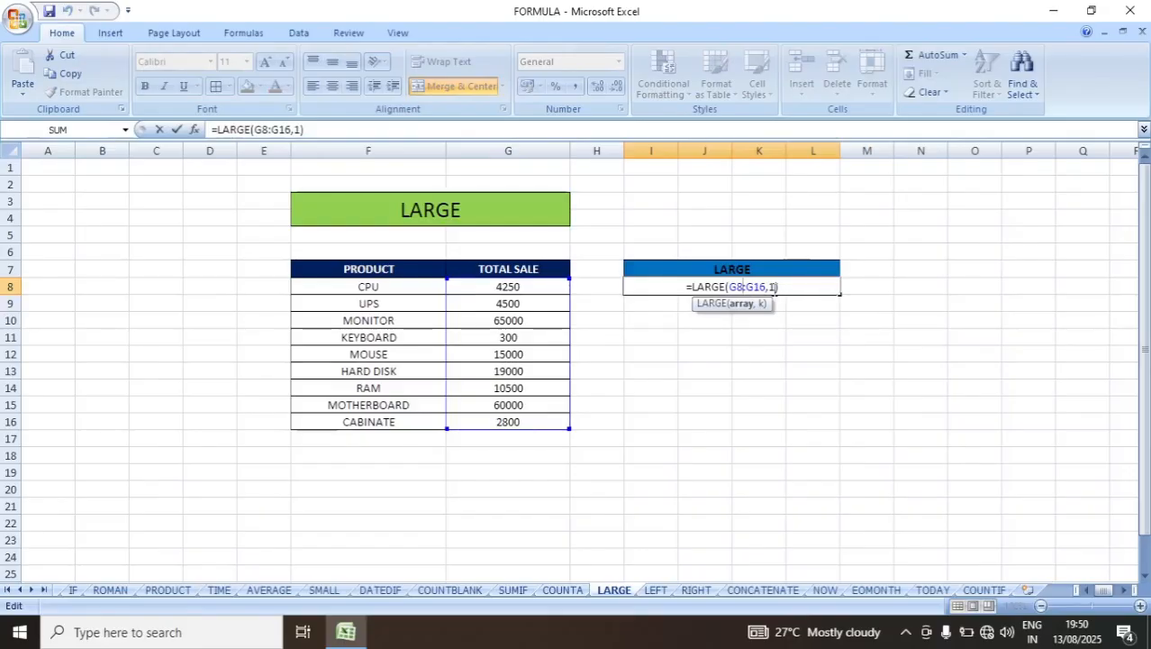
{"action": "key", "text": "Return"}
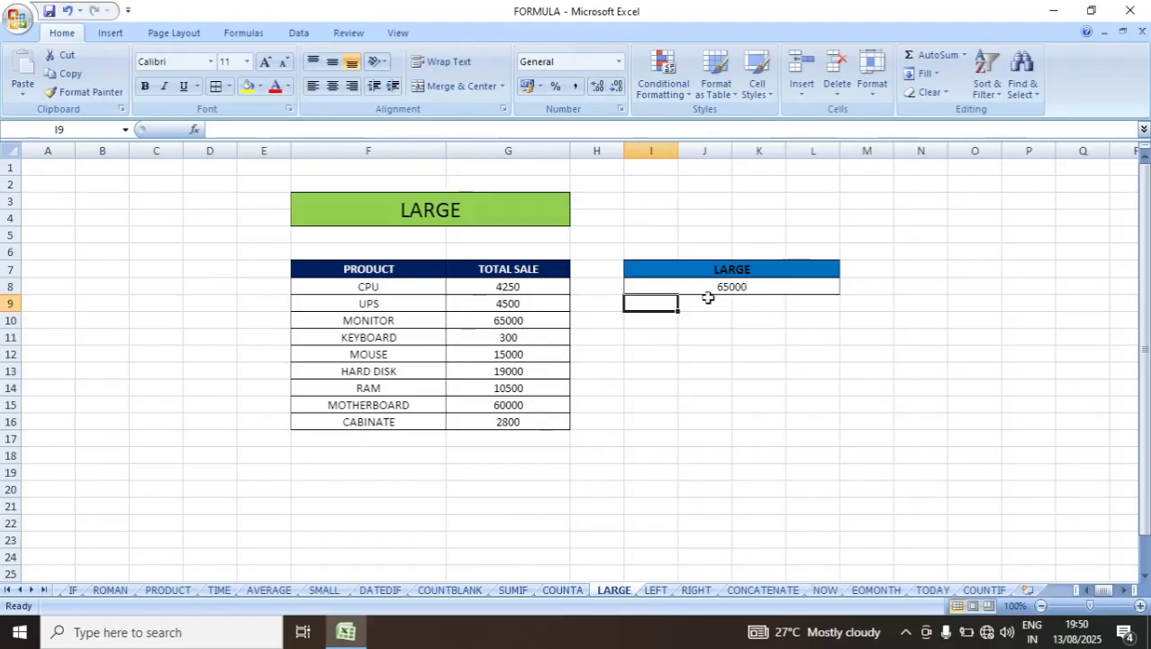
{"action": "double_click", "coordinate": [764, 285]}
{"action": "left_click", "coordinate": [772, 287]}
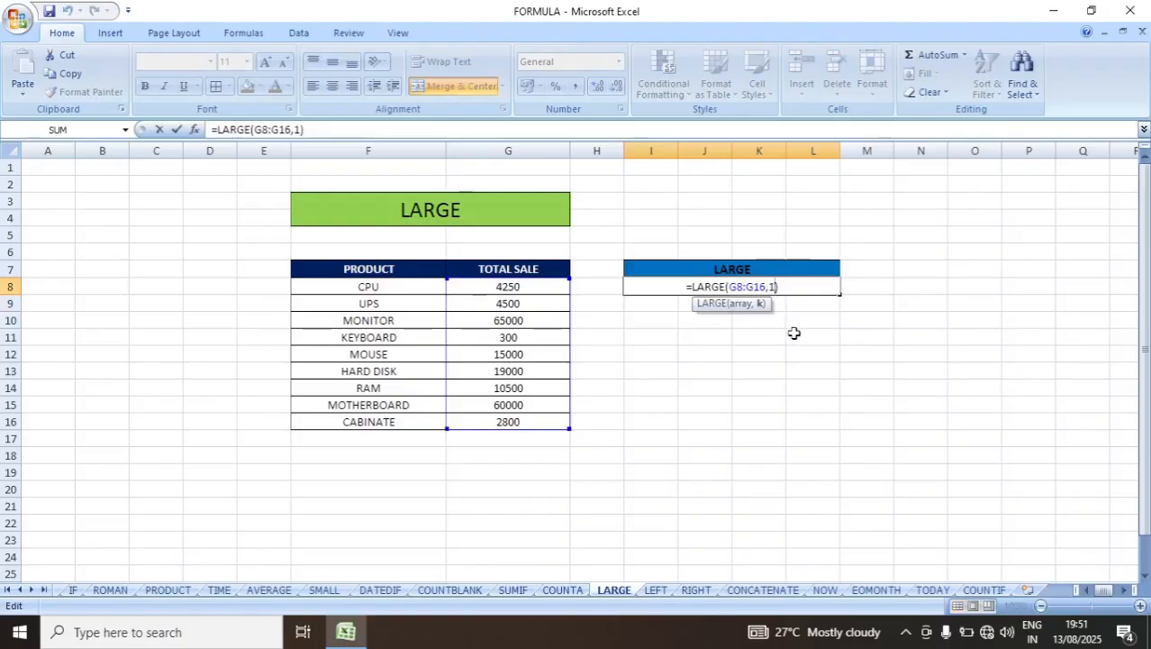
{"action": "key", "text": "BackSpace"}
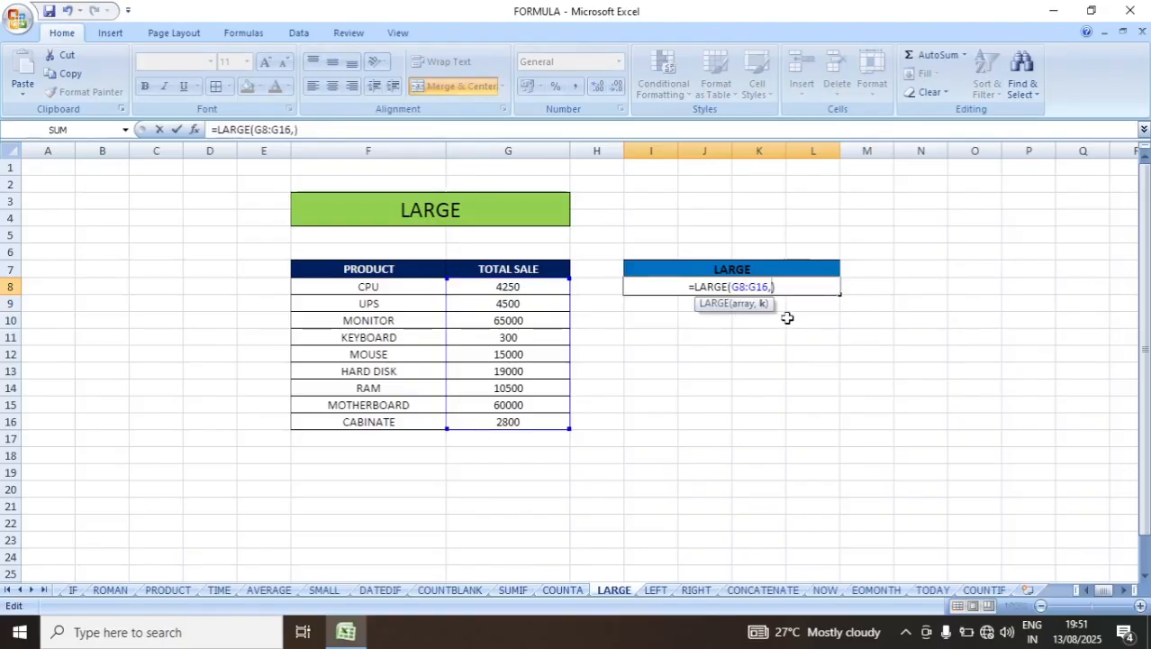
{"action": "type", "text": "2"}
{"action": "left_click", "coordinate": [796, 352]}
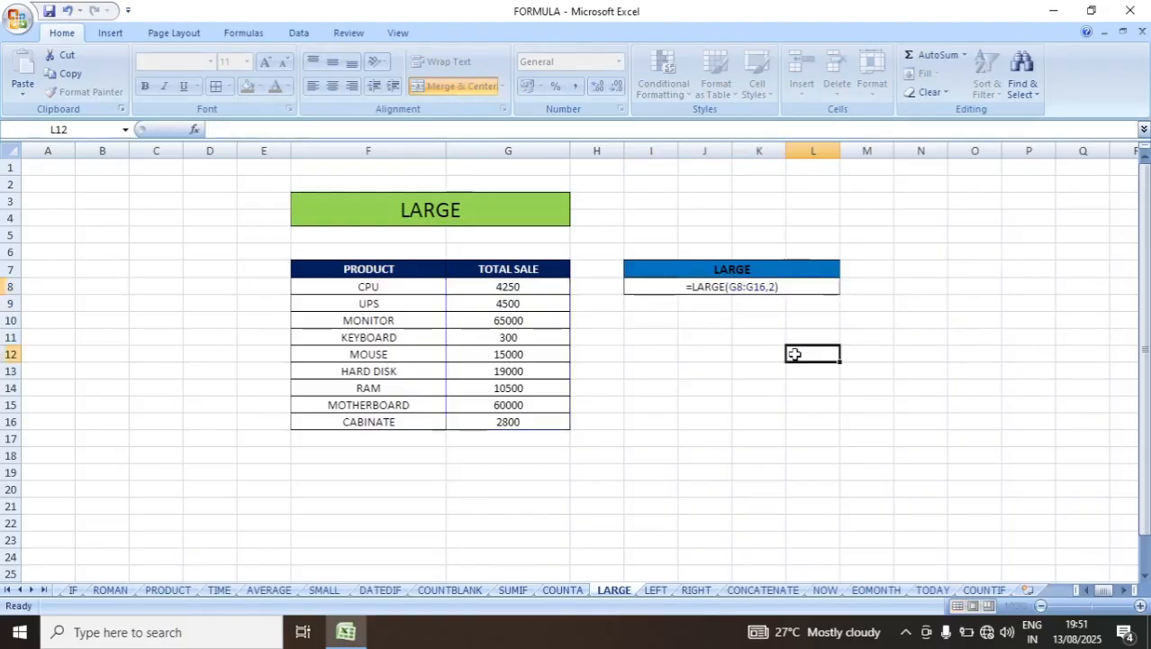
{"action": "left_click", "coordinate": [515, 323]}
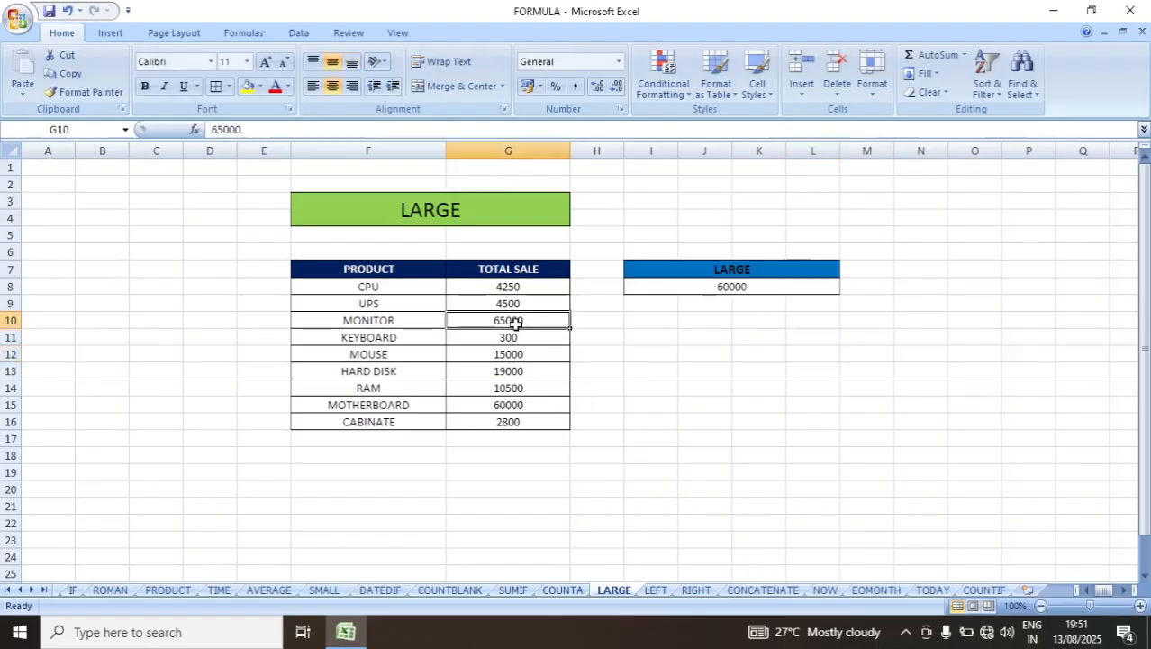
{"action": "left_click", "coordinate": [515, 410]}
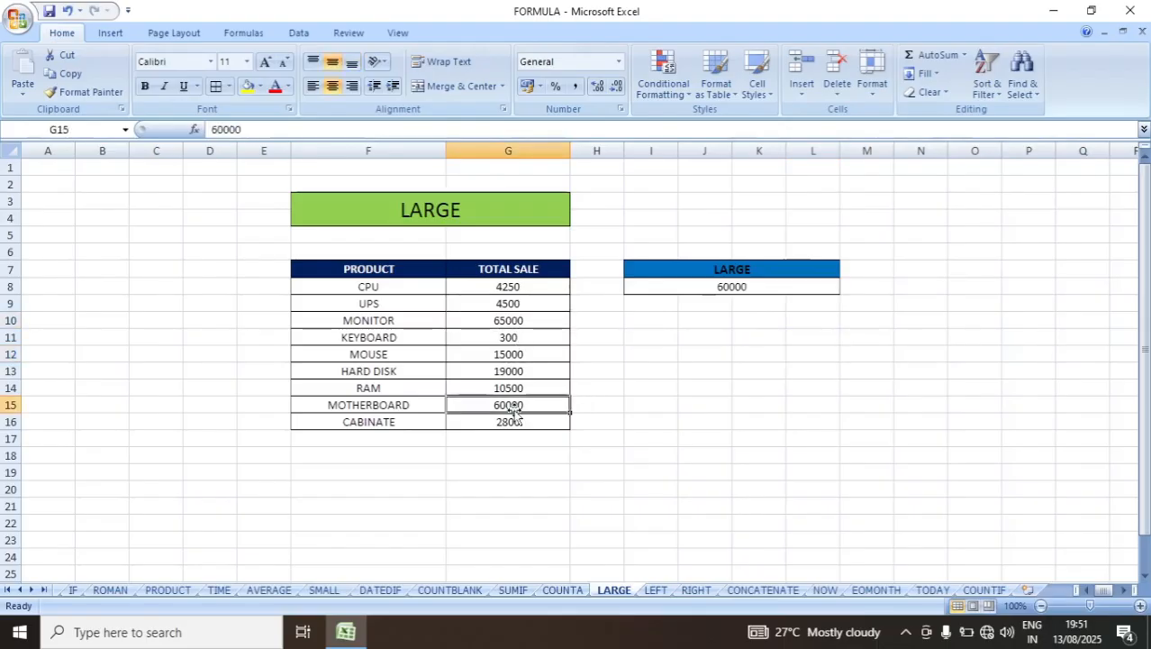
Set the rank in the LARGE formula in I8 to 3 to return the third-highest sale.
{"action": "double_click", "coordinate": [732, 285]}
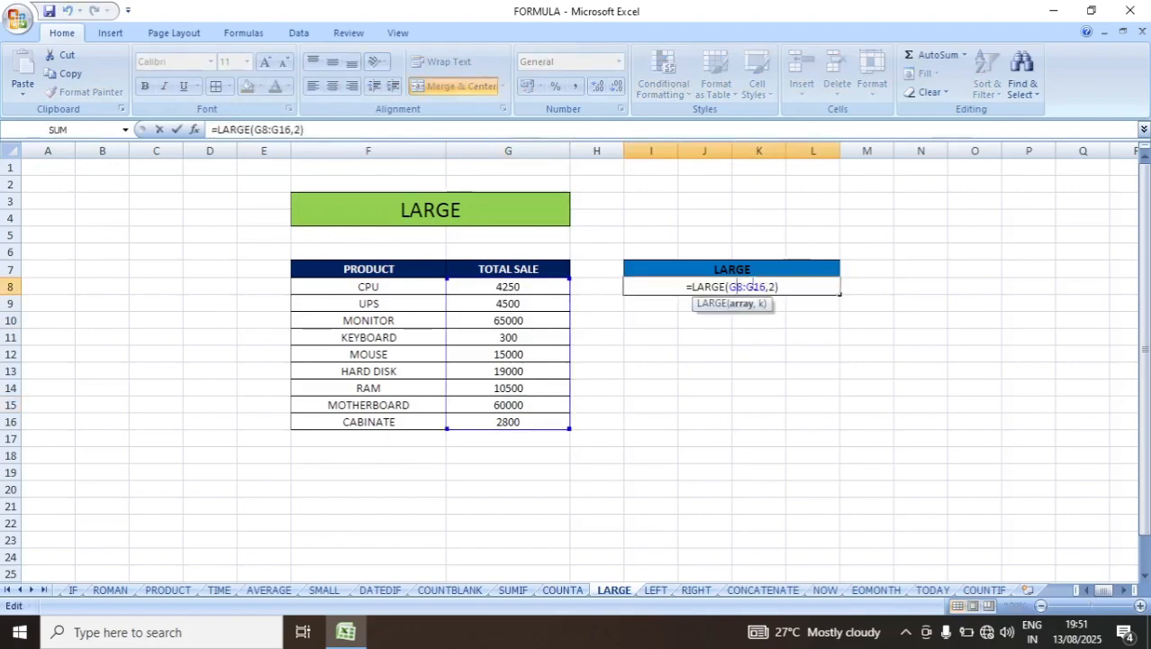
{"action": "key", "text": "BackSpace"}
{"action": "type", "text": "3"}
{"action": "left_click", "coordinate": [832, 353]}
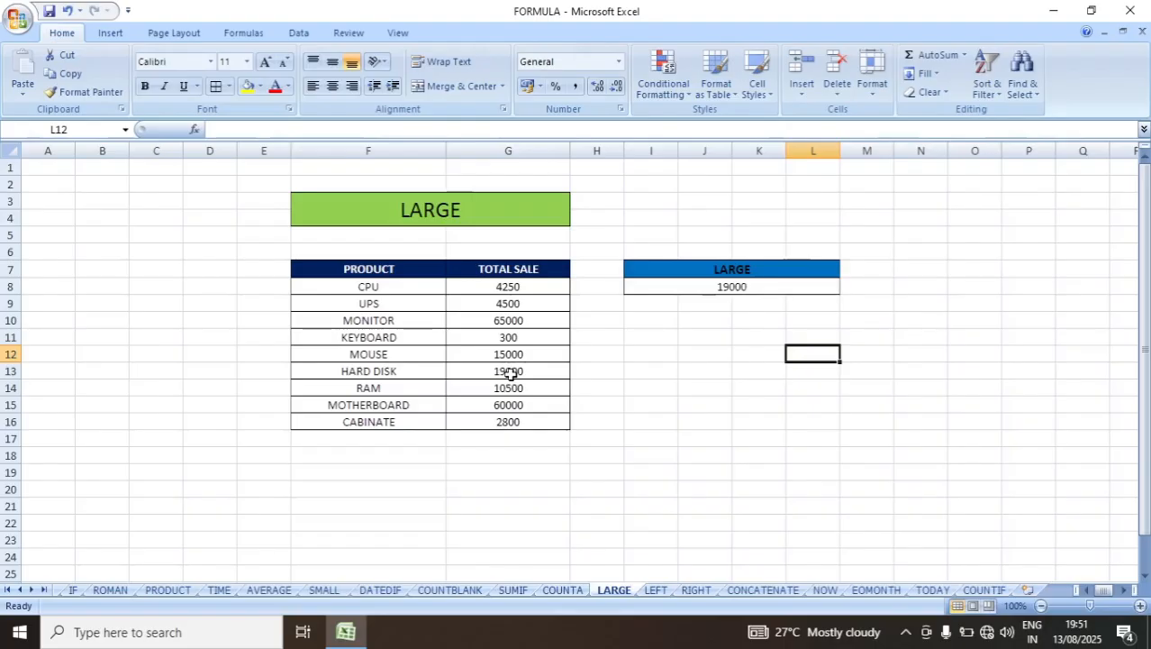
{"action": "double_click", "coordinate": [735, 286]}
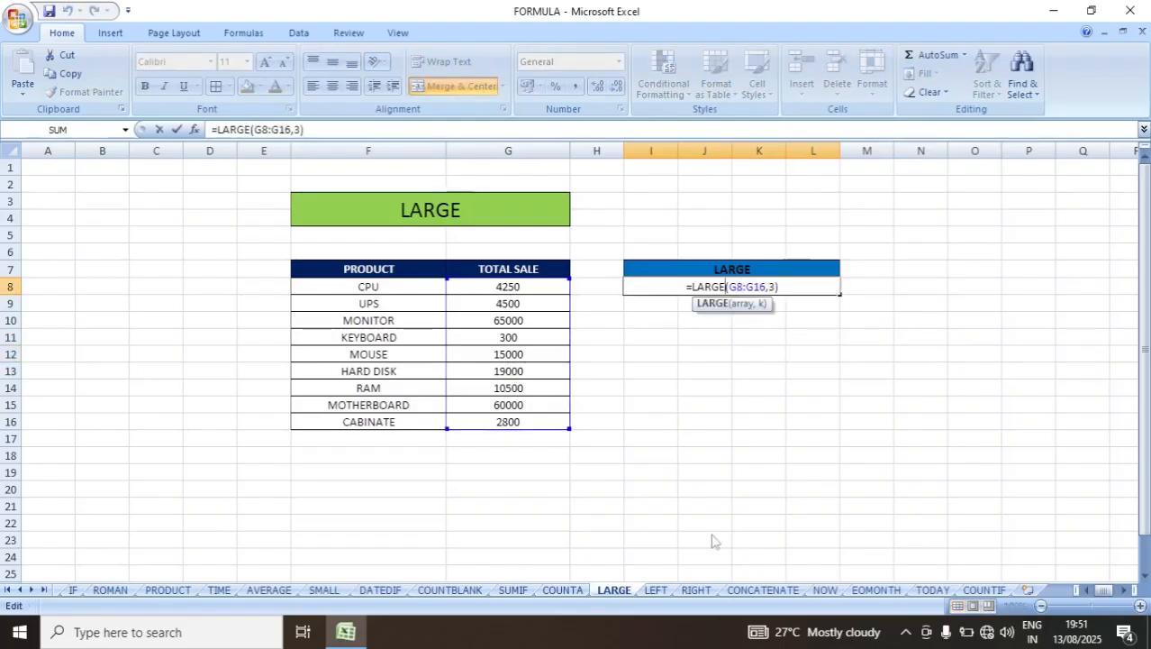
On the LEFT sheet, extract the first three characters of the listed names in H6 with =LEFT(G6:G11,3).
{"action": "left_click", "coordinate": [655, 591]}
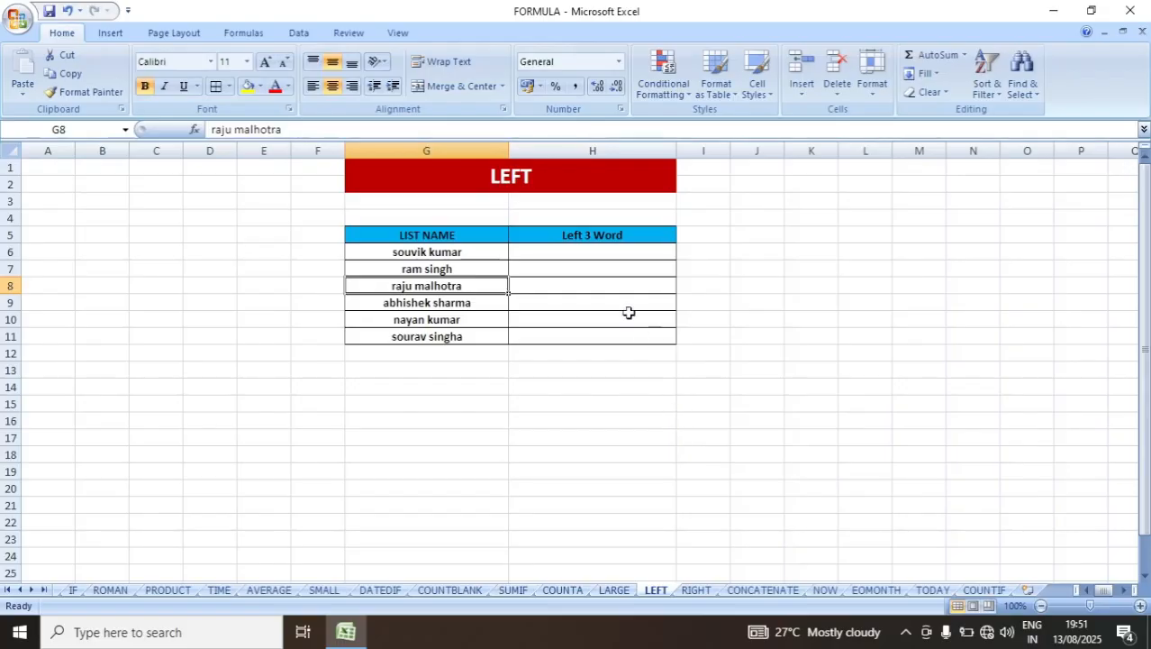
{"action": "left_click", "coordinate": [565, 252]}
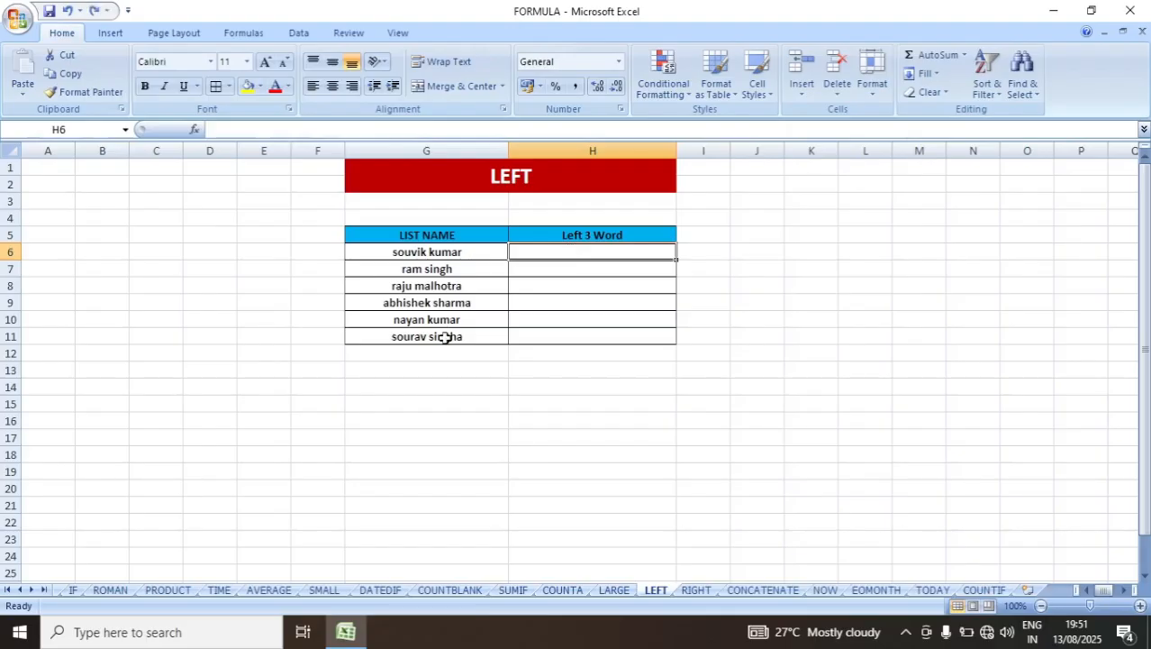
{"action": "type", "text": "="}
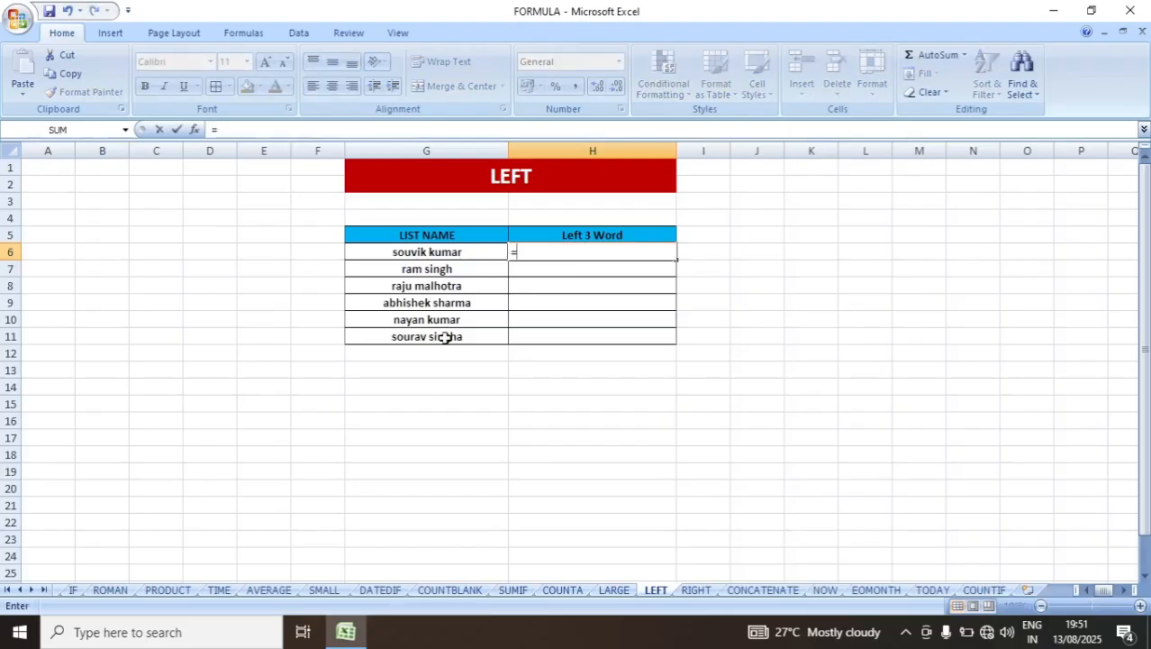
{"action": "type", "text": "LEFT"}
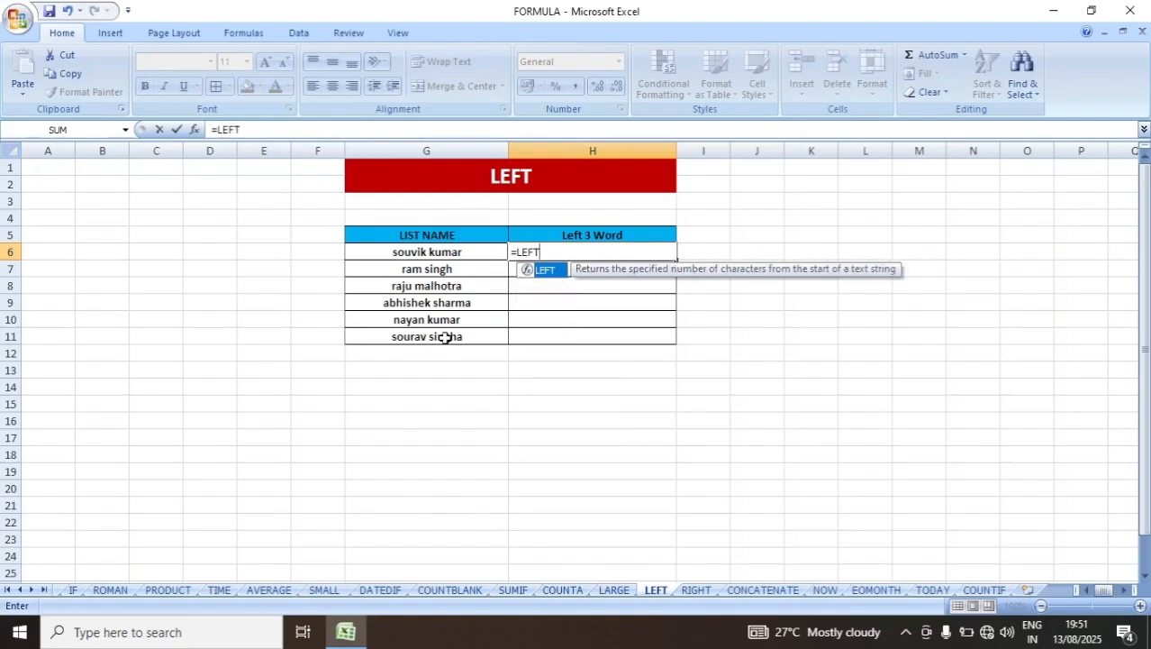
{"action": "type", "text": "("}
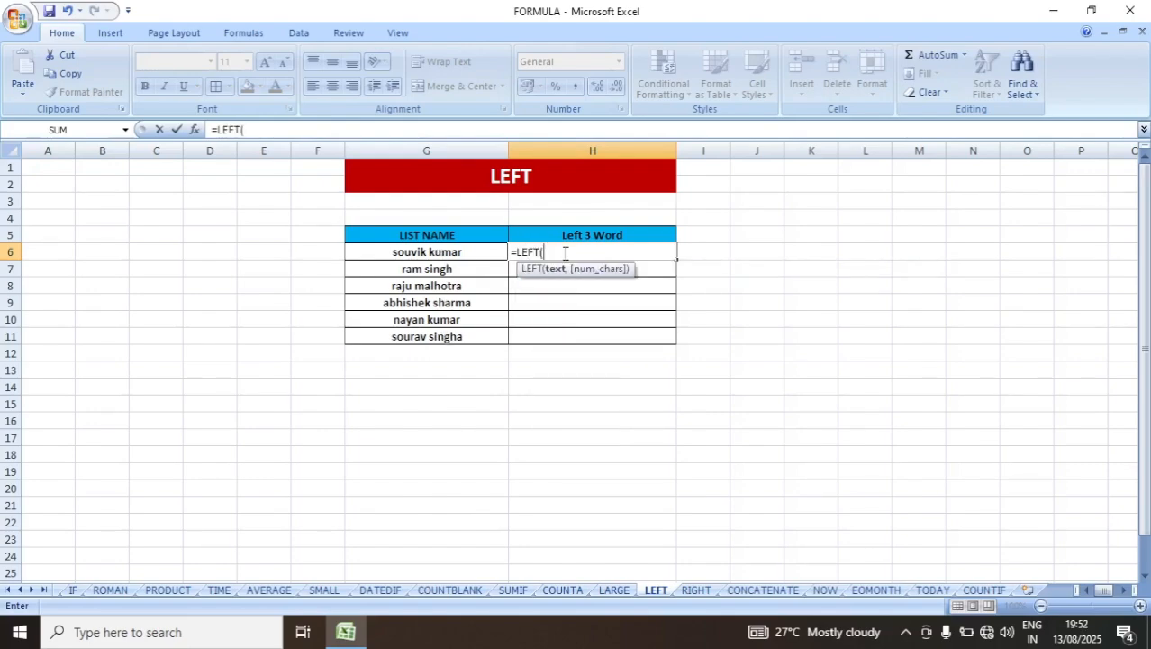
{"action": "left_click_drag", "start_coordinate": [450, 253], "coordinate": [451, 335]}
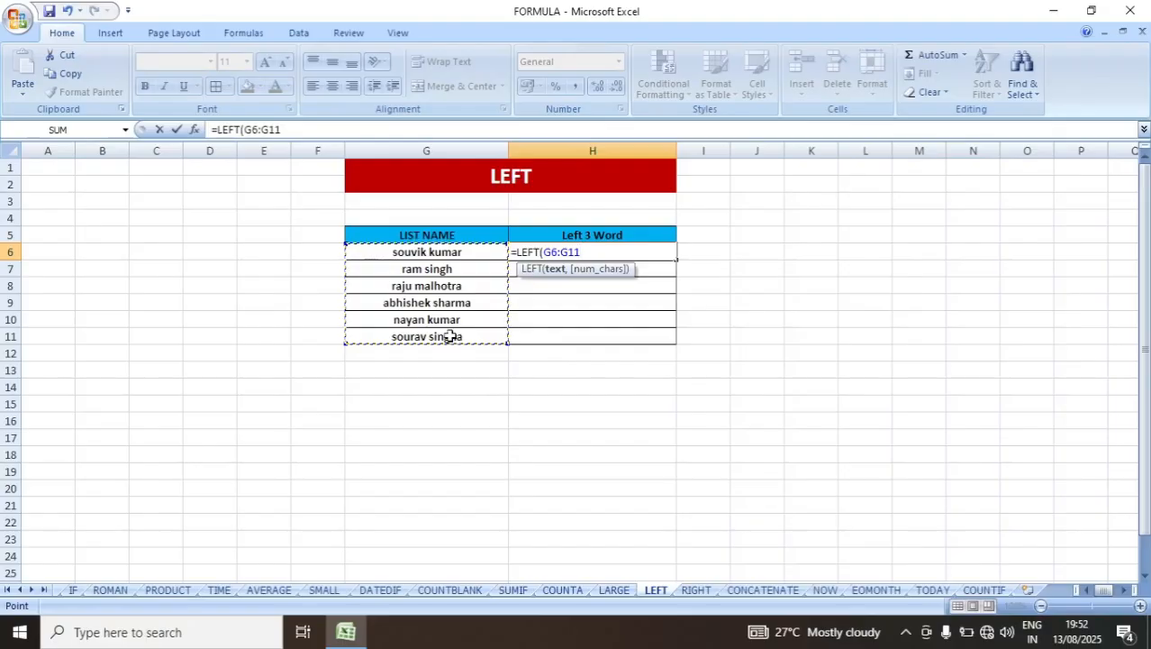
{"action": "type", "text": ","}
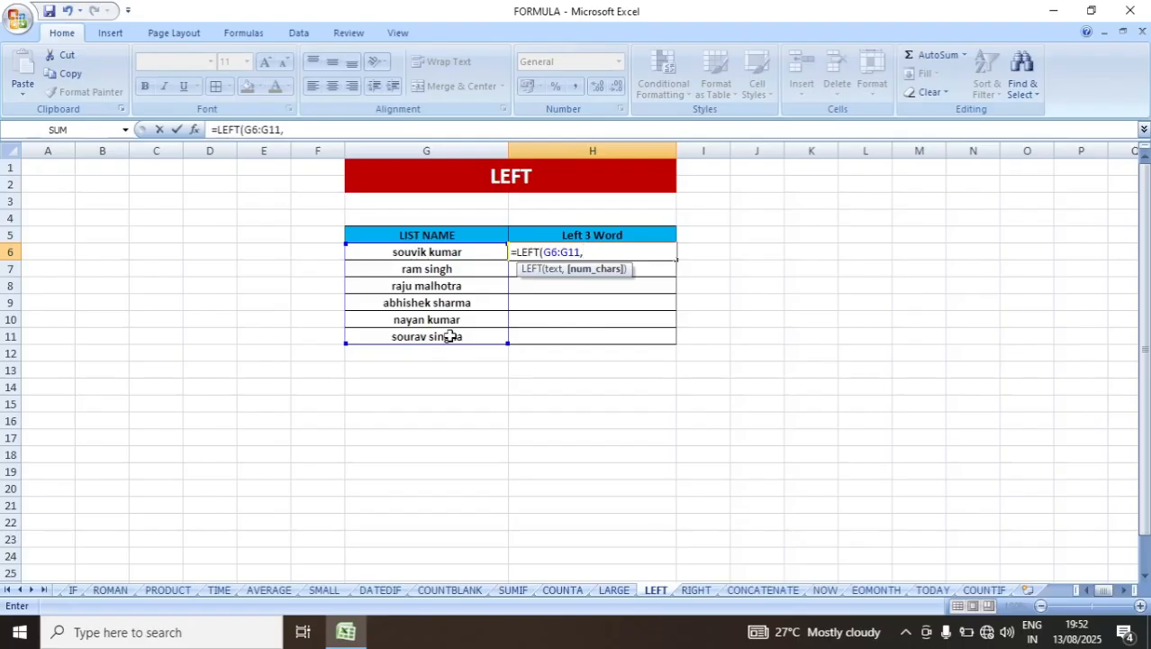
{"action": "type", "text": "3)"}
{"action": "key", "text": "Return"}
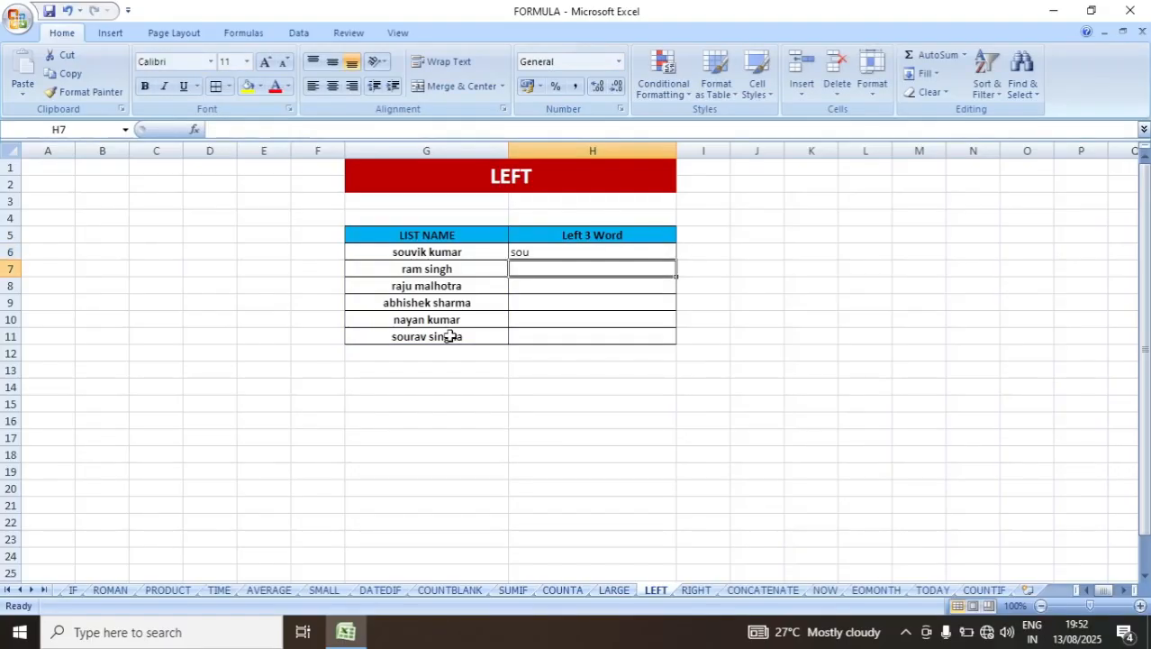
{"action": "left_click", "coordinate": [569, 252]}
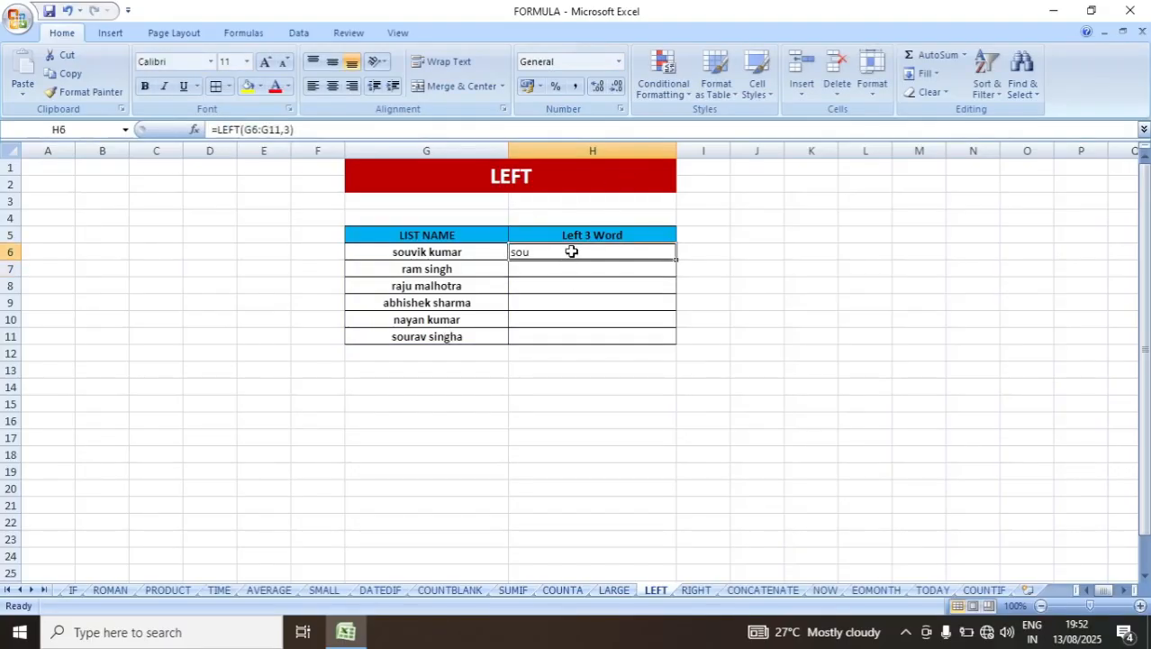
Fill the LEFT formula from H6 down through H11 for the remaining names.
{"action": "left_click_drag", "start_coordinate": [676, 260], "coordinate": [675, 341]}
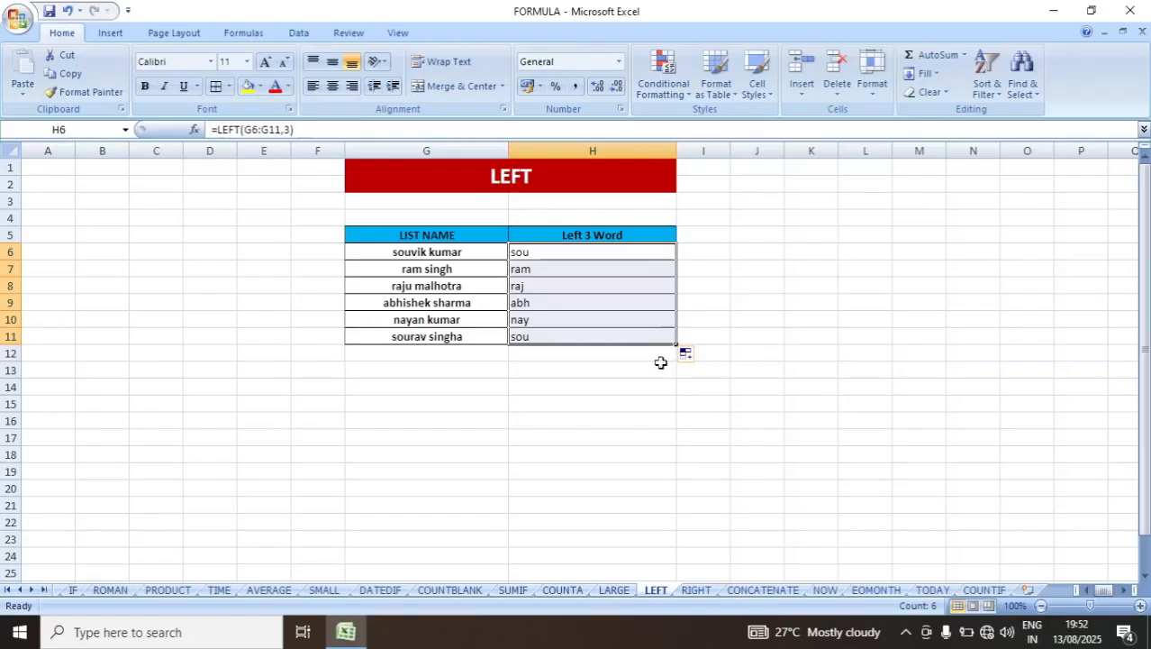
On the RIGHT sheet, extract the last four digits of the mobile numbers with =RIGHT(H10:H15,4) in I10 and fill it down to I15.
{"action": "left_click", "coordinate": [695, 591]}
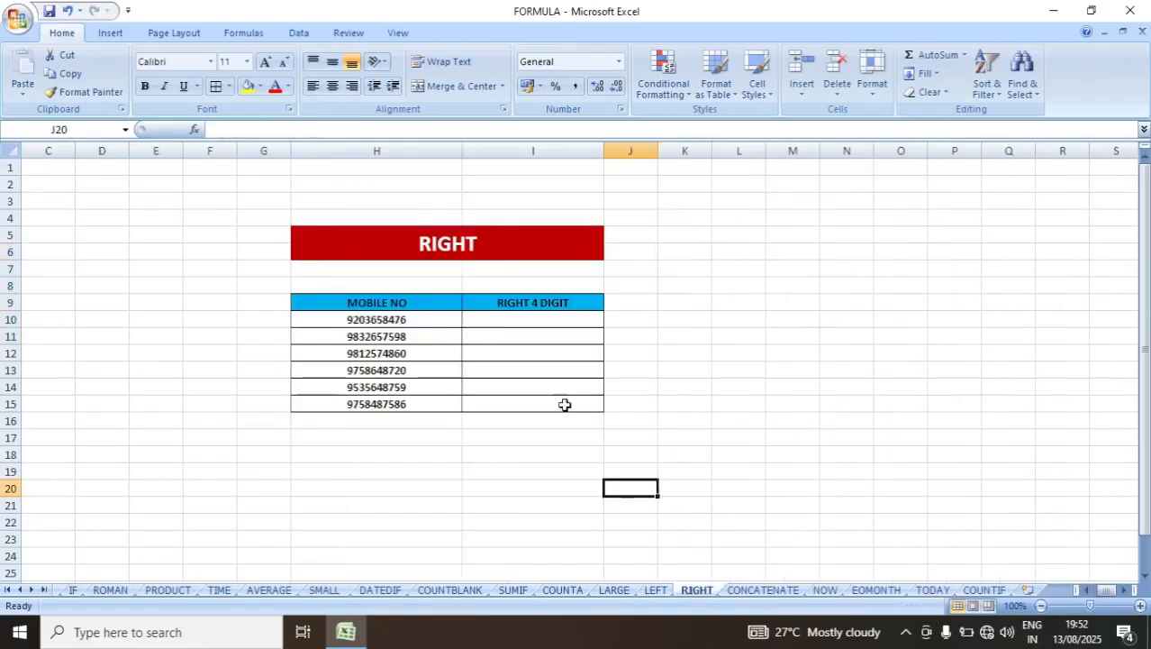
{"action": "left_click", "coordinate": [529, 322]}
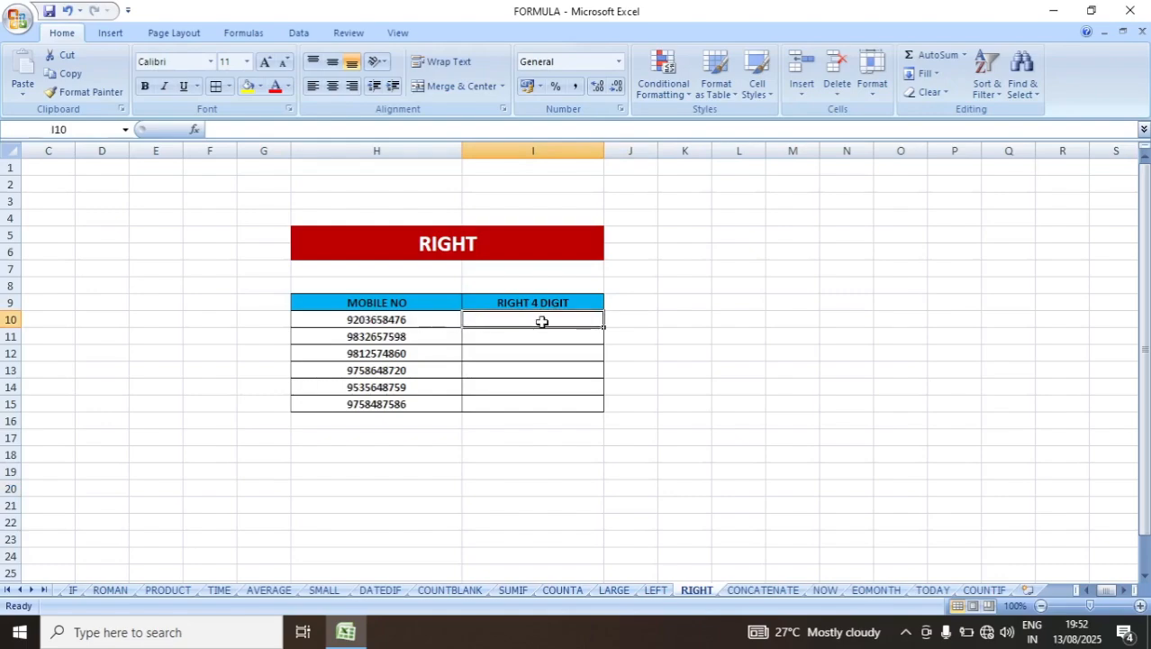
{"action": "type", "text": "=RI"}
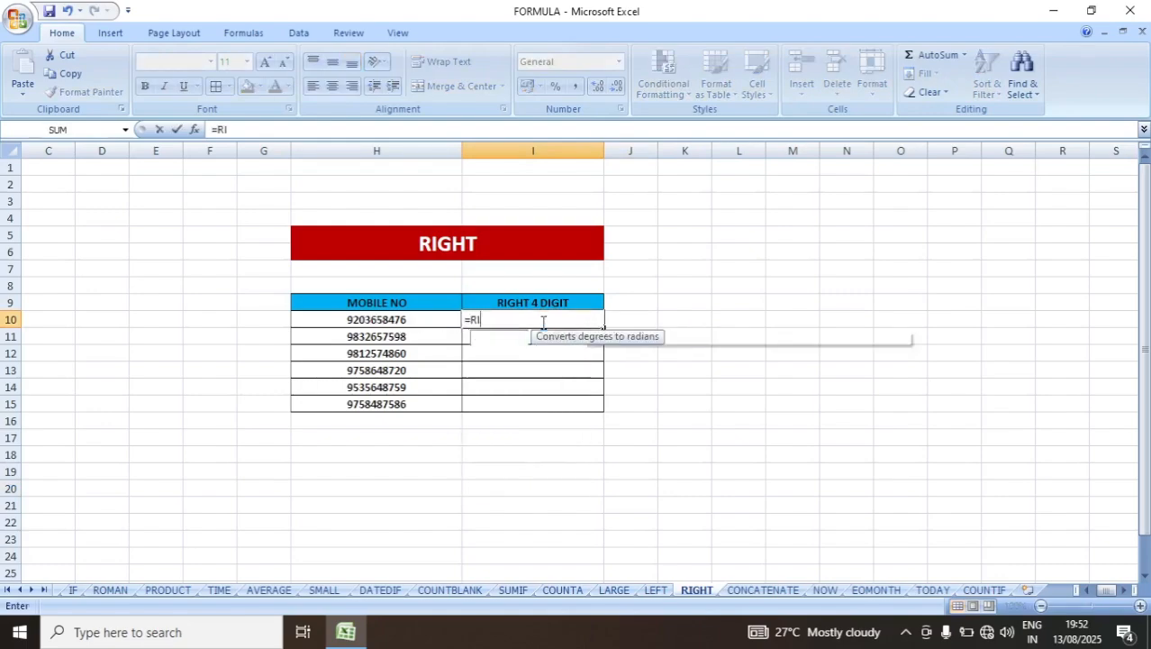
{"action": "type", "text": "GH"}
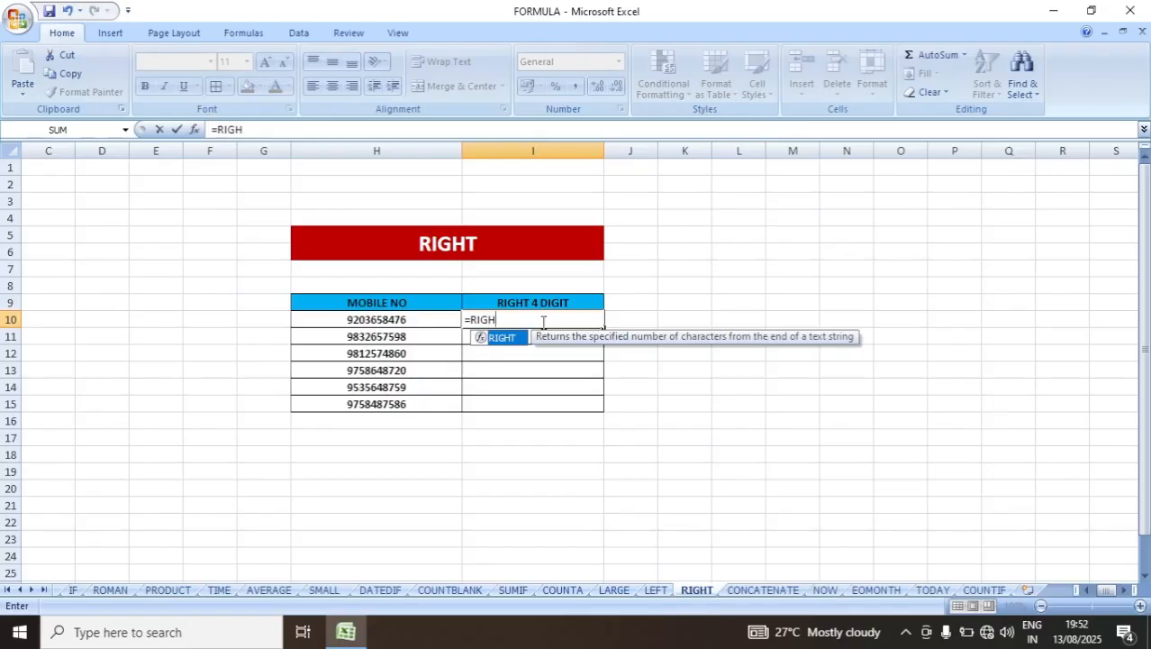
{"action": "type", "text": "T("}
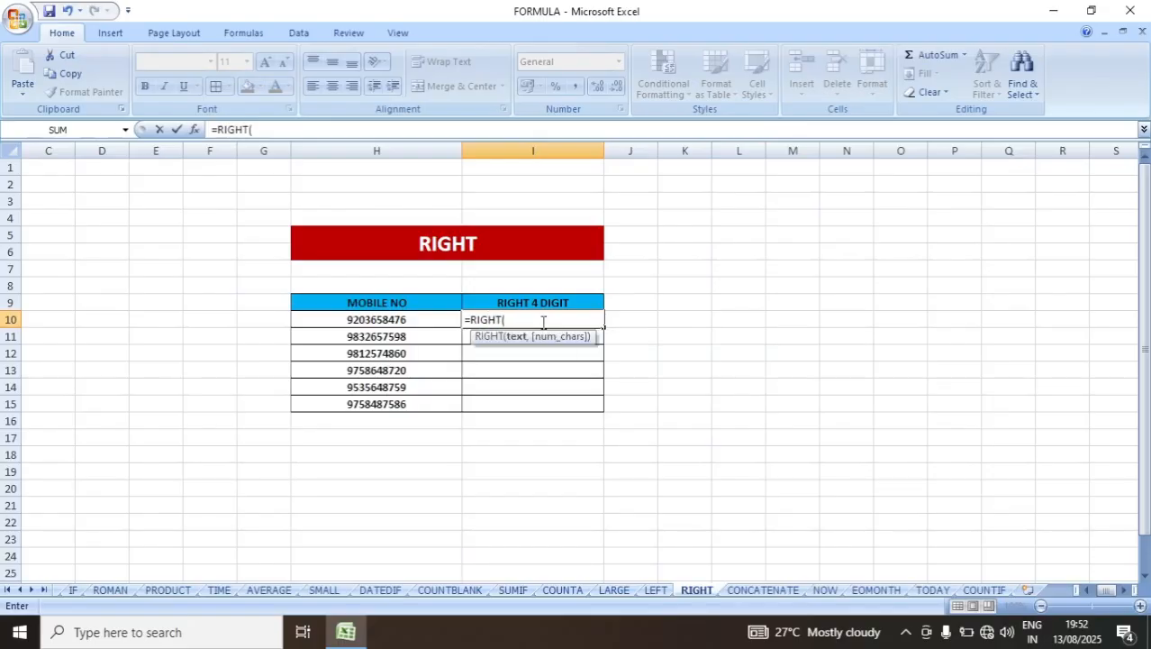
{"action": "left_click_drag", "start_coordinate": [427, 315], "coordinate": [431, 407]}
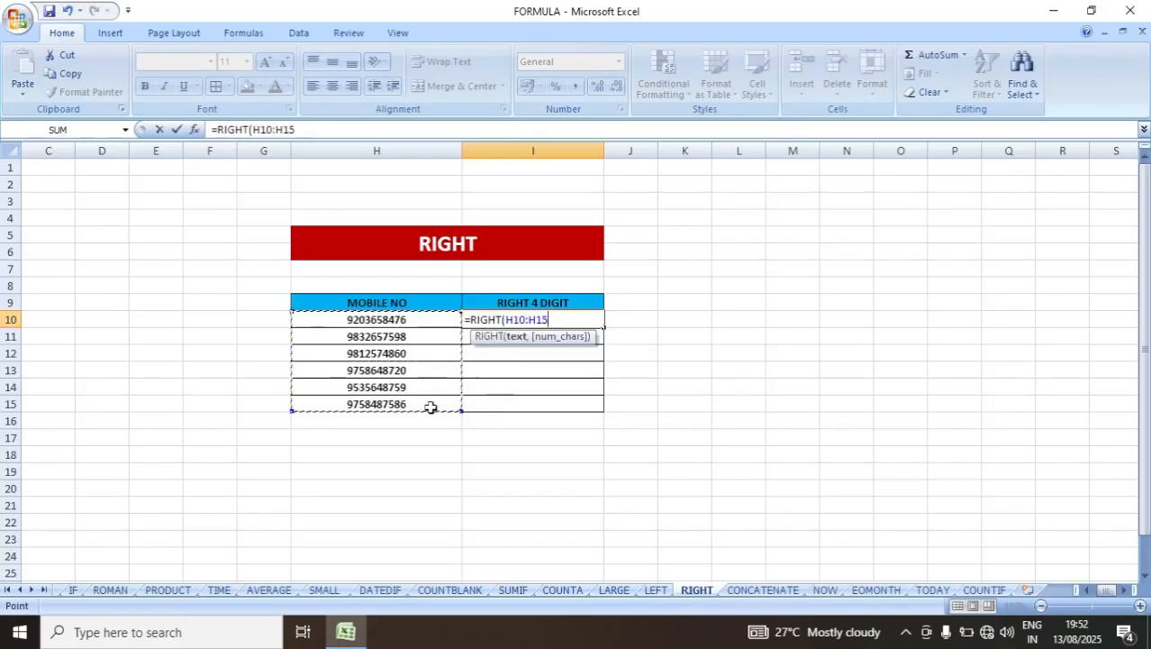
{"action": "type", "text": ",4"}
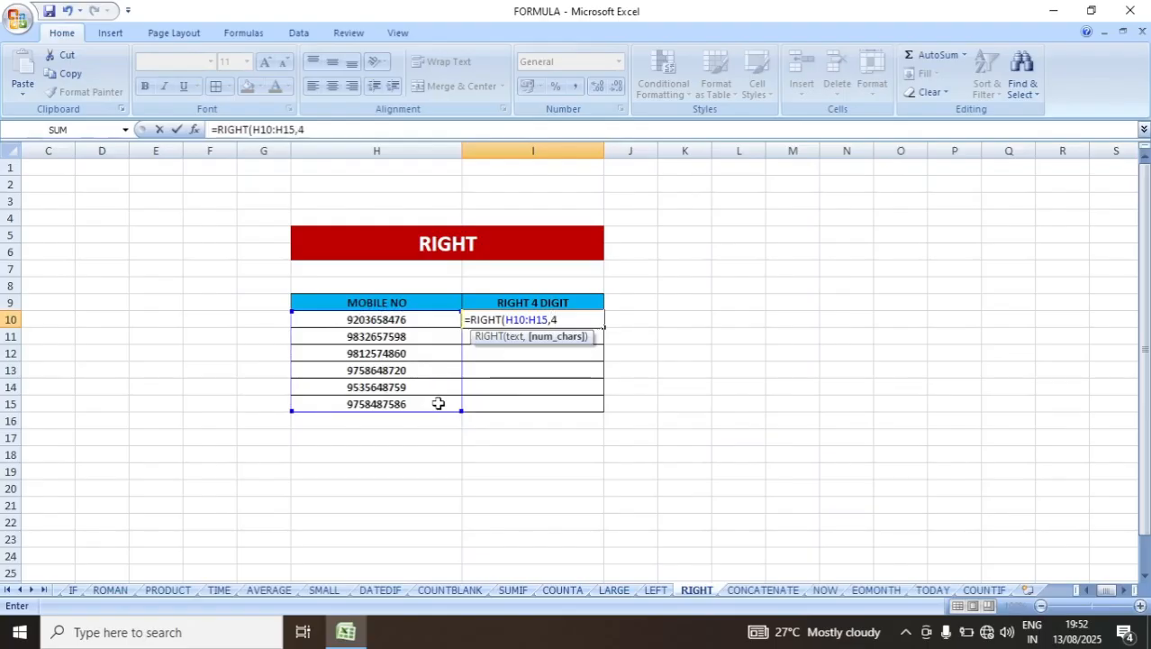
{"action": "type", "text": ")"}
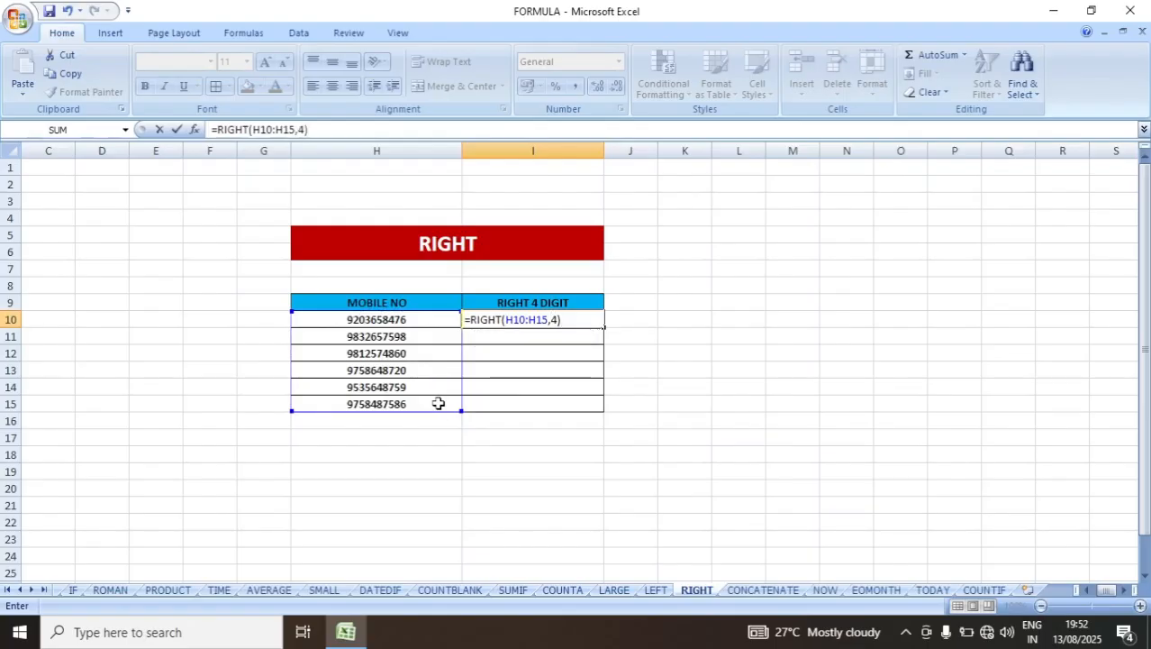
{"action": "key", "text": "Return"}
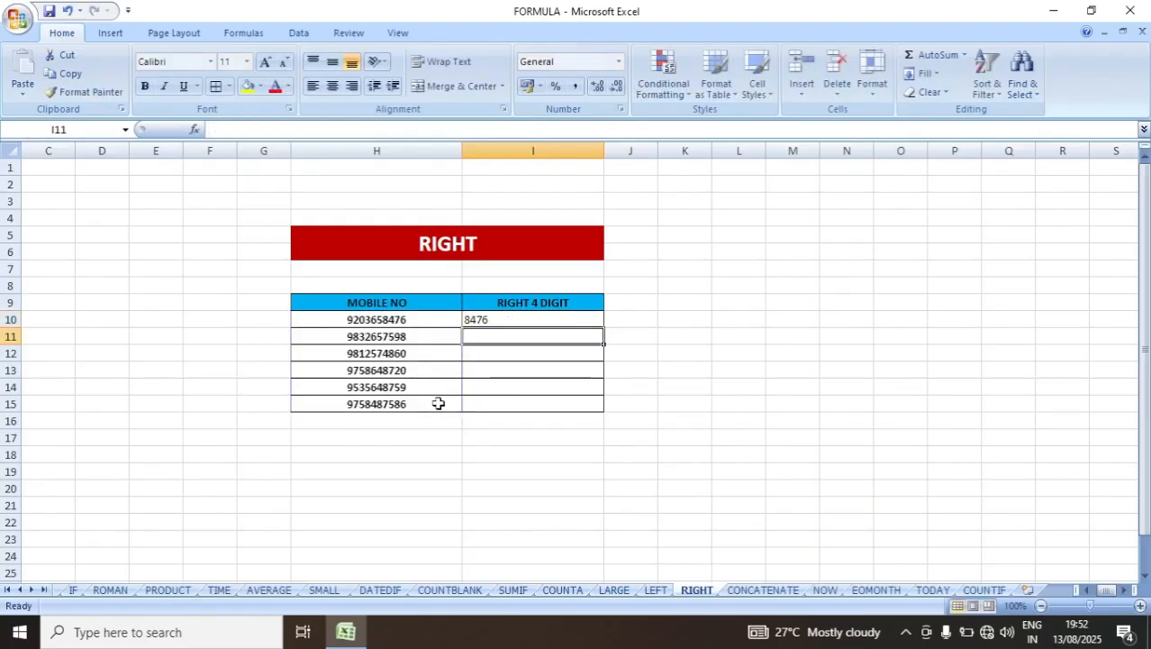
{"action": "left_click", "coordinate": [553, 323]}
{"action": "left_click_drag", "start_coordinate": [604, 327], "coordinate": [609, 420]}
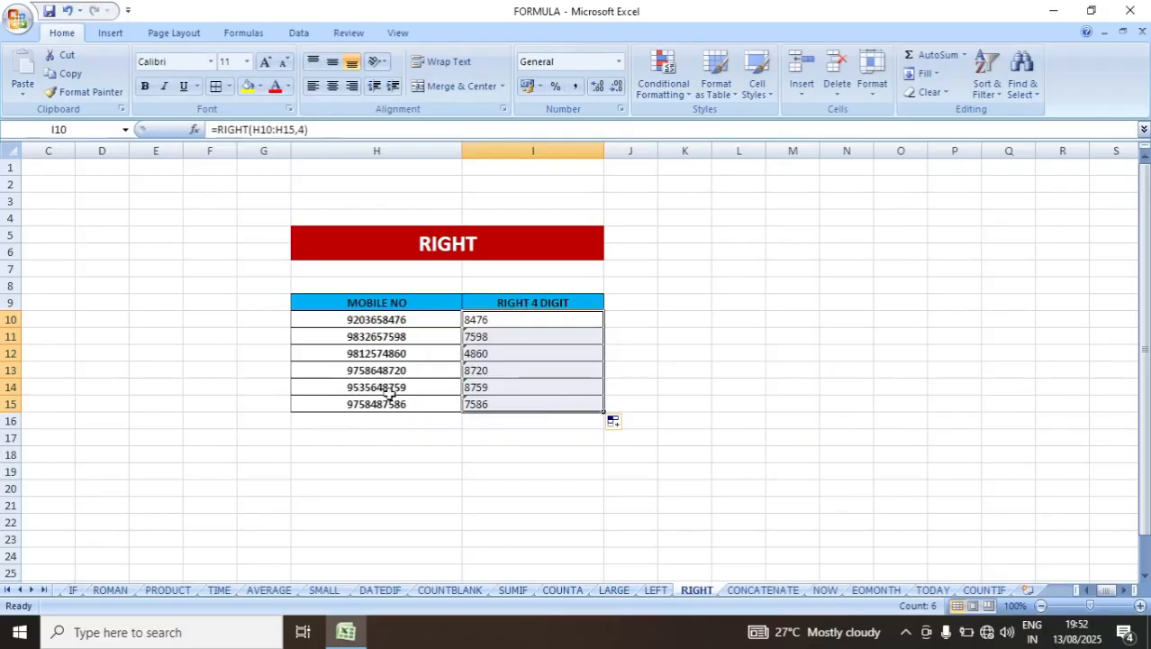
On the CONCATENATE sheet, review the FIRST NAME entries in G8:G13 and the LAST NAME entries in H8:H13.
{"action": "left_click", "coordinate": [763, 591]}
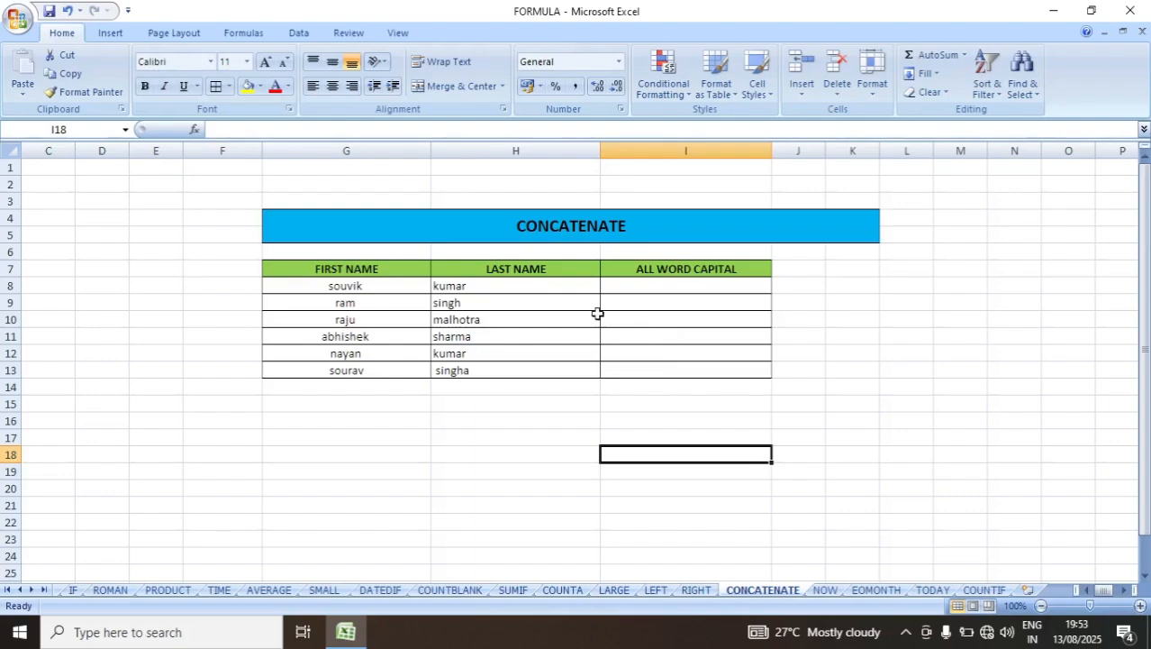
{"action": "left_click_drag", "start_coordinate": [367, 287], "coordinate": [369, 364]}
{"action": "left_click_drag", "start_coordinate": [490, 293], "coordinate": [498, 368]}
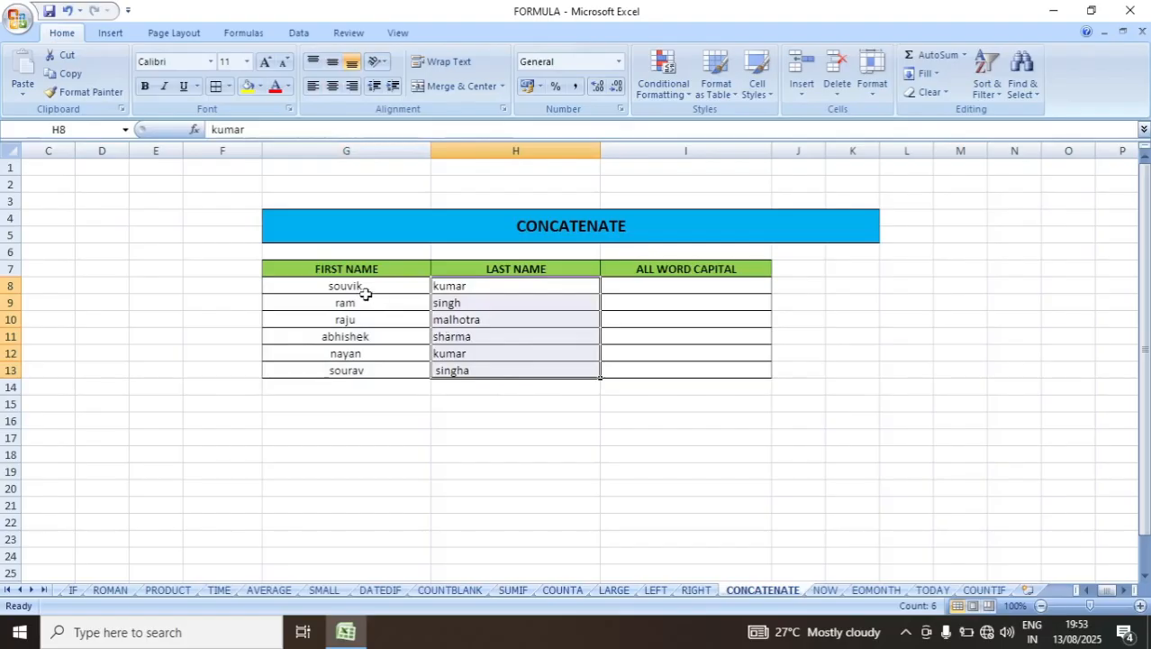
{"action": "left_click_drag", "start_coordinate": [365, 291], "coordinate": [485, 287]}
Join the first and last names with a space using =CONCATENATE(G8," ",H8) in I8, and fill it down to I13.
{"action": "left_click", "coordinate": [707, 287]}
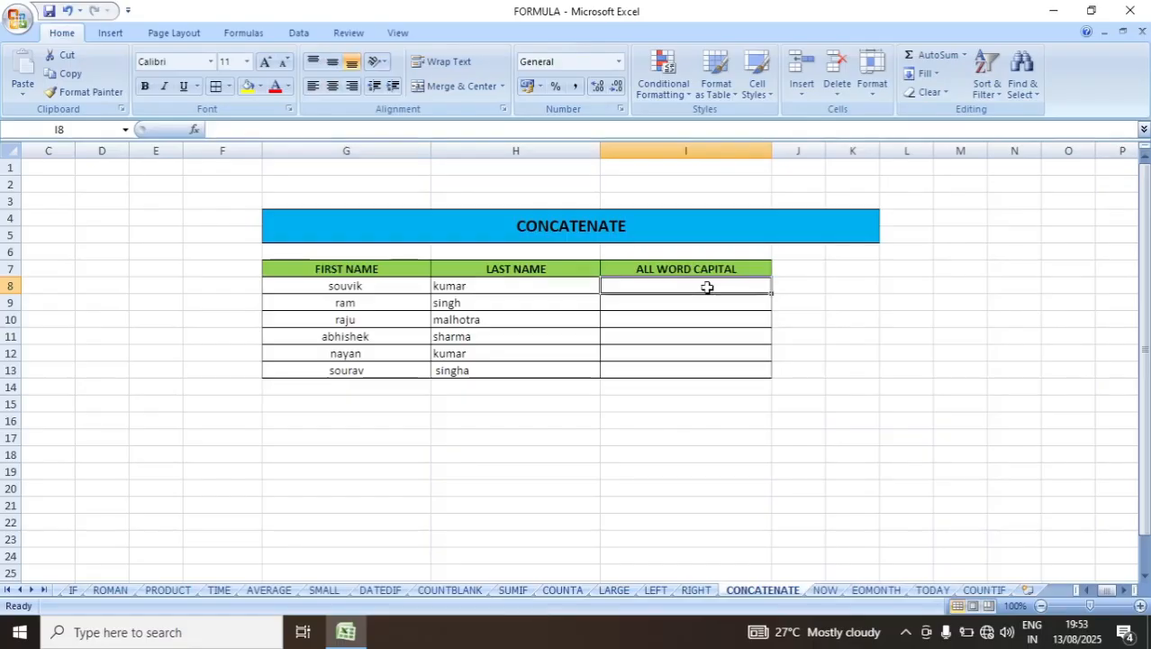
{"action": "type", "text": "="}
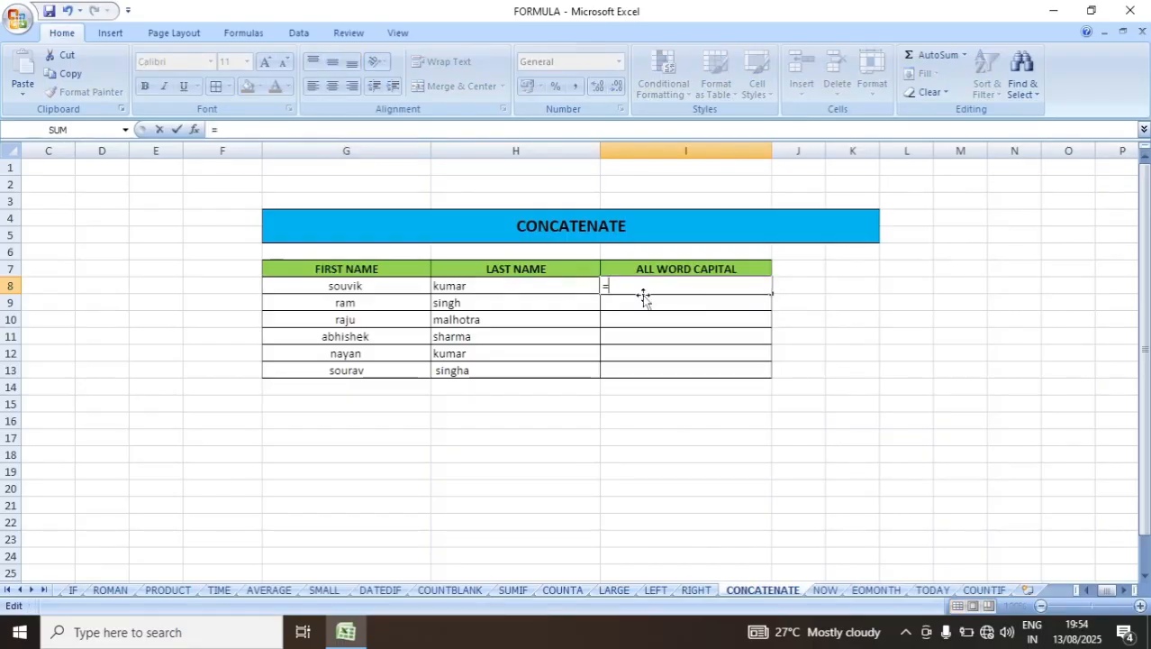
{"action": "type", "text": "CON"}
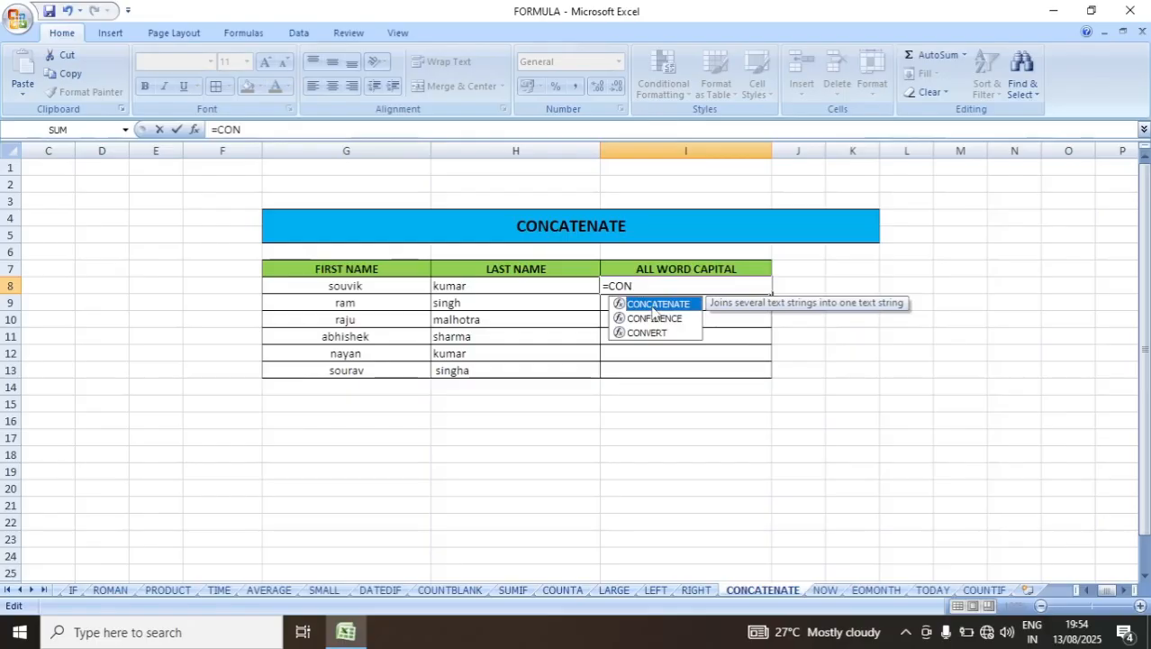
{"action": "type", "text": "CA"}
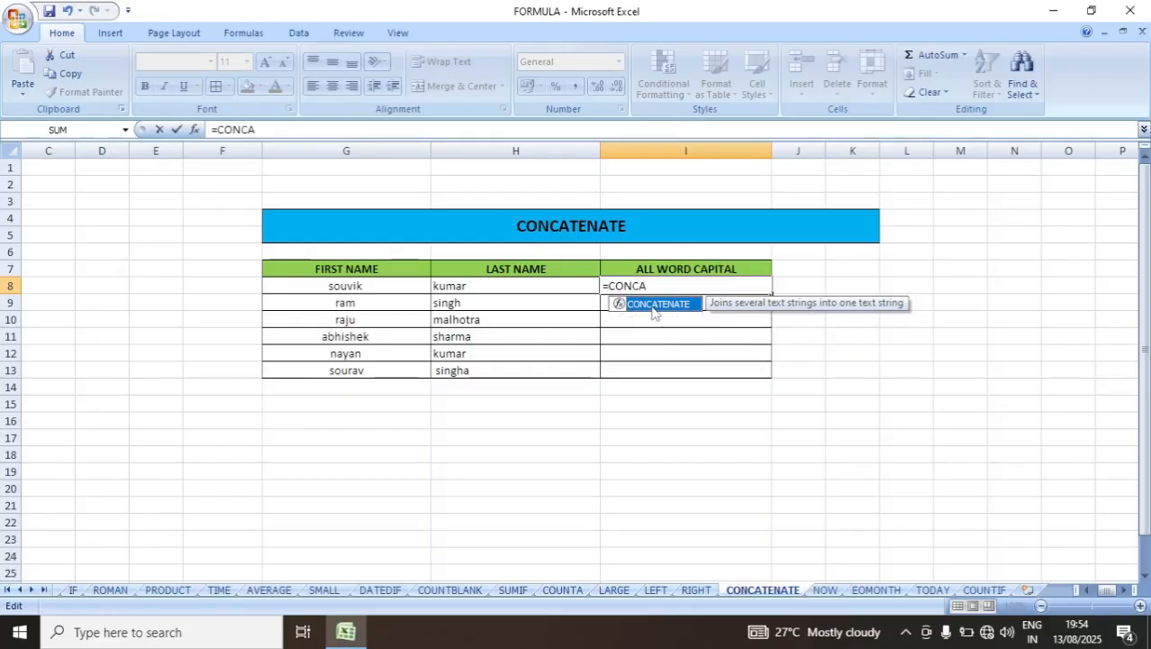
{"action": "type", "text": "TENATE"}
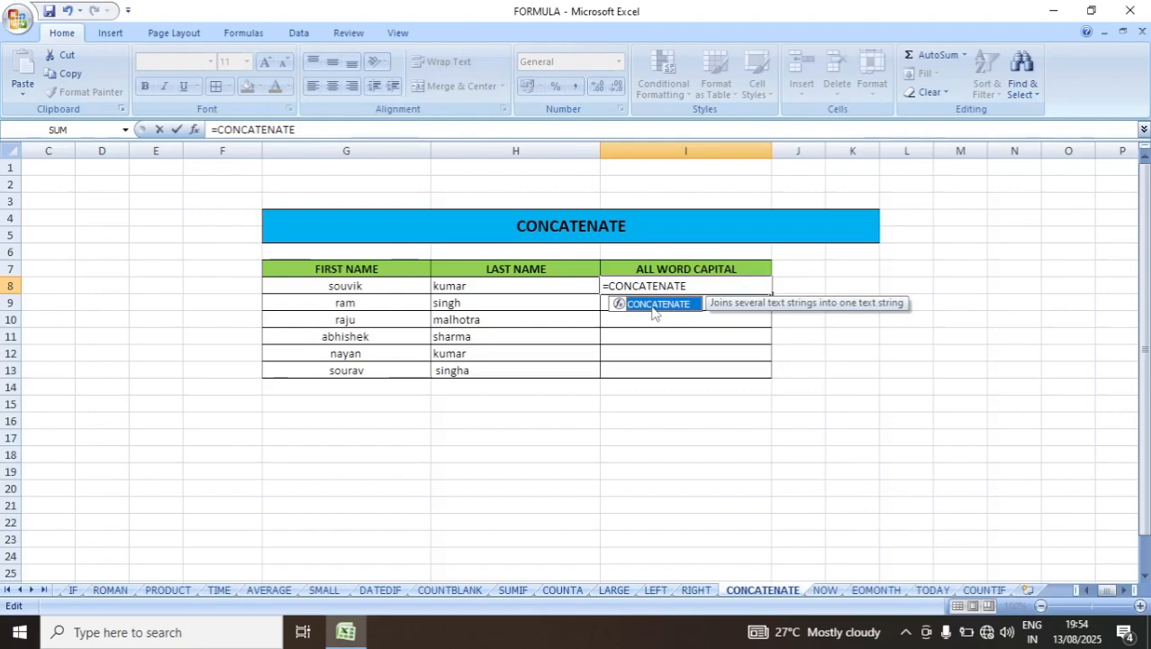
{"action": "type", "text": "("}
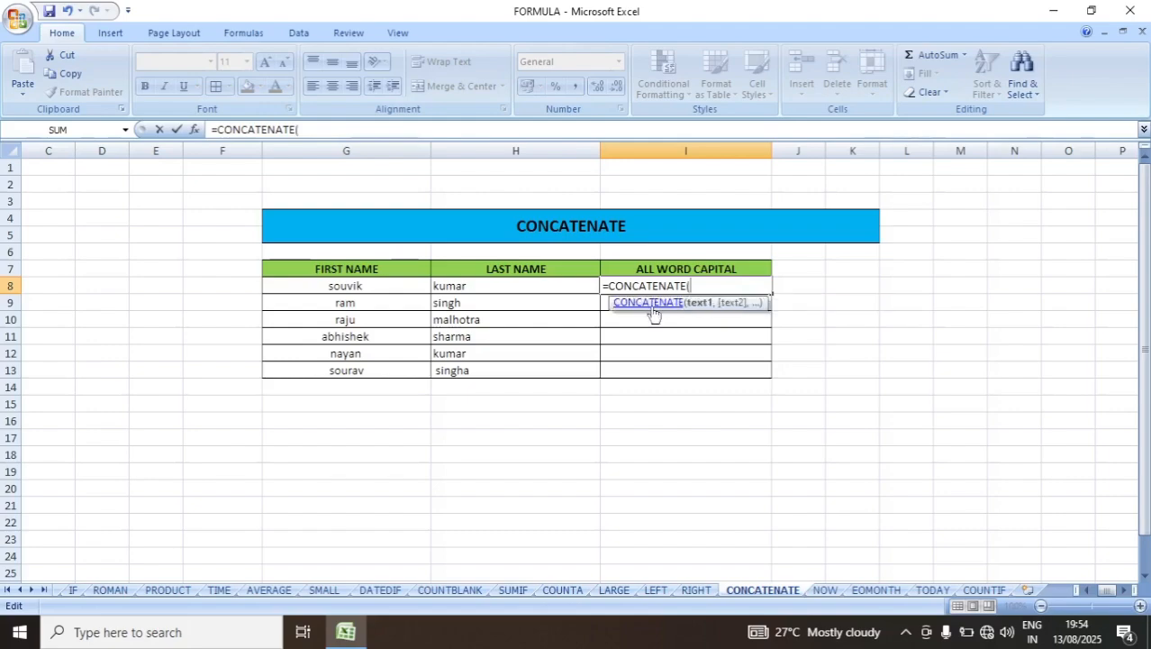
{"action": "left_click", "coordinate": [330, 289]}
{"action": "type", "text": ","}
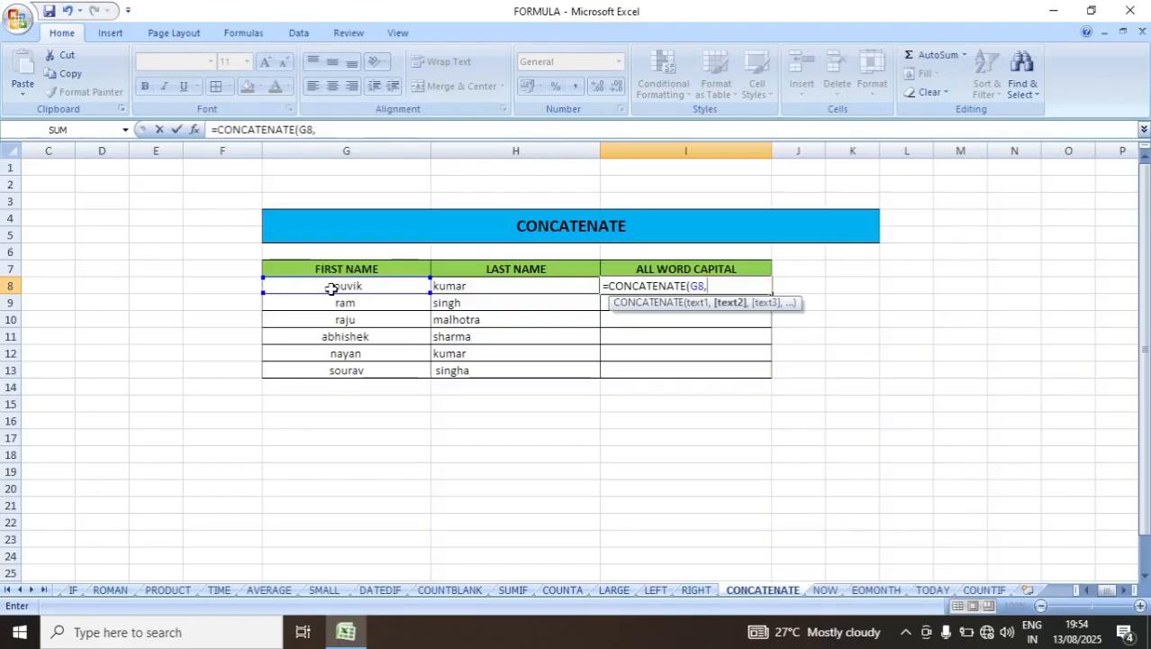
{"action": "type", "text": "\" \""}
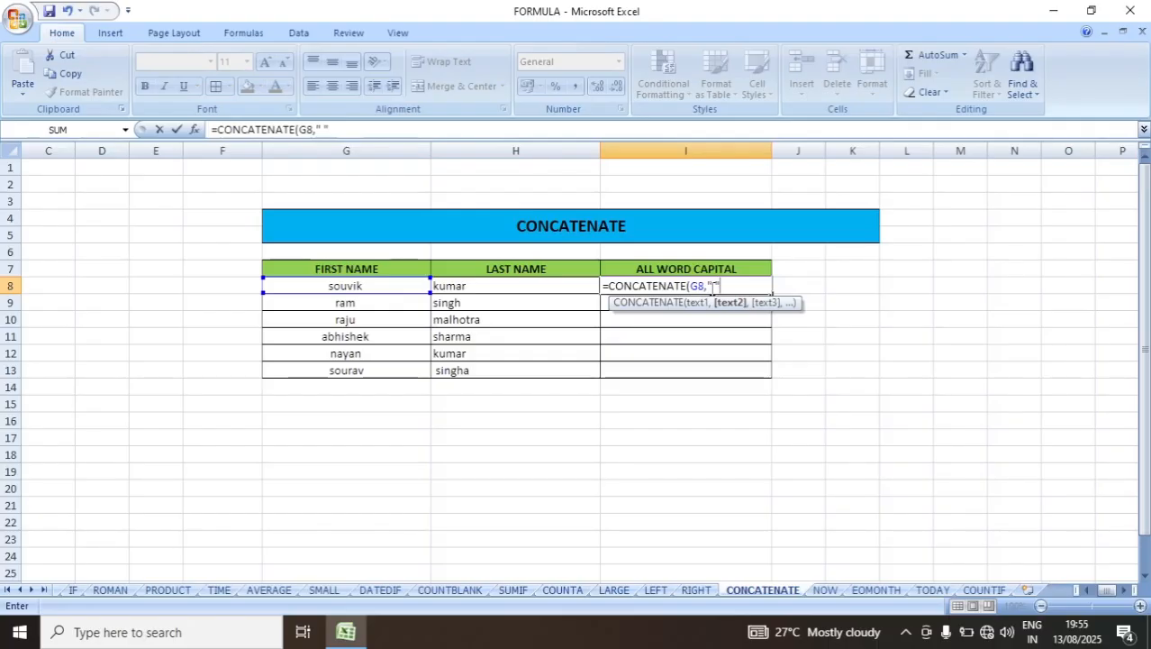
{"action": "type", "text": ","}
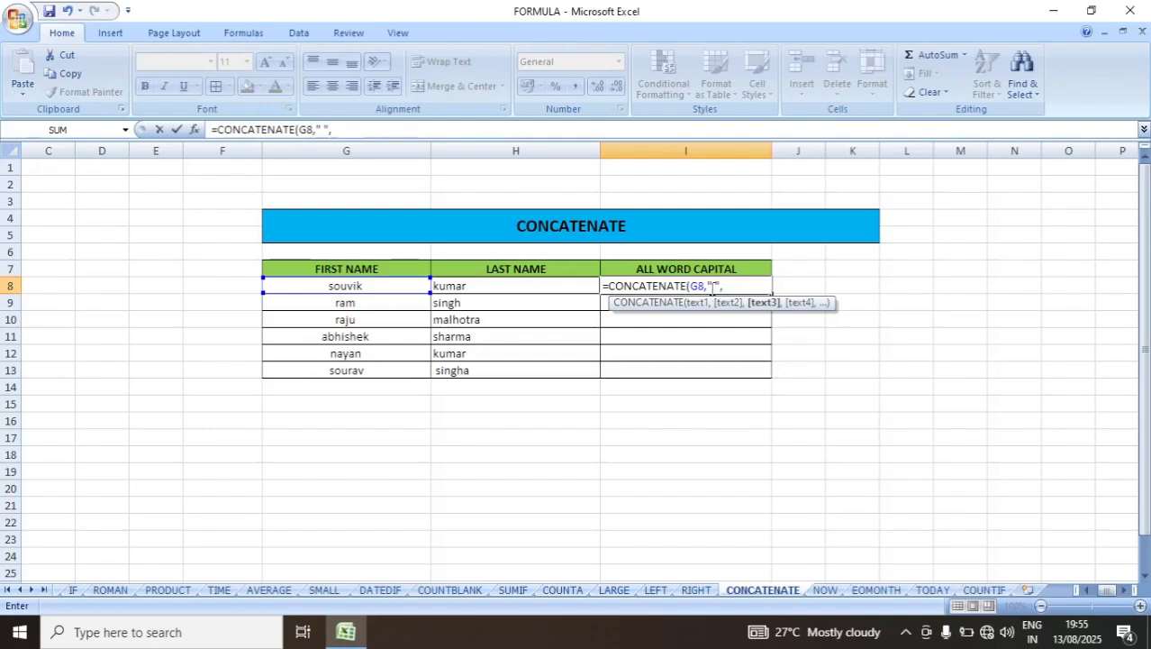
{"action": "left_click", "coordinate": [522, 287]}
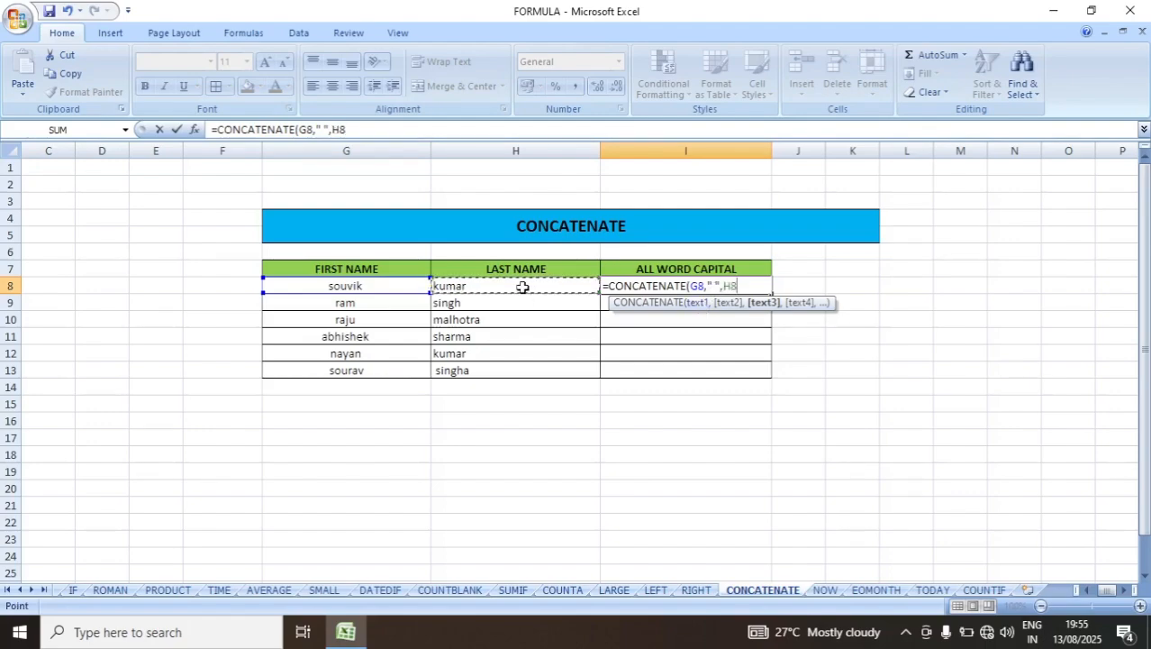
{"action": "type", "text": ")"}
{"action": "key", "text": "Return"}
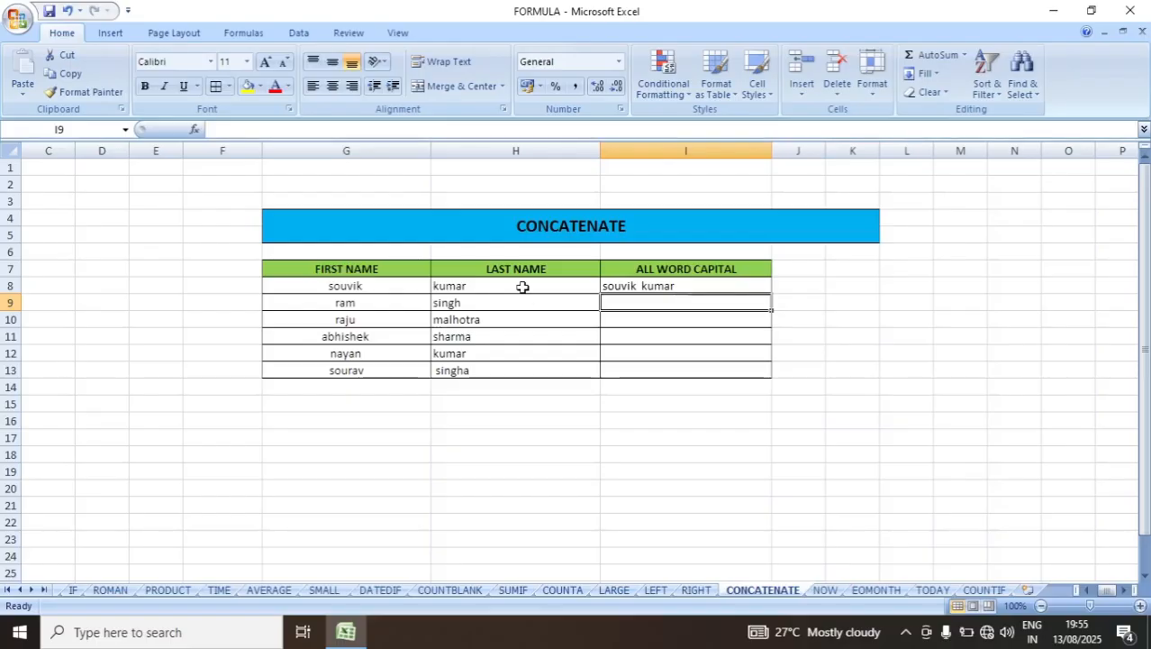
{"action": "left_click", "coordinate": [745, 285]}
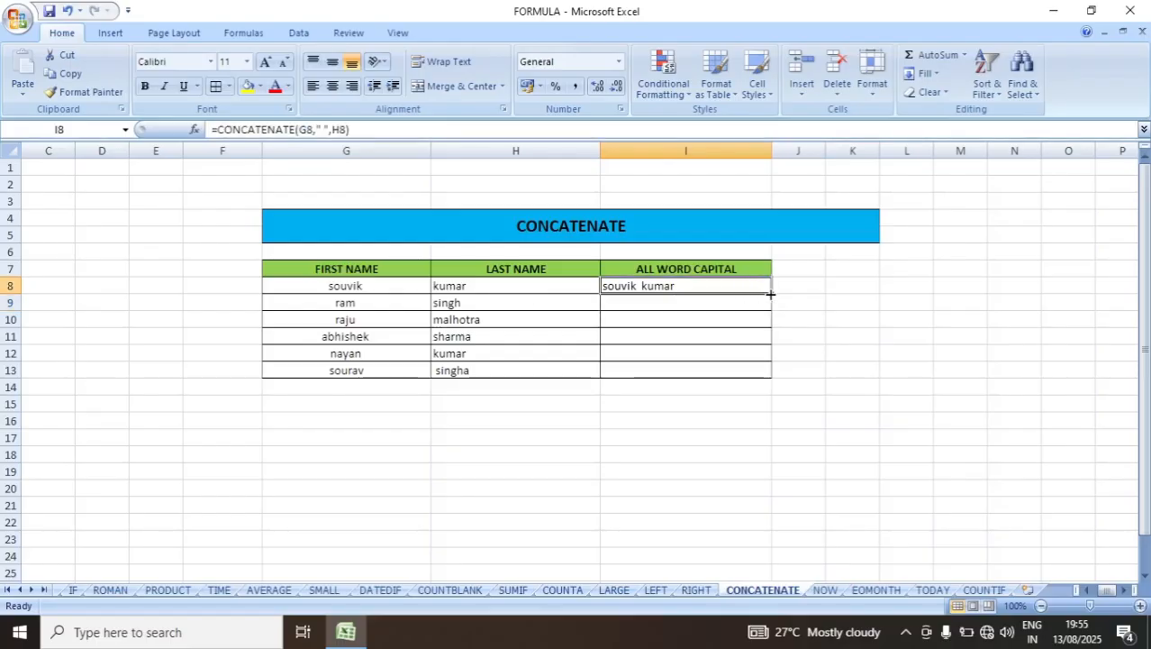
{"action": "left_click_drag", "start_coordinate": [770, 294], "coordinate": [770, 380]}
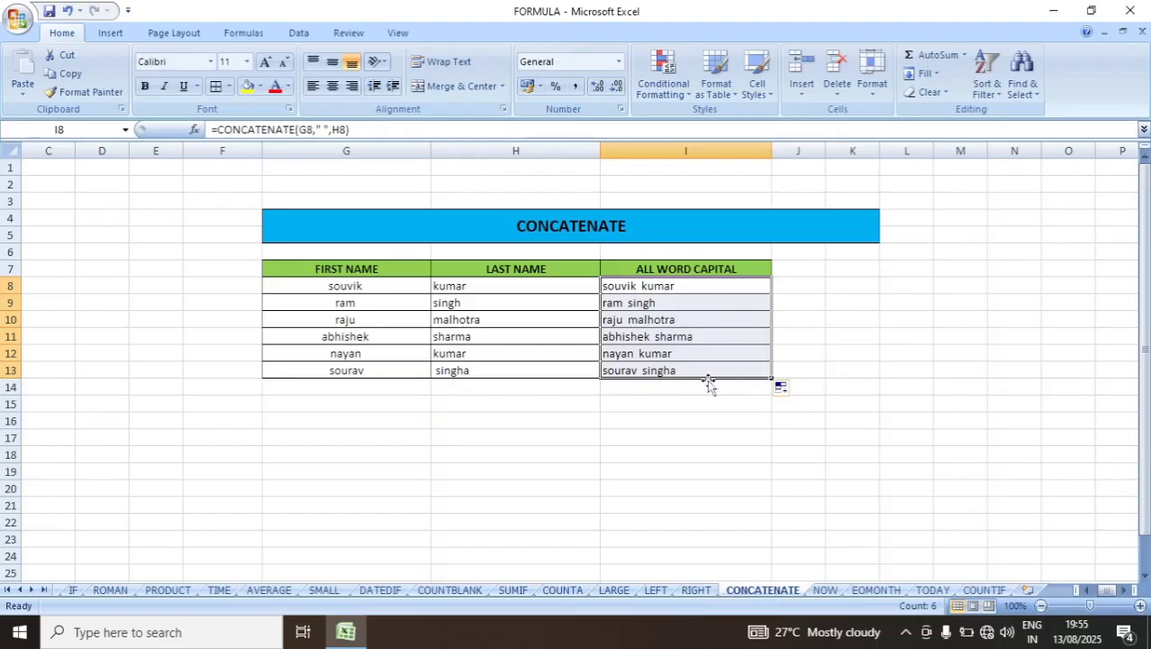
On the NOW sheet, enter =NOW() in the merged cell G9 to return the current date and time.
{"action": "left_click", "coordinate": [827, 590]}
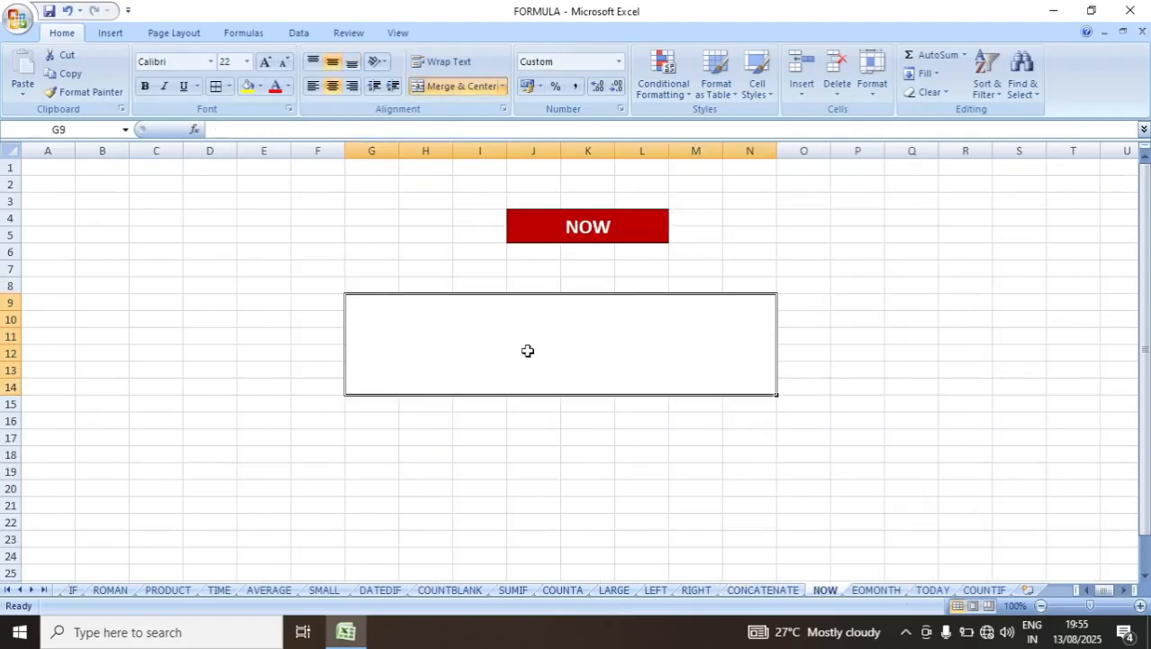
{"action": "type", "text": "="}
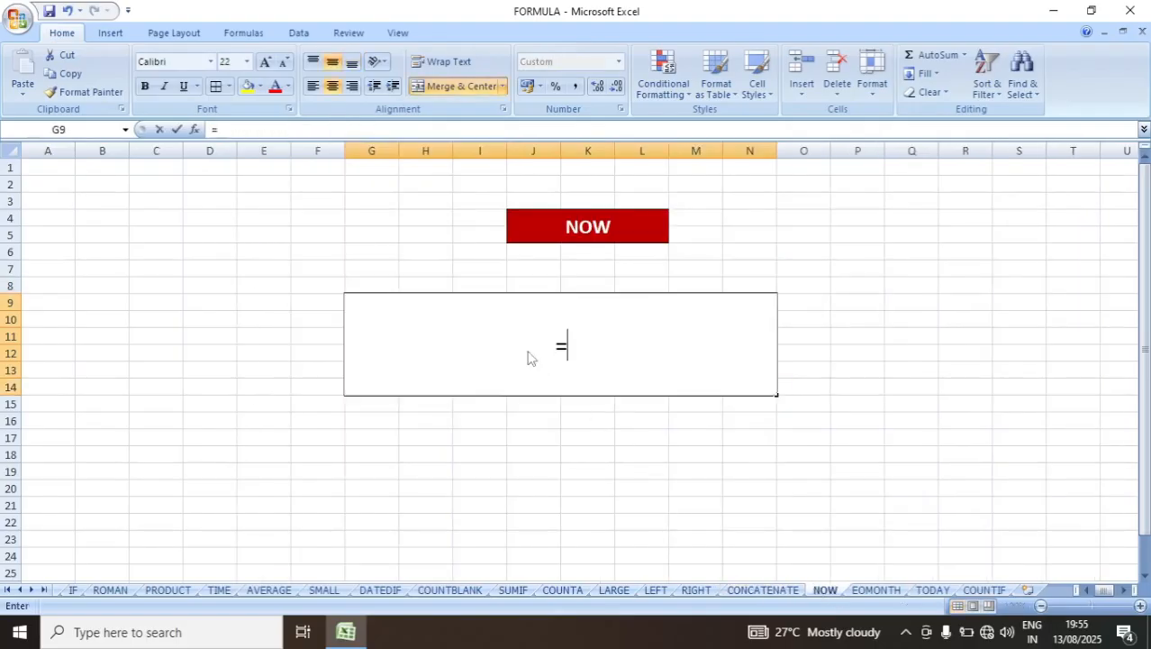
{"action": "type", "text": "NO"}
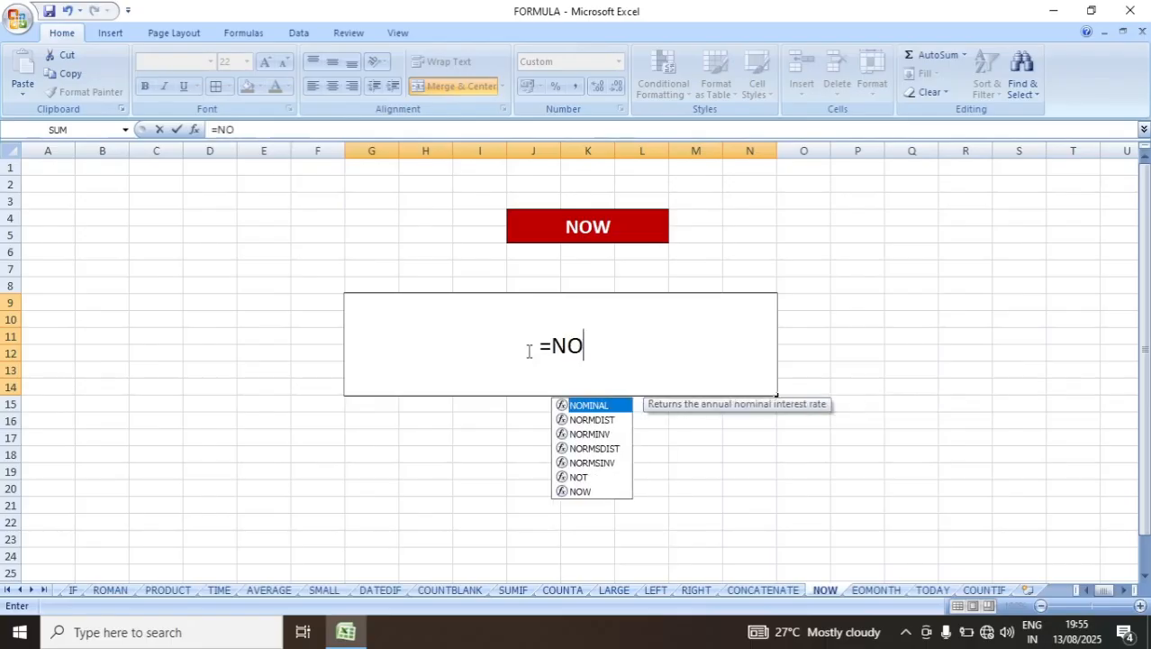
{"action": "type", "text": "W("}
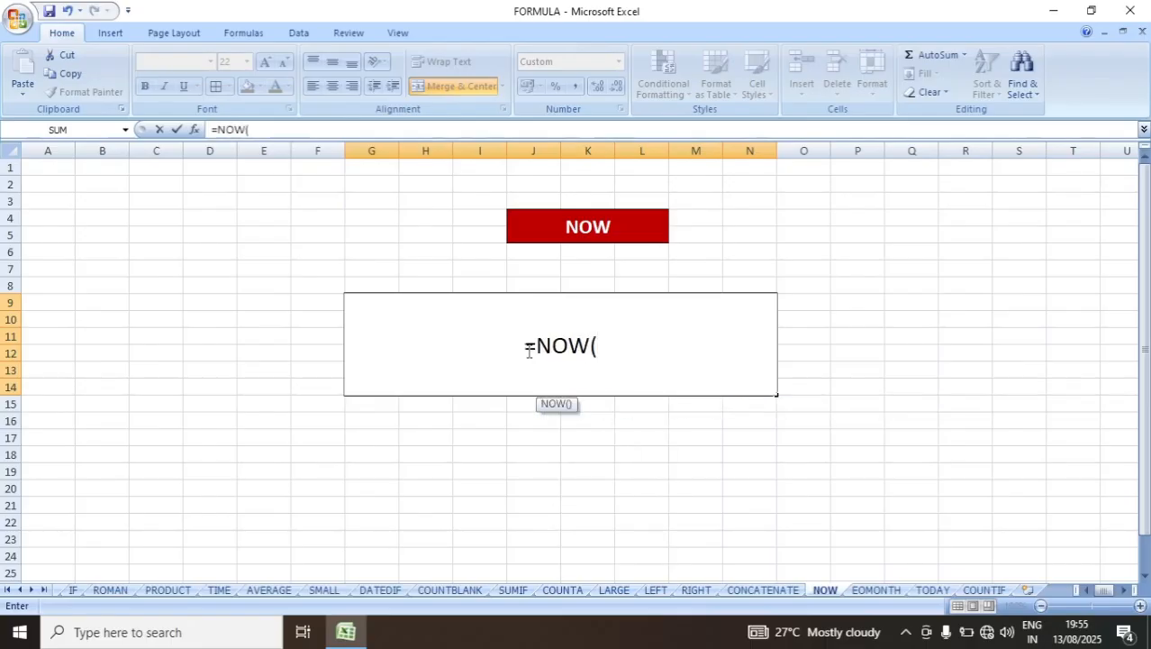
{"action": "type", "text": ")"}
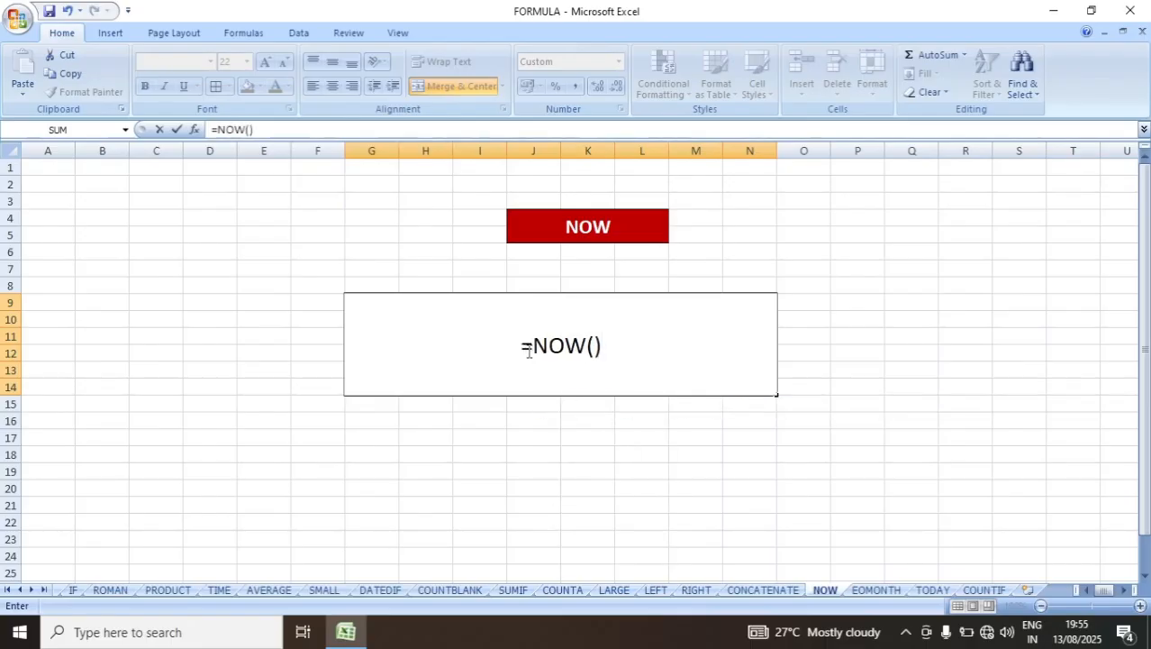
{"action": "key", "text": "Return"}
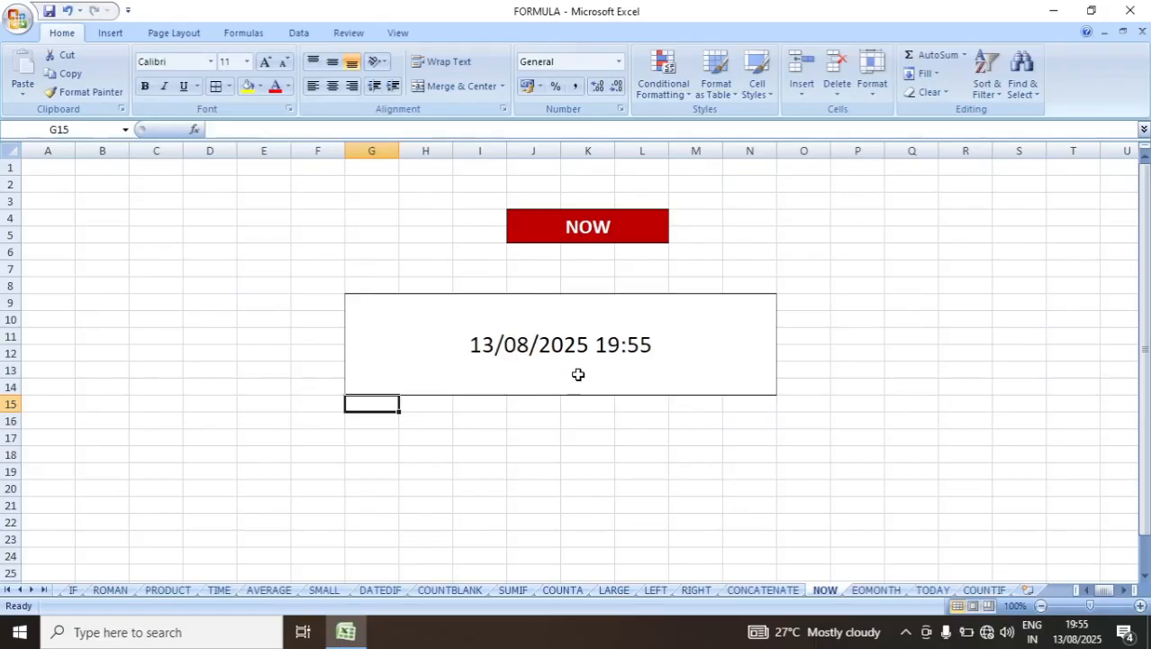
On the EOMONTH sheet, calculate the days in each month with =DAY(EOMONTH(H7,0)) in I7, and fill it down to I18.
{"action": "left_click", "coordinate": [884, 593]}
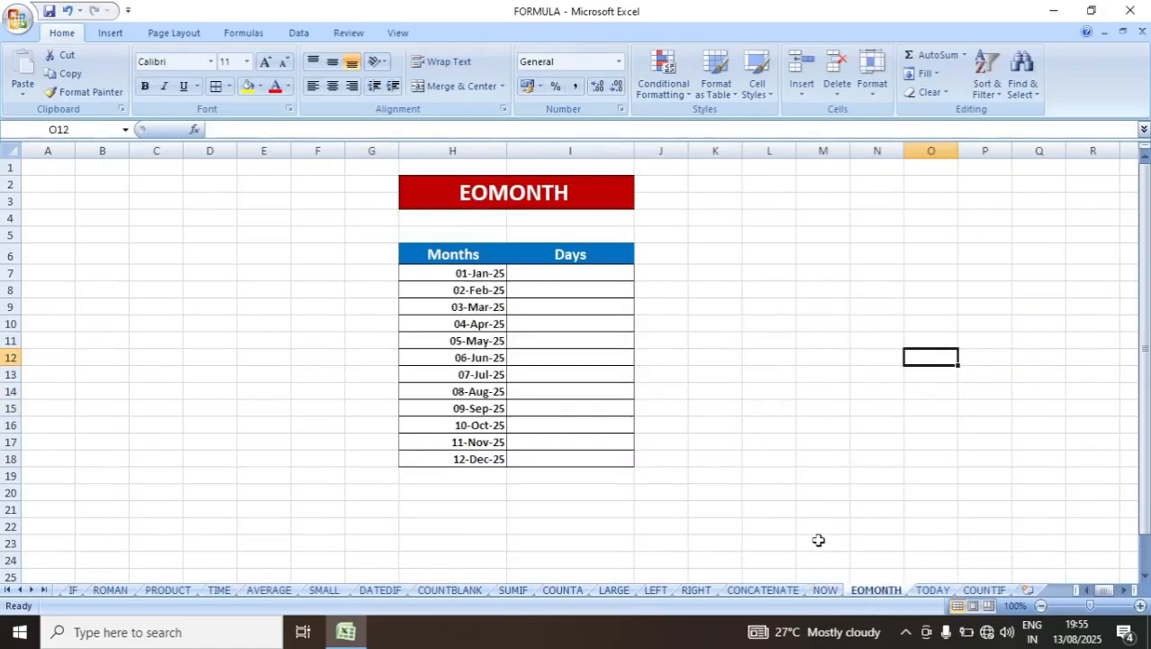
{"action": "left_click", "coordinate": [578, 275]}
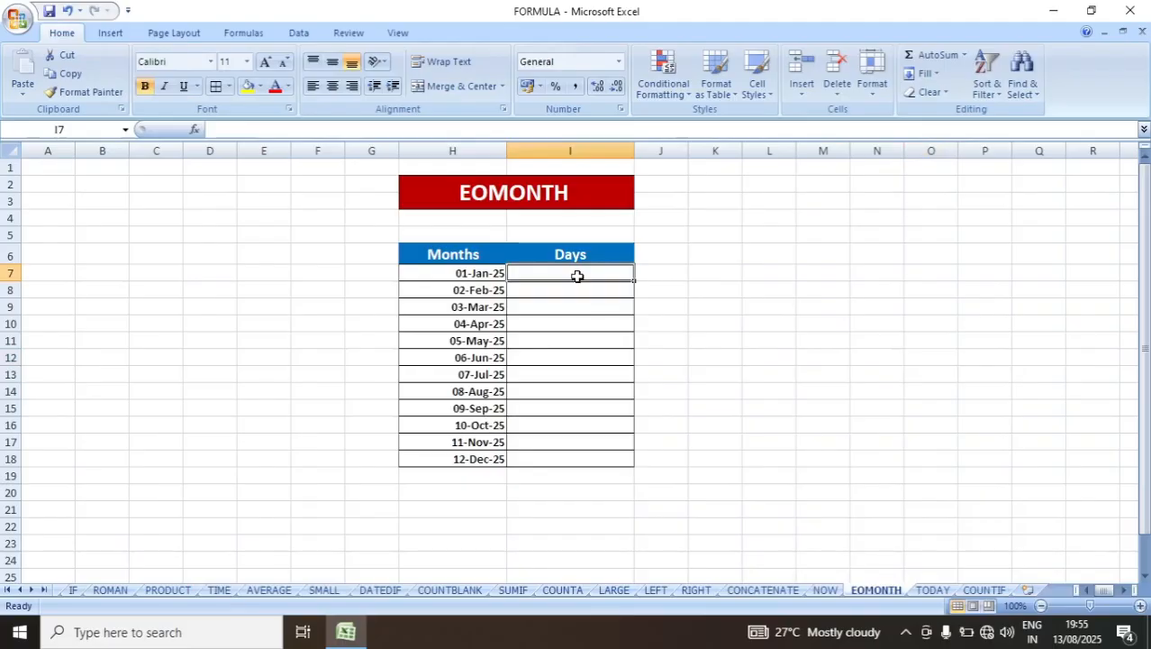
{"action": "left_click_drag", "start_coordinate": [470, 273], "coordinate": [487, 455]}
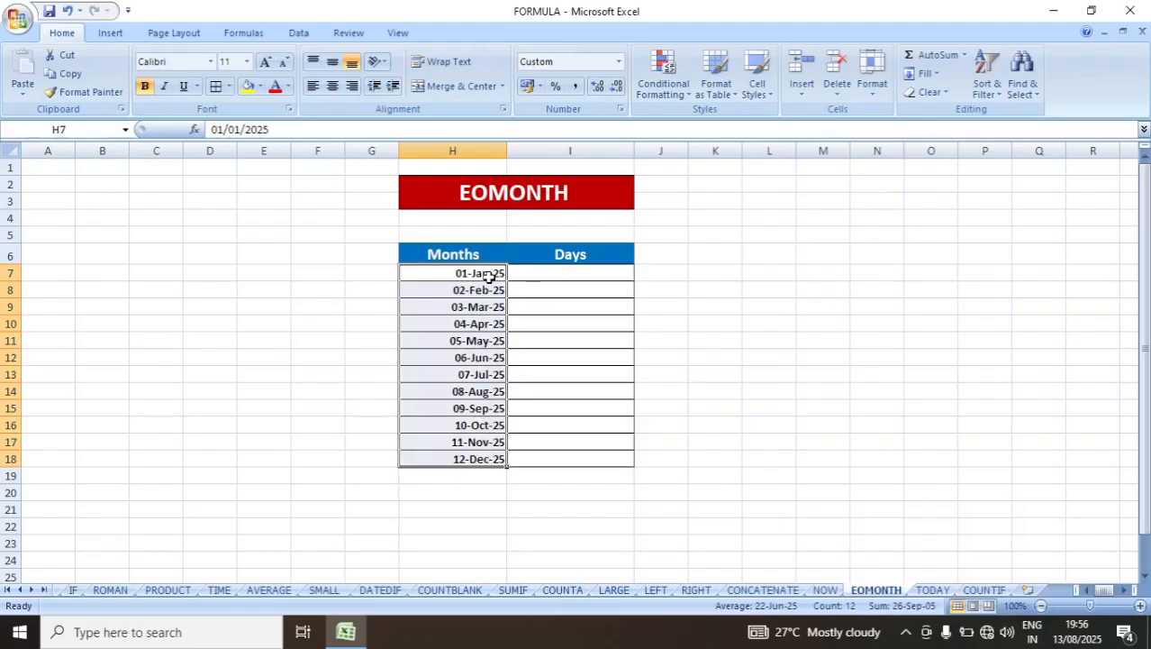
{"action": "left_click", "coordinate": [558, 272]}
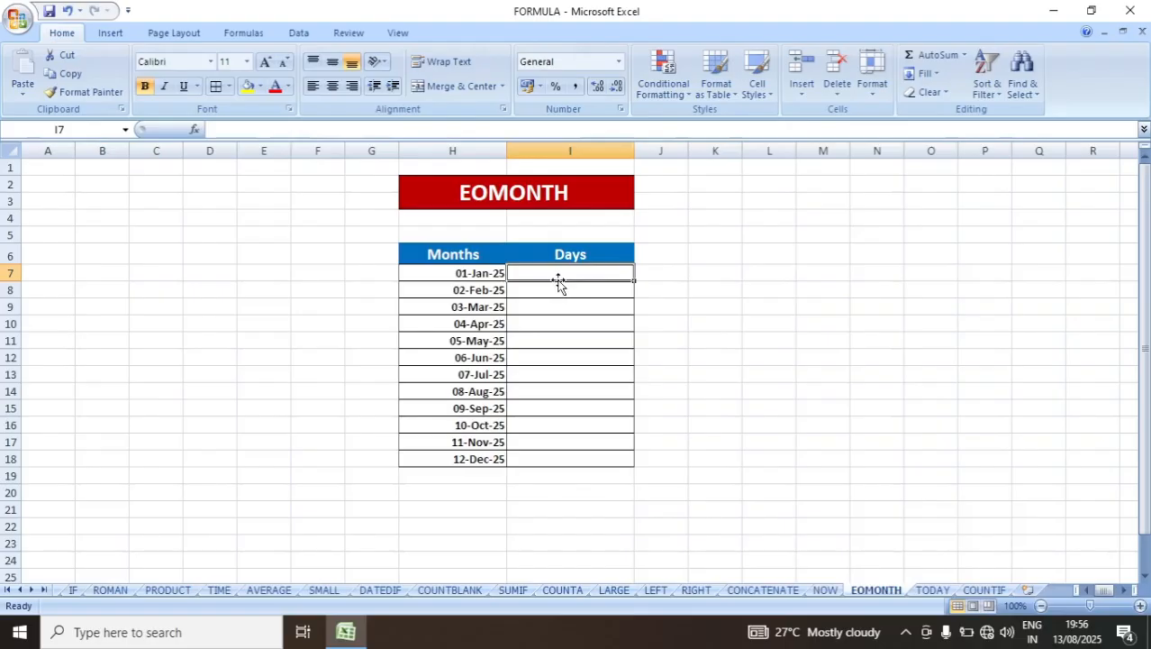
{"action": "type", "text": "="}
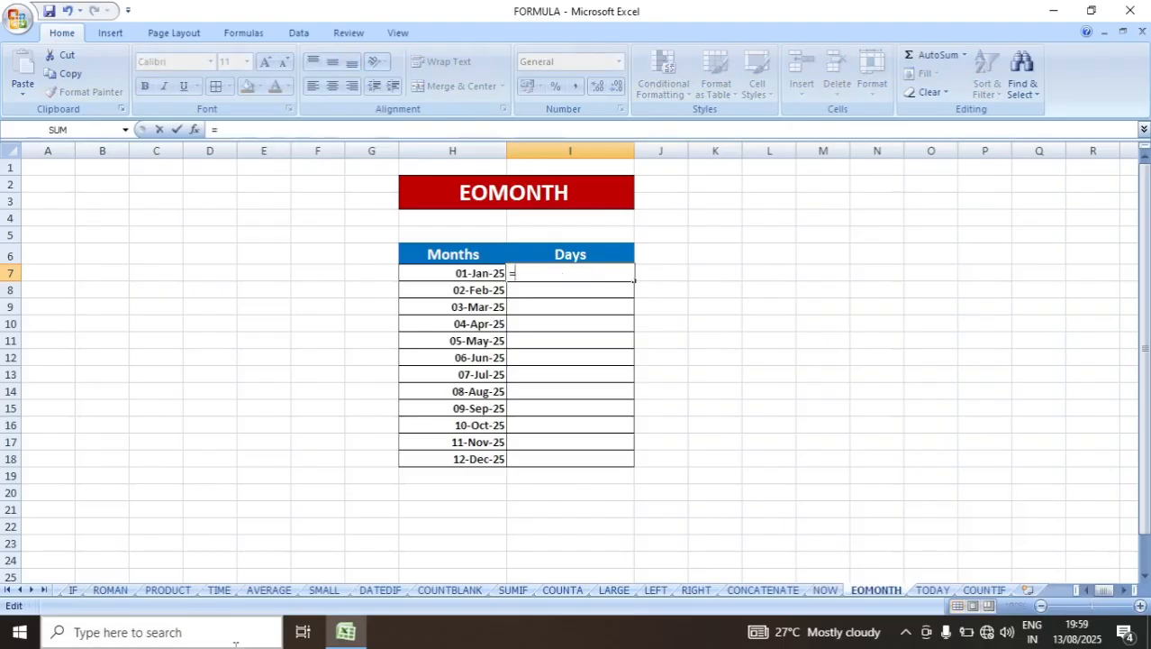
{"action": "type", "text": "DAY"}
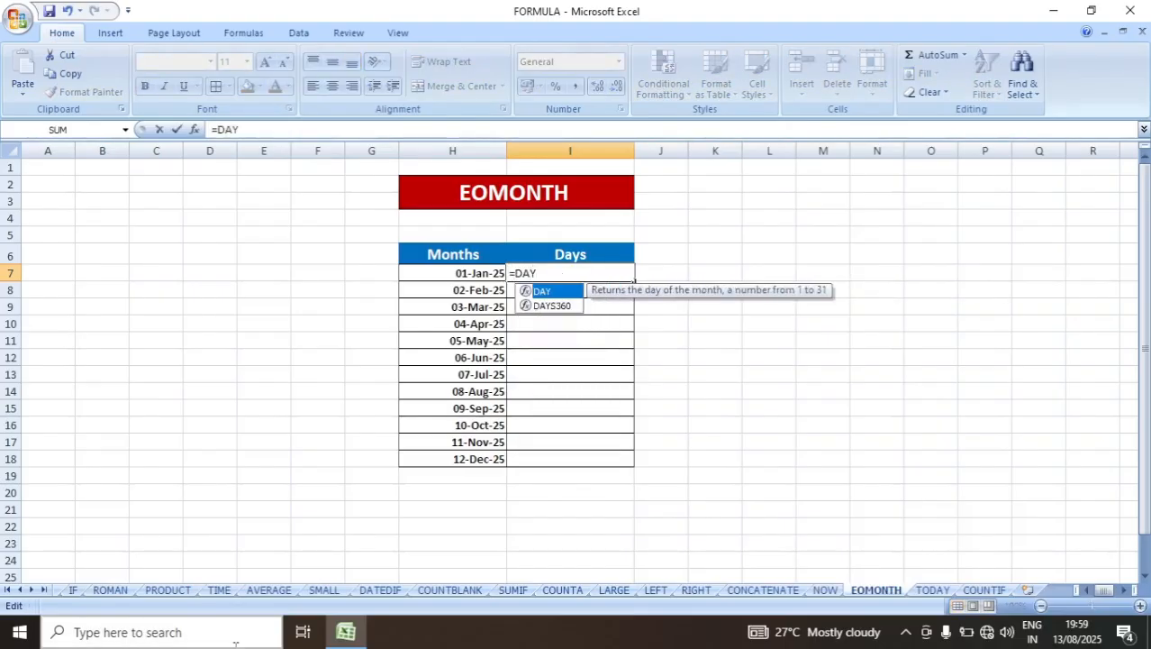
{"action": "type", "text": "("}
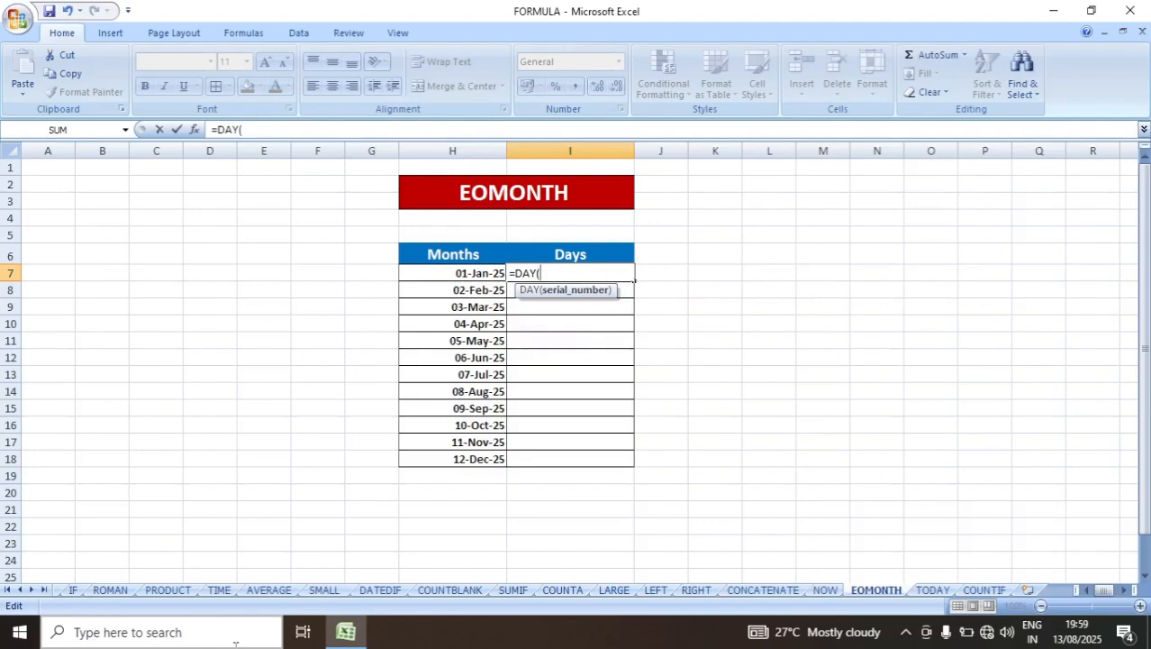
{"action": "type", "text": "EOMON"}
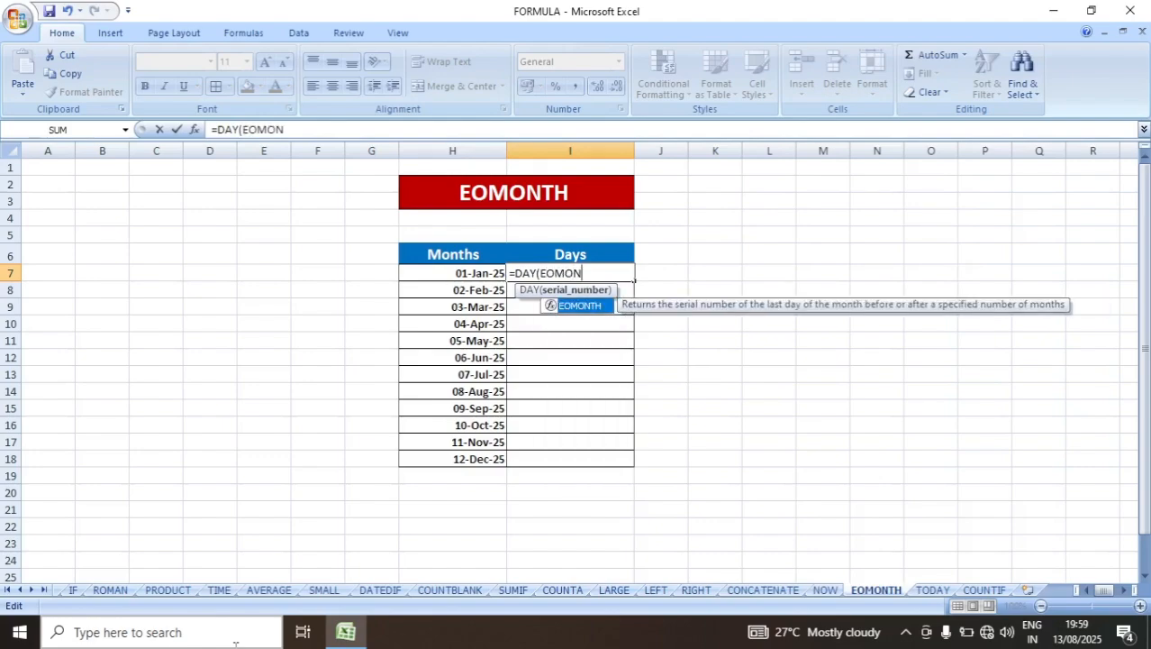
{"action": "type", "text": "TH("}
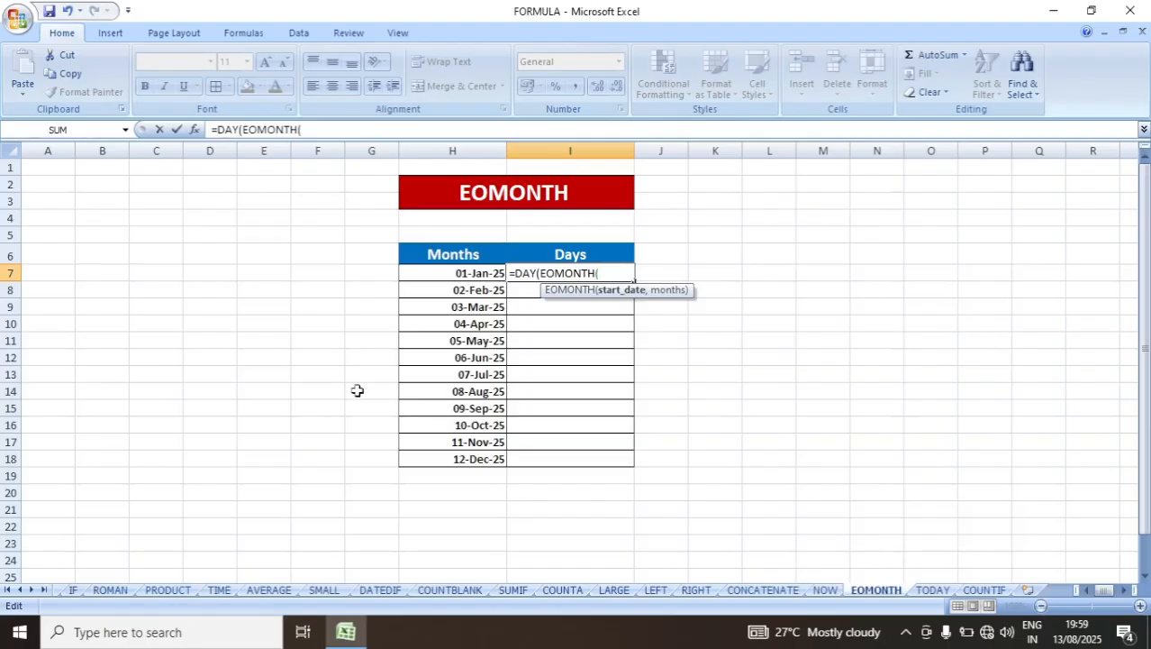
{"action": "left_click", "coordinate": [462, 274]}
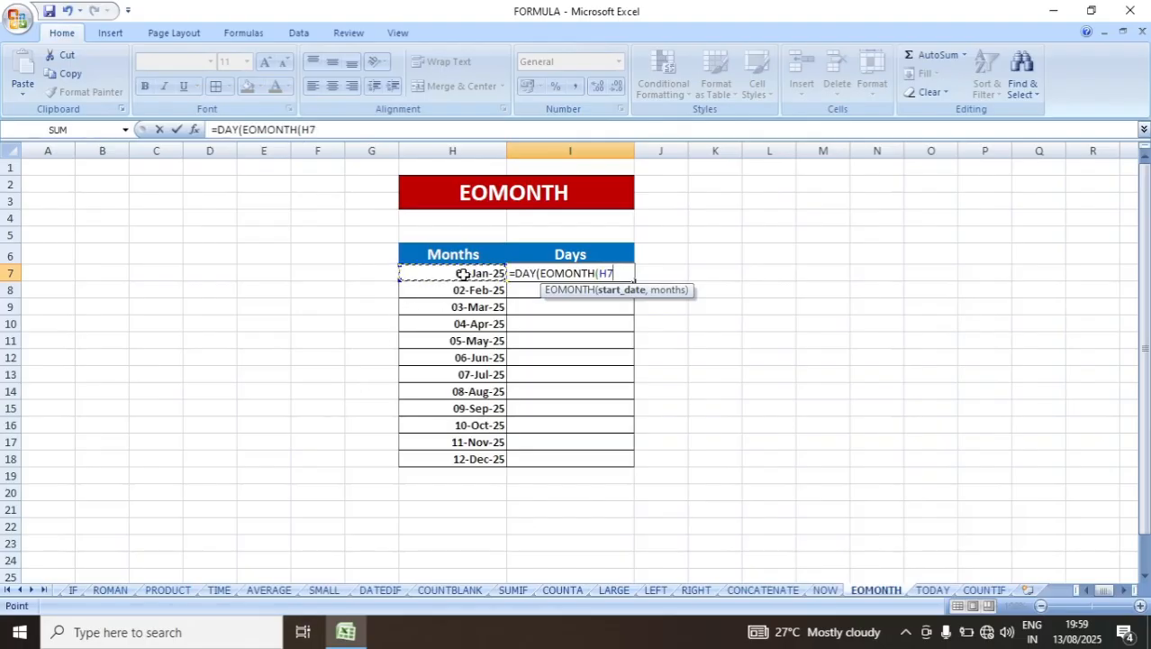
{"action": "type", "text": ",0"}
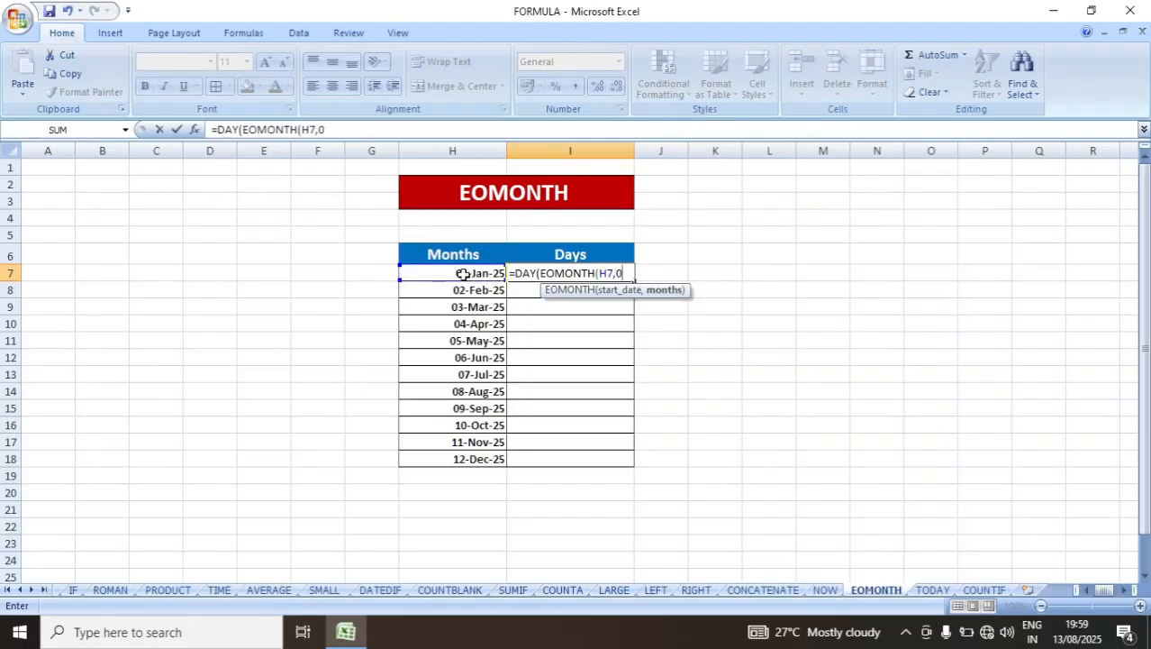
{"action": "type", "text": ")"}
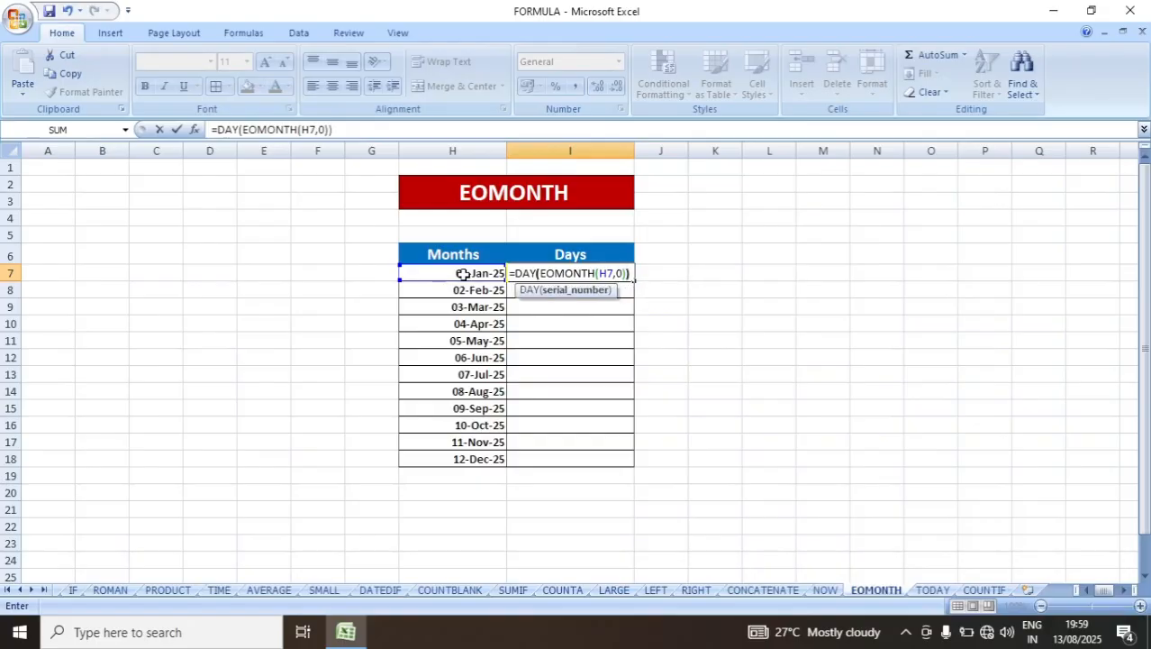
{"action": "type", "text": ")"}
{"action": "key", "text": "Return"}
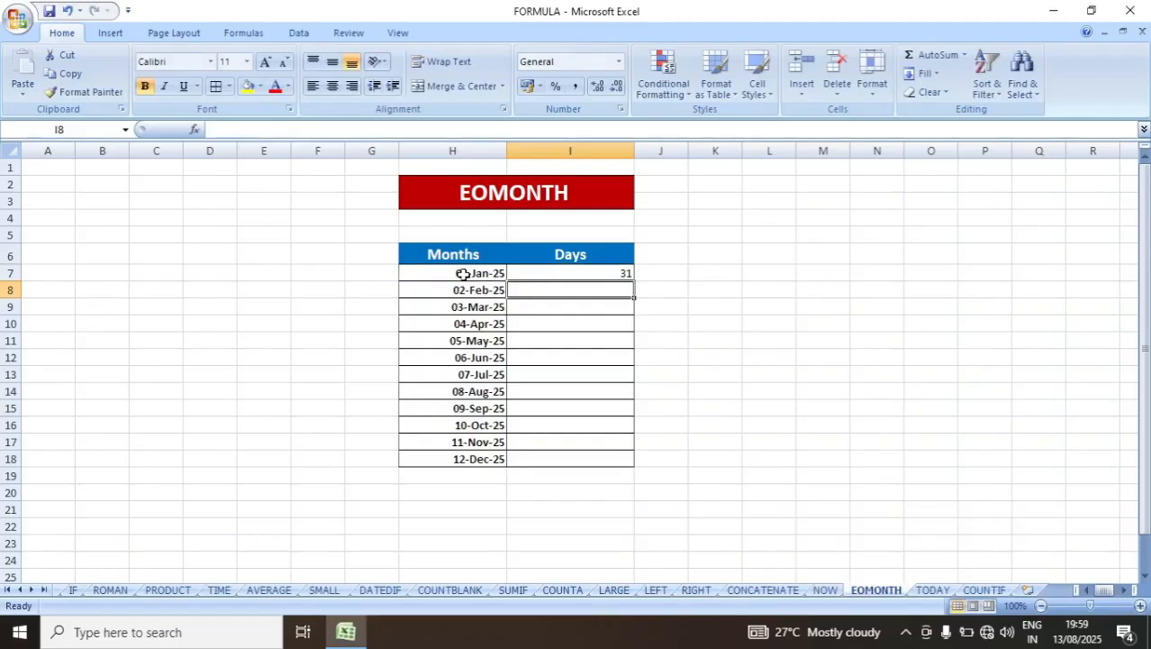
{"action": "left_click", "coordinate": [565, 275]}
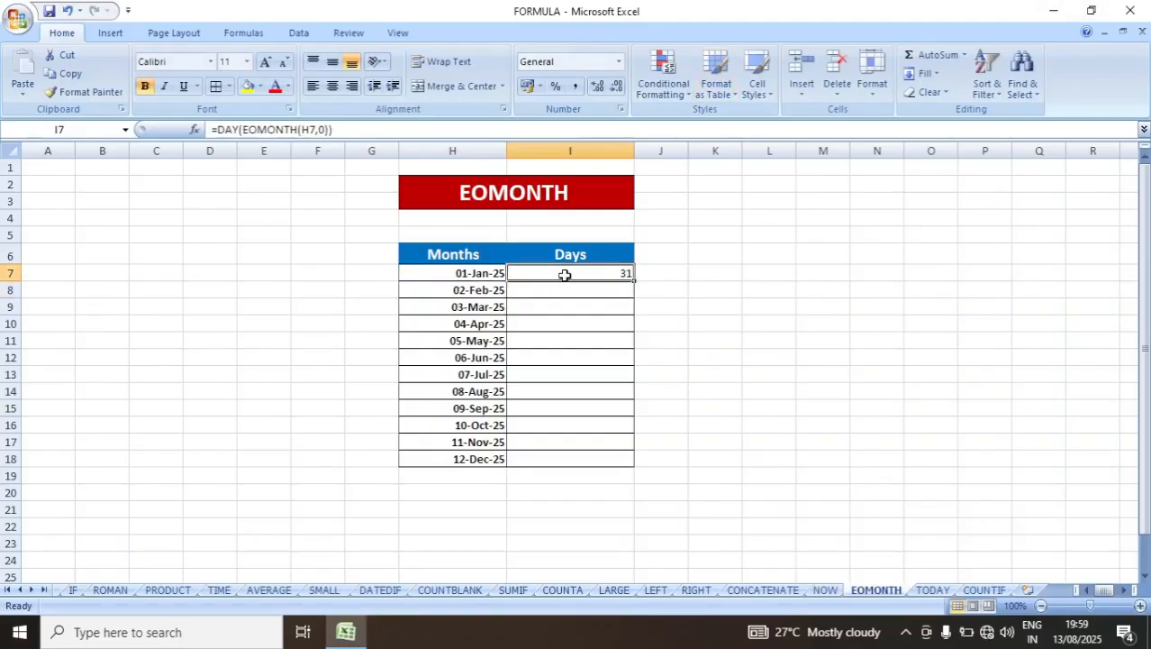
{"action": "double_click", "coordinate": [633, 280]}
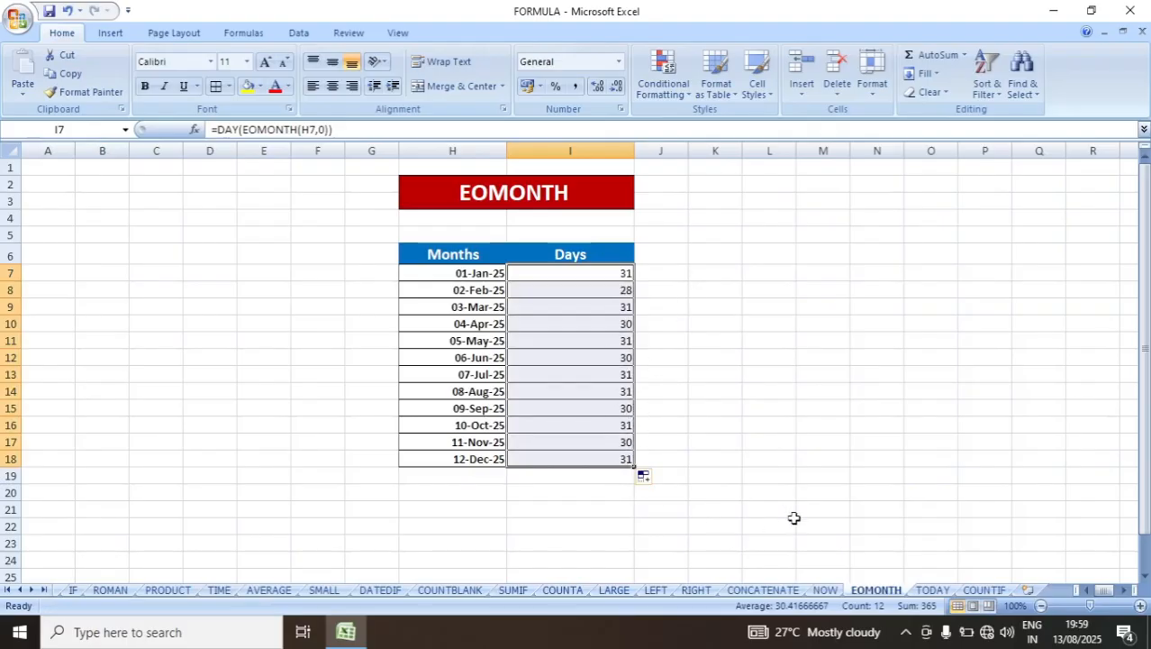
On the TODAY sheet, review the date cells I7:I9 beside the Yesterday, Today and Tomorrow labels.
{"action": "left_click", "coordinate": [933, 590]}
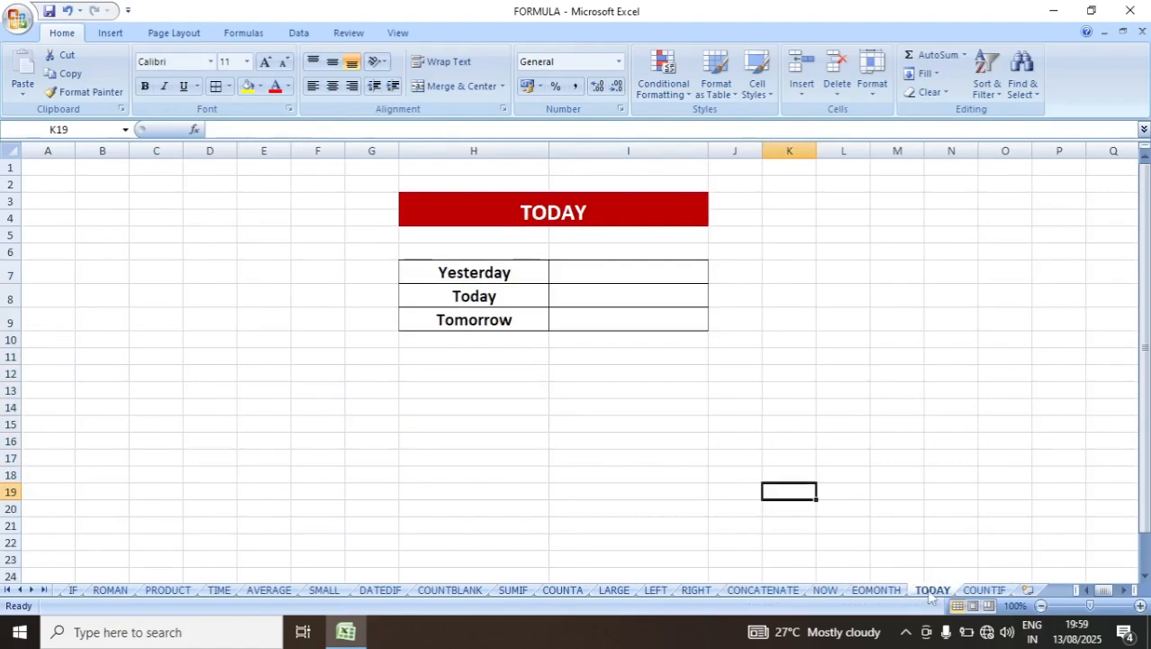
{"action": "left_click", "coordinate": [596, 273]}
{"action": "left_click", "coordinate": [606, 300]}
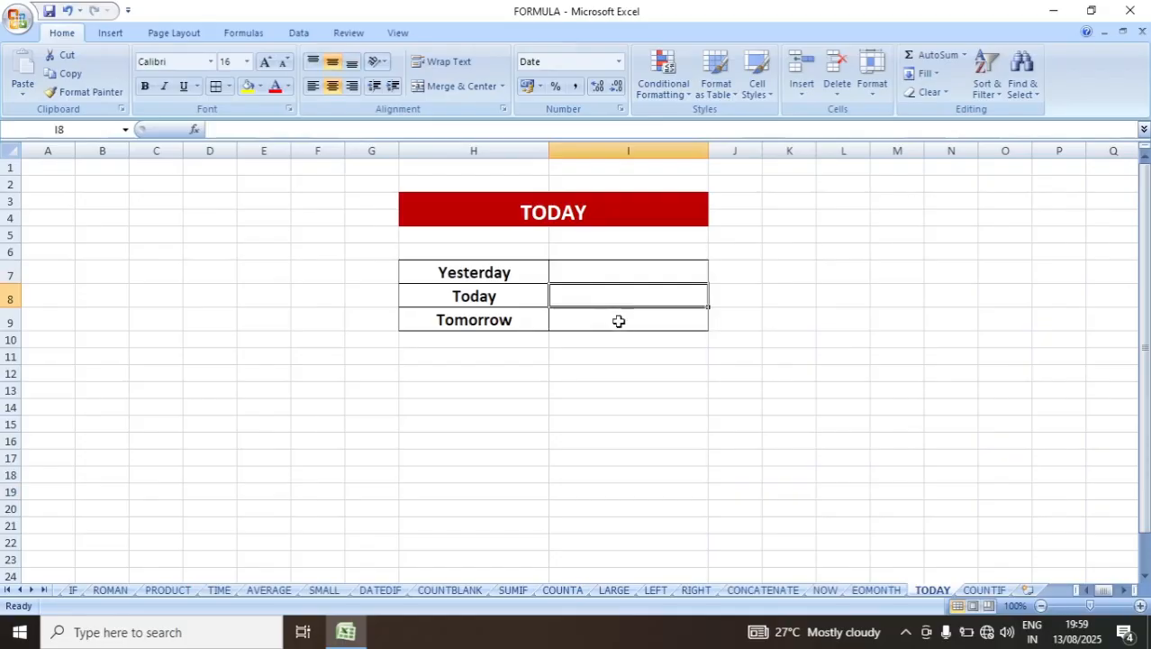
{"action": "left_click", "coordinate": [608, 319]}
{"action": "left_click", "coordinate": [597, 274]}
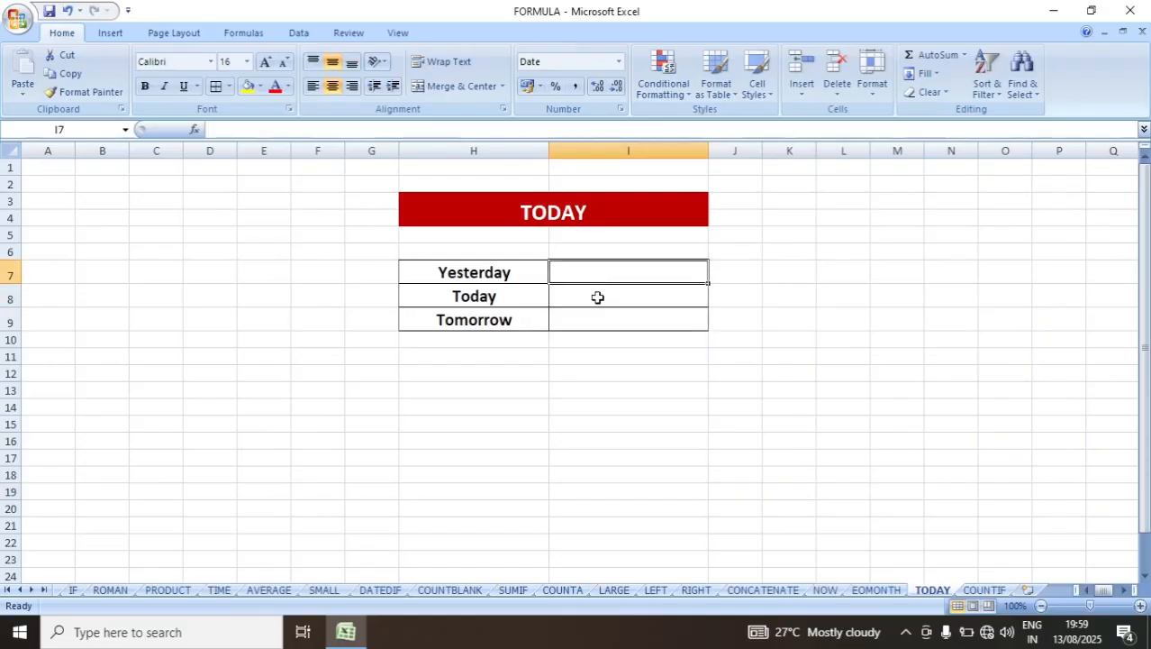
{"action": "left_click", "coordinate": [597, 297]}
{"action": "left_click", "coordinate": [610, 324]}
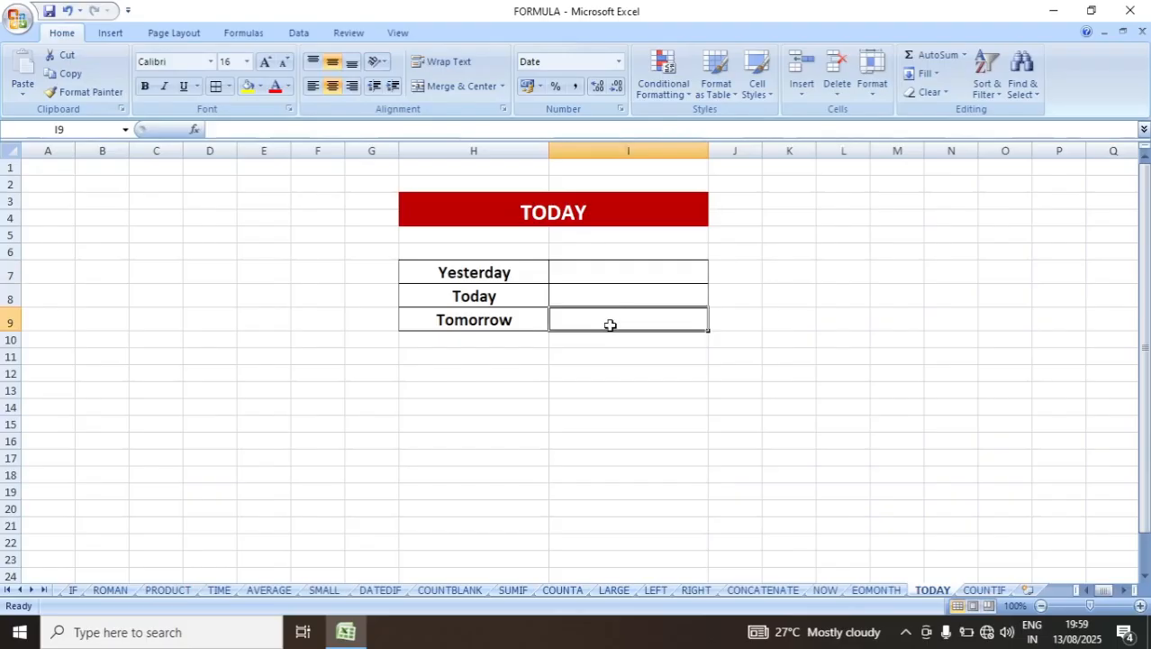
Enter =TODAY()-1 in I7 to return yesterday's date.
{"action": "left_click", "coordinate": [597, 278]}
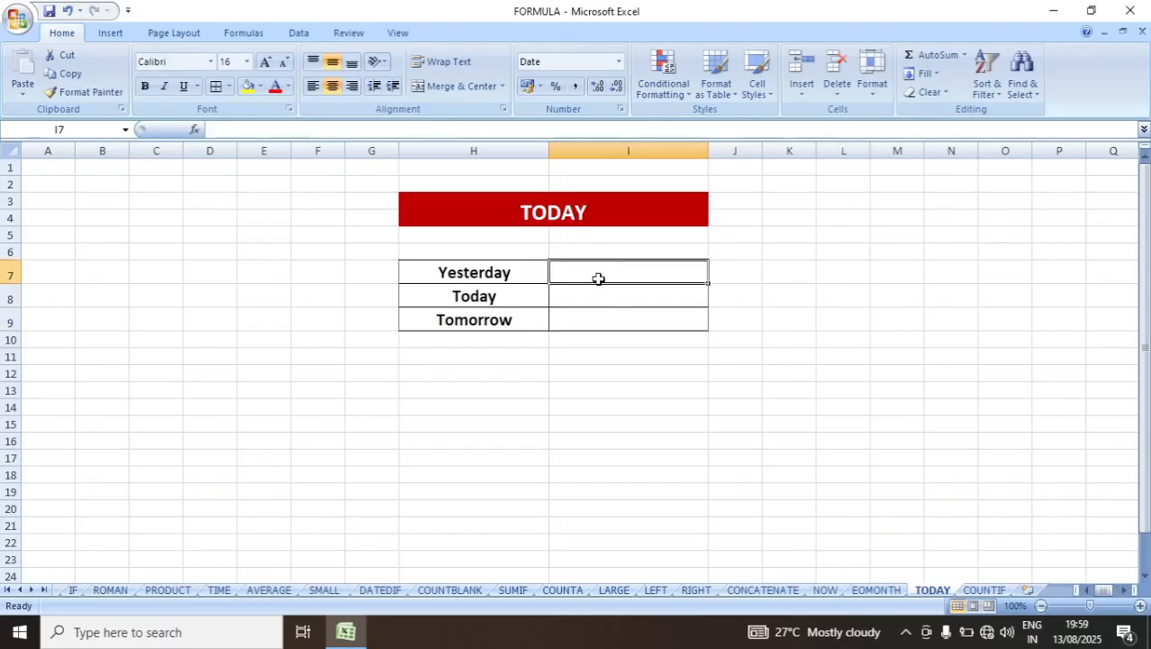
{"action": "type", "text": "="}
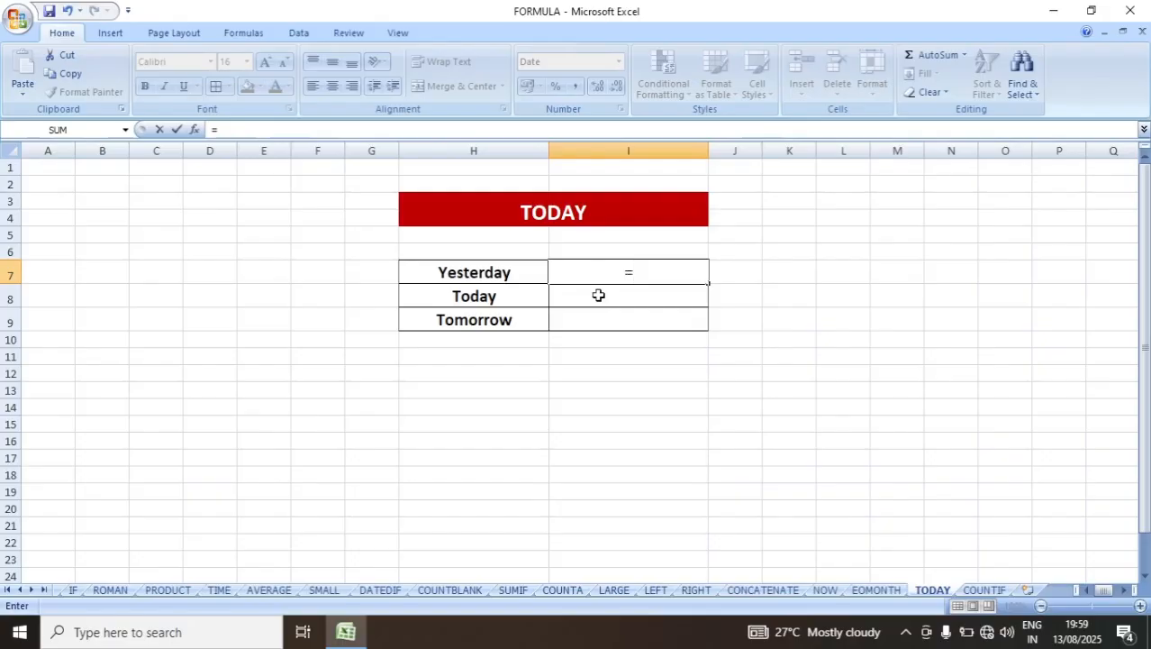
{"action": "type", "text": "TODAY"}
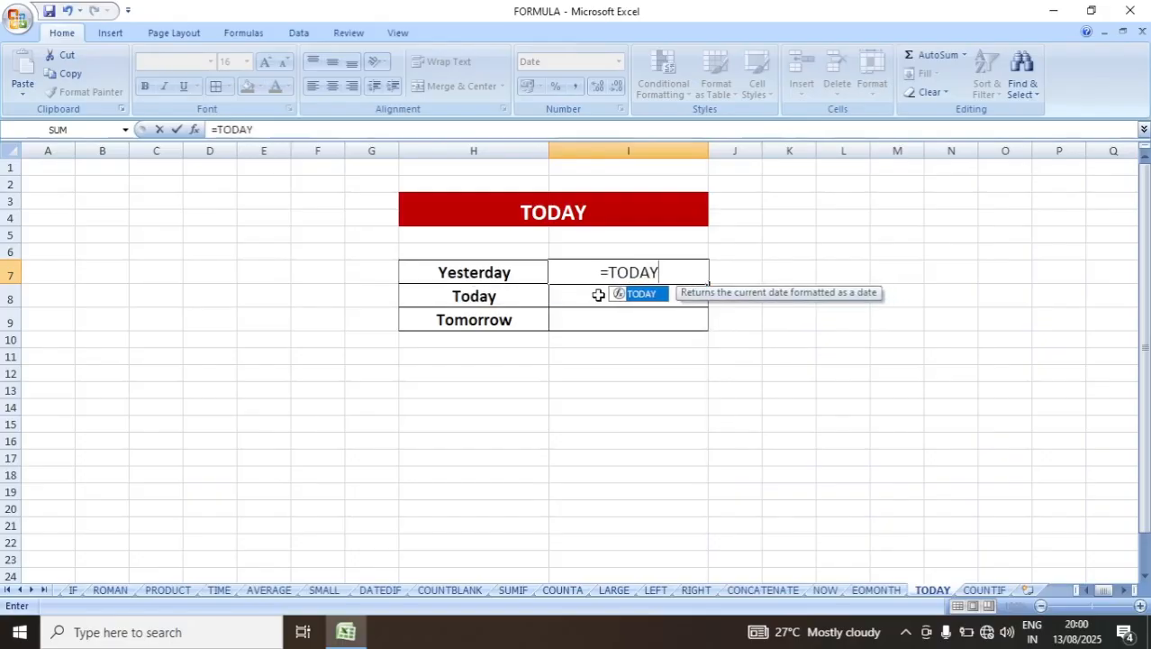
{"action": "type", "text": "("}
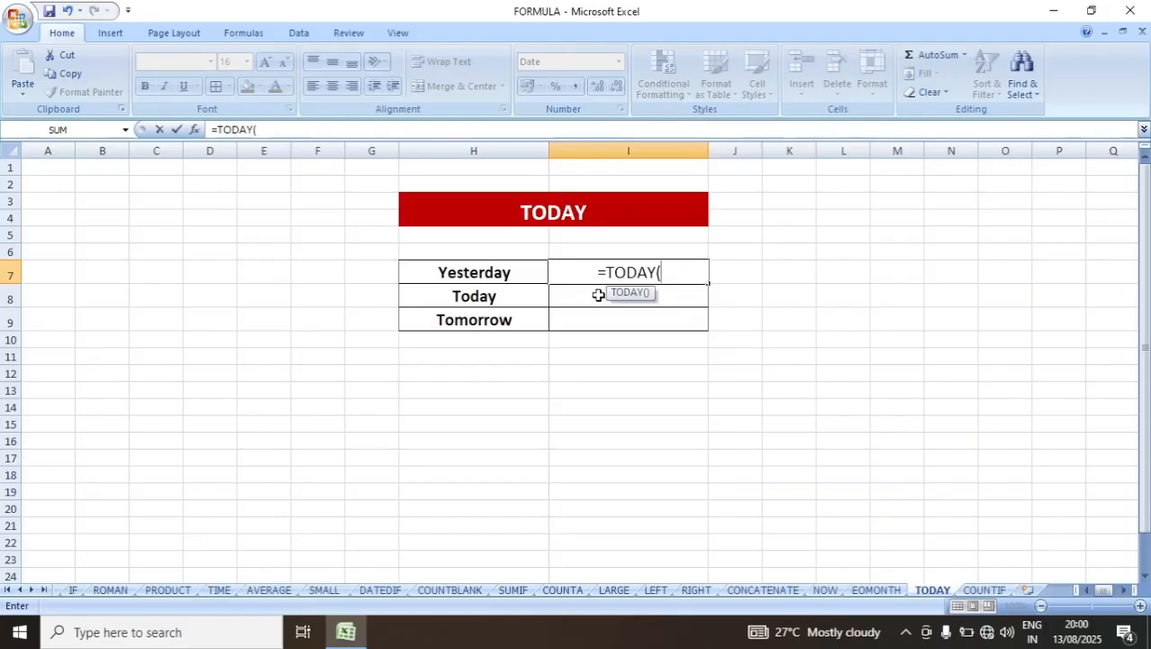
{"action": "type", "text": ")"}
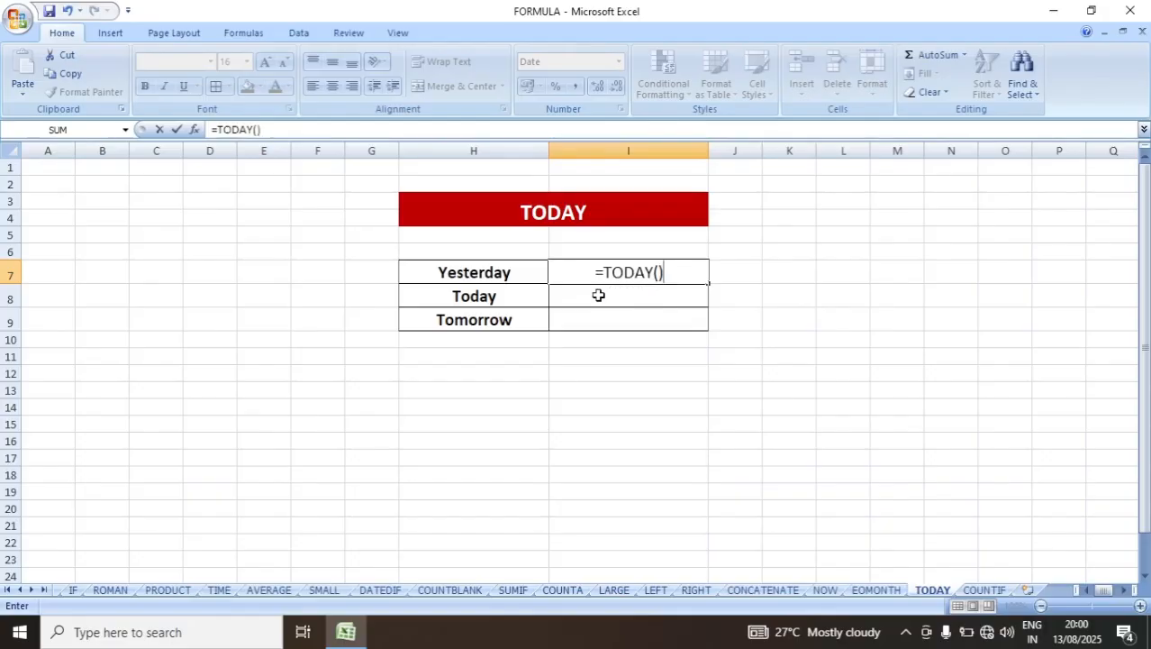
{"action": "type", "text": "-1"}
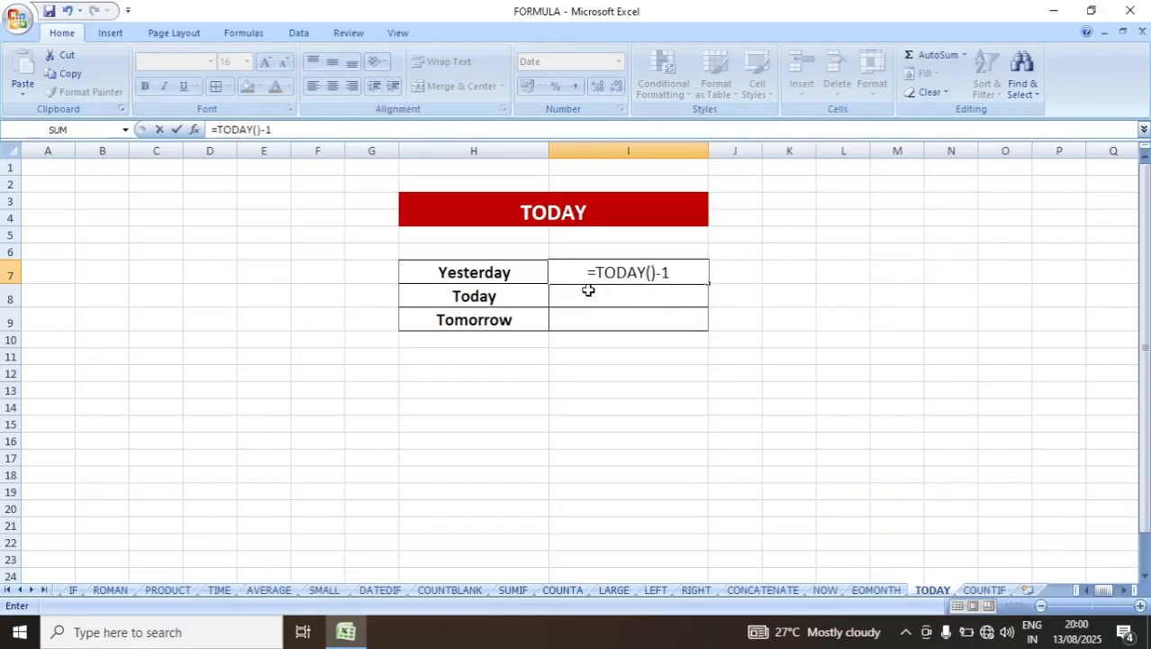
{"action": "key", "text": "Return"}
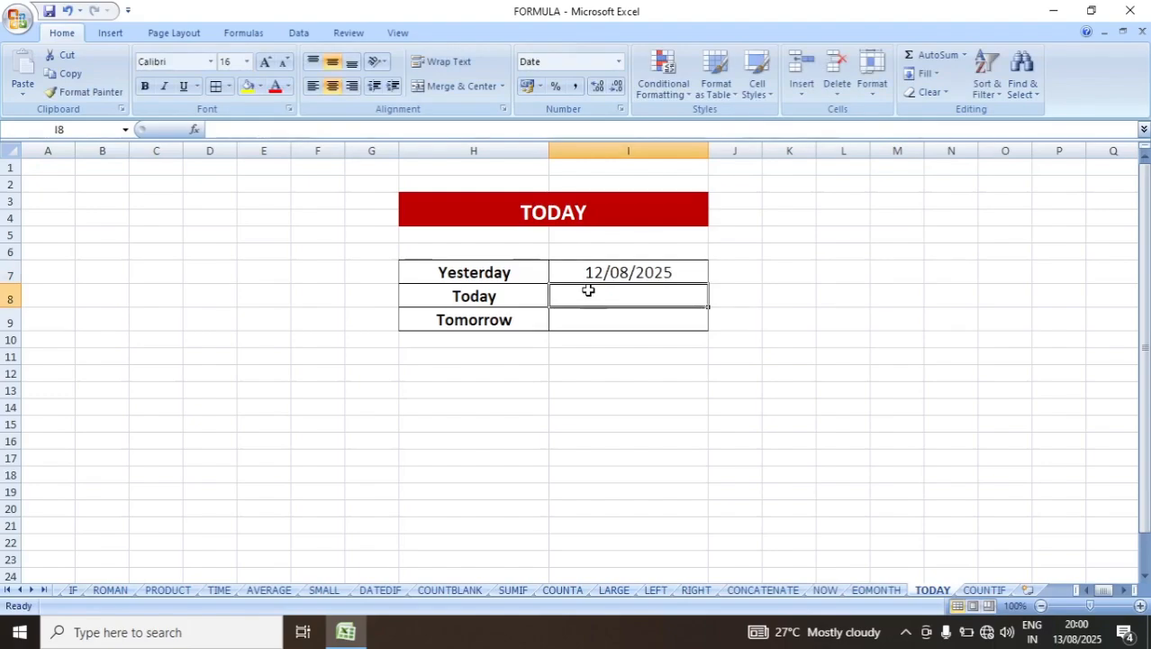
Enter =TODAY() in I8 to return the current date beside the Today label.
{"action": "type", "text": "="}
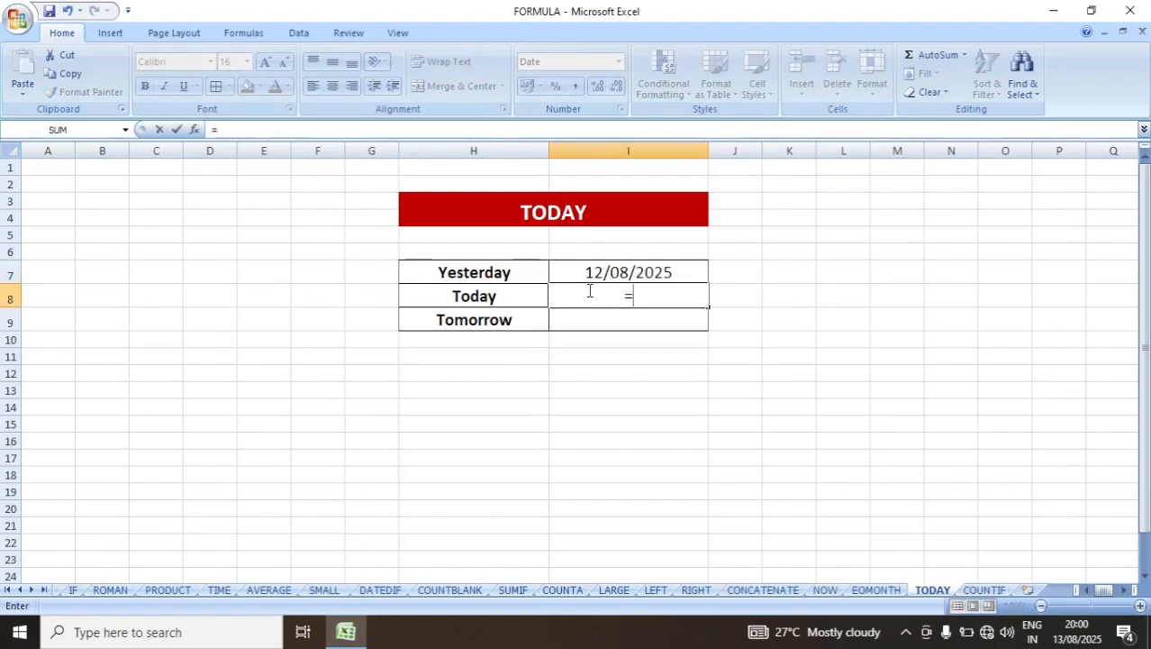
{"action": "type", "text": "TODAY"}
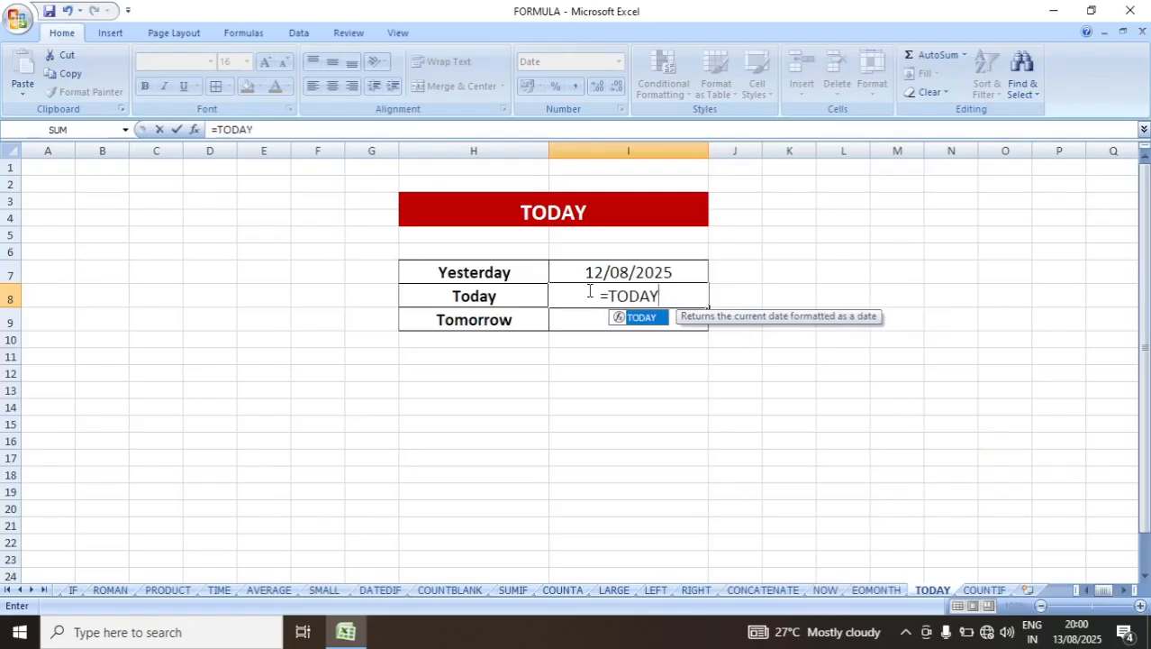
{"action": "type", "text": "("}
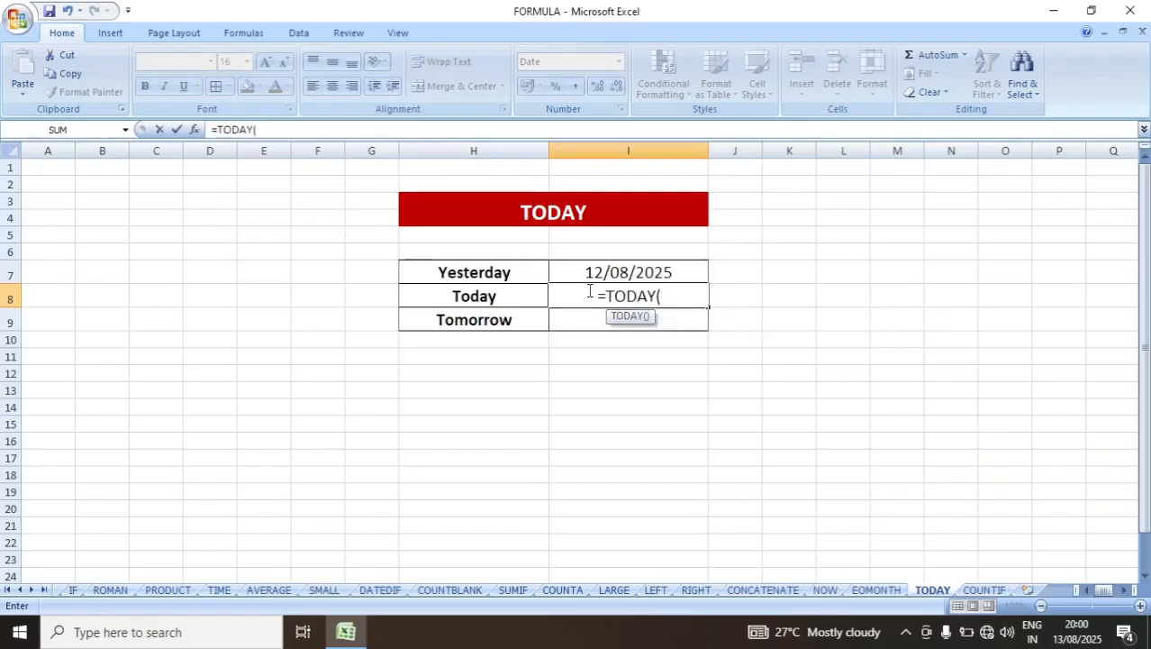
{"action": "type", "text": ")"}
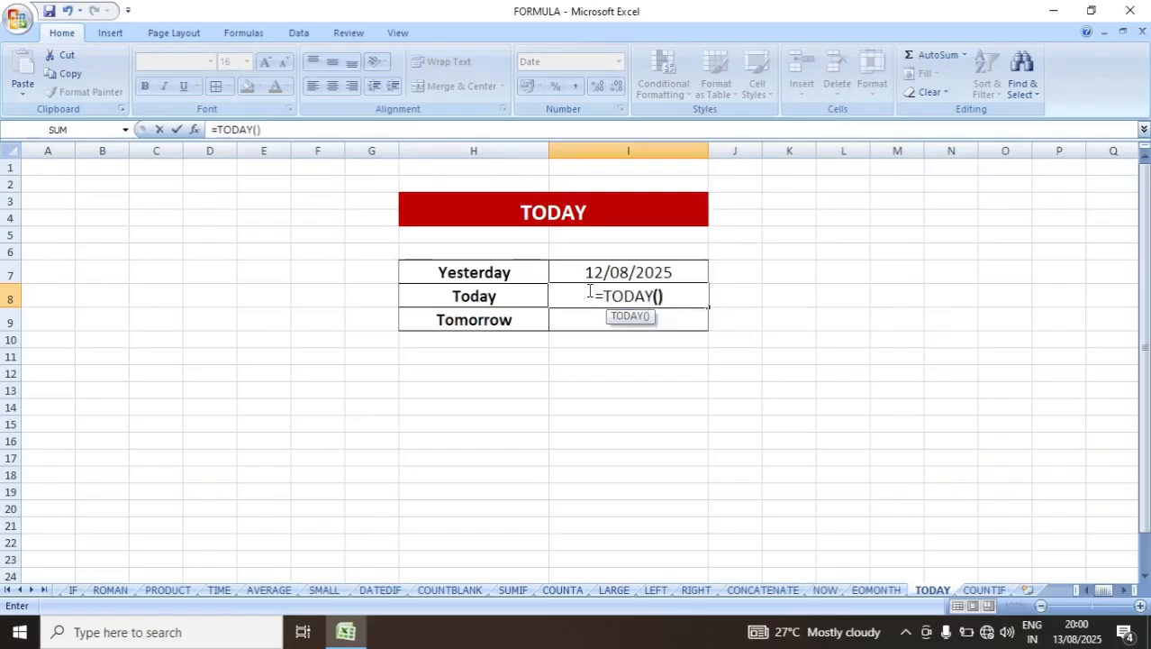
{"action": "key", "text": "Return"}
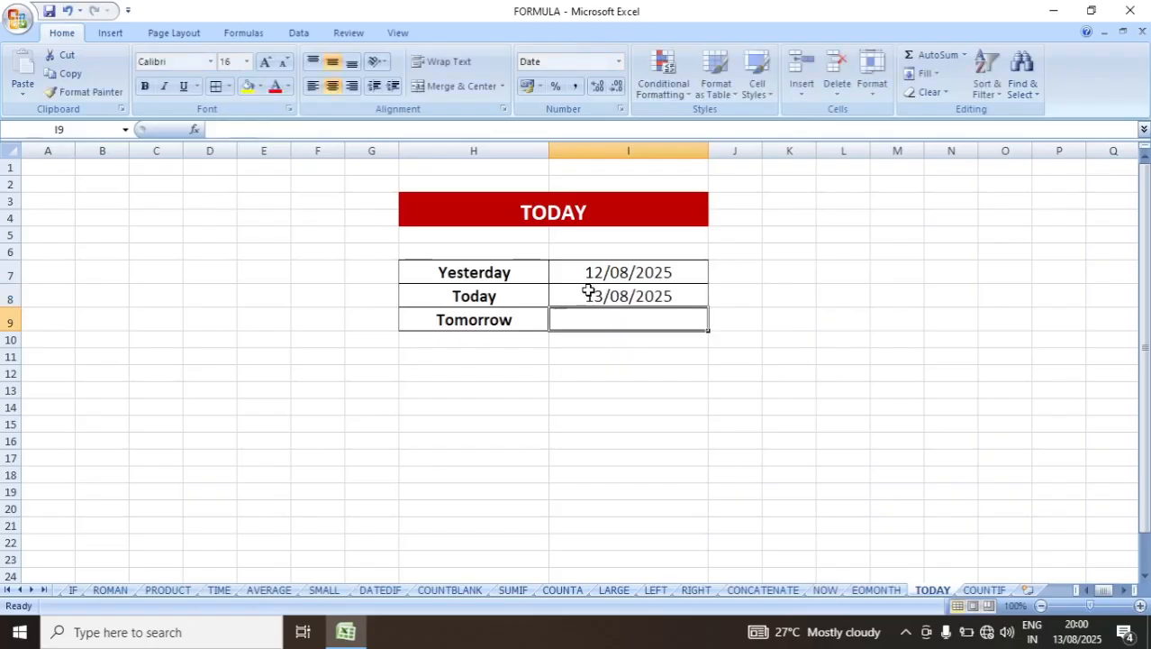
Enter =TODAY()+1 in I9 to return tomorrow's date beside the Tomorrow label.
{"action": "type", "text": "="}
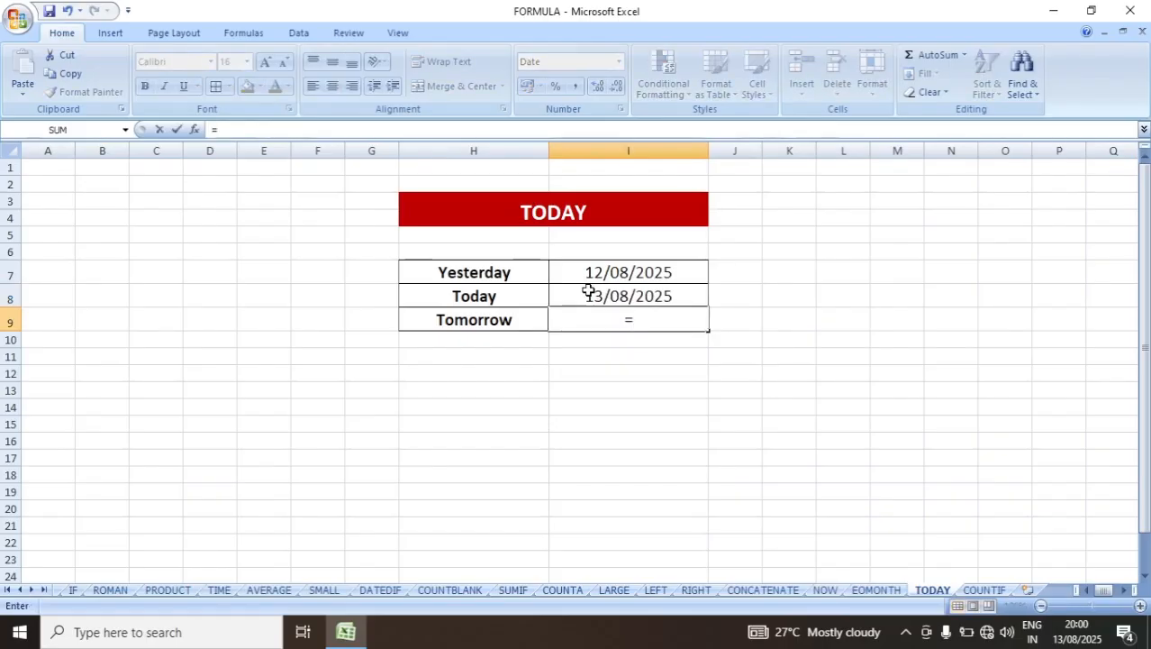
{"action": "type", "text": "TODA"}
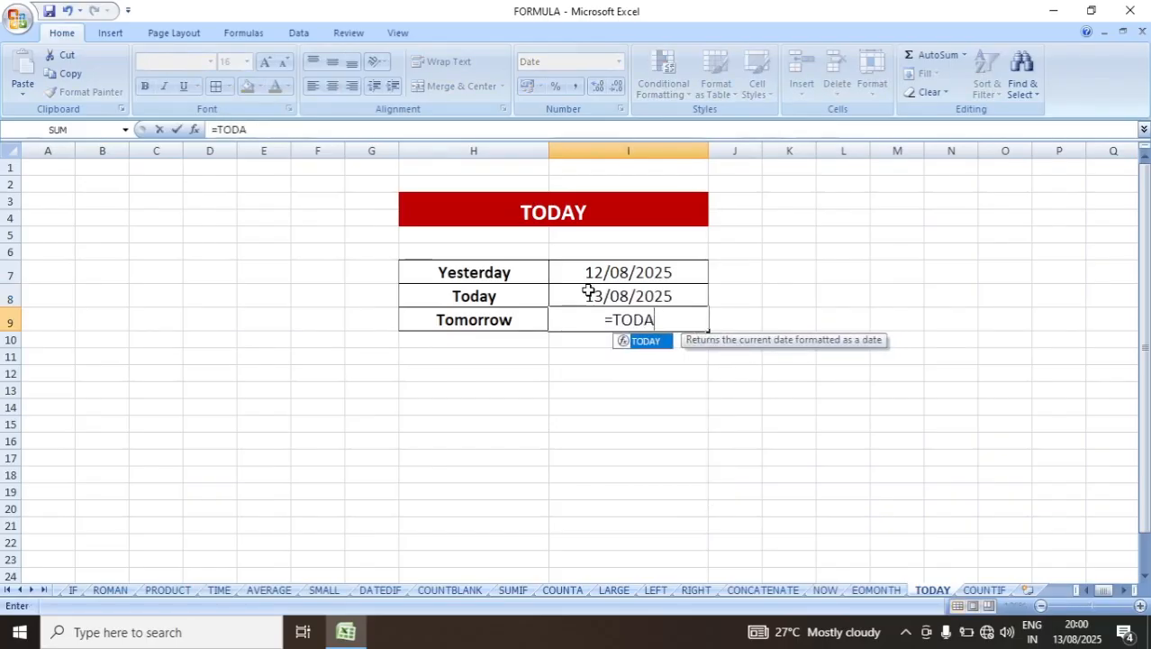
{"action": "type", "text": "Y()"}
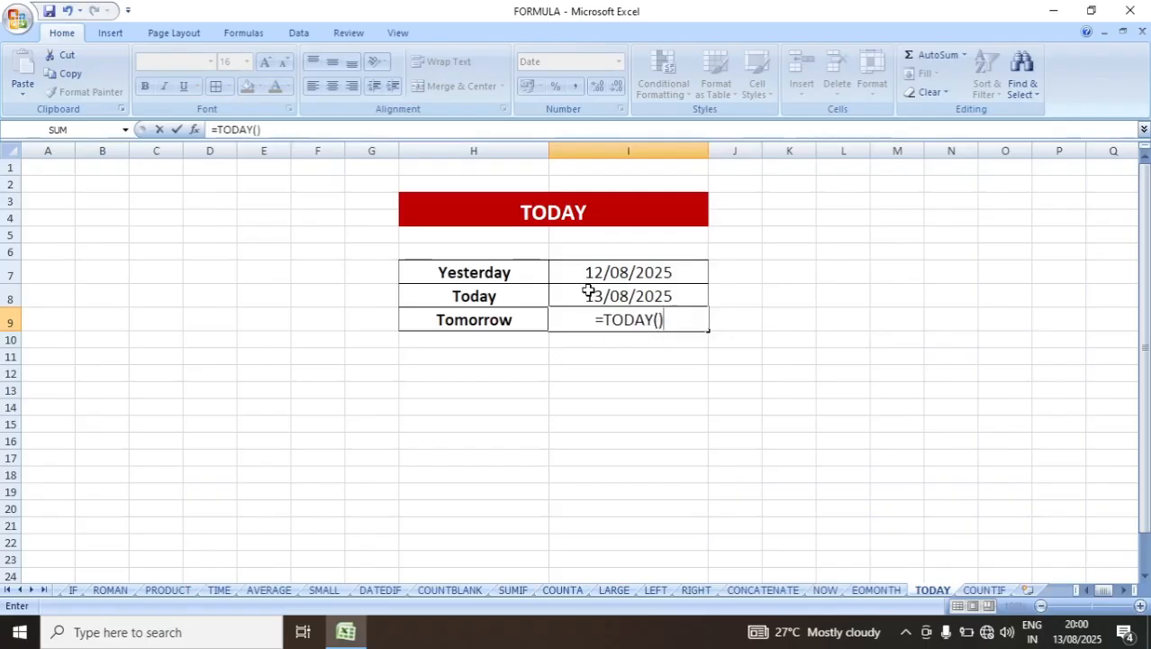
{"action": "type", "text": "+1"}
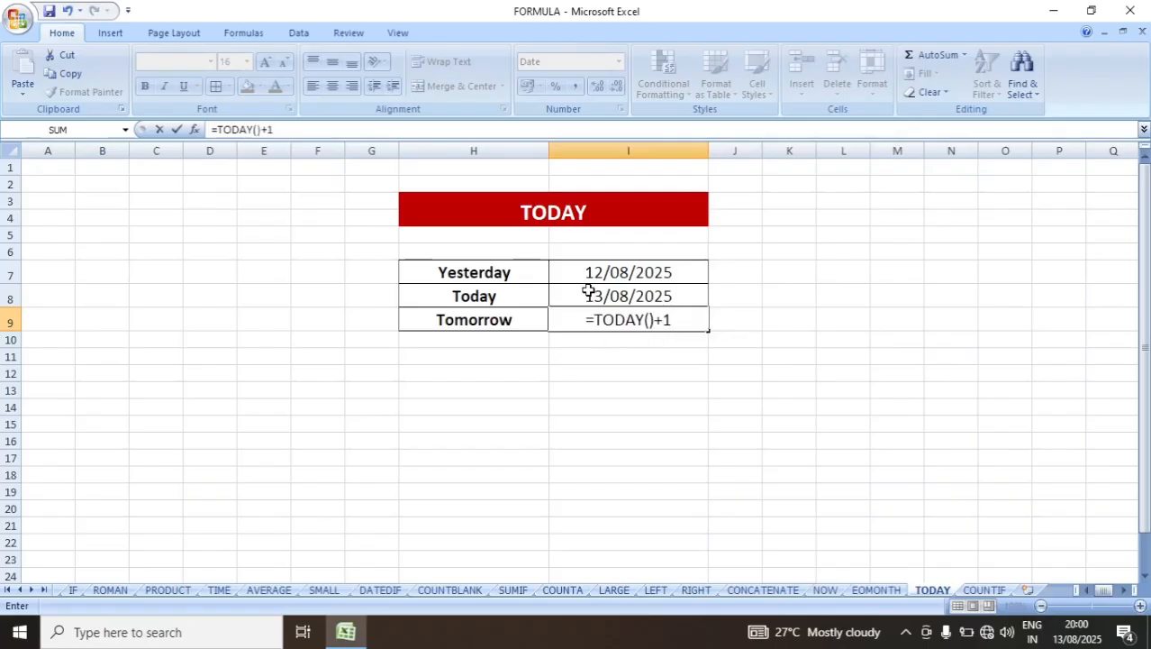
{"action": "key", "text": "Return"}
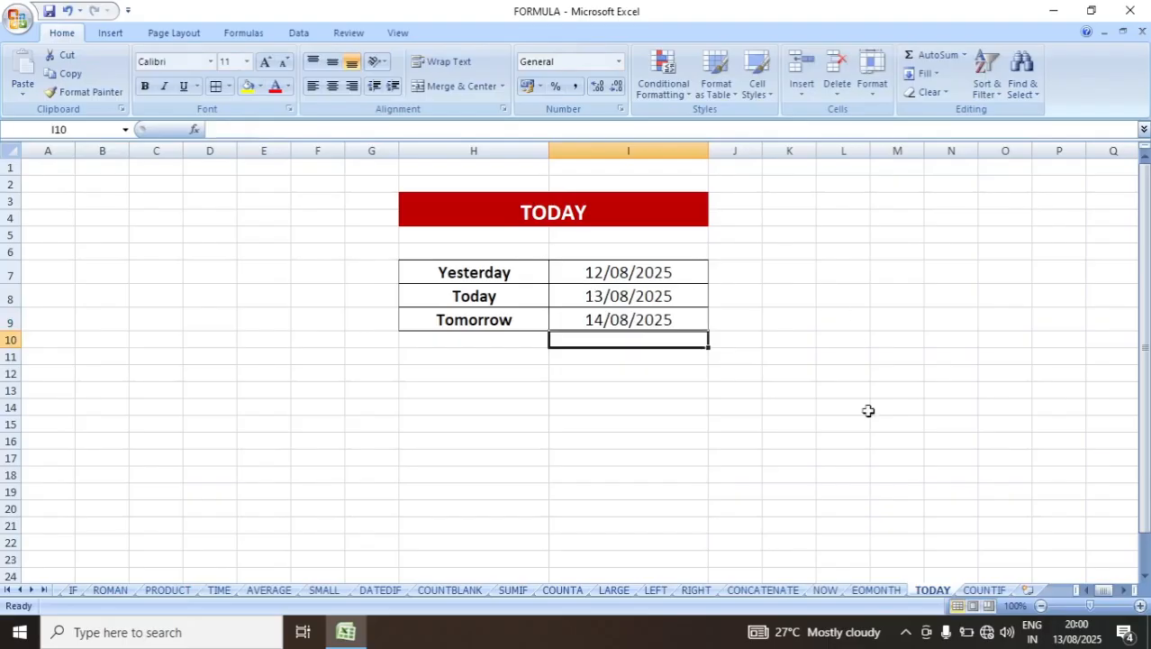
On the COUNTIF sheet, count each student's absences with =COUNTIF(G9:I9,"A") in J9, and fill it down to J14.
{"action": "left_click", "coordinate": [986, 590]}
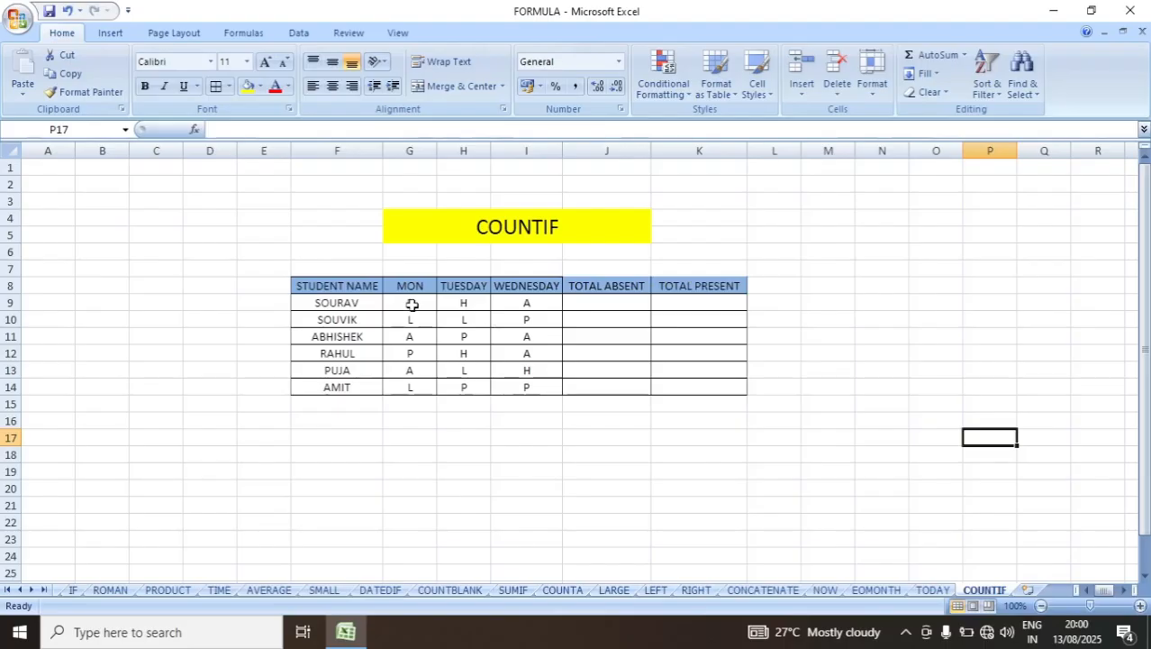
{"action": "left_click_drag", "start_coordinate": [412, 305], "coordinate": [523, 384]}
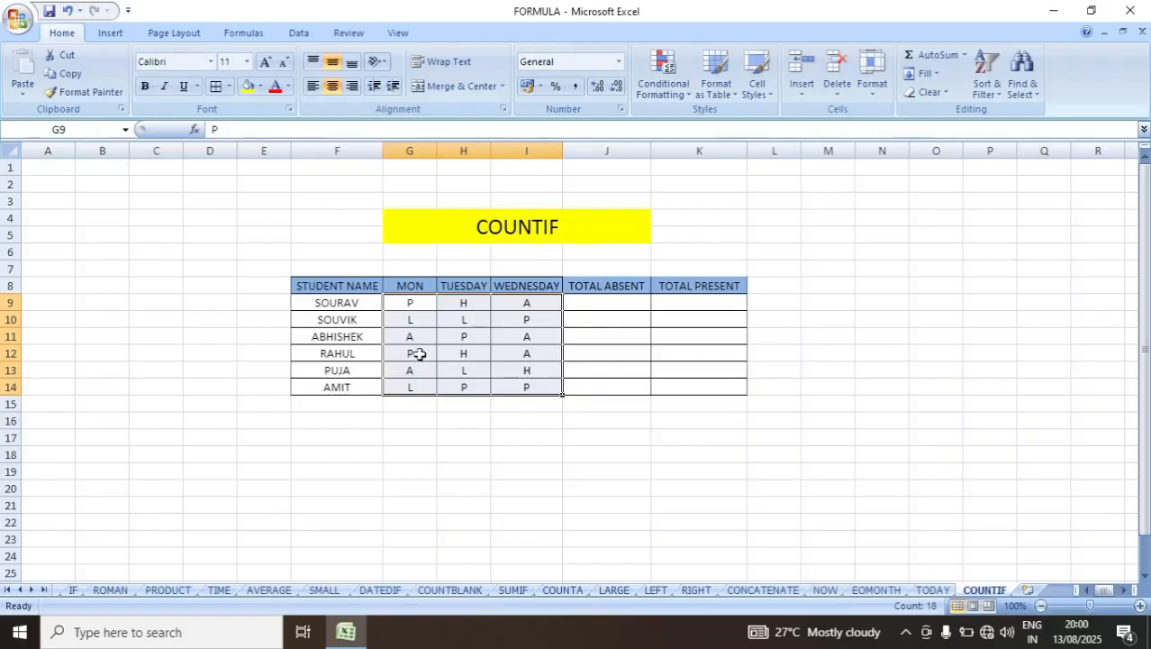
{"action": "left_click", "coordinate": [606, 302]}
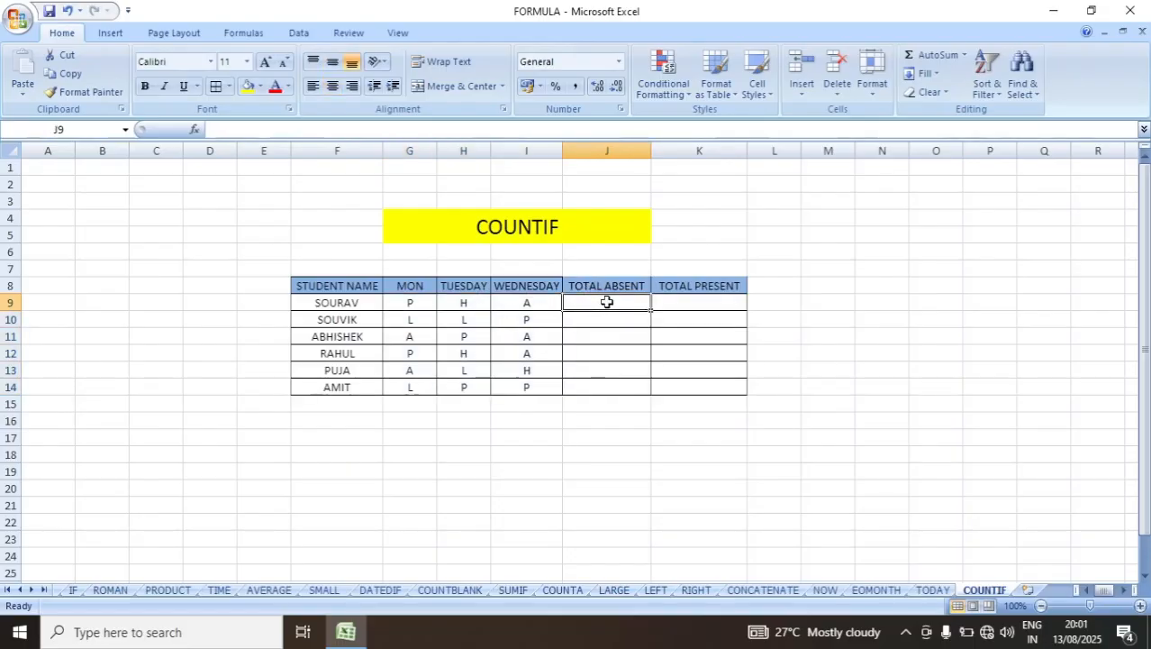
{"action": "type", "text": "="}
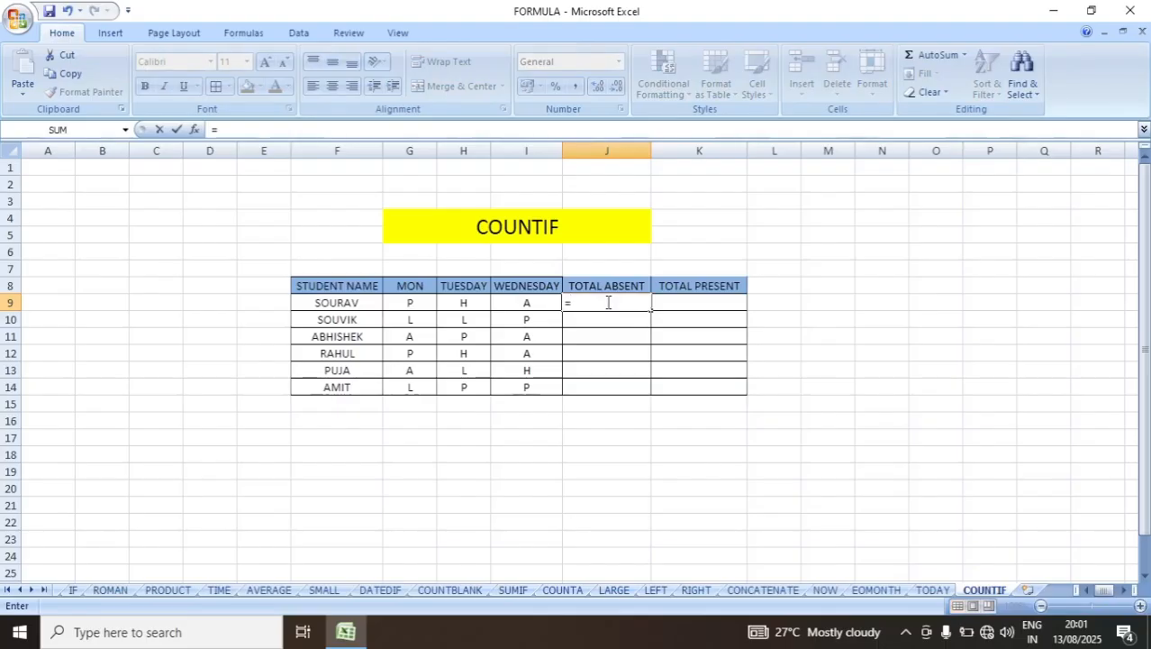
{"action": "type", "text": "COUN"}
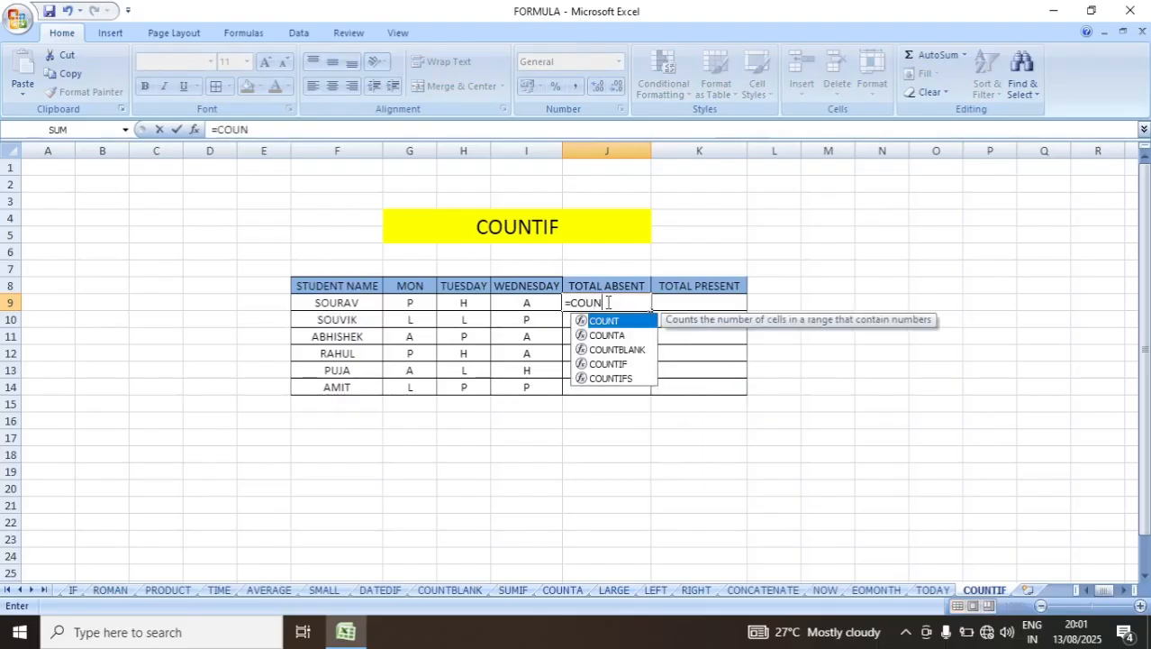
{"action": "type", "text": "TIF("}
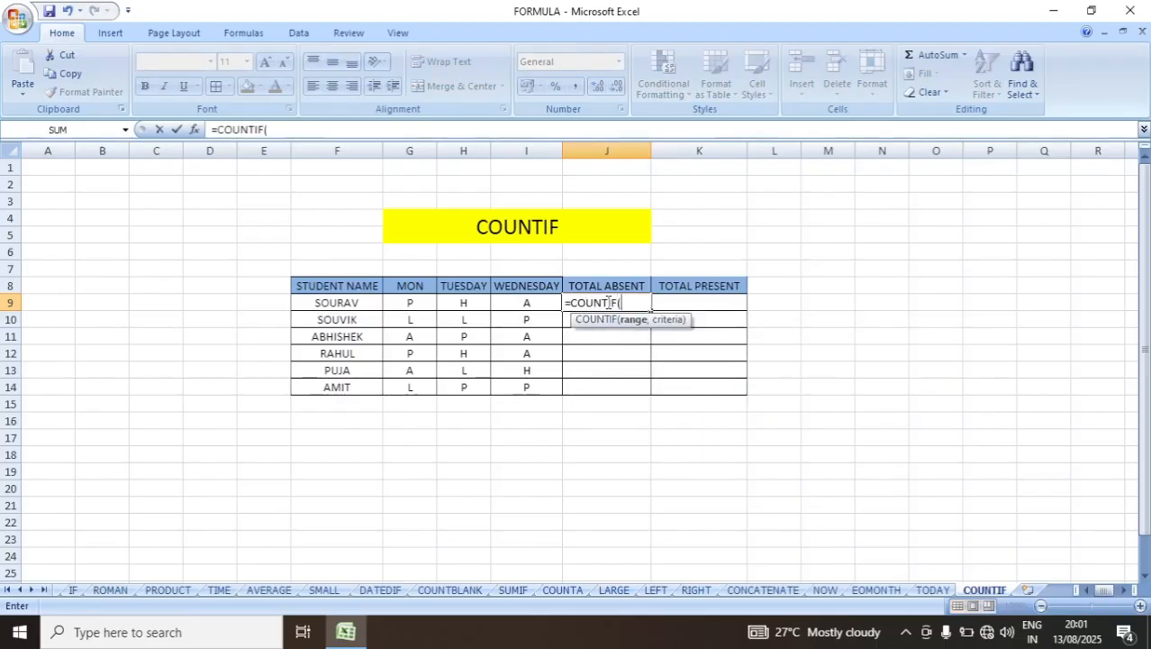
{"action": "left_click_drag", "start_coordinate": [409, 302], "coordinate": [543, 304]}
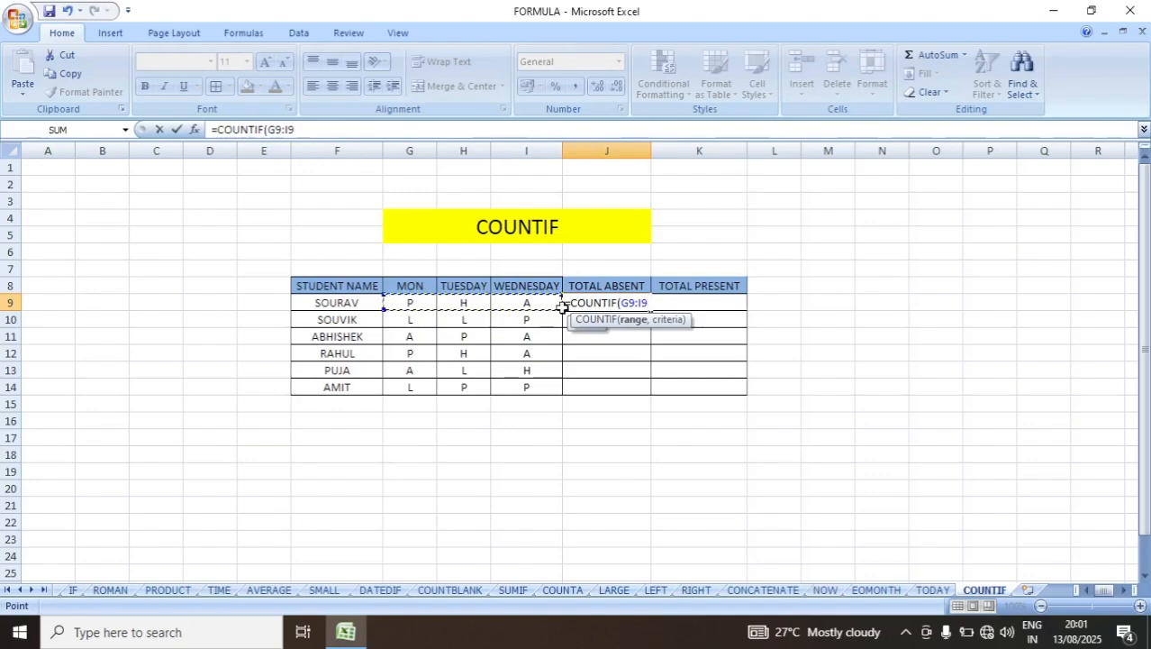
{"action": "type", "text": ","}
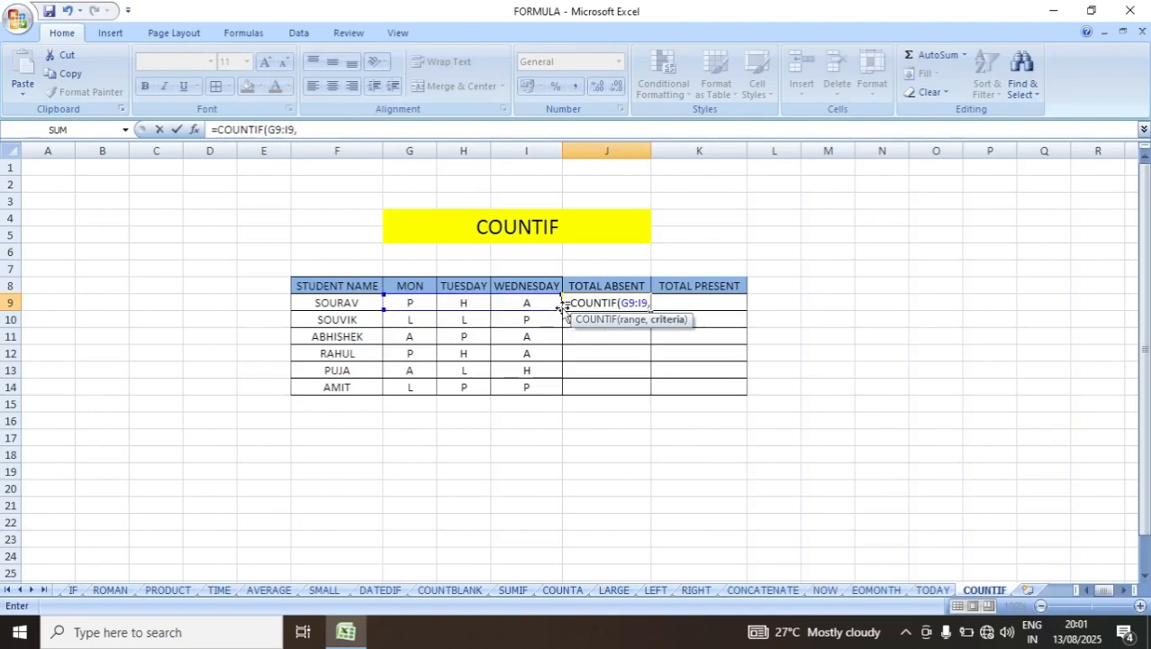
{"action": "type", "text": "\"A\")"}
{"action": "key", "text": "Return"}
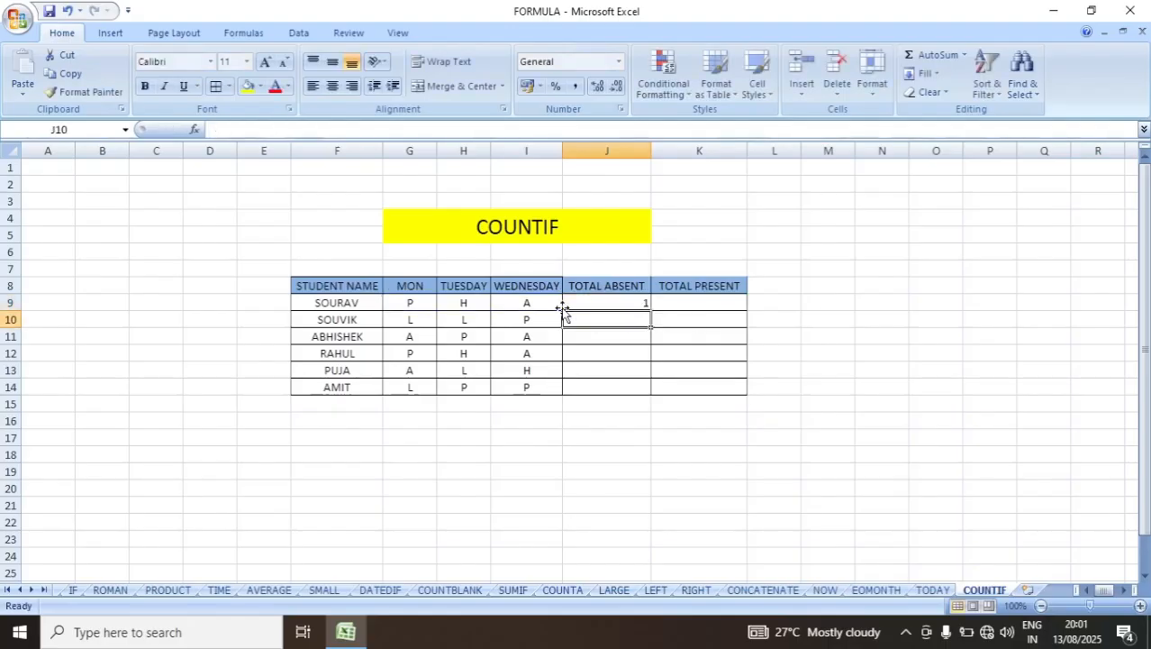
{"action": "left_click", "coordinate": [648, 303]}
{"action": "left_click_drag", "start_coordinate": [650, 310], "coordinate": [661, 392]}
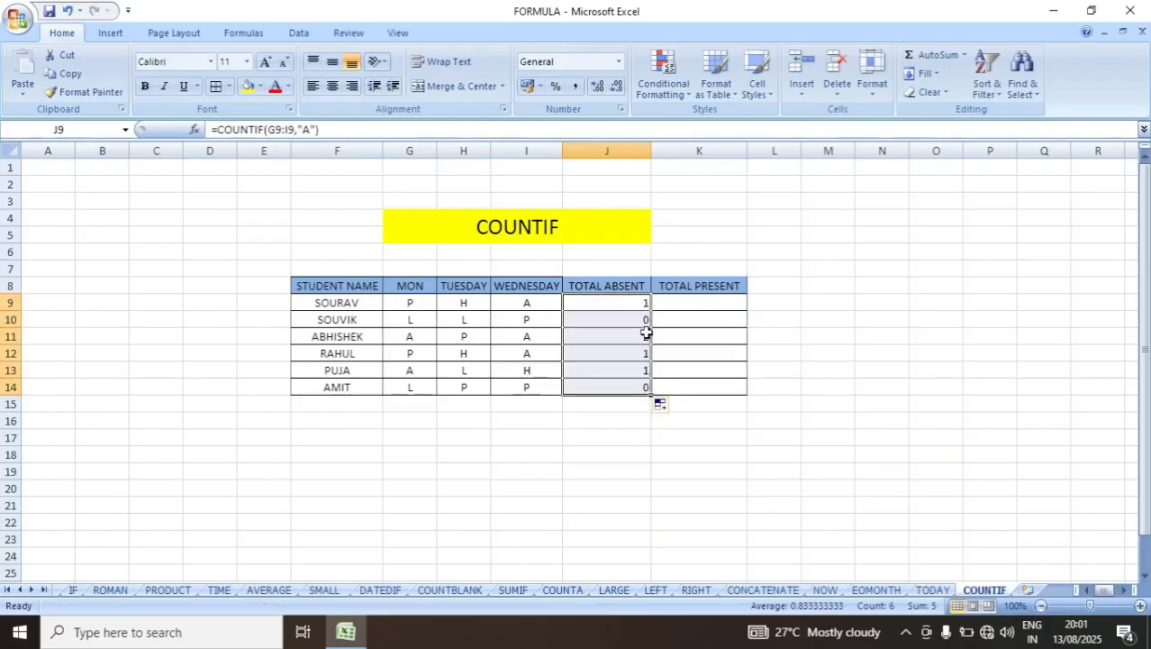
Count each student's present days with =COUNTIF(G9:I9,"P") in K9, and fill it down to K14.
{"action": "left_click", "coordinate": [686, 303]}
{"action": "left_click", "coordinate": [724, 353]}
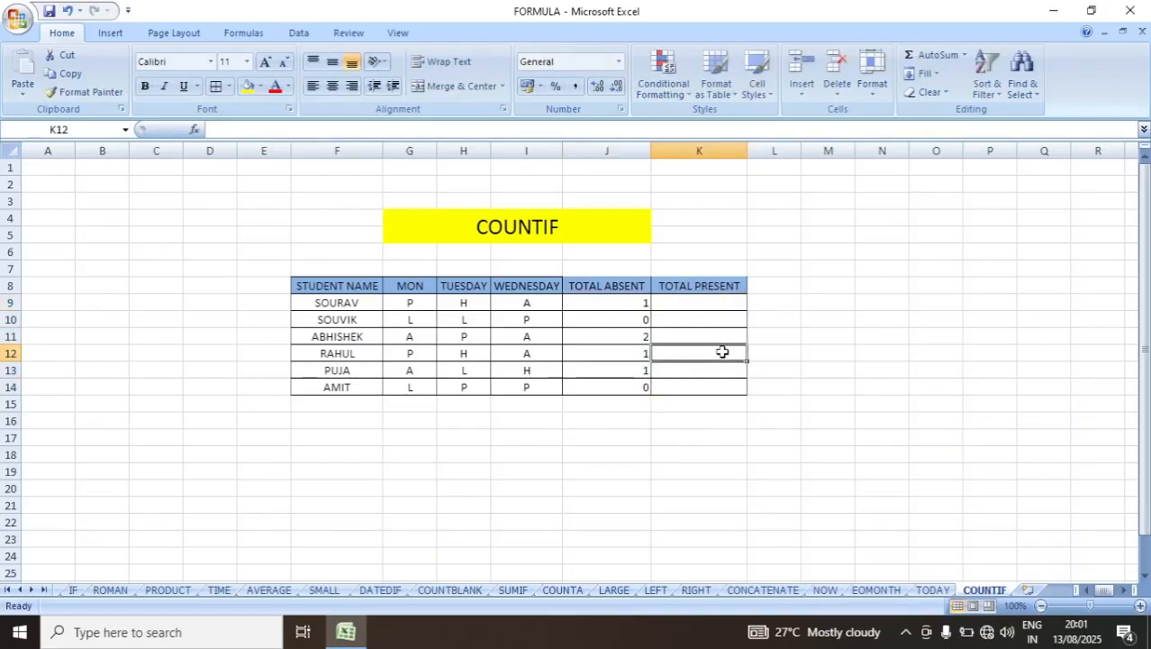
{"action": "left_click", "coordinate": [674, 306]}
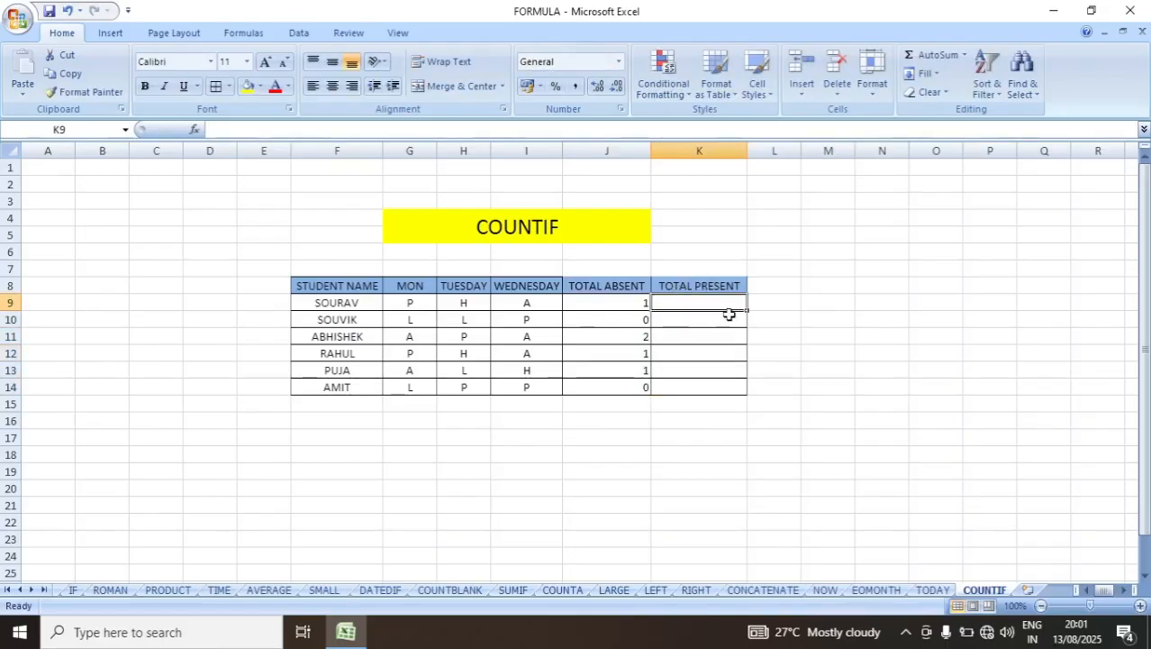
{"action": "type", "text": "="}
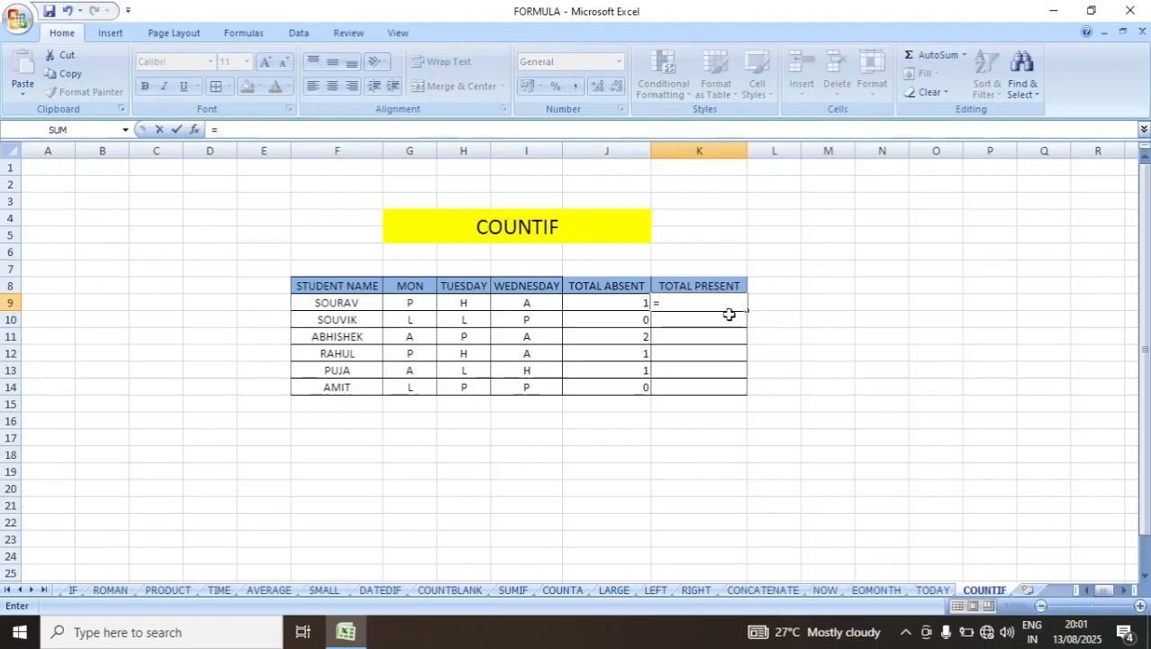
{"action": "type", "text": "CO"}
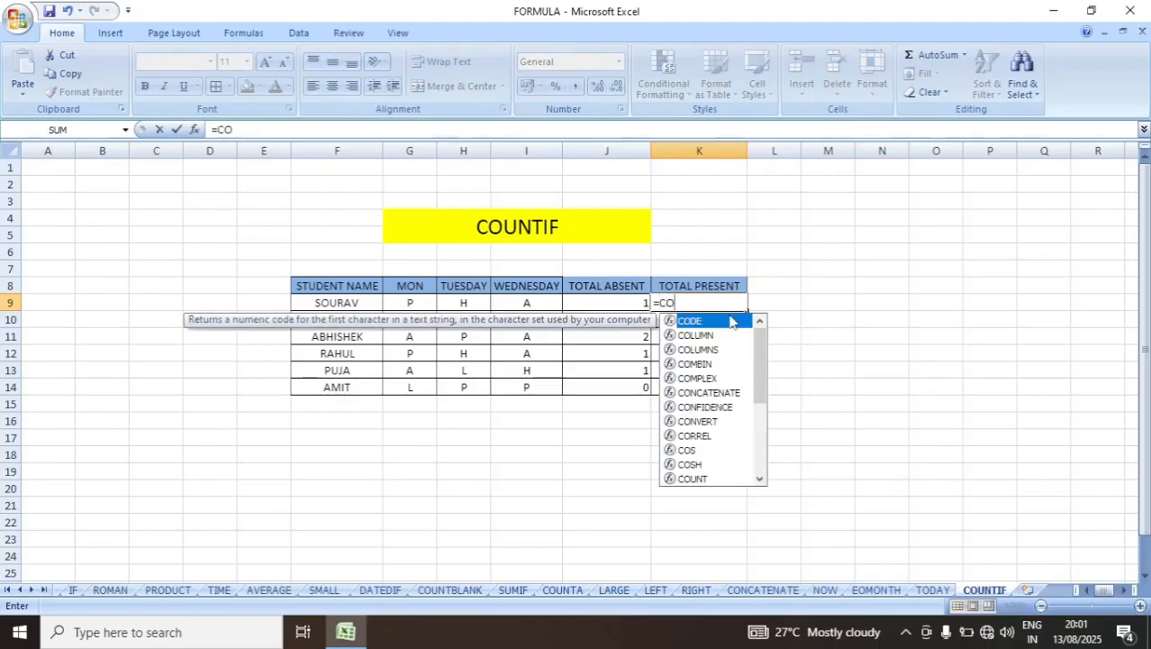
{"action": "type", "text": "UNTIF"}
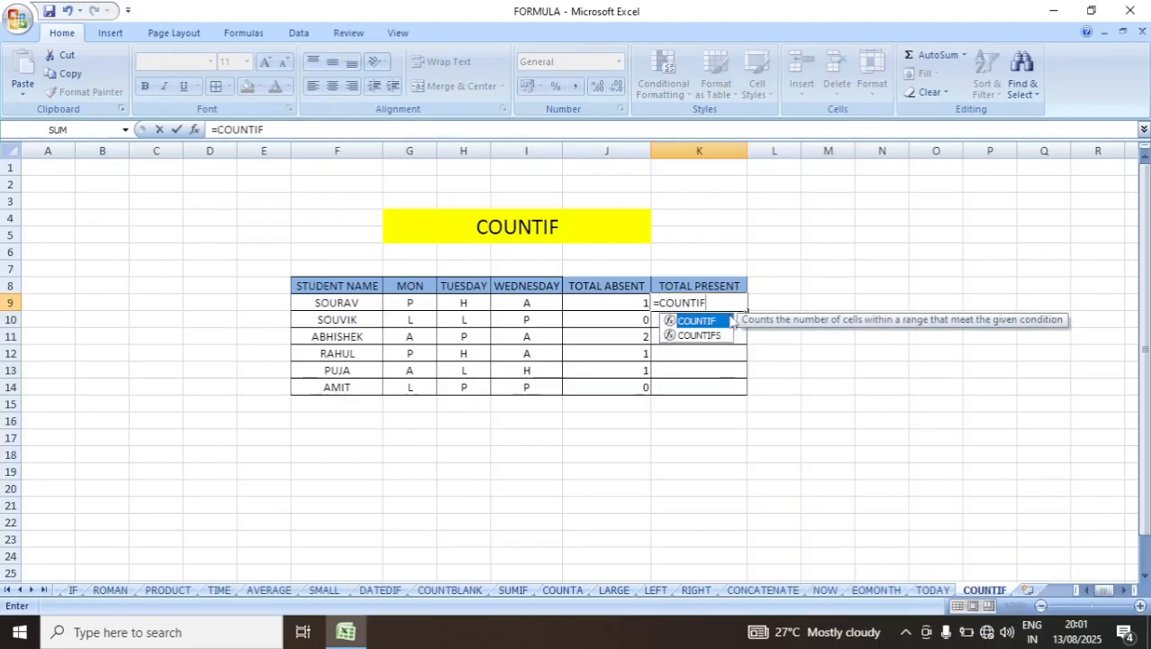
{"action": "double_click", "coordinate": [728, 321]}
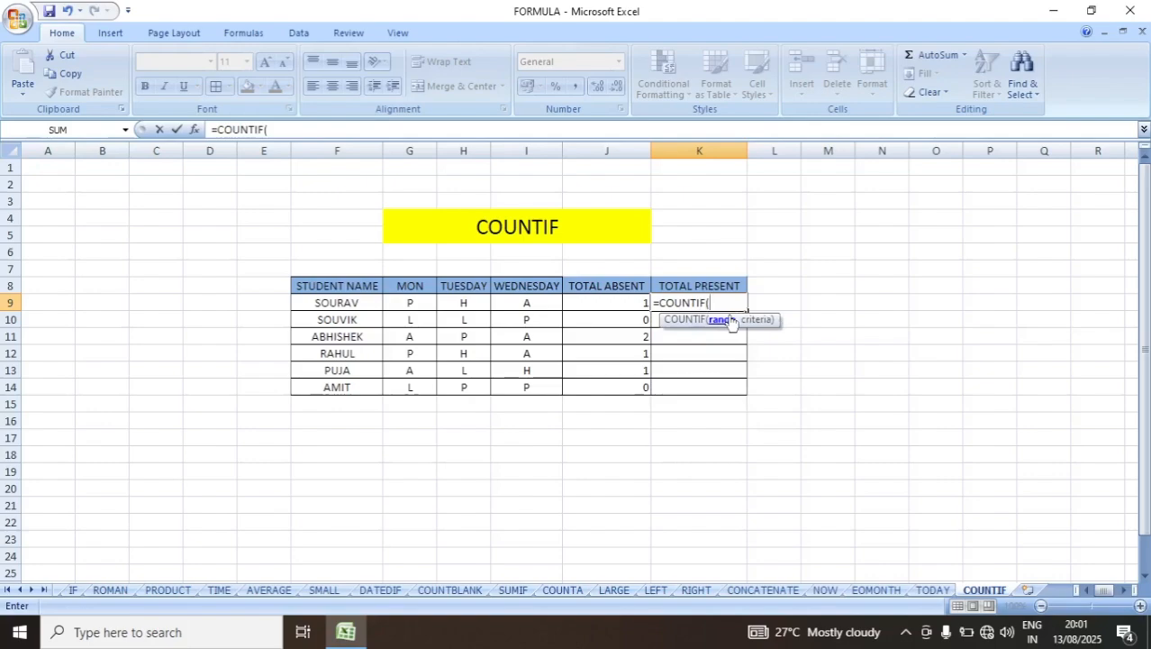
{"action": "left_click_drag", "start_coordinate": [554, 318], "coordinate": [549, 311]}
{"action": "type", "text": ",\""}
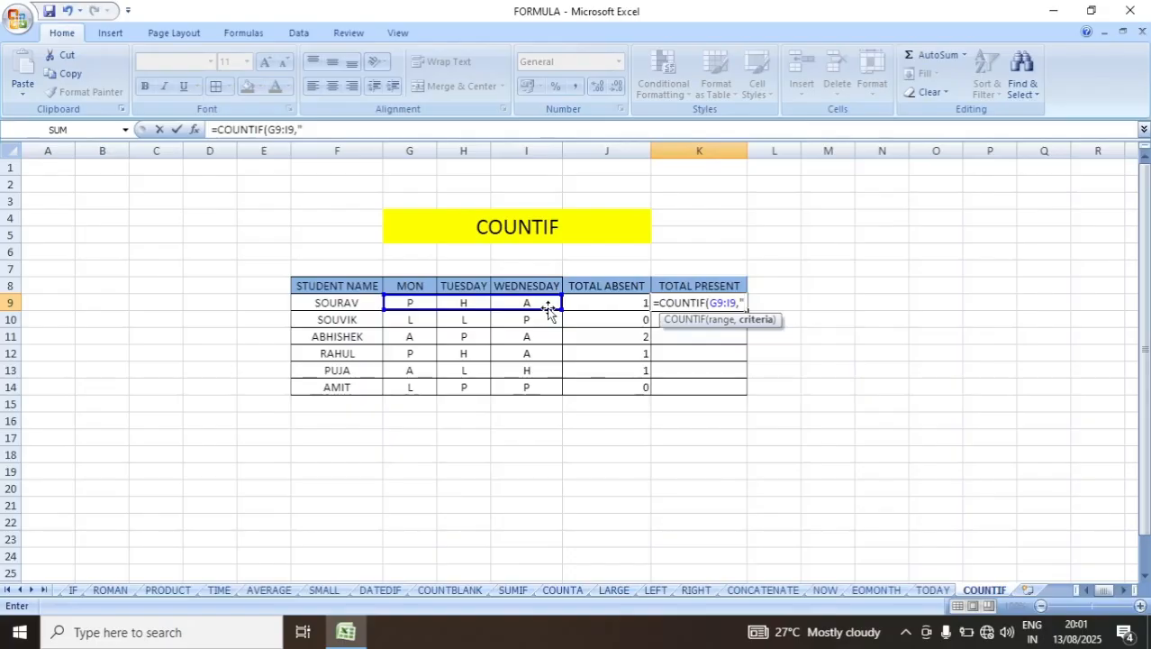
{"action": "type", "text": "P\")"}
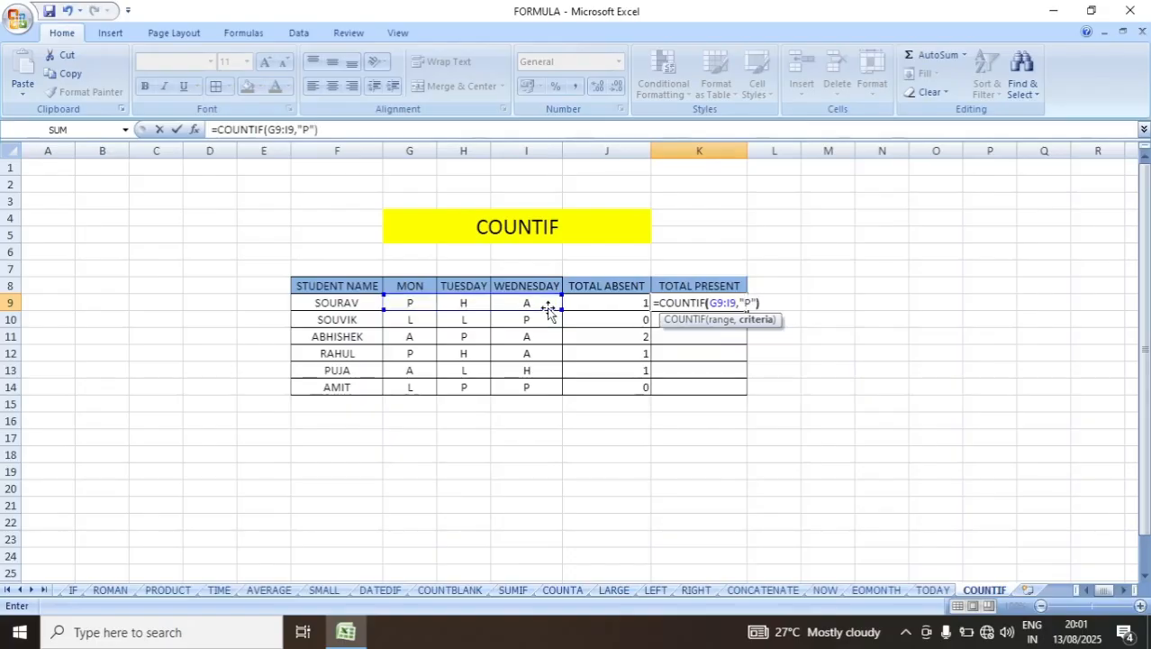
{"action": "key", "text": "Return"}
{"action": "key", "text": "Up"}
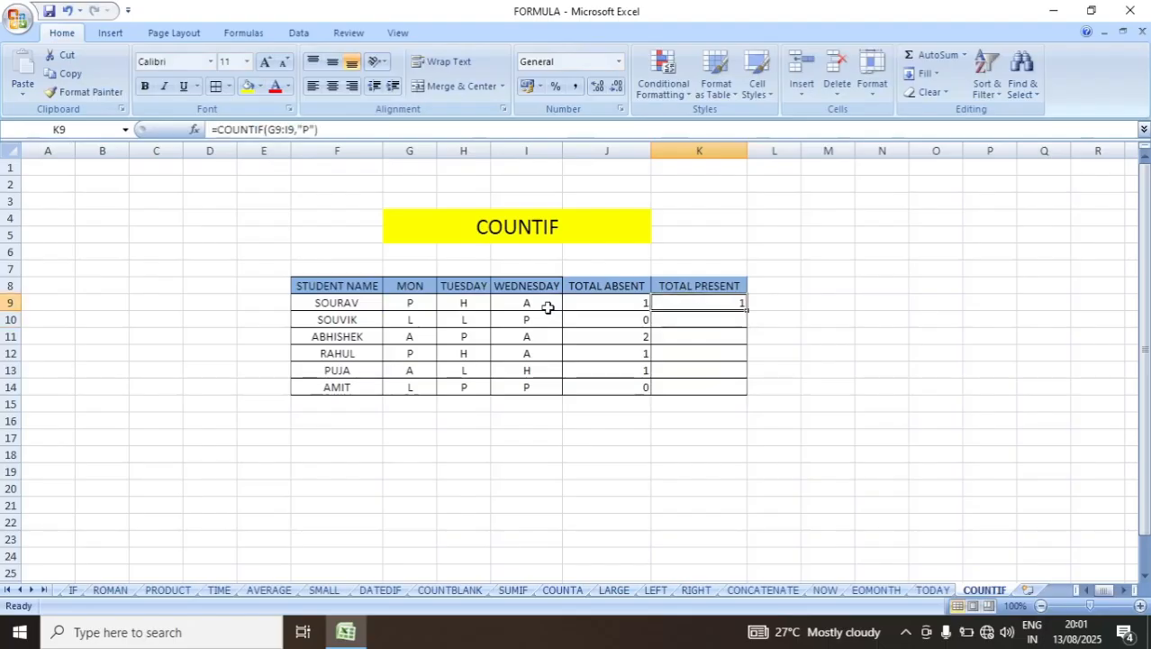
{"action": "left_click_drag", "start_coordinate": [746, 310], "coordinate": [762, 403]}
{"action": "left_click", "coordinate": [879, 468]}
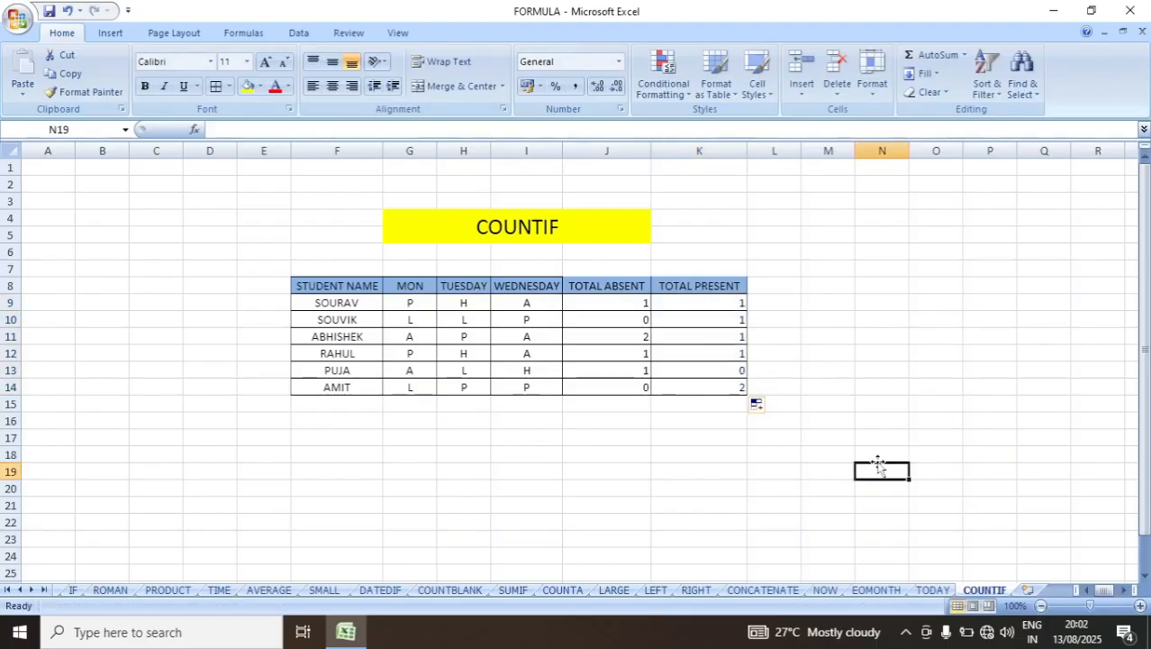